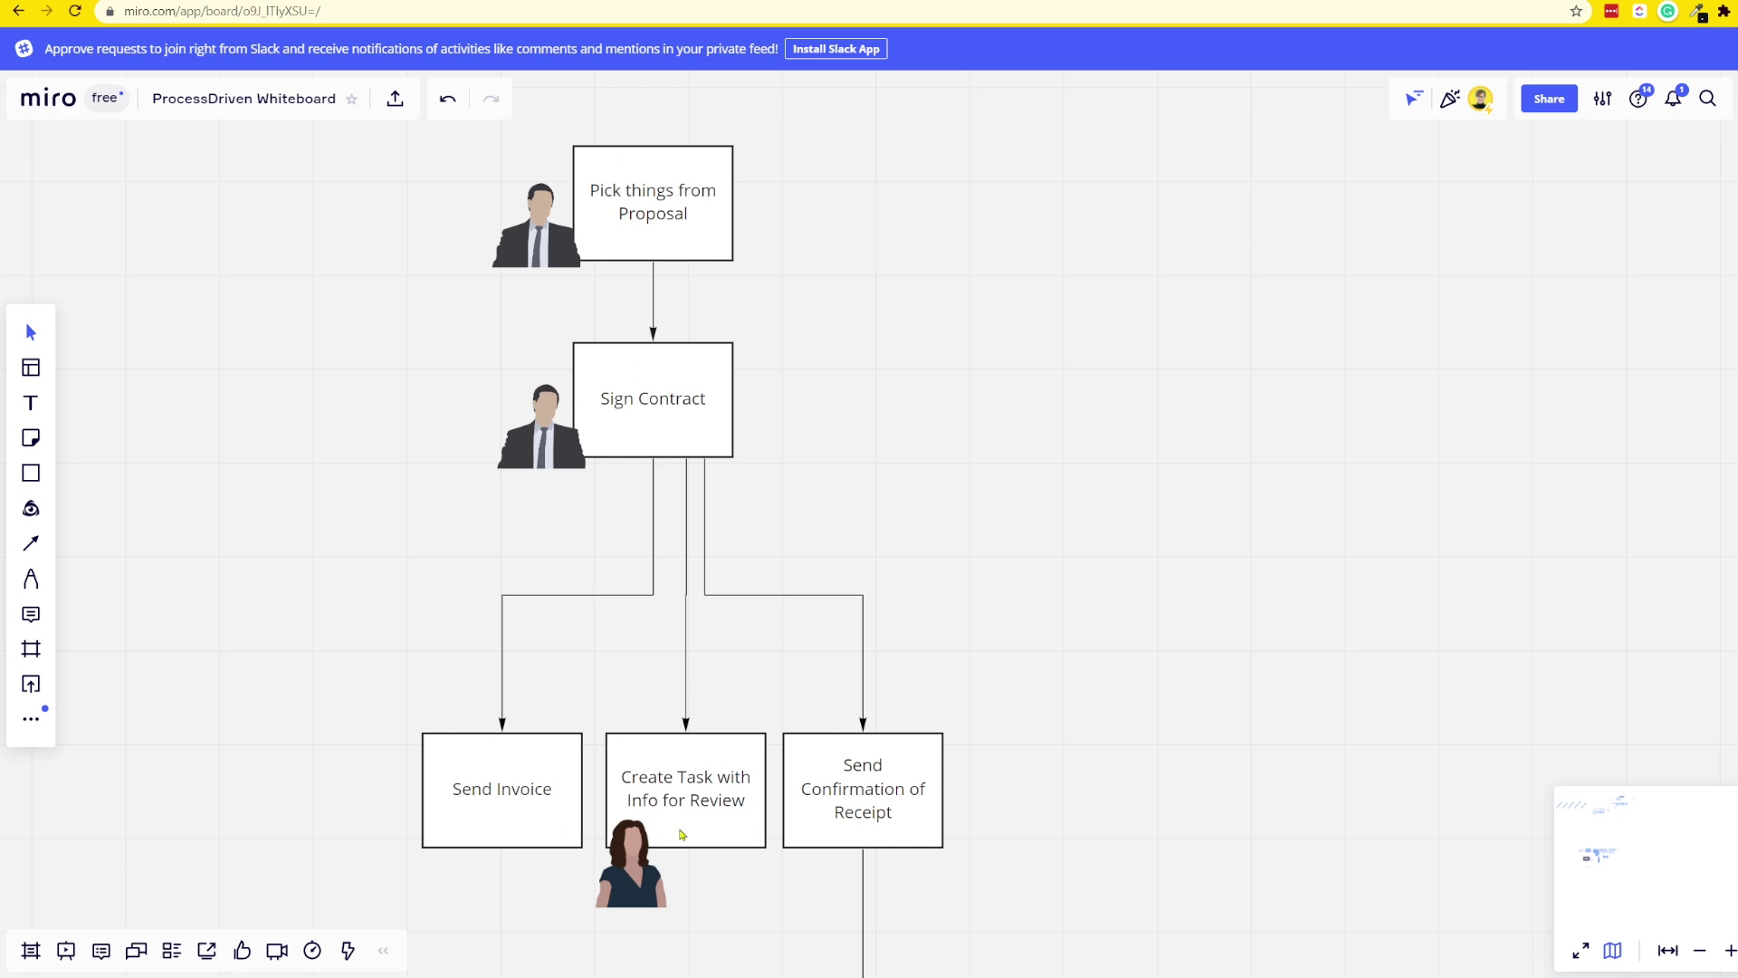
- Pan the Miro board down to the Confirmation of Receipt branch and the reminder email boxes
drag(961, 917, 838, 249)
scroll(664, 444, up, 3)
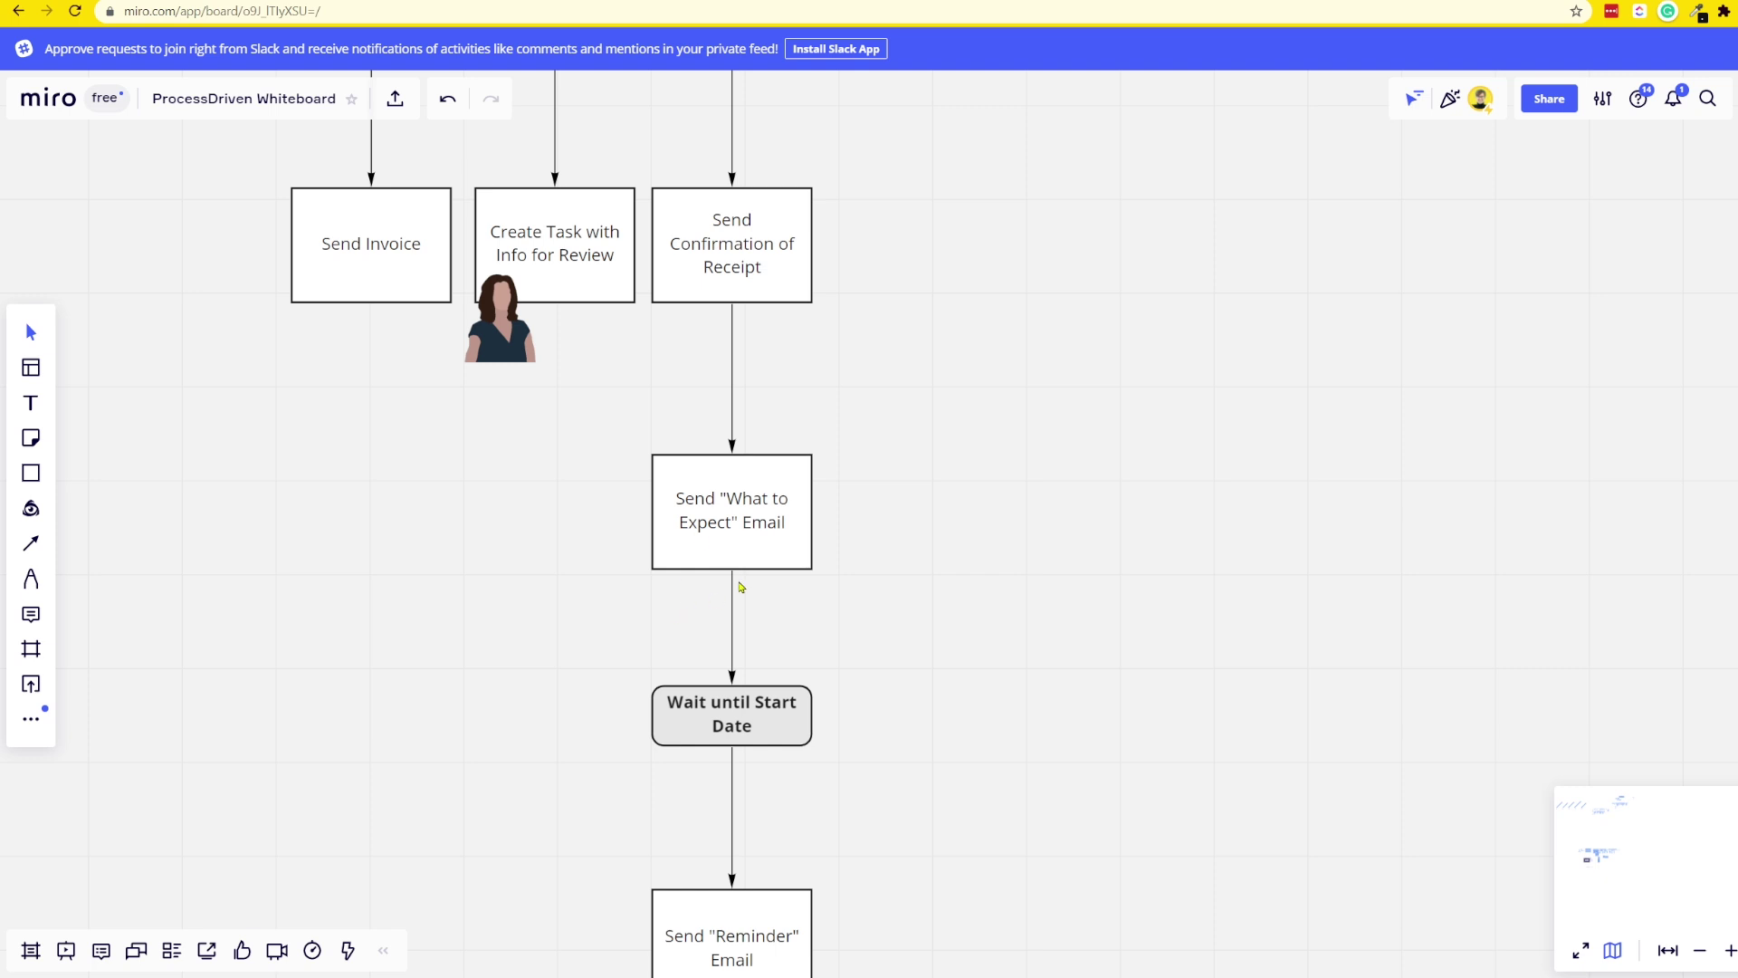
scroll(593, 649, down, 5)
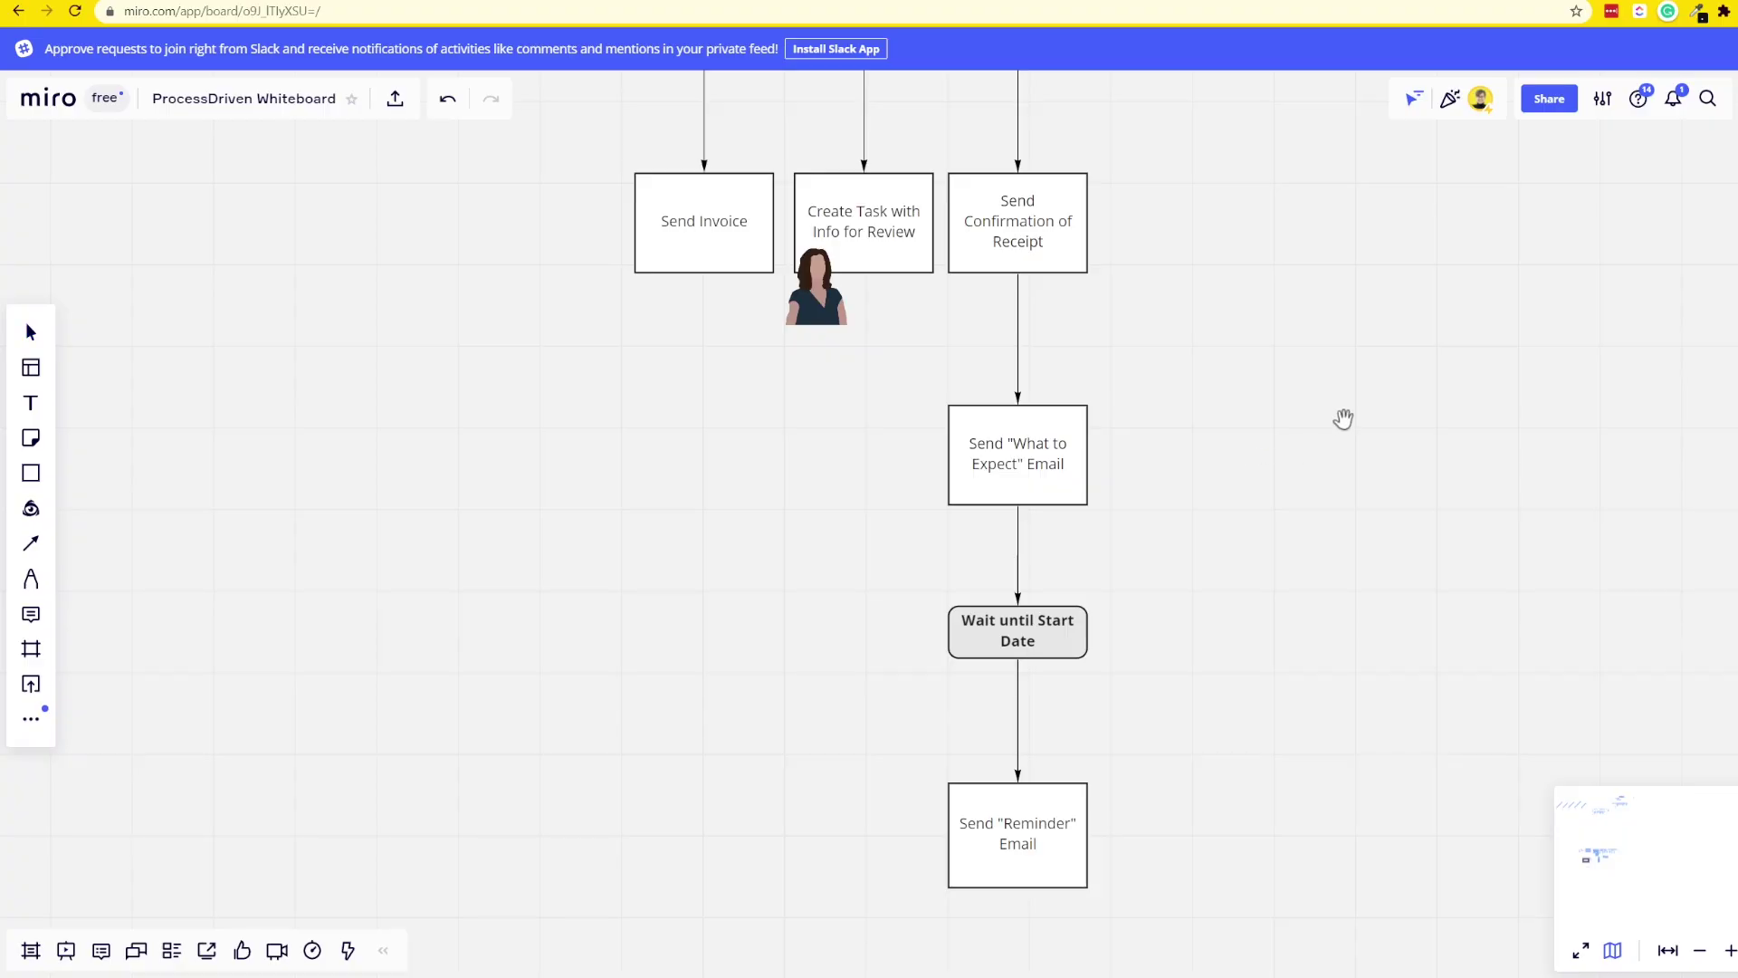
- Review the What to Expect email and wait steps on the Miro board, then select the Integromat connector icon
scroll(1343, 414, right, 10)
scroll(1065, 401, right, 10)
scroll(1064, 401, up, 4)
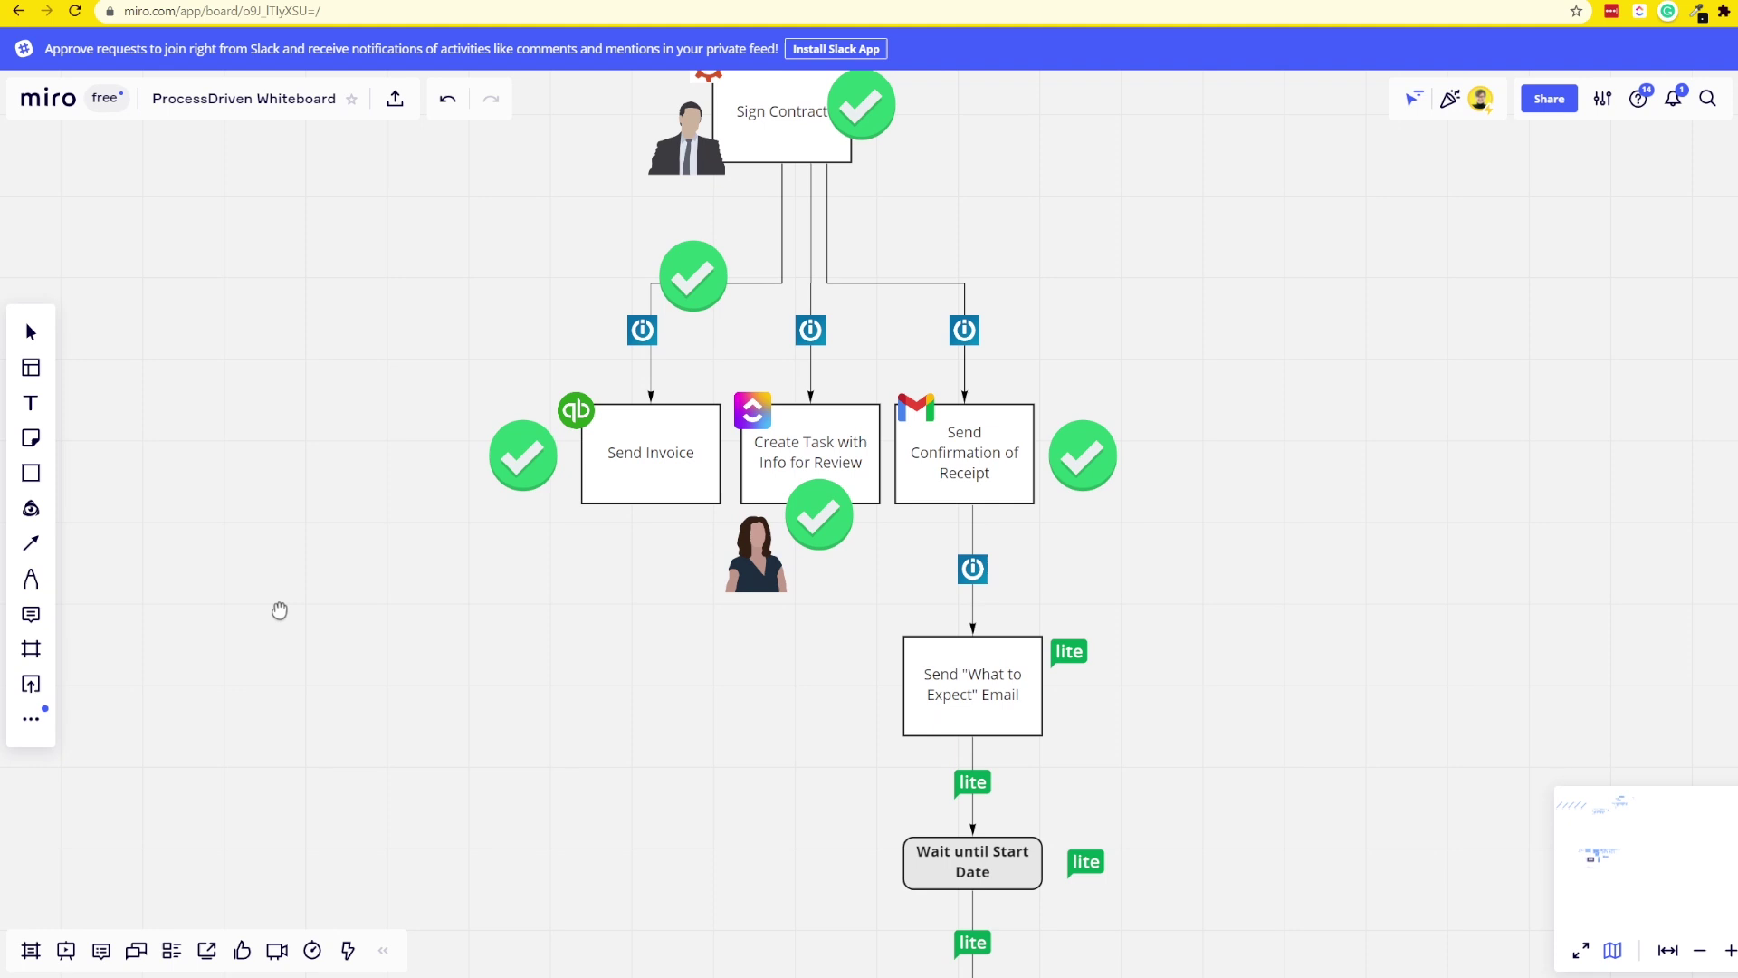
scroll(186, 583, down, 5)
scroll(187, 582, right, 2)
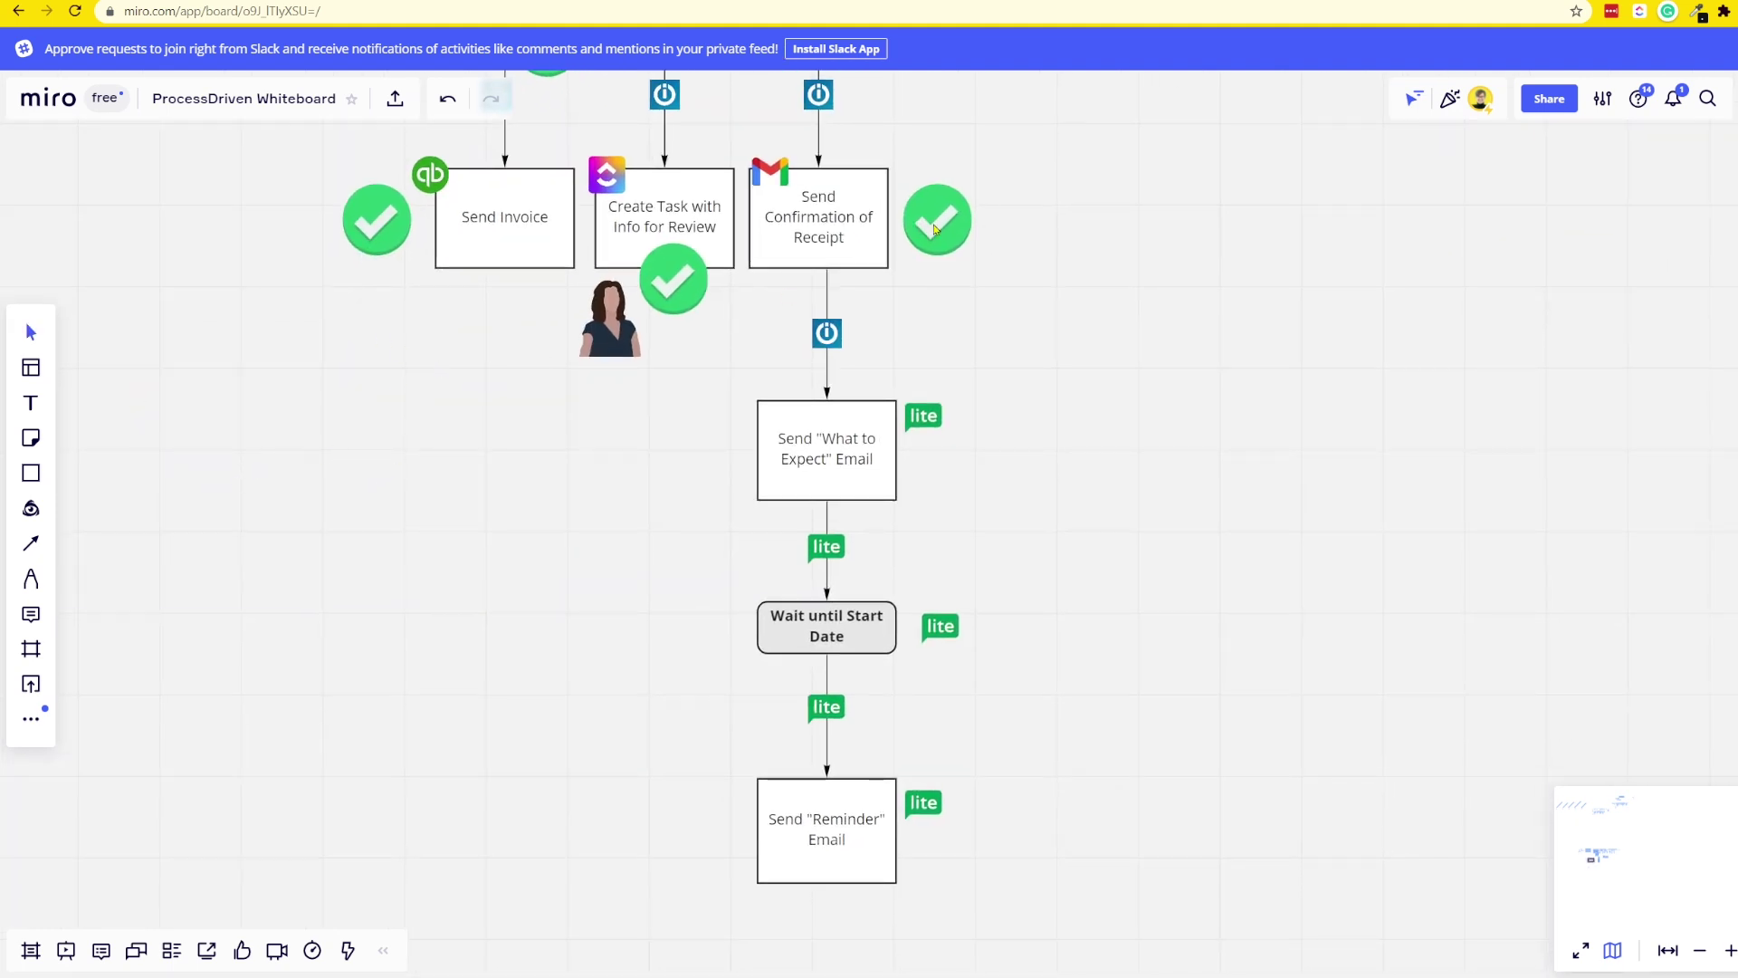
scroll(882, 281, up, 3)
click(759, 516)
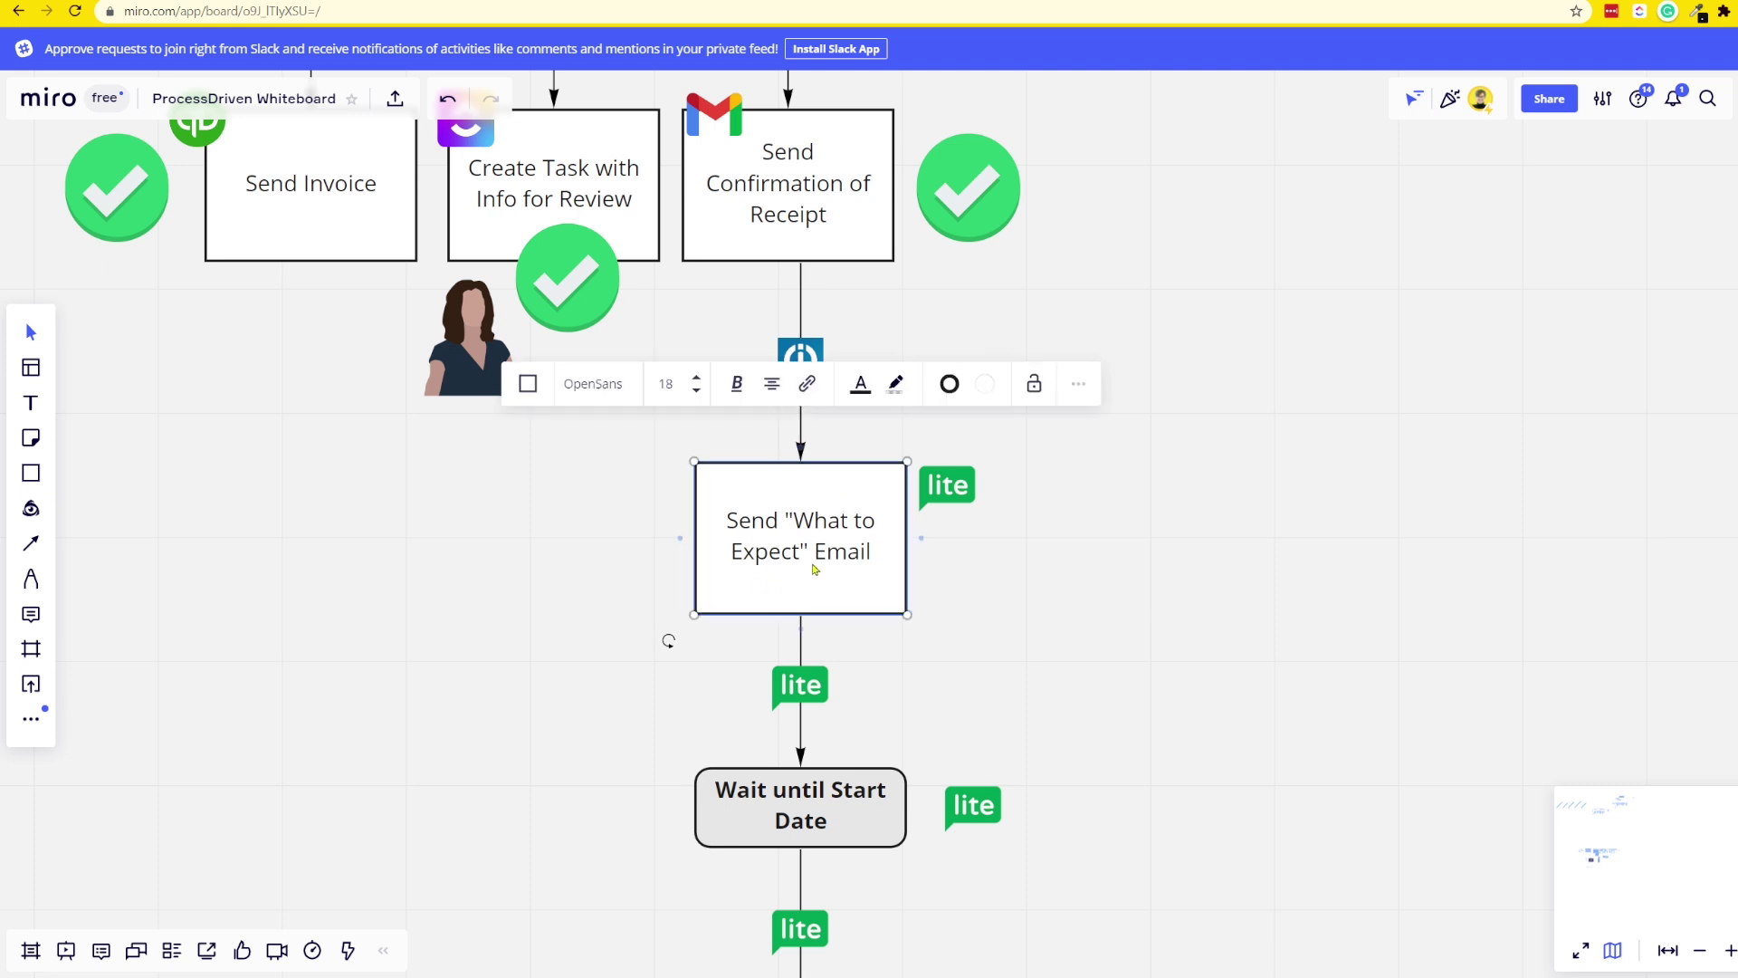
click(812, 362)
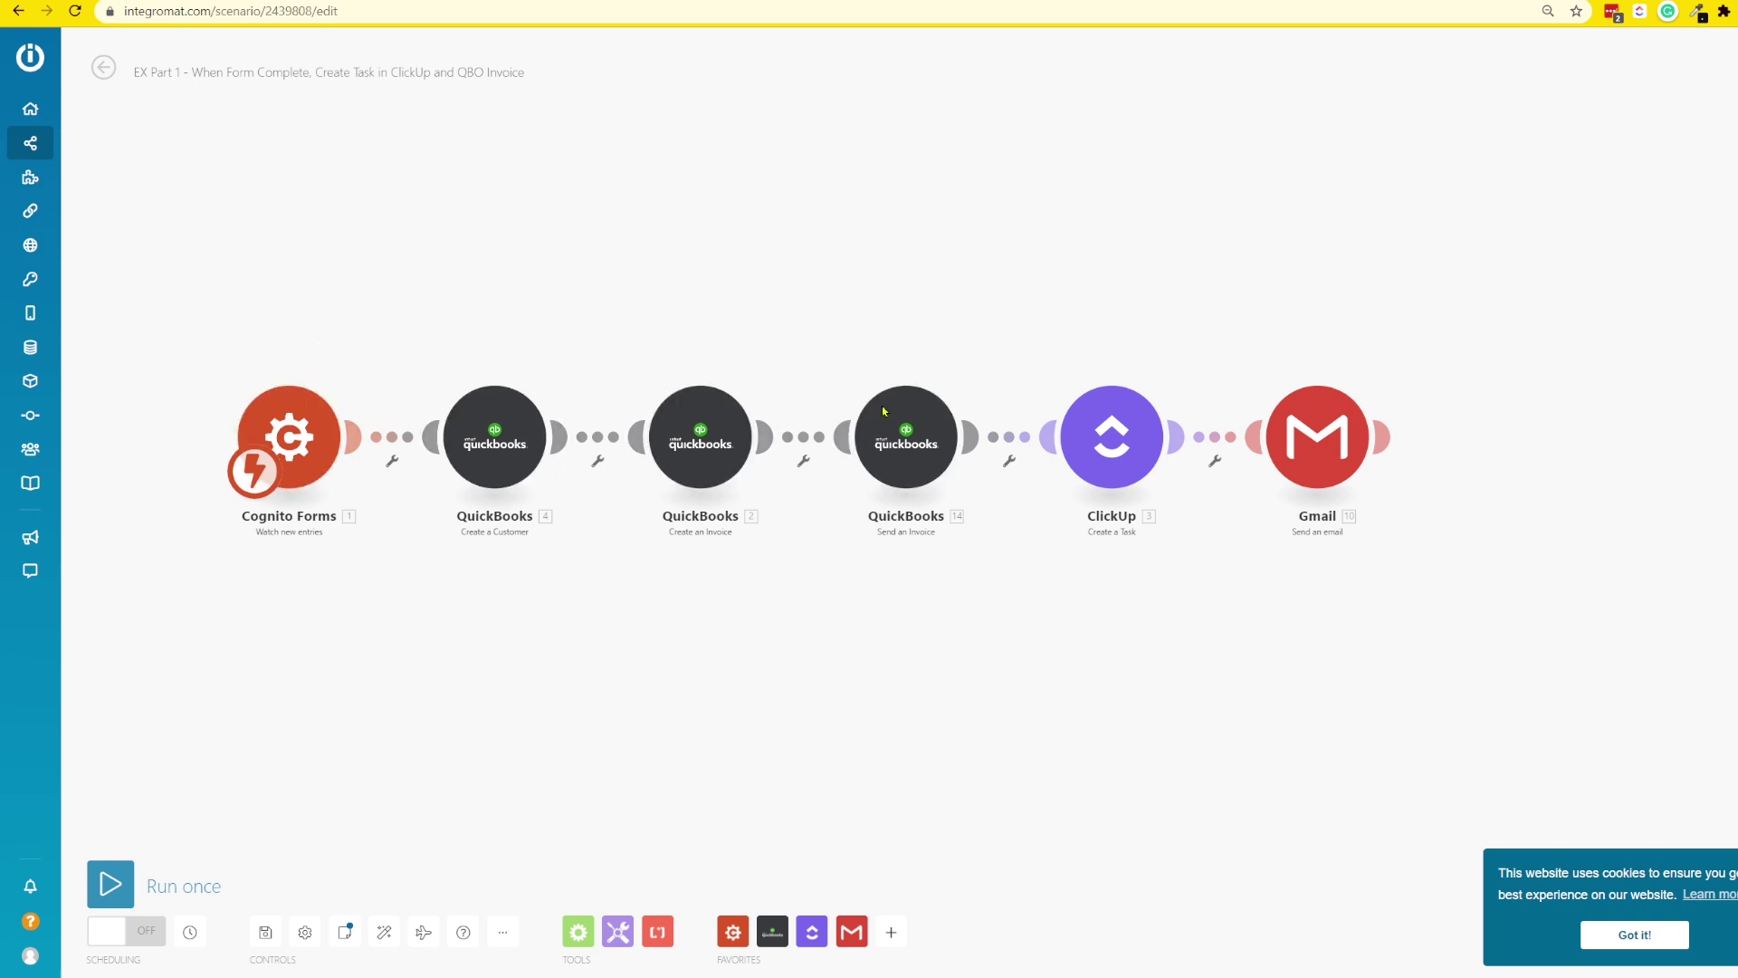
- Shift the Integromat scenario left so the Gmail module sits near the centre
drag(1075, 652, 427, 737)
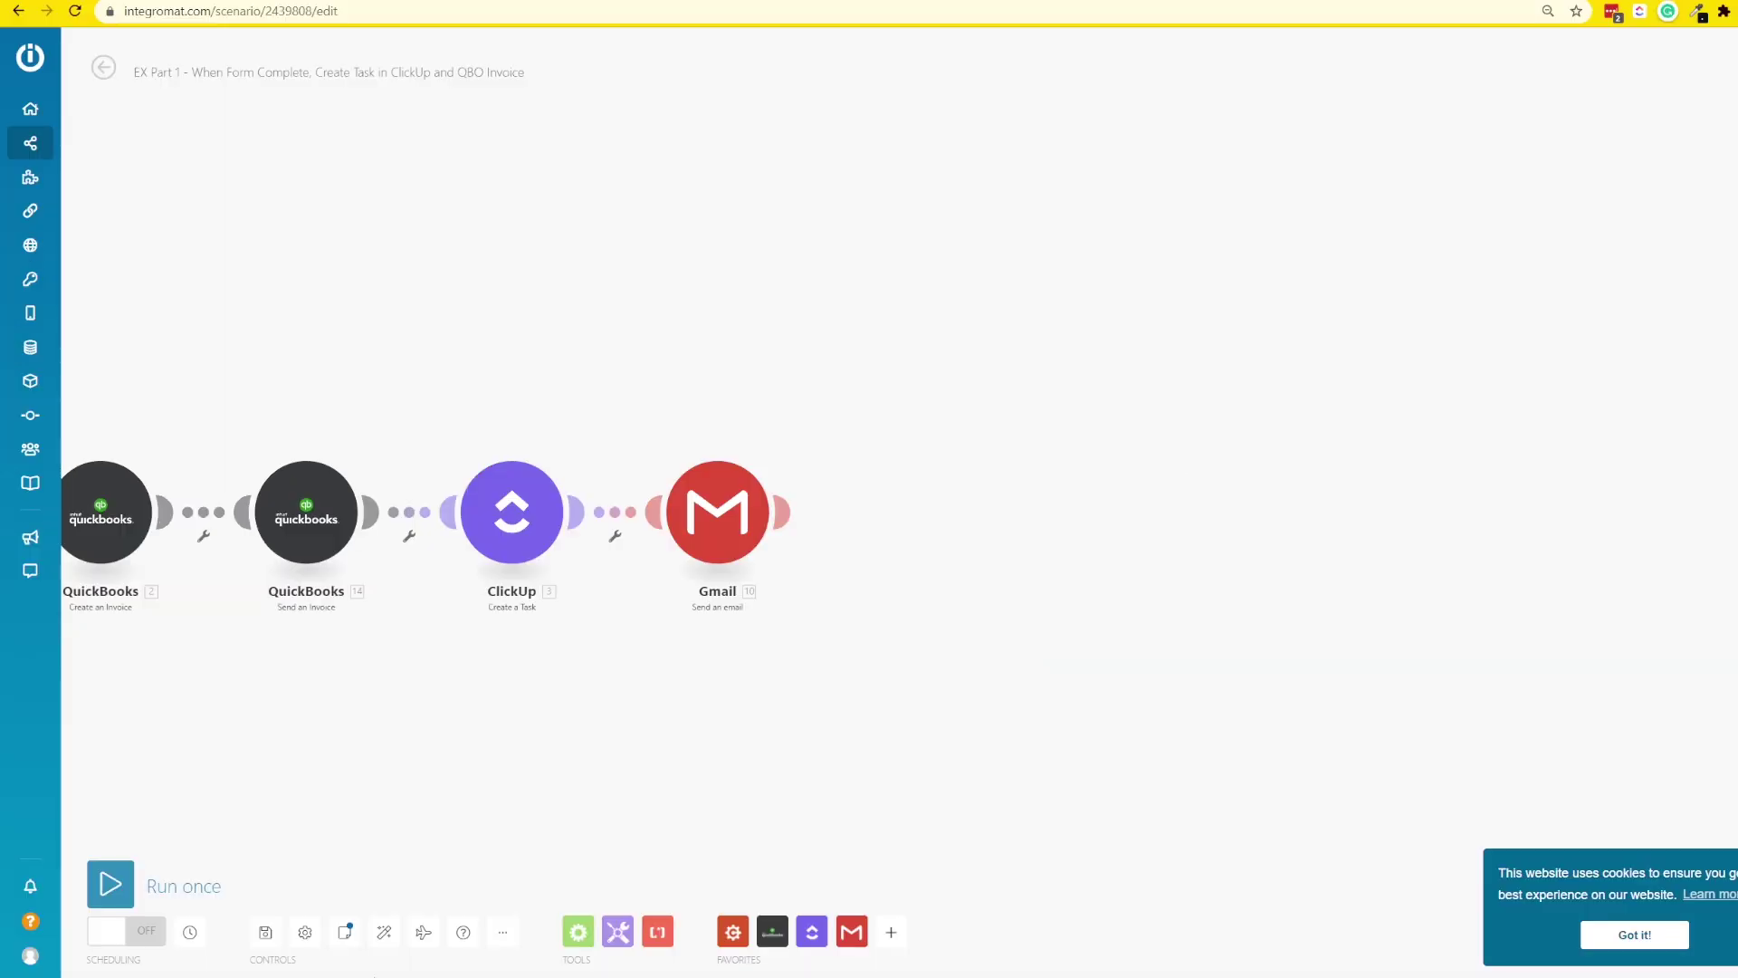
- Add a MailerLite Get Subscriber module after the Gmail step
click(889, 932)
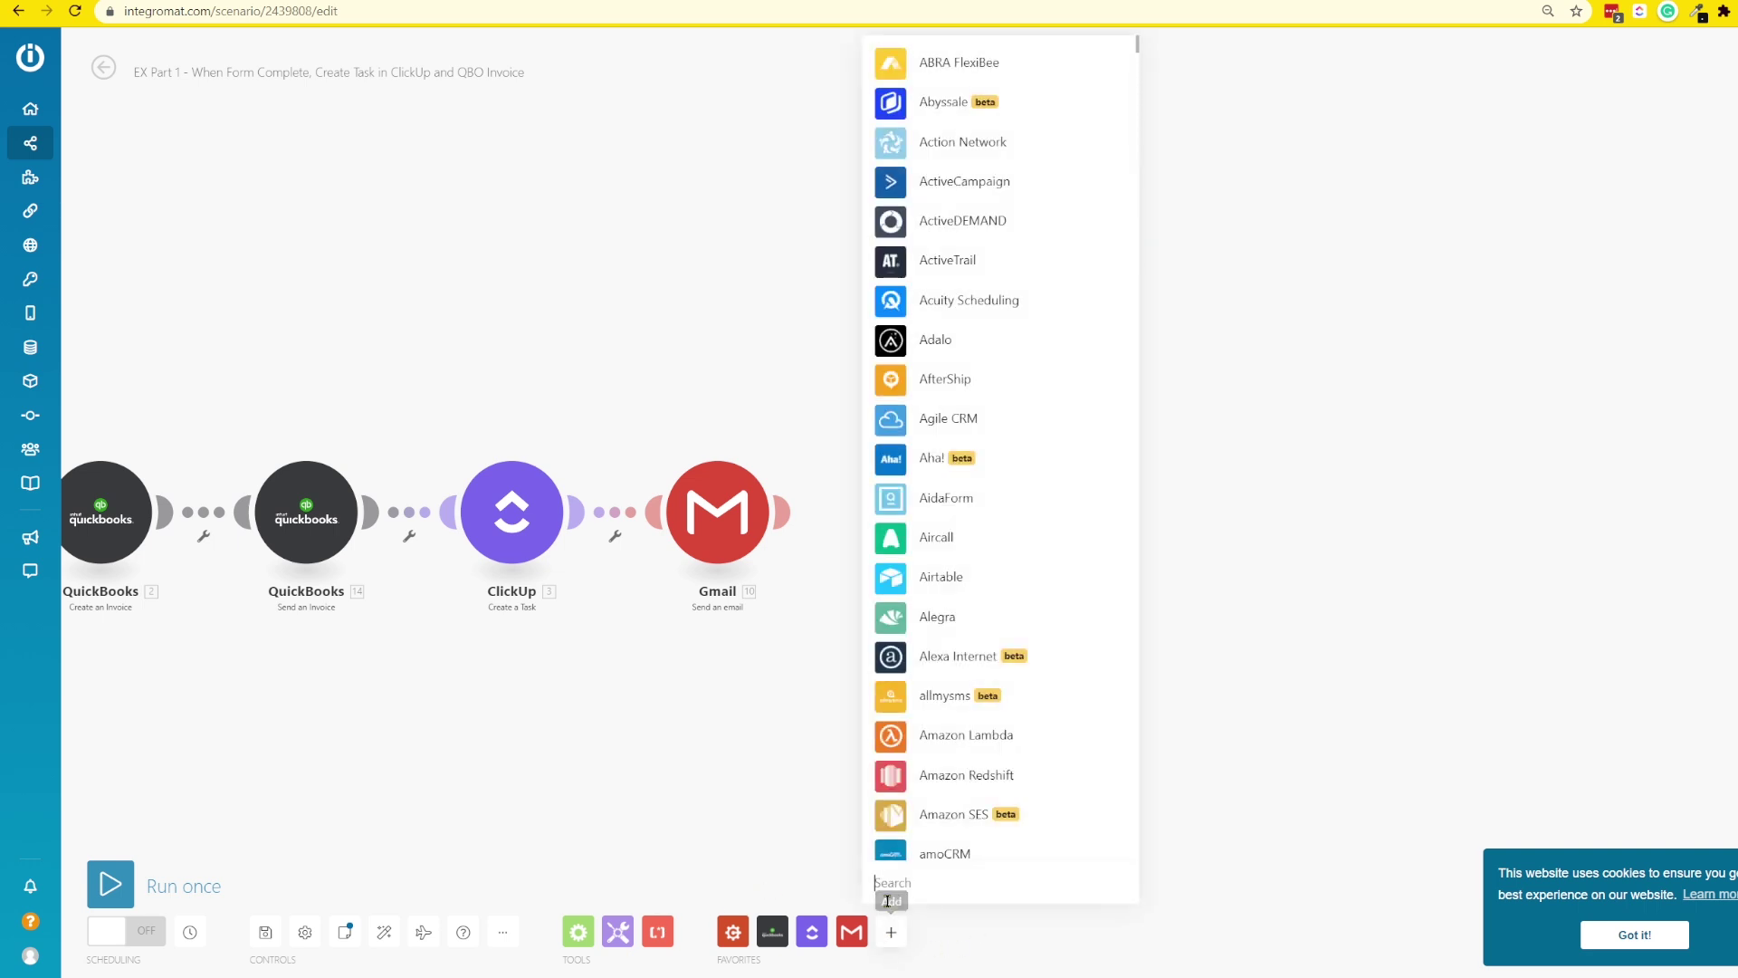
text(mailer)
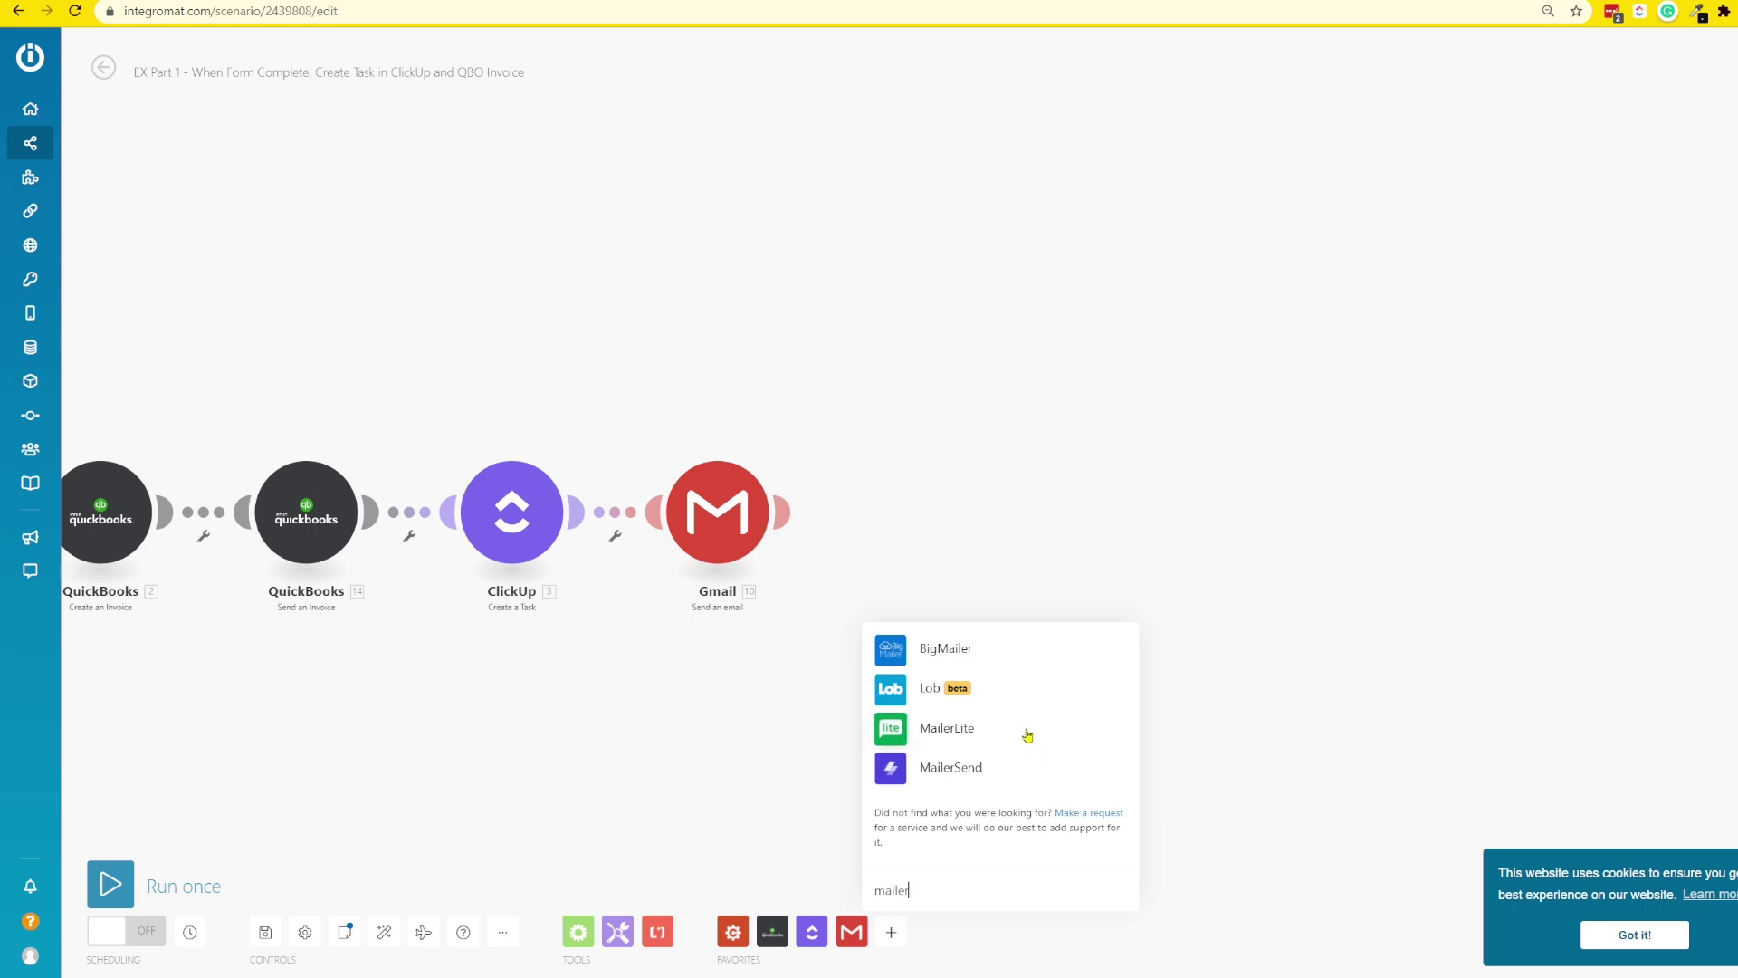
click(1028, 734)
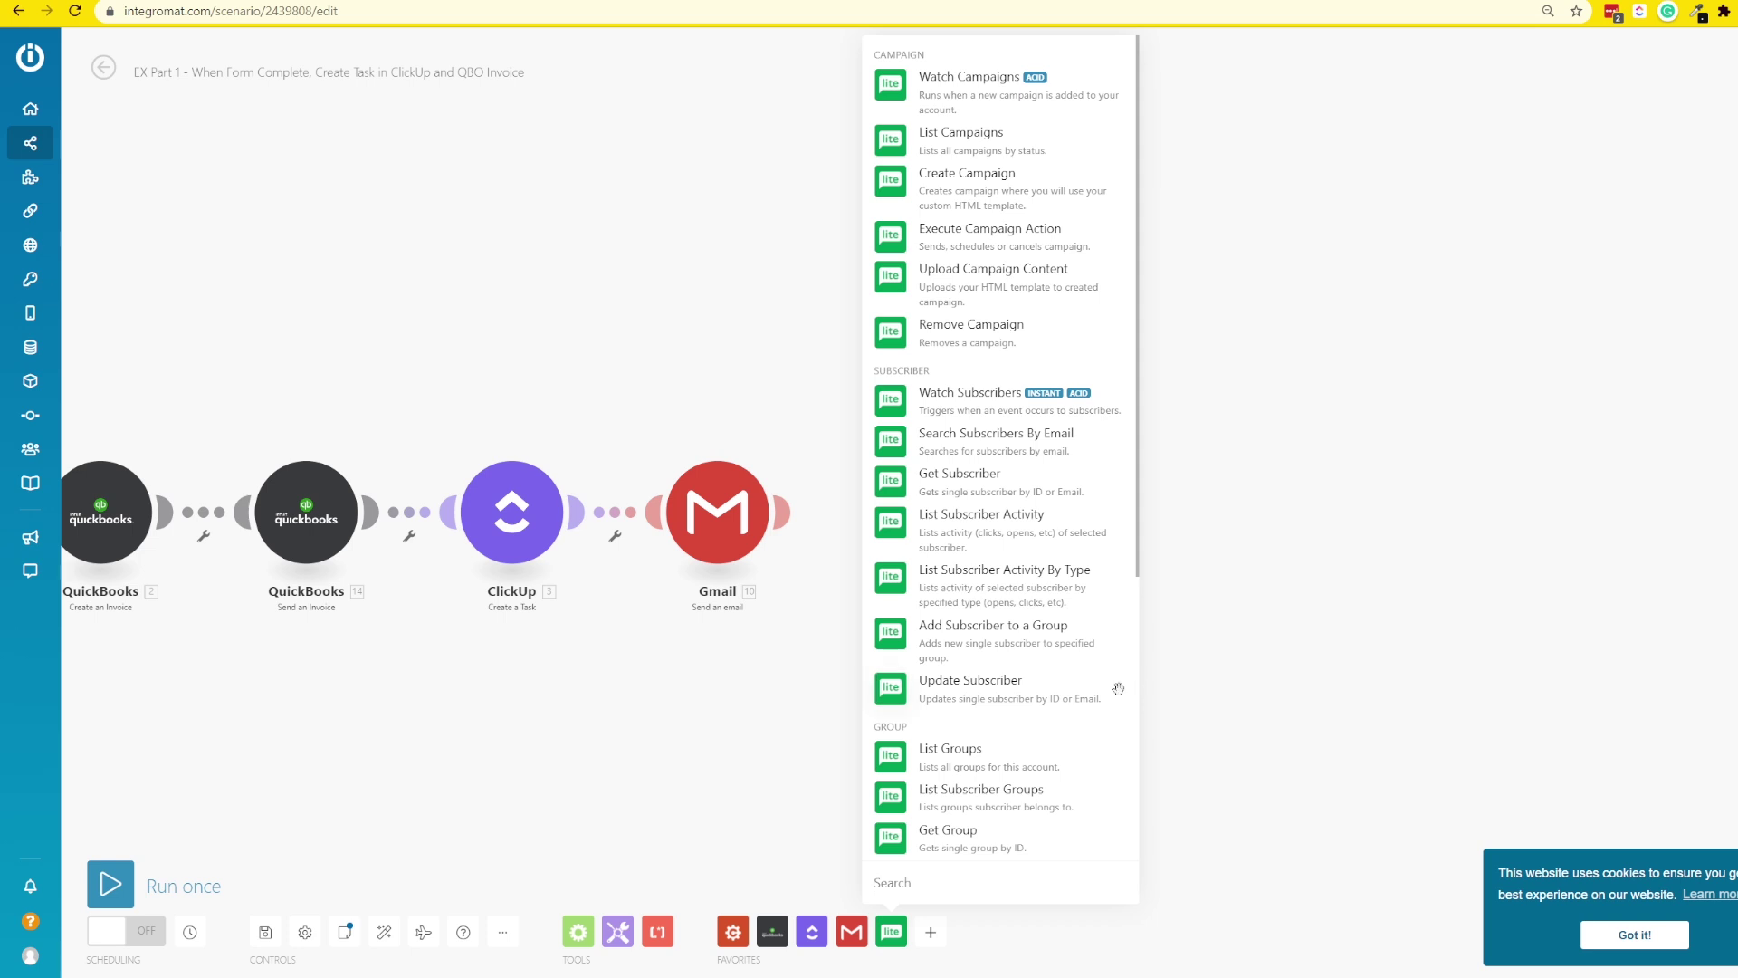
click(948, 490)
drag(948, 488, 932, 503)
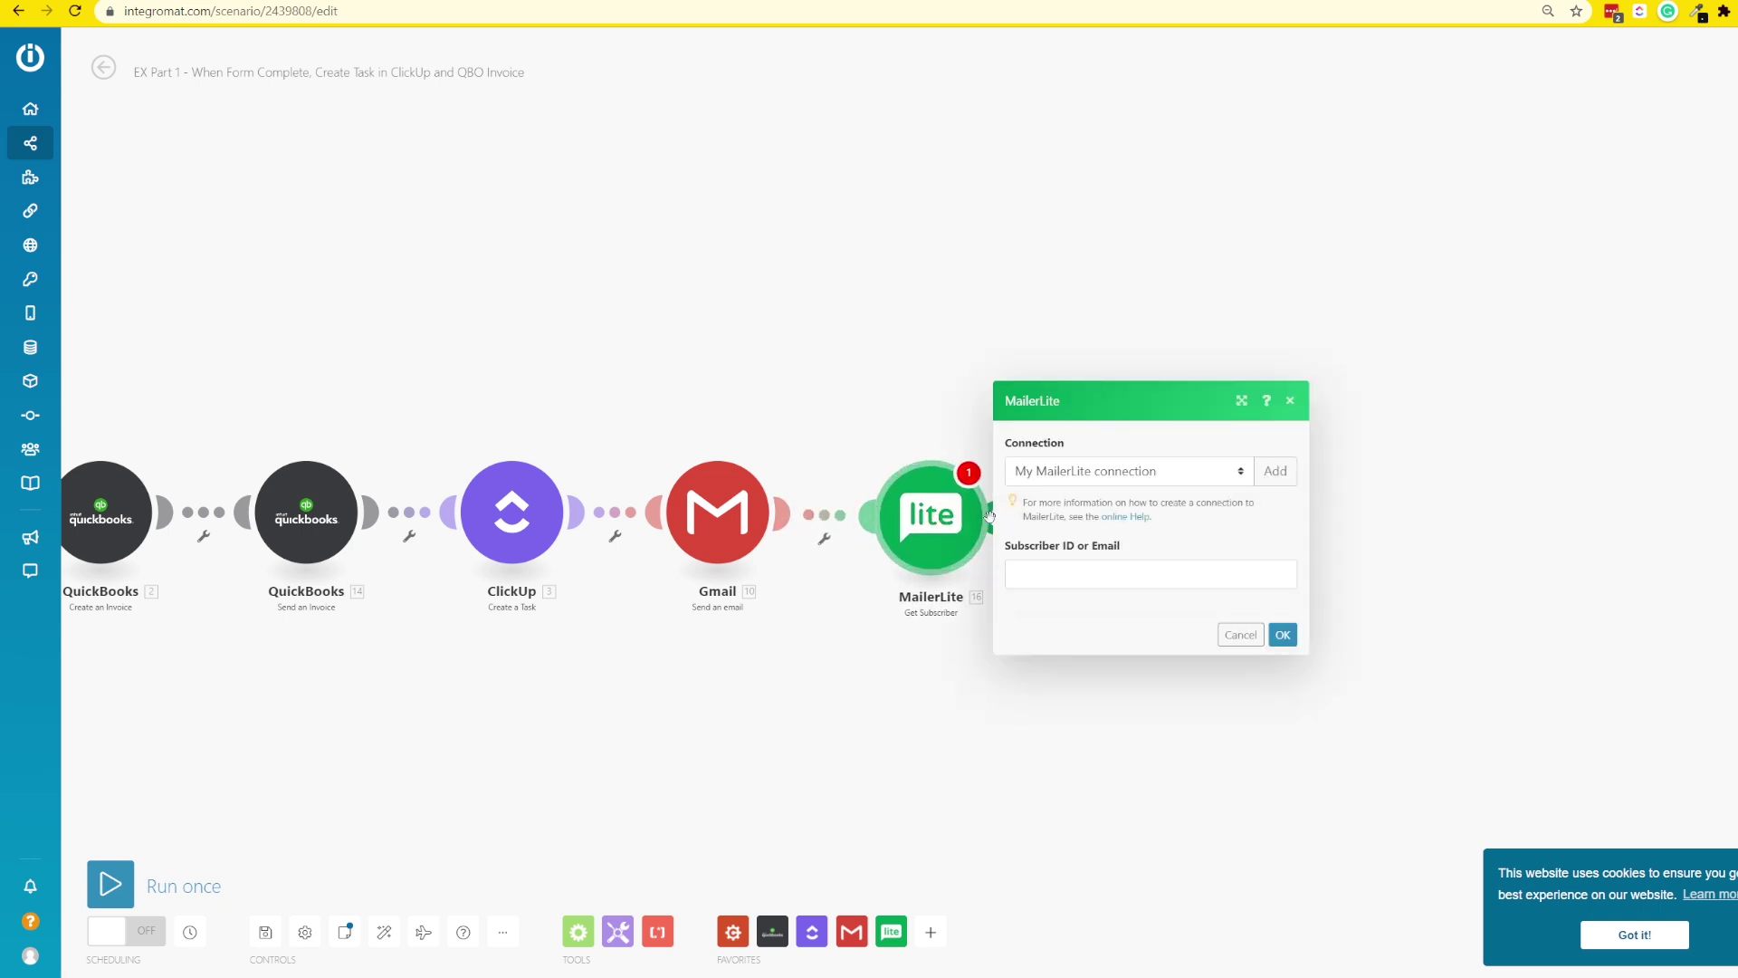
- Map Cognito's Your Business Email Address into the Subscriber ID or Email field and confirm
click(1068, 568)
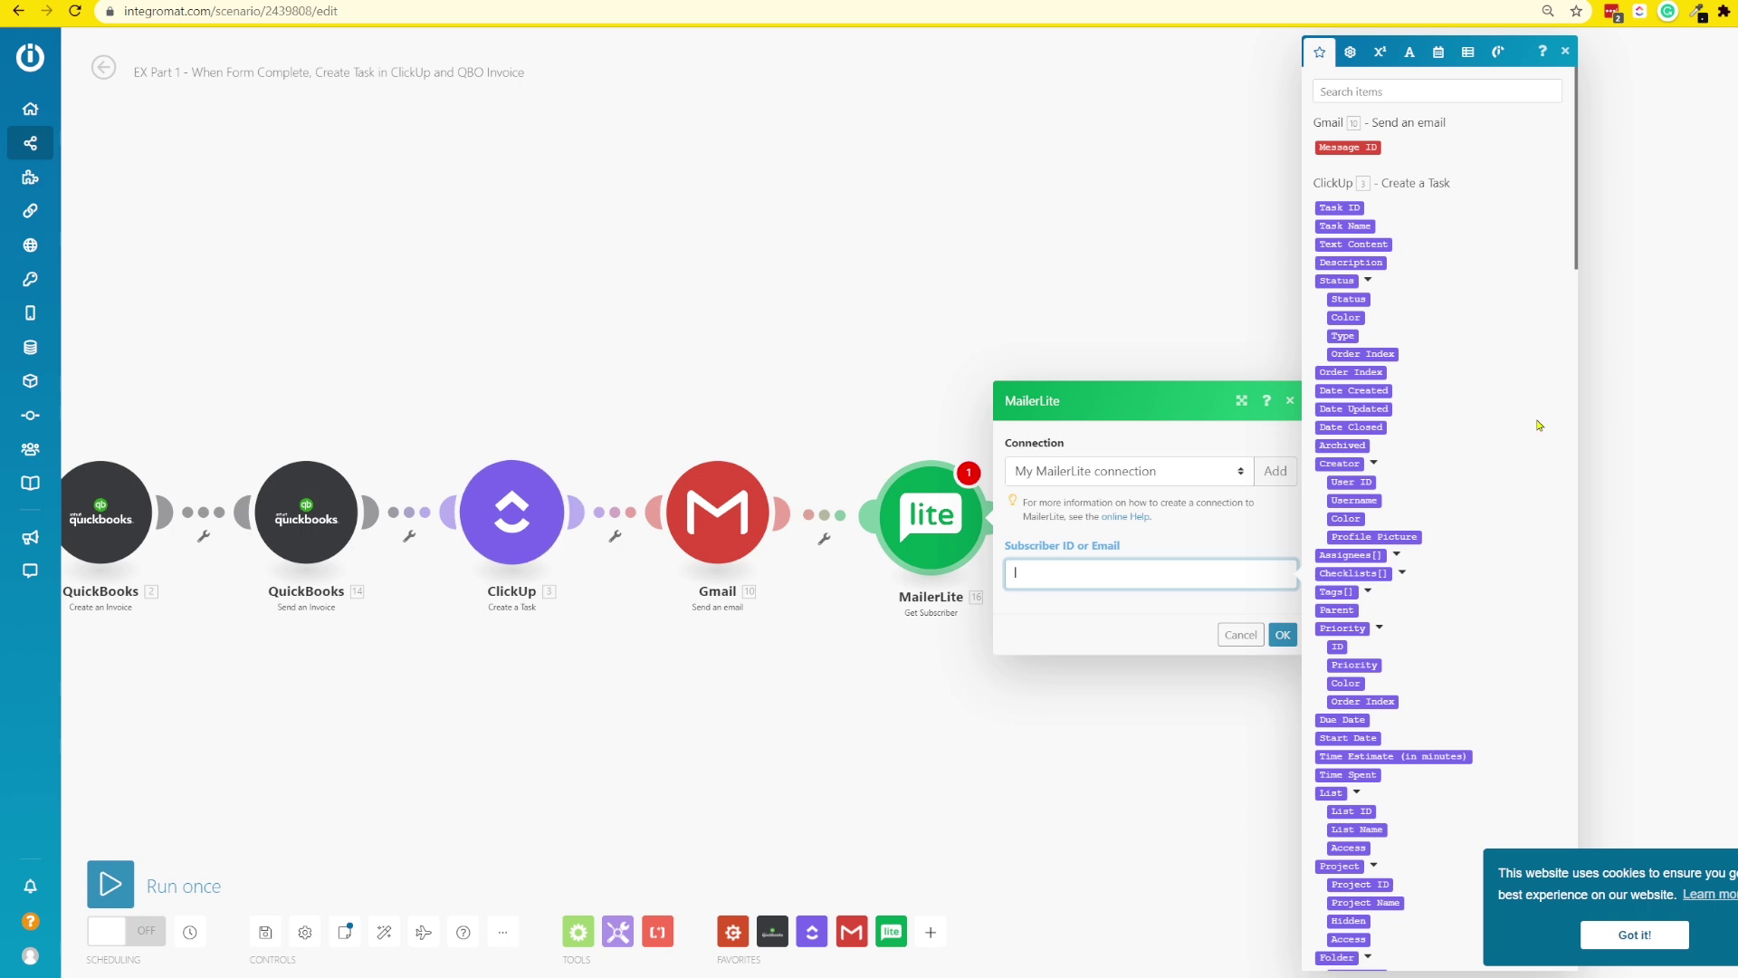
click(1345, 93)
text(email)
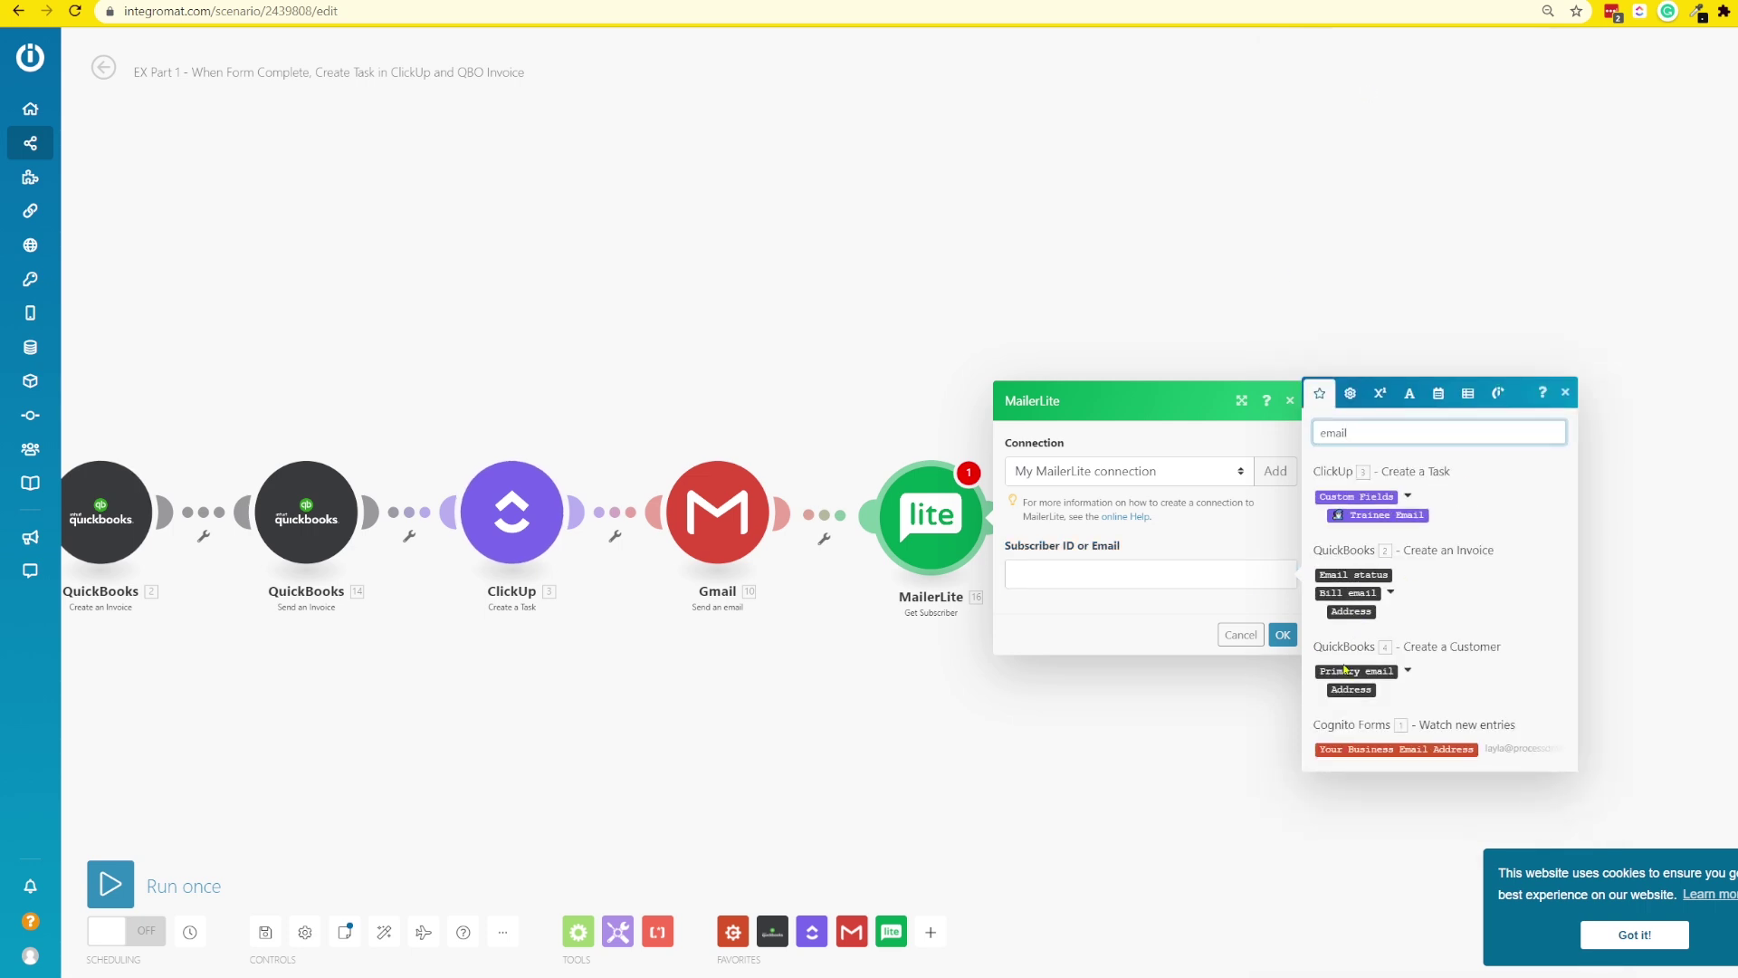
click(1399, 749)
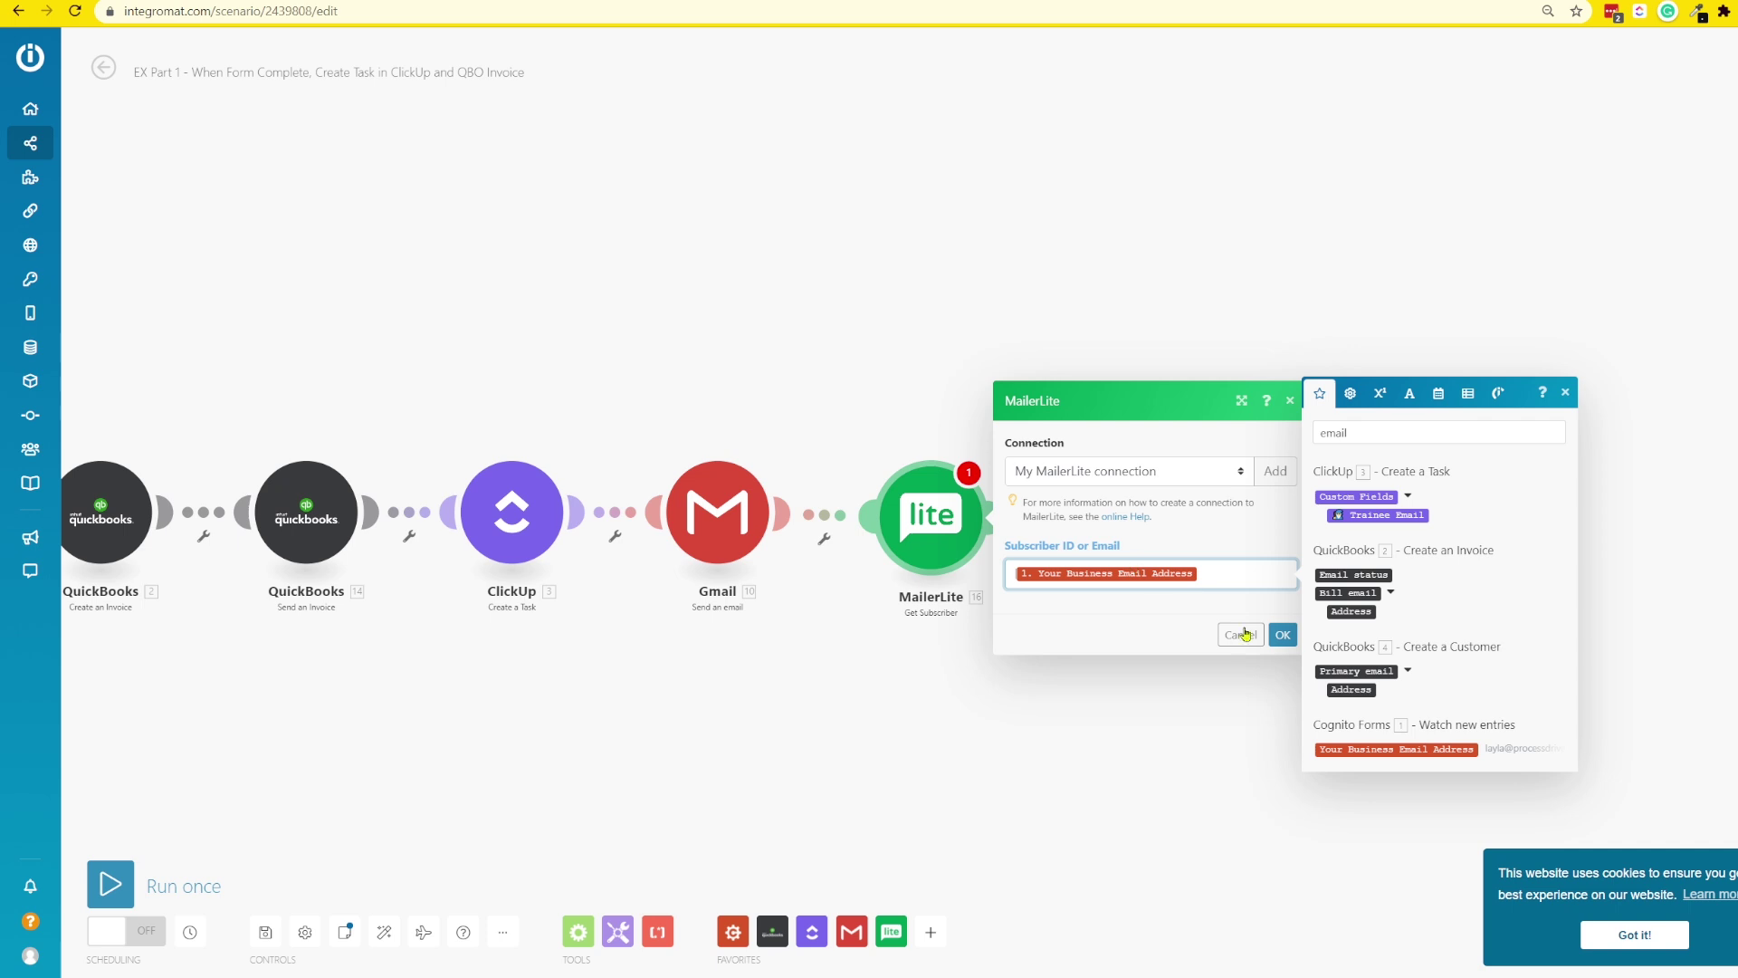
click(1283, 635)
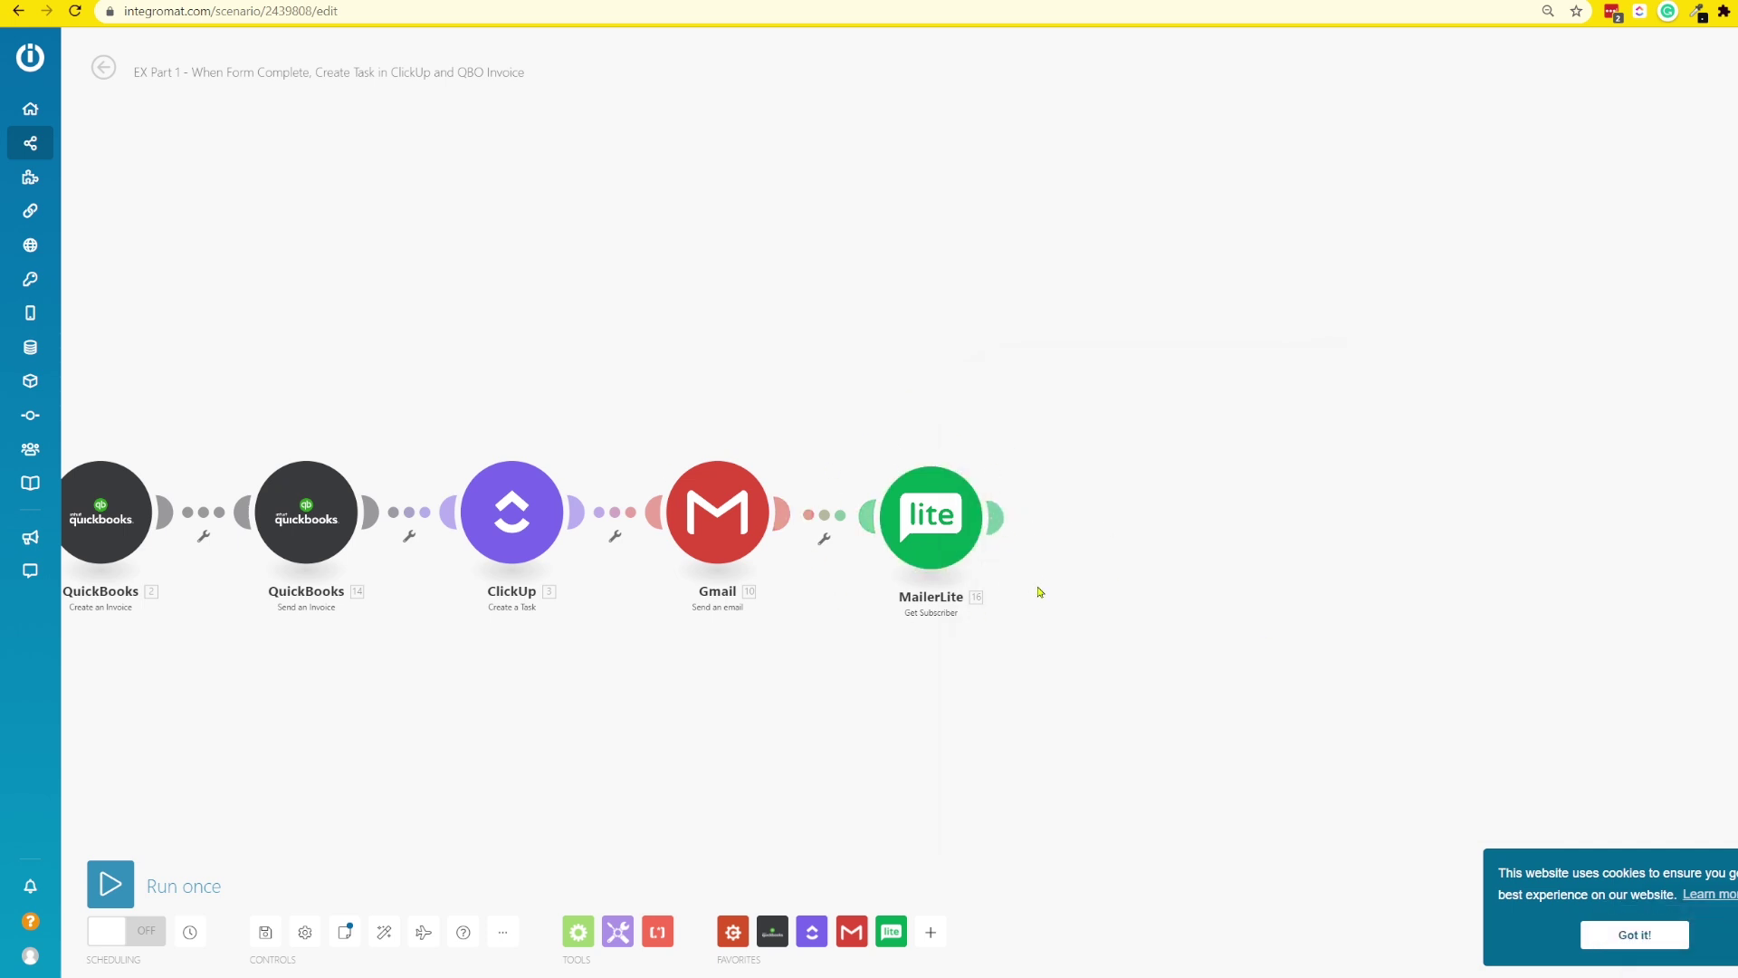
- Run only the MailerLite module with a test business email and inspect the returned subscriber record
right_click(955, 501)
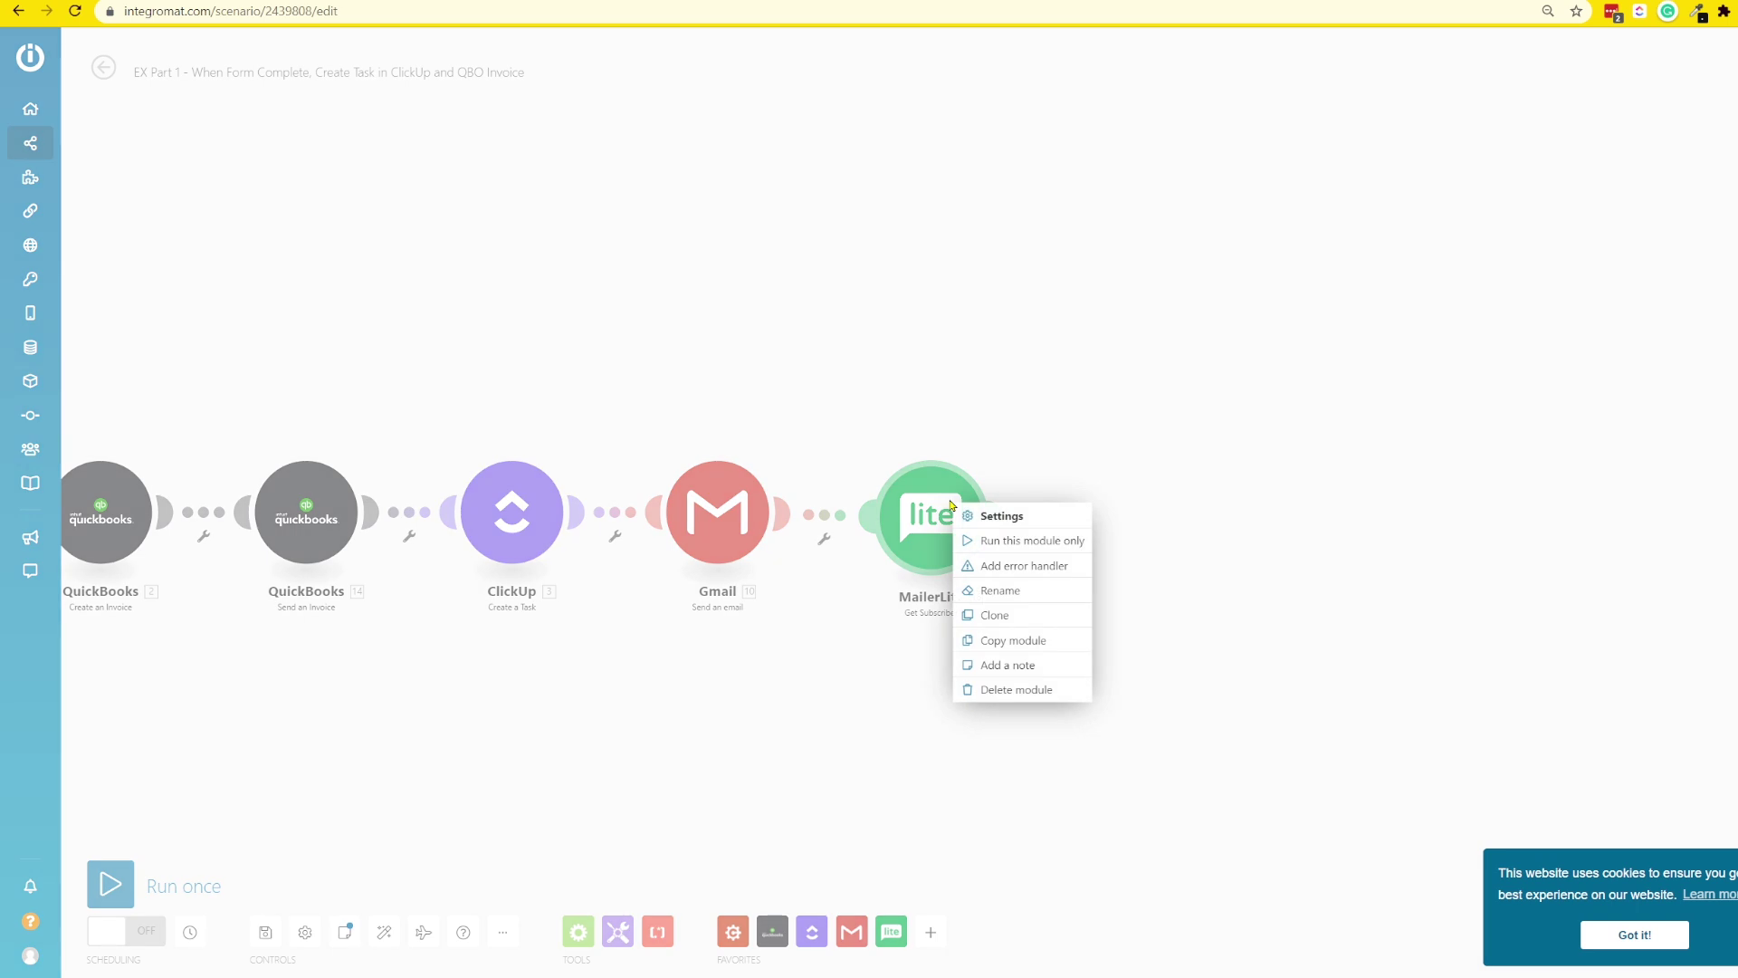
click(1056, 540)
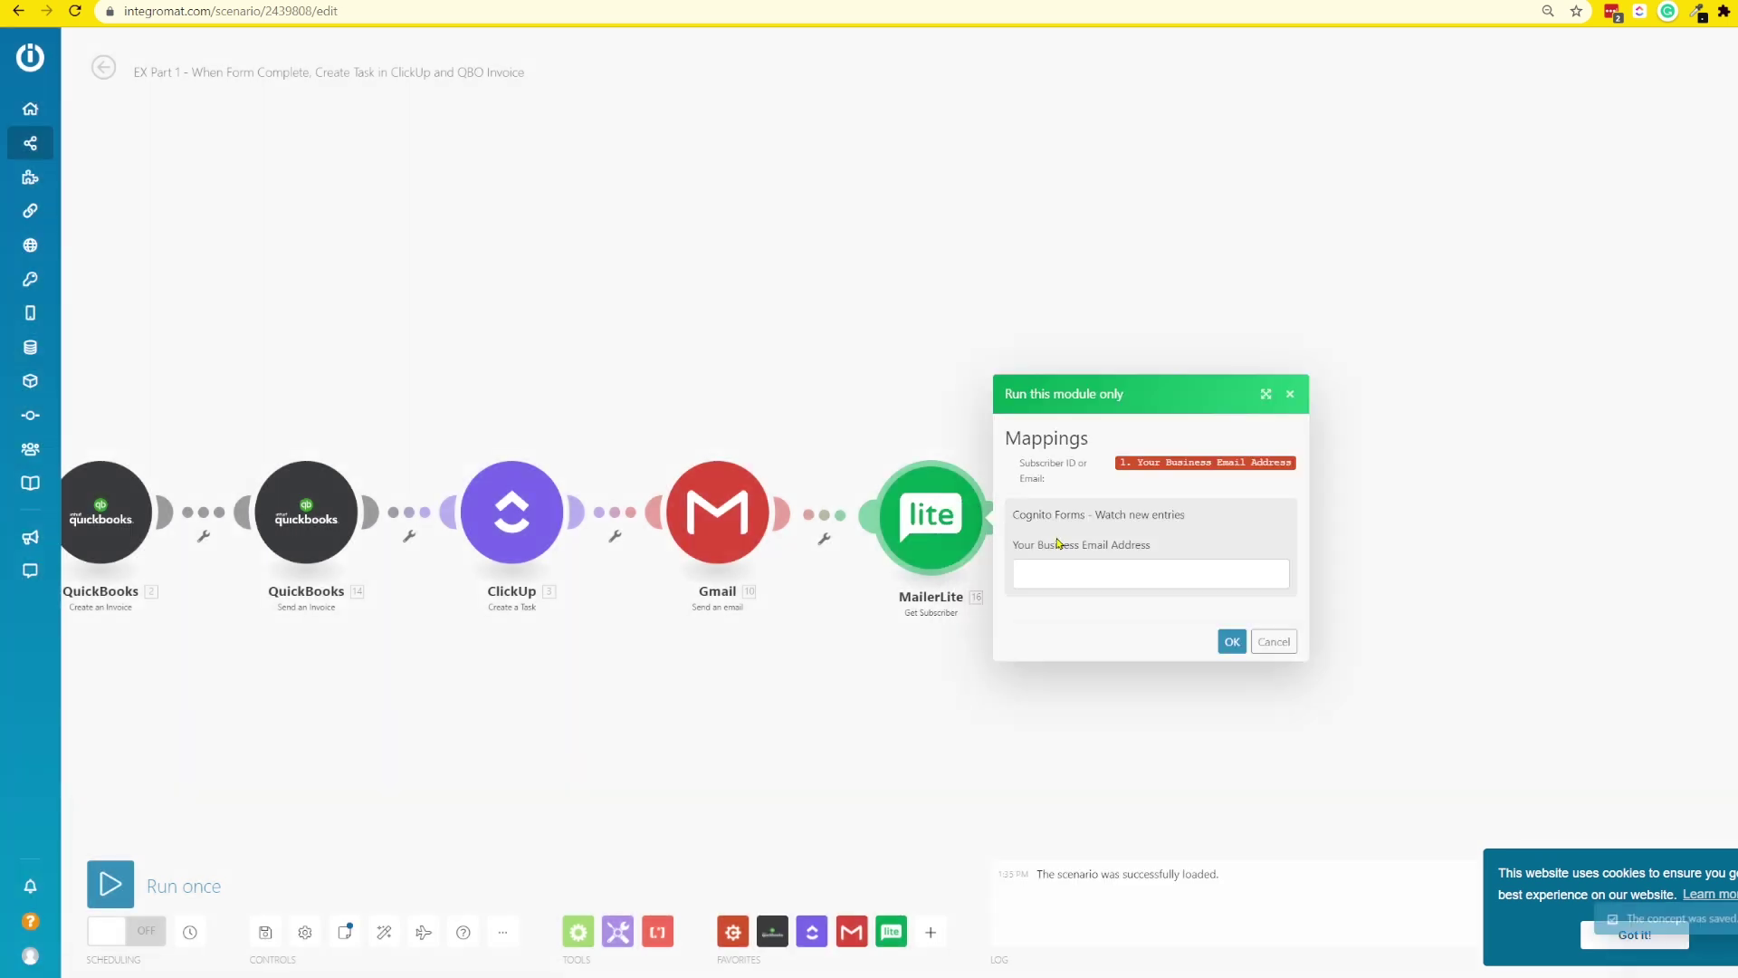
click(1077, 582)
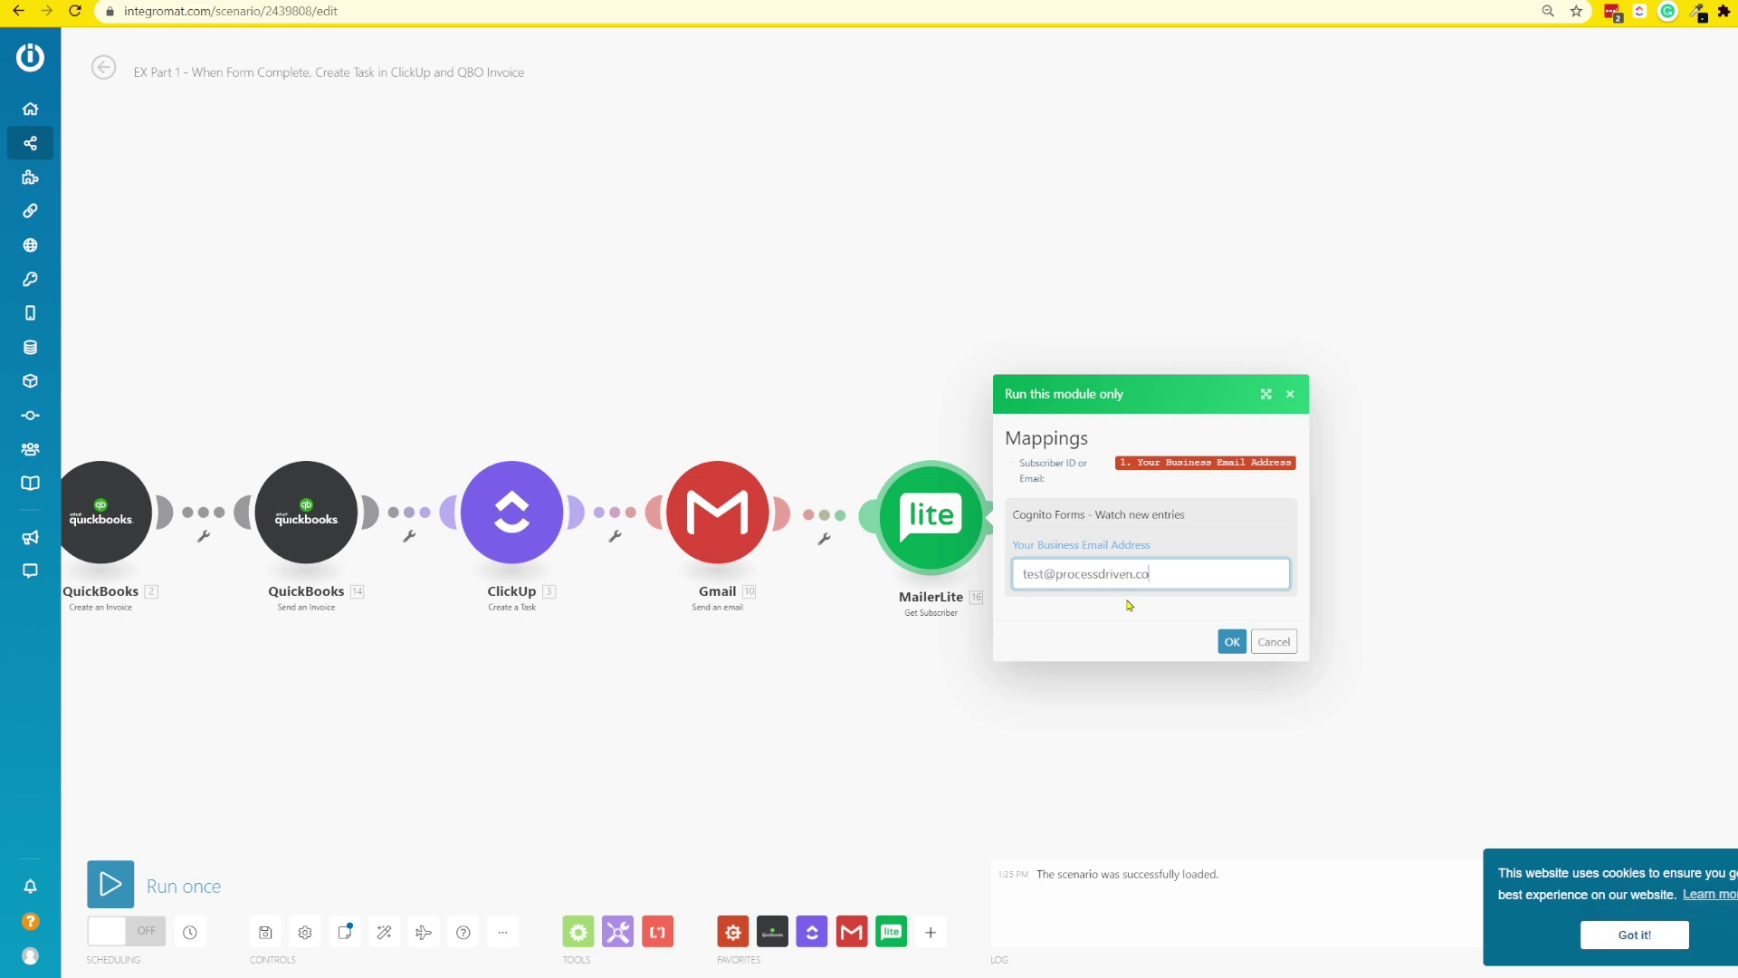
click(1232, 642)
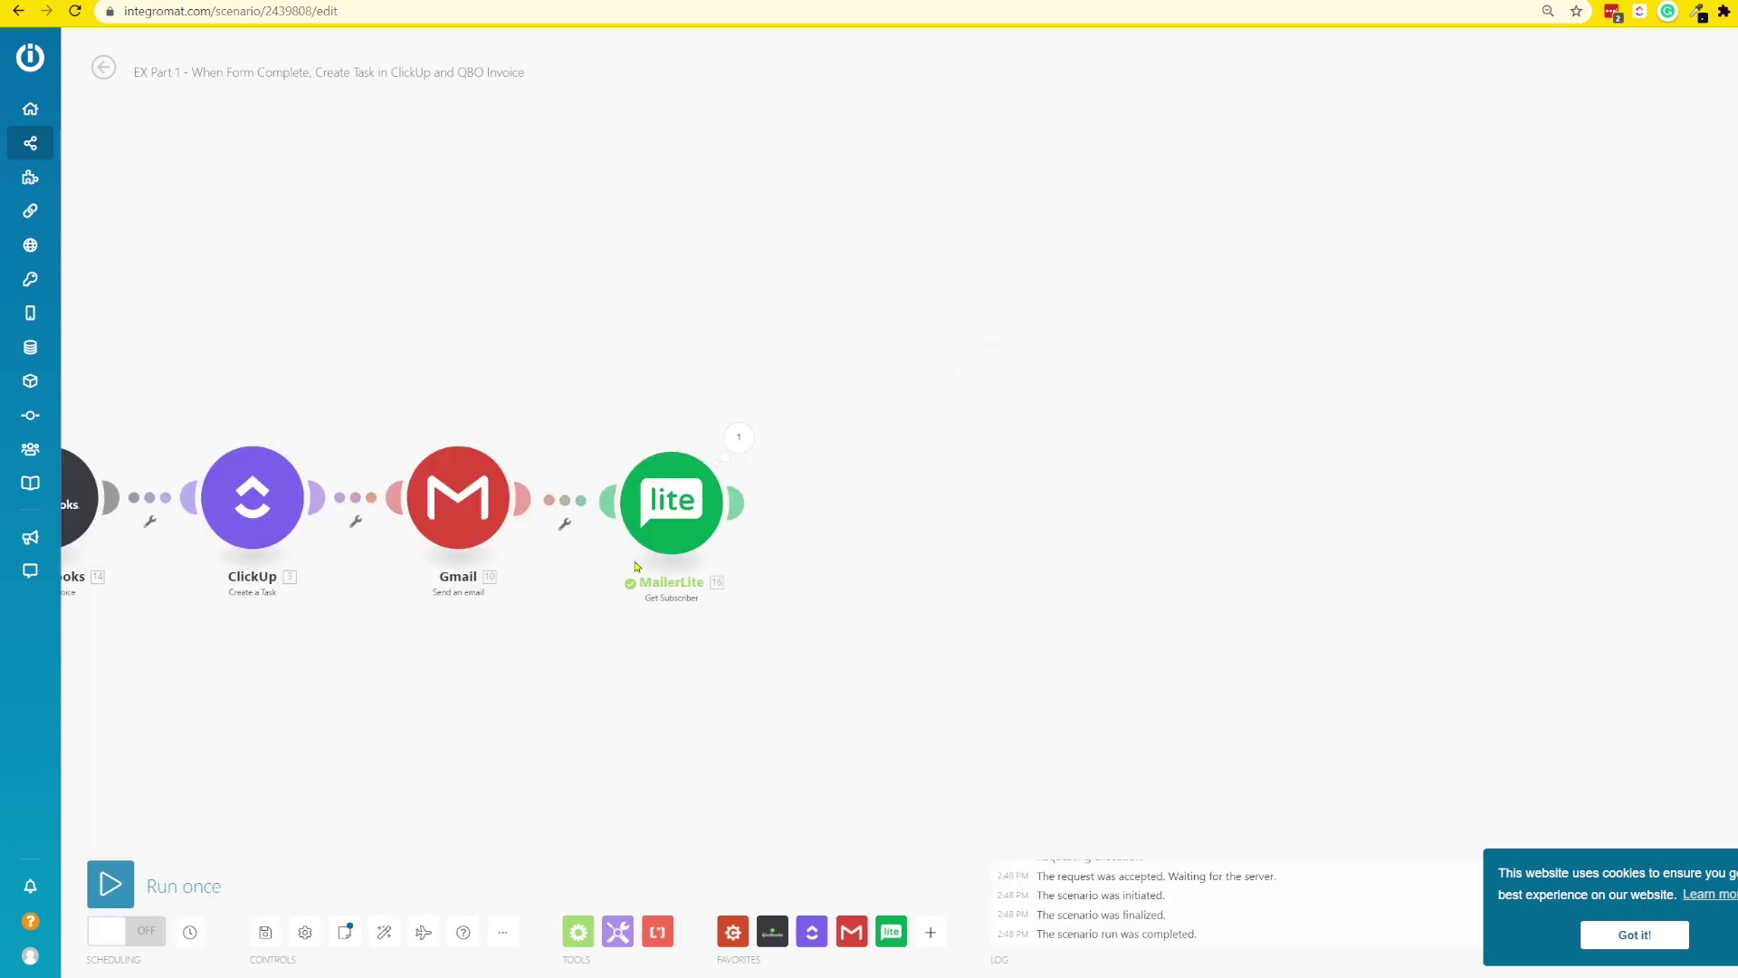
click(739, 440)
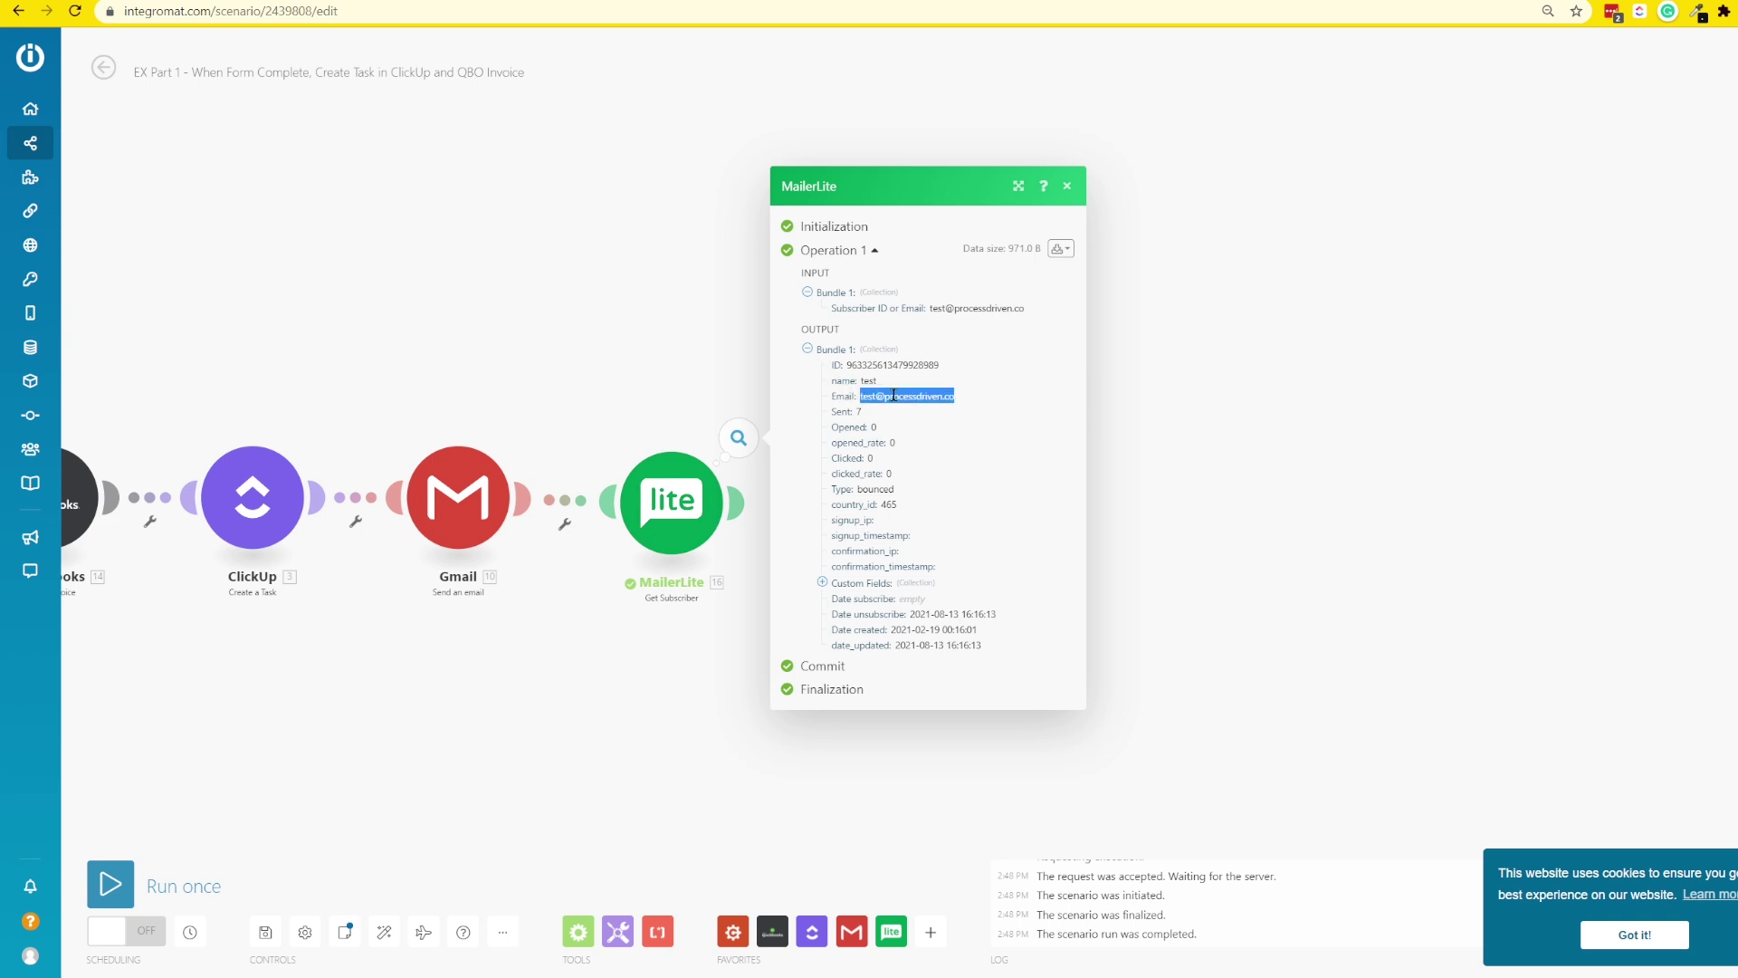
drag(856, 414, 876, 425)
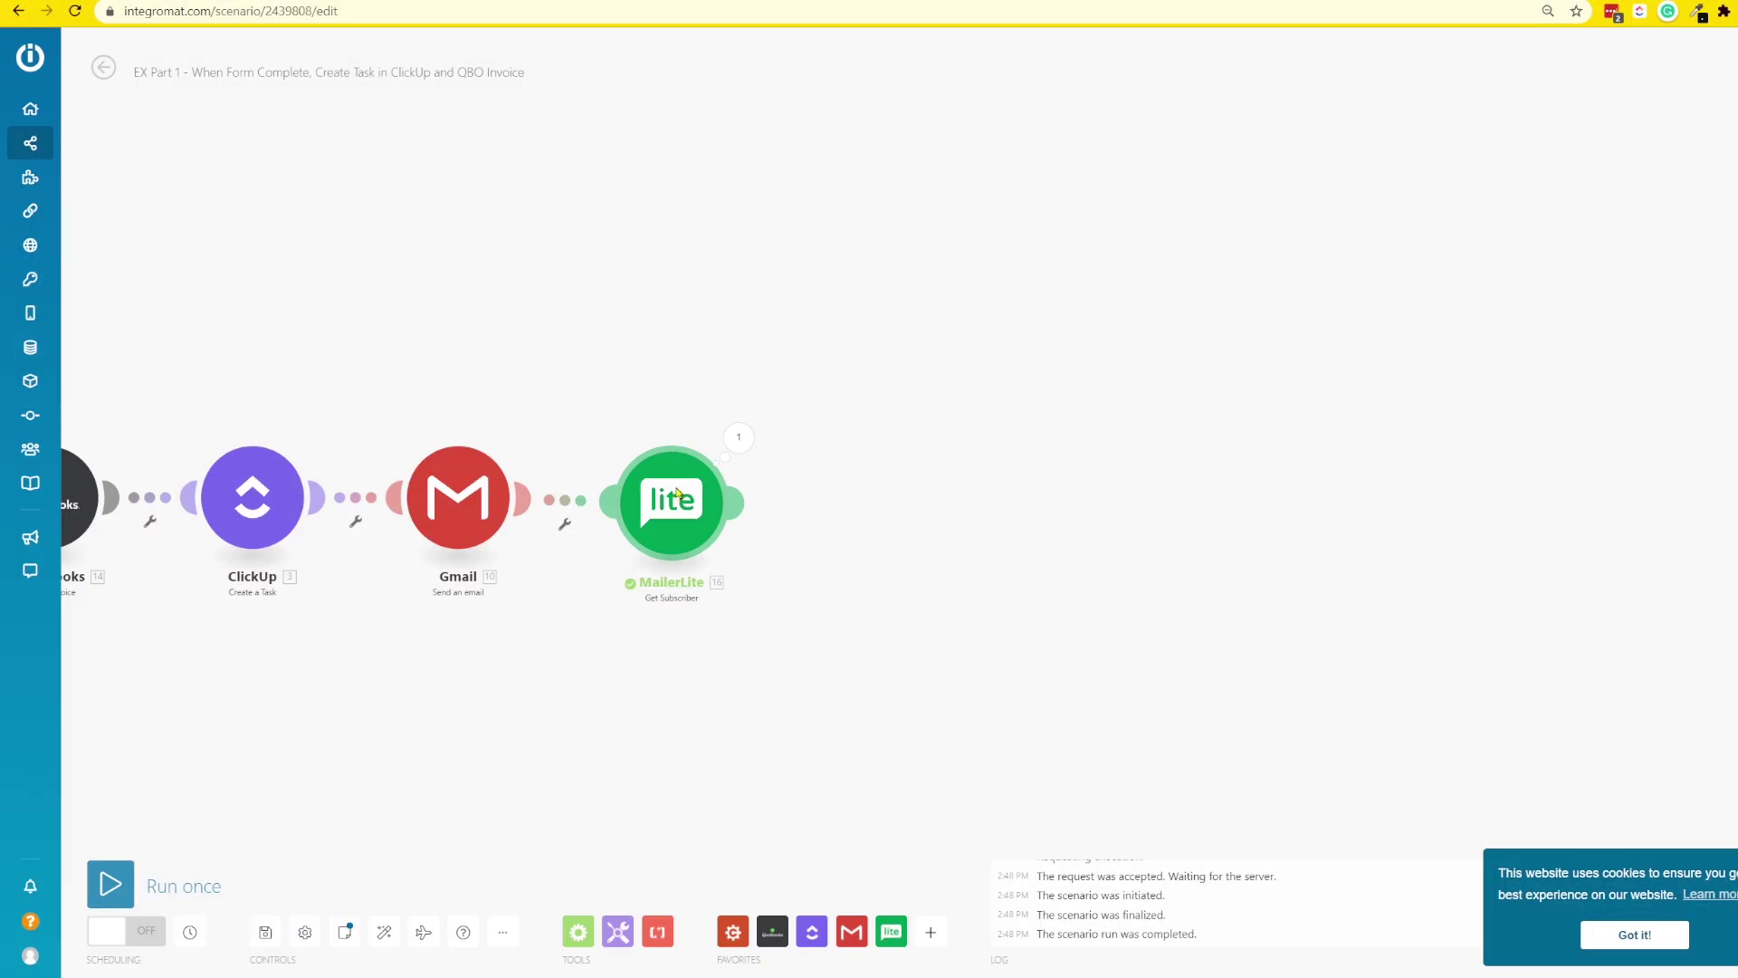
- Rerun only the MailerLite module with a nonexistent test email address and view the Subscriber not found DataError
right_click(677, 493)
click(724, 528)
click(846, 561)
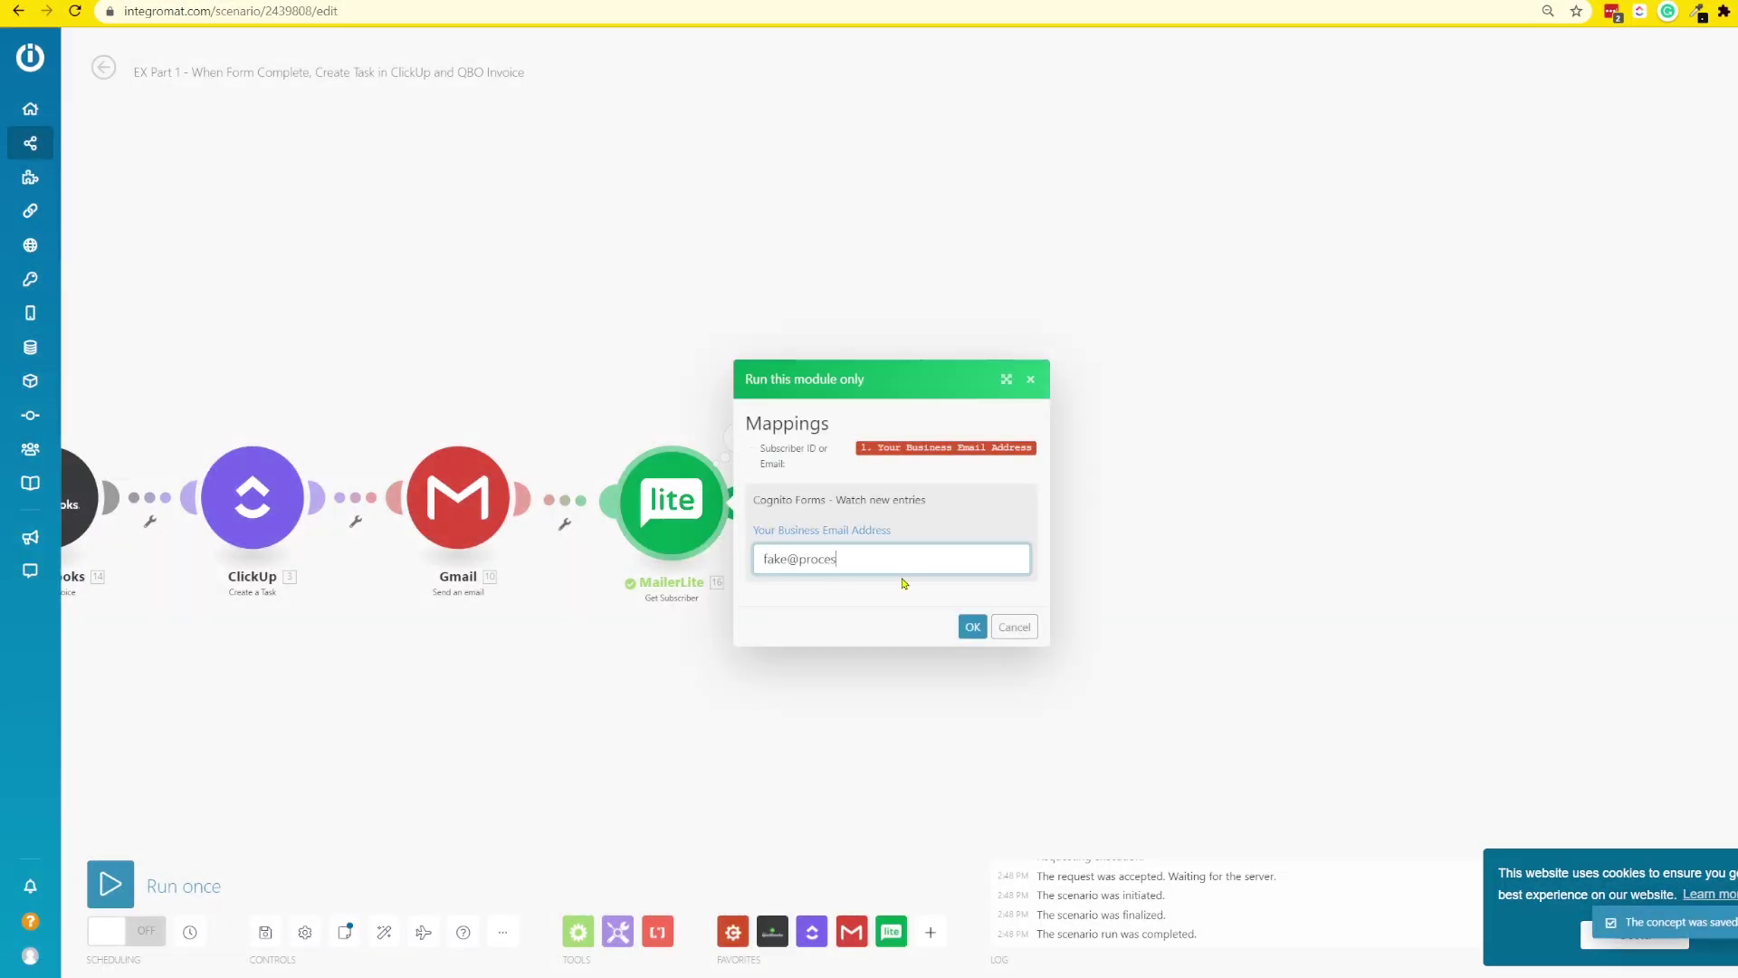
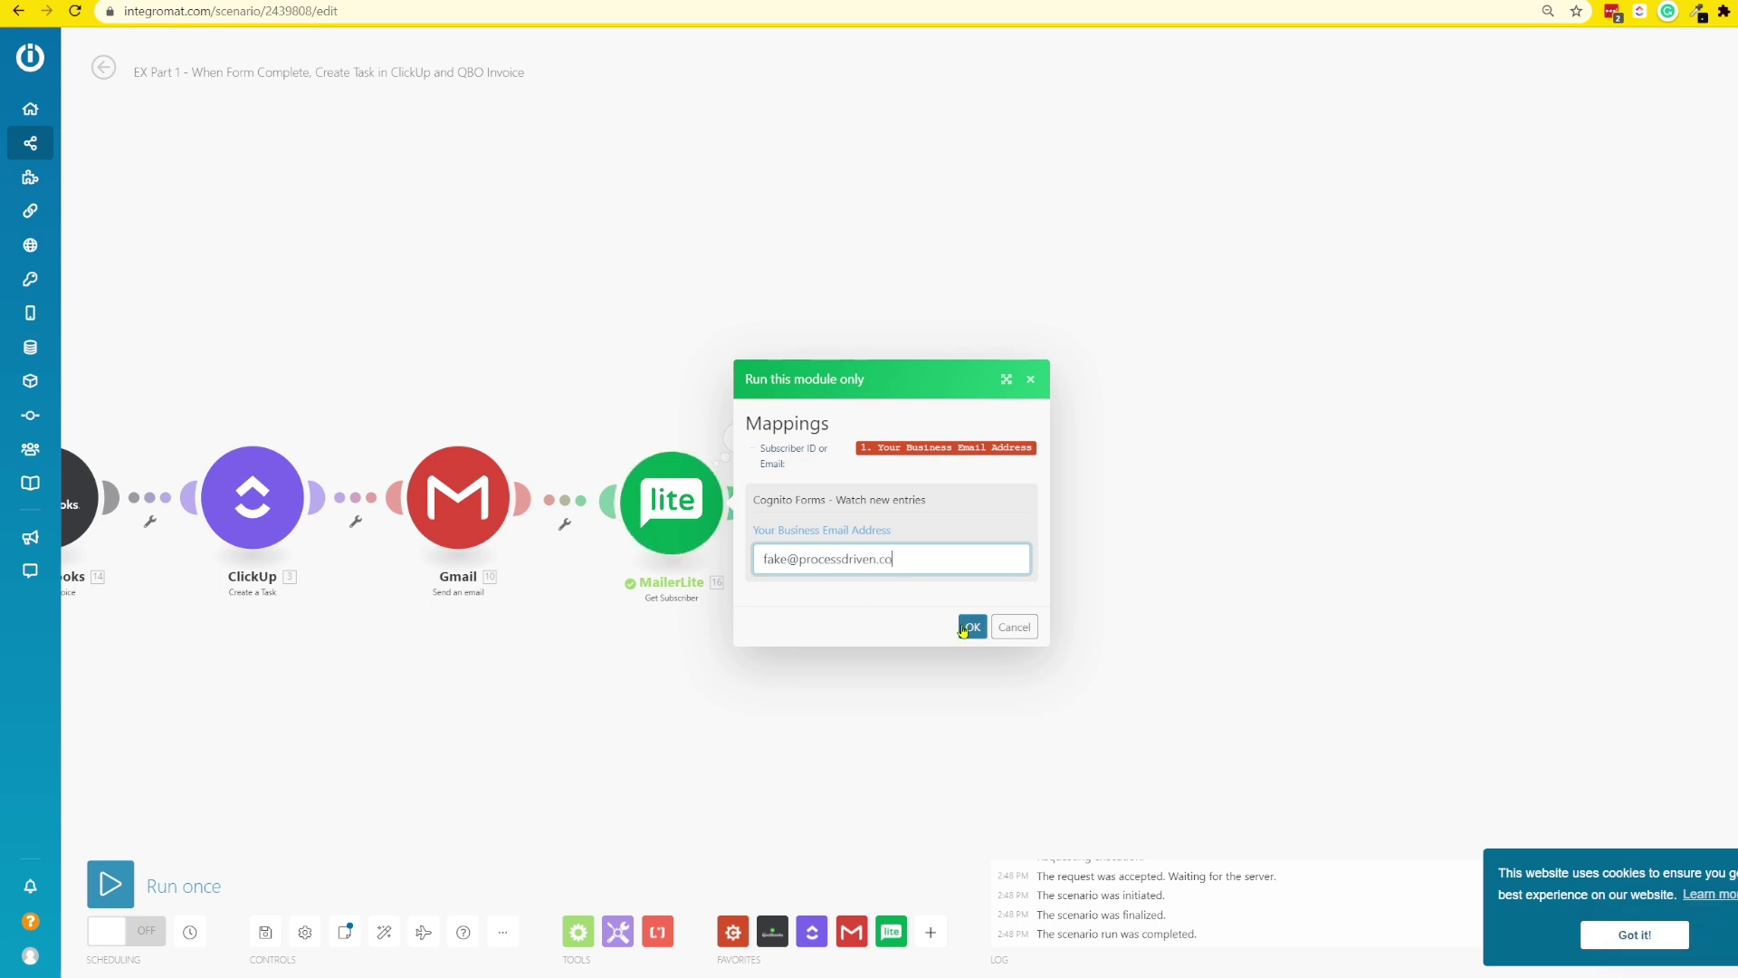
click(972, 627)
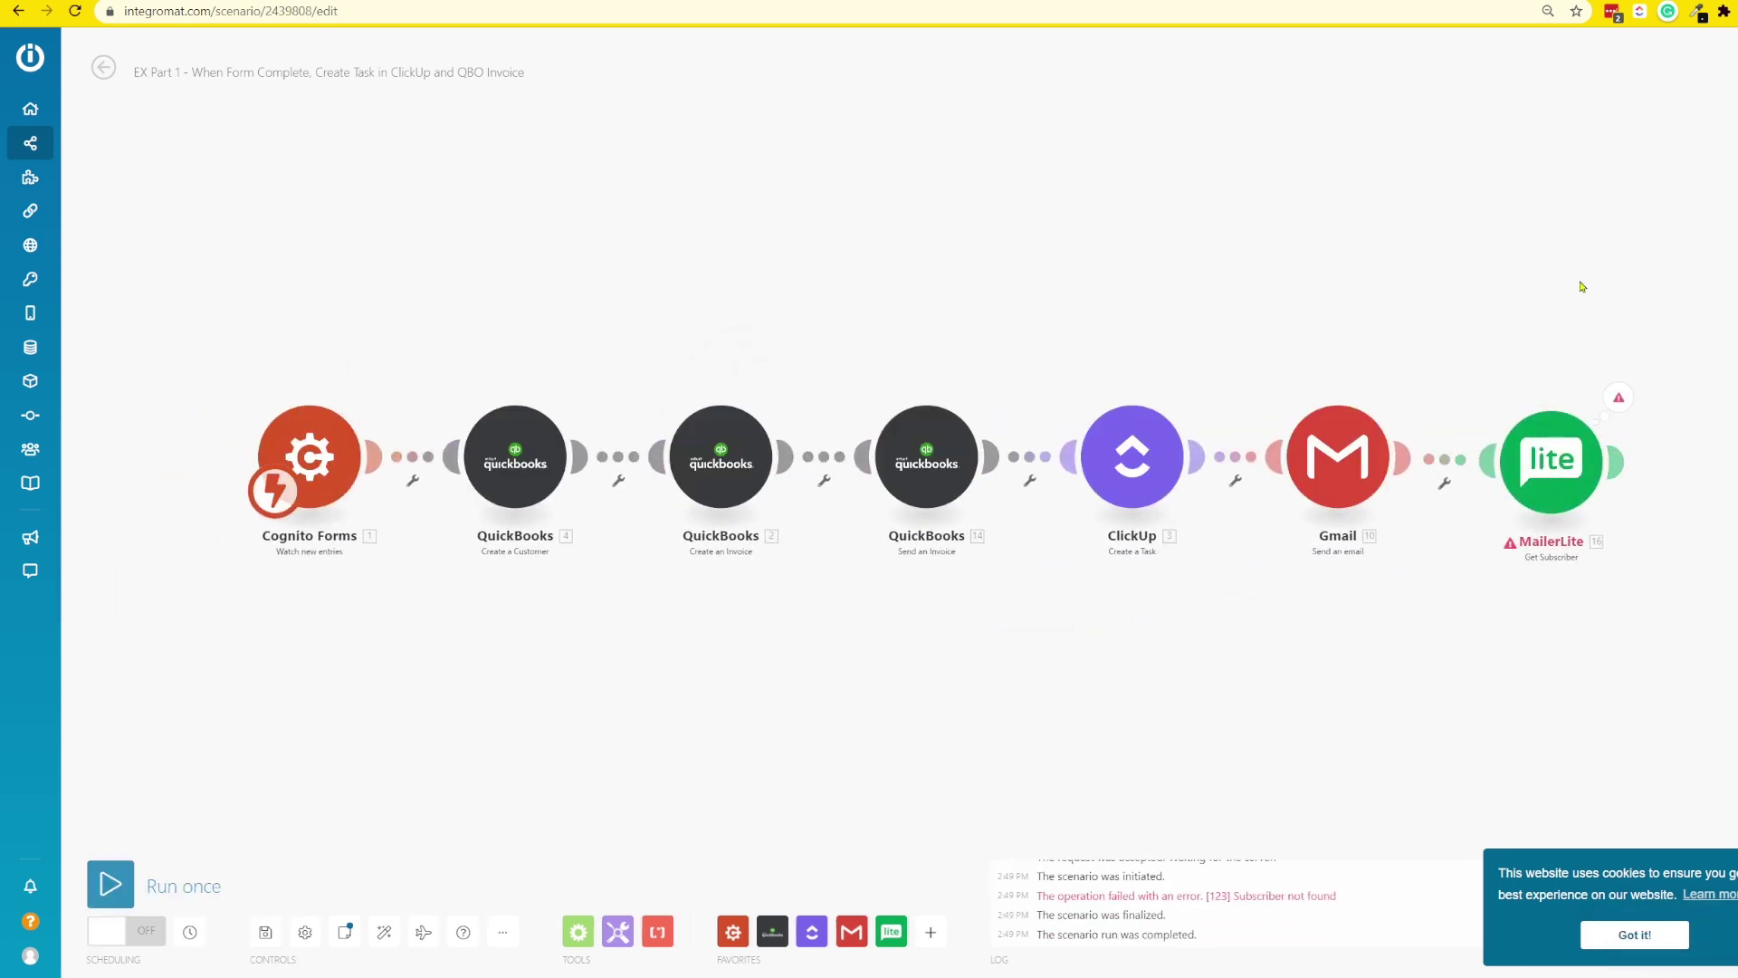
click(1624, 405)
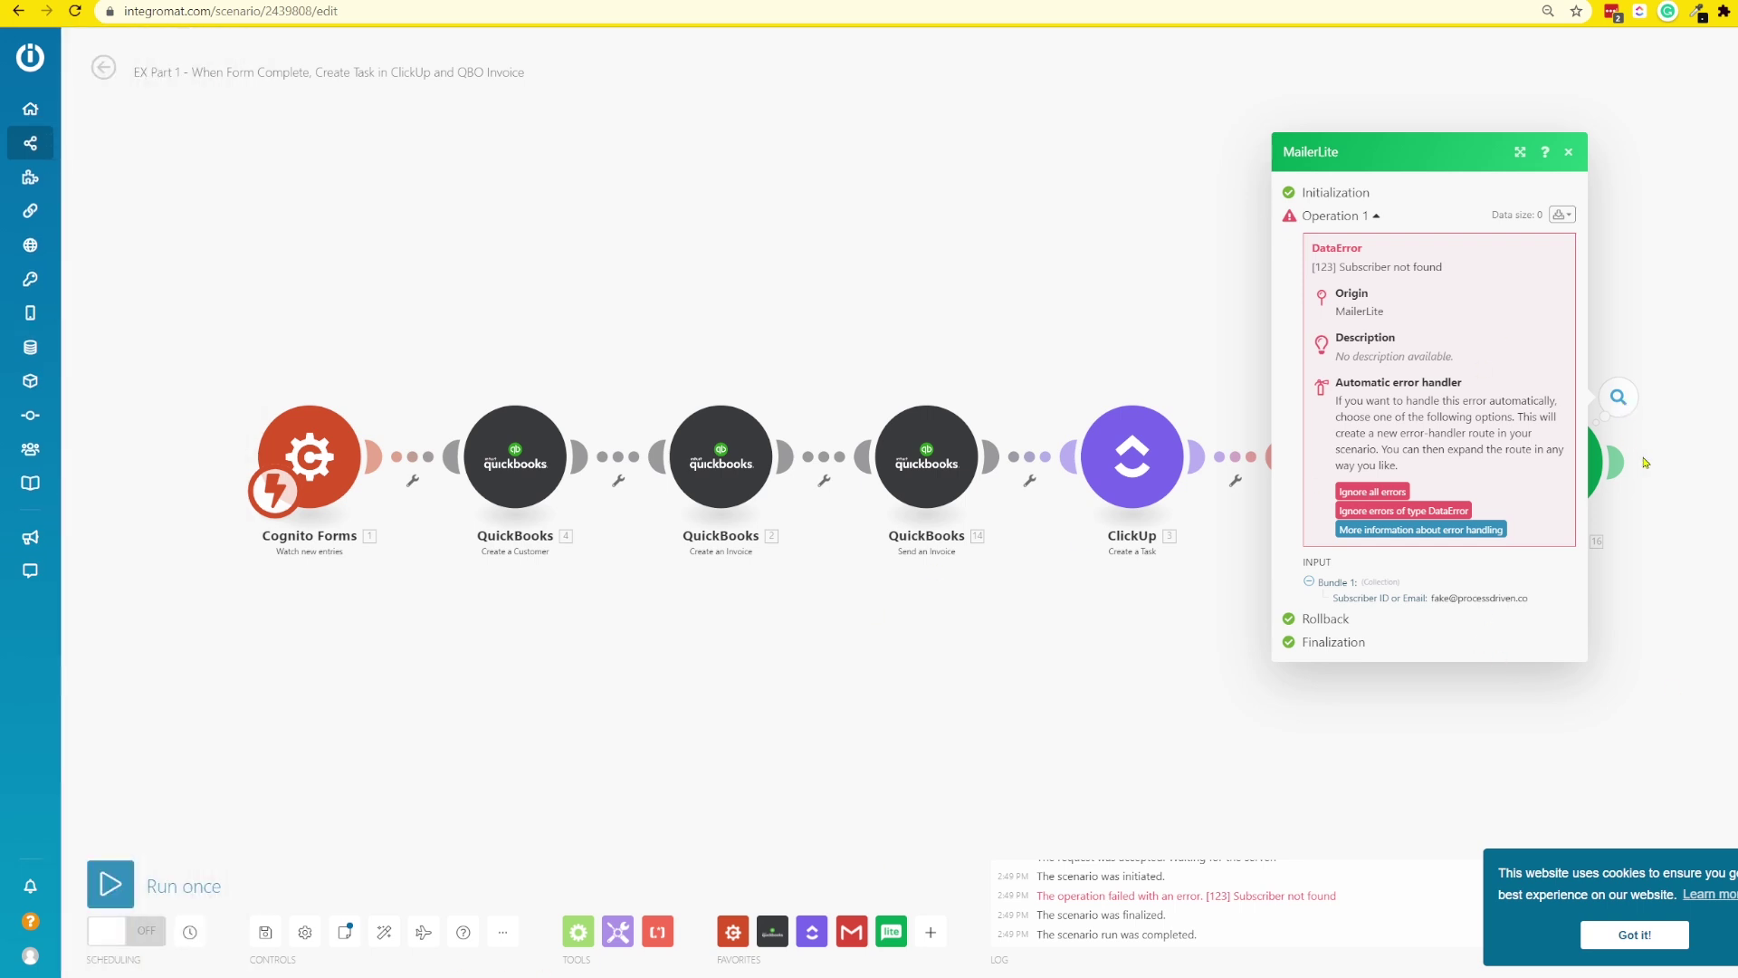
drag(1644, 549, 525, 606)
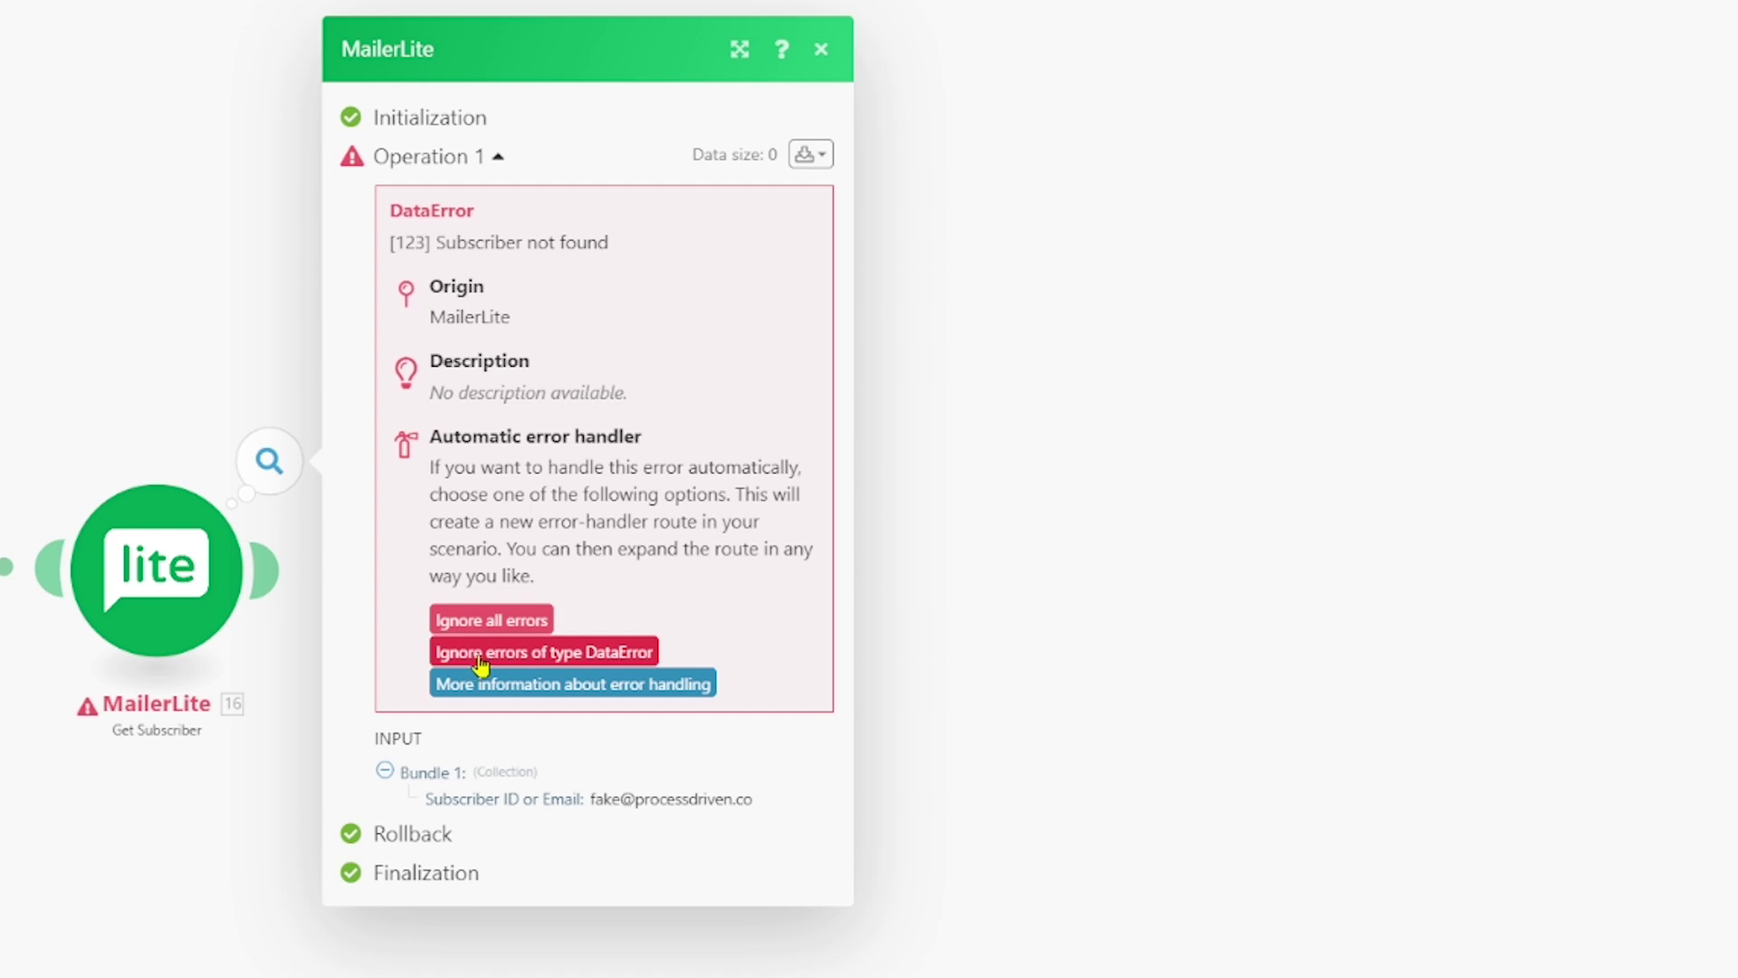
- Attach an Ignore error handler for DataError failures to the MailerLite module
click(479, 654)
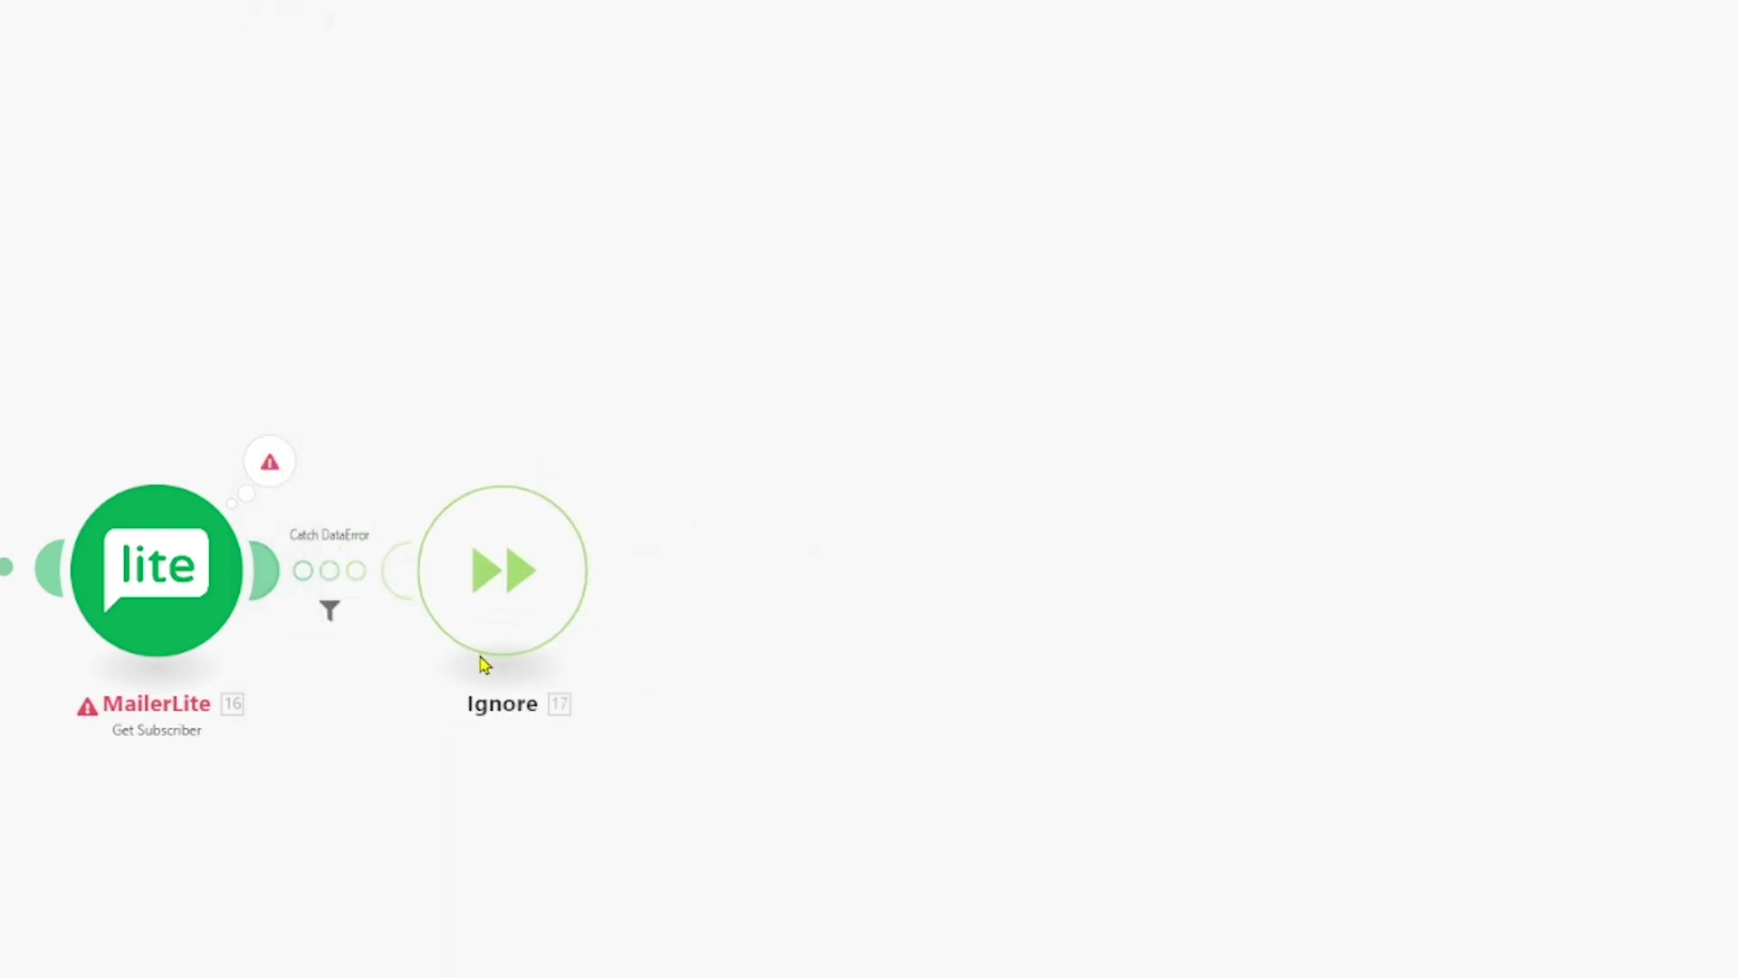
drag(465, 644, 702, 353)
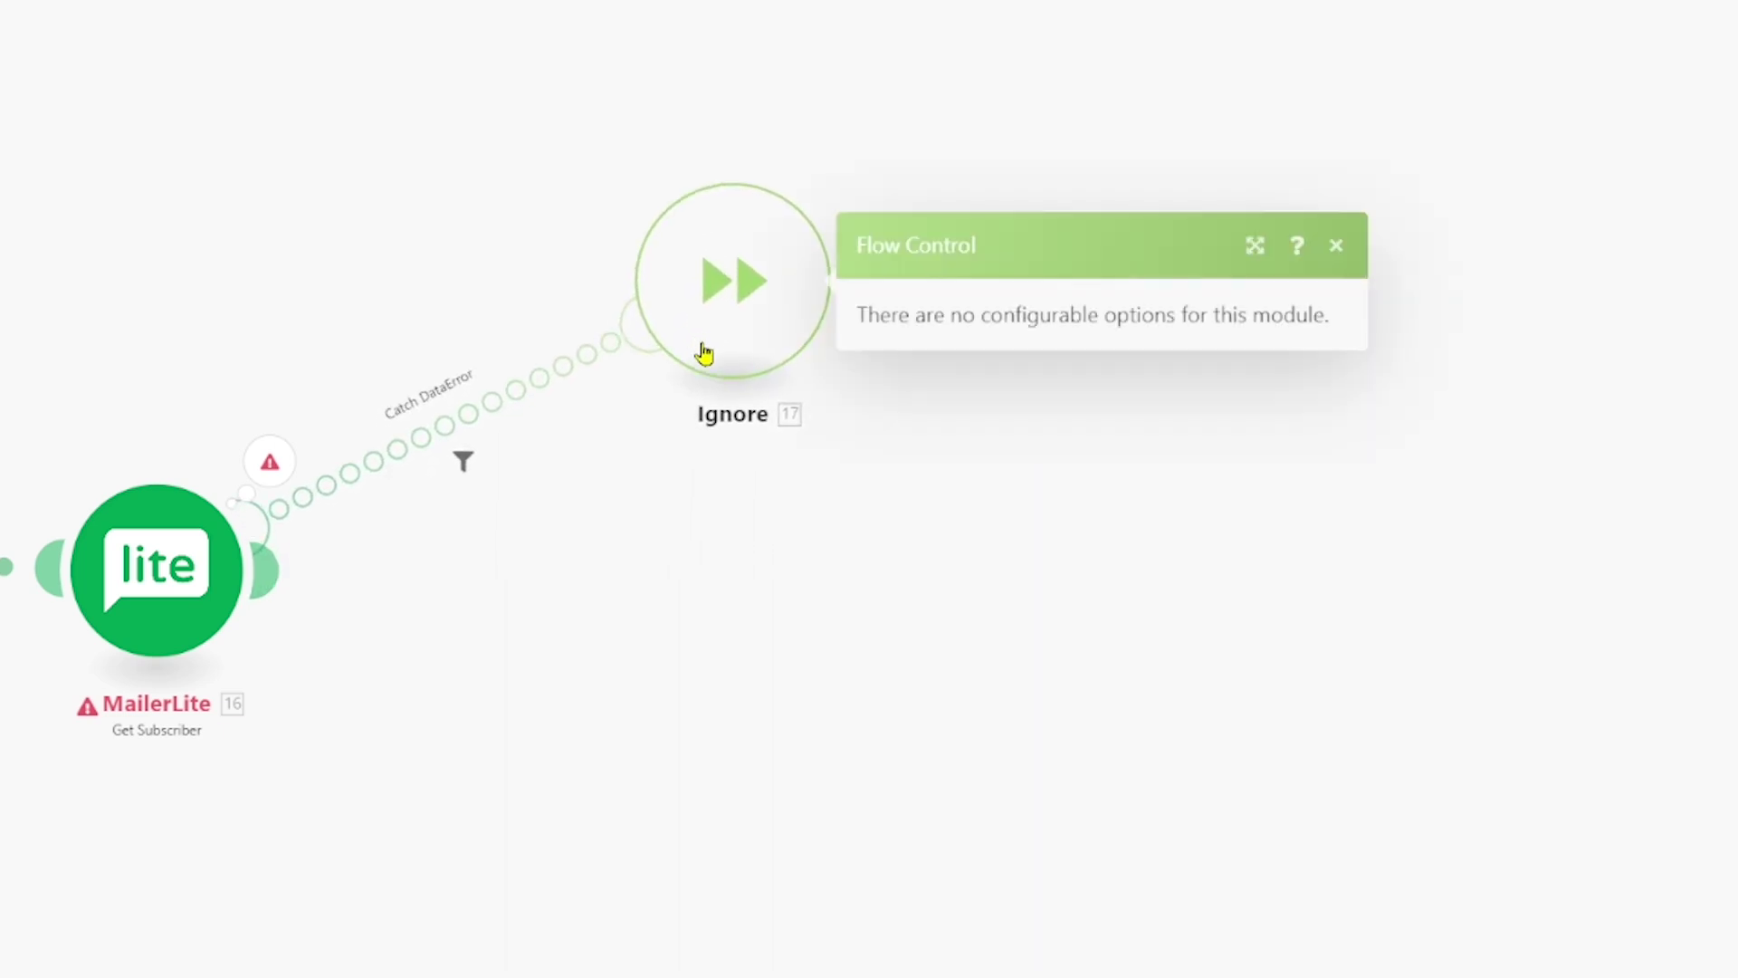
key(Escape)
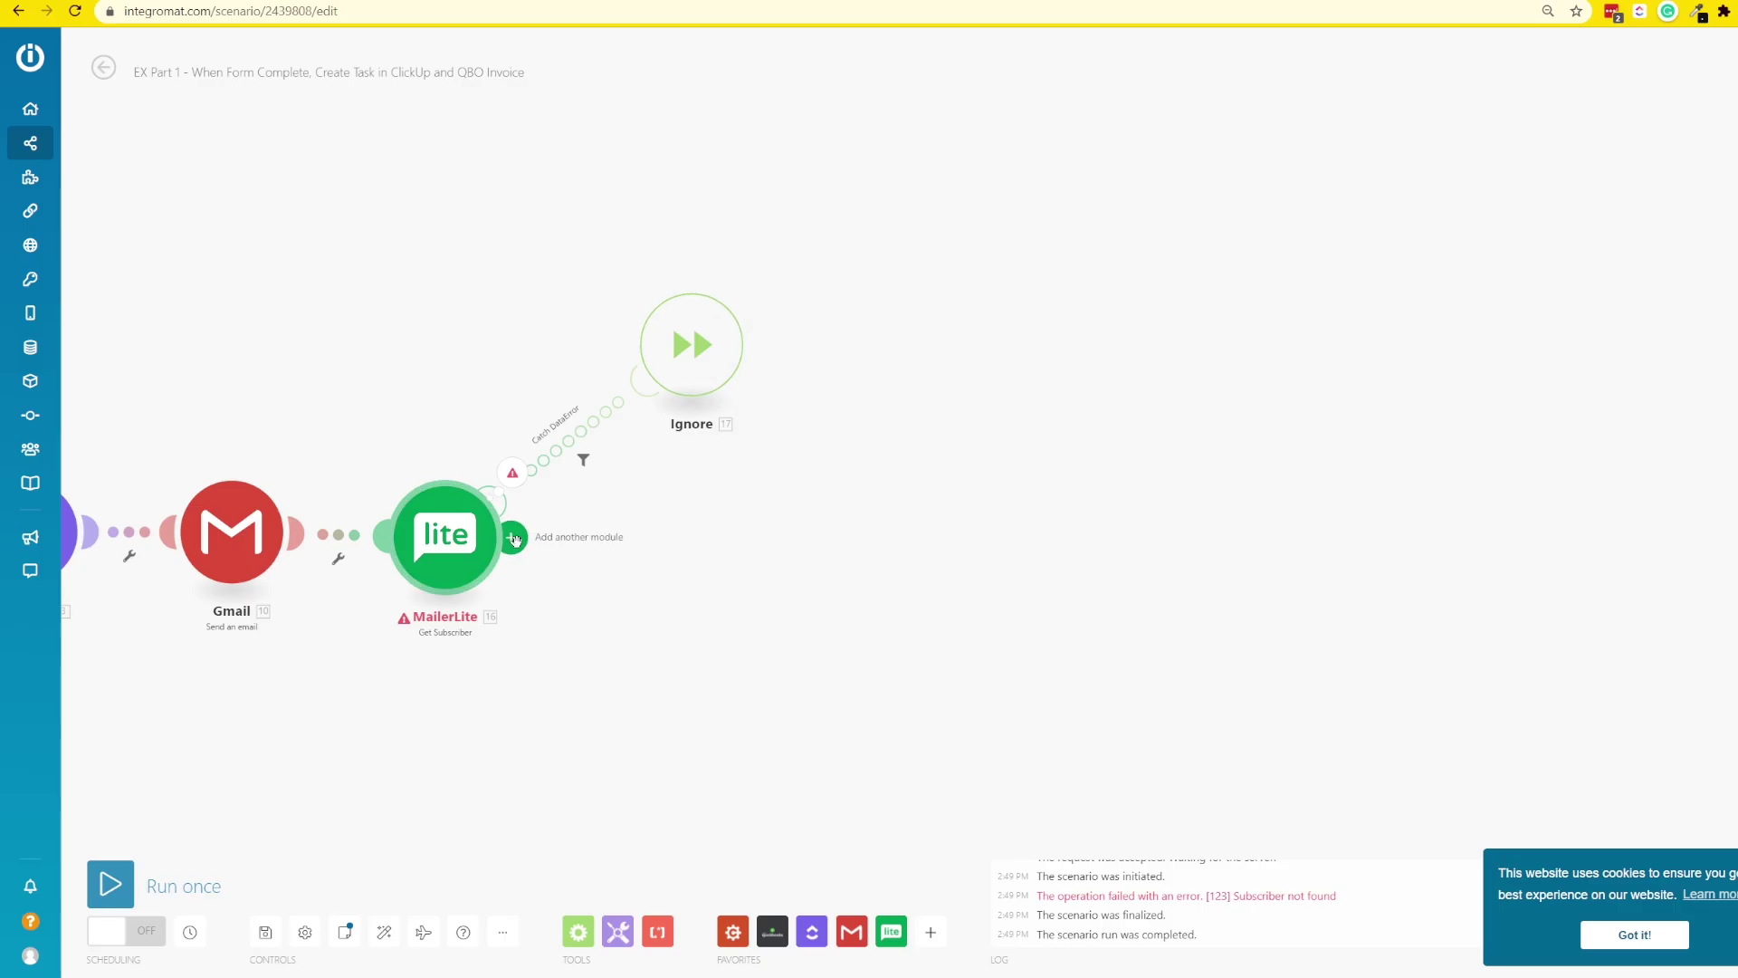
- Place a Router after MailerLite Get Subscriber, giving two empty routes
click(513, 539)
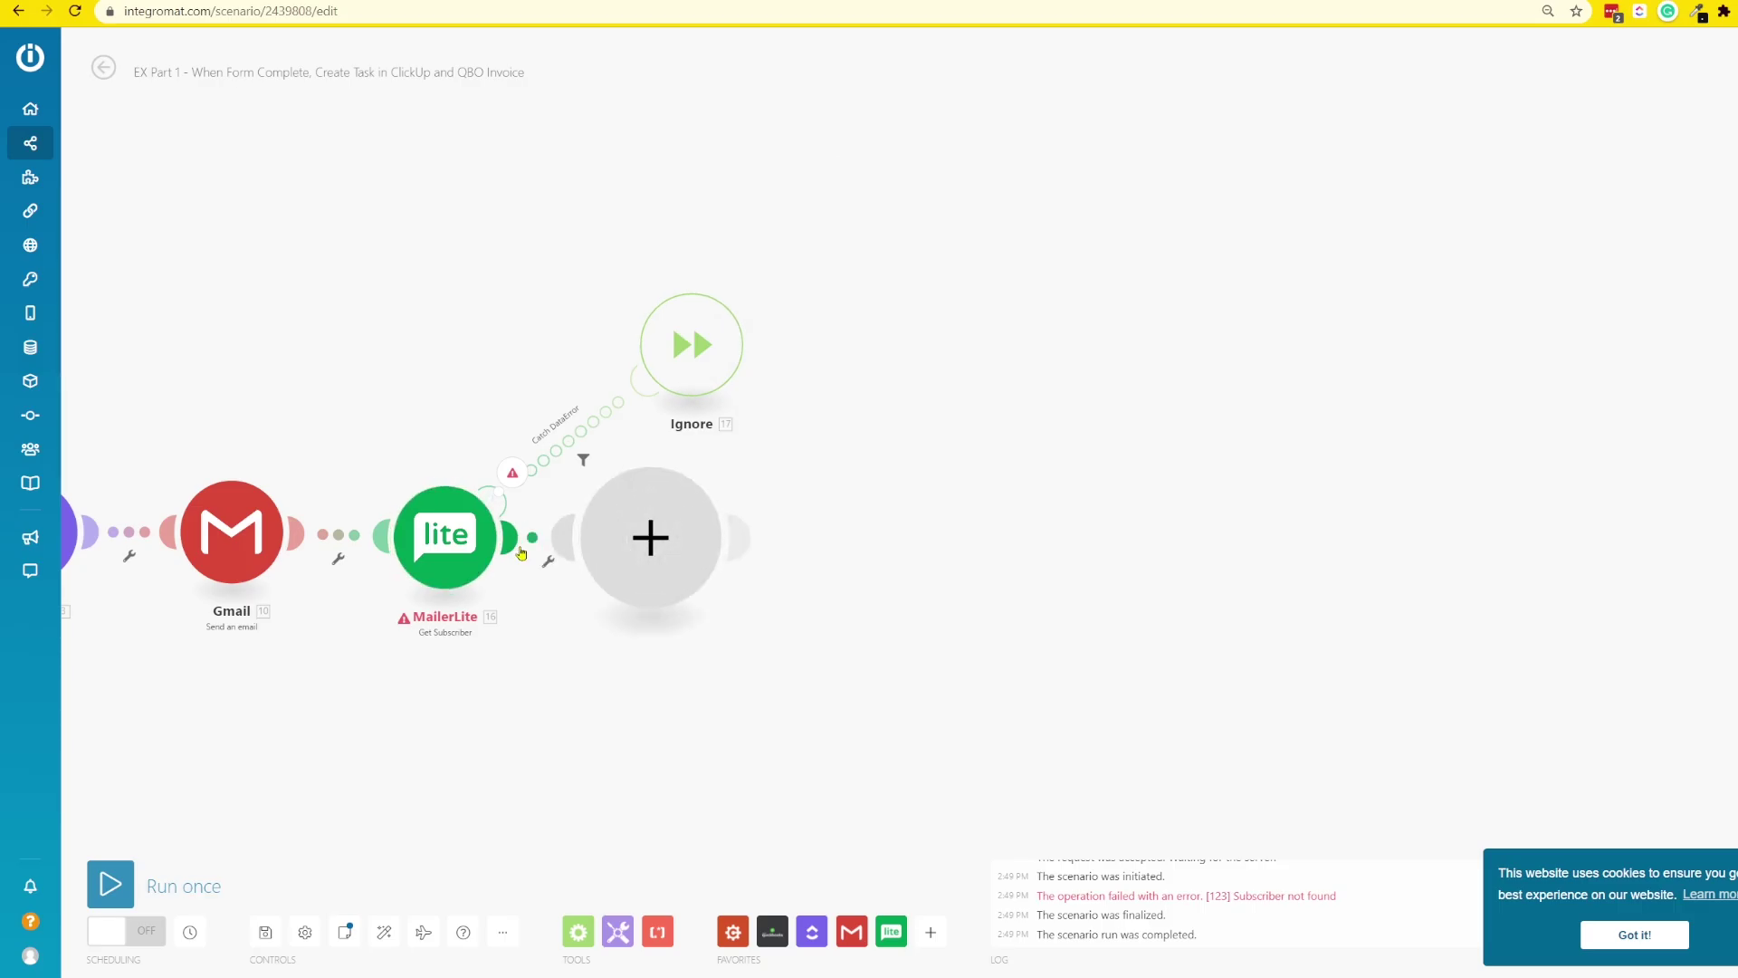
click(580, 931)
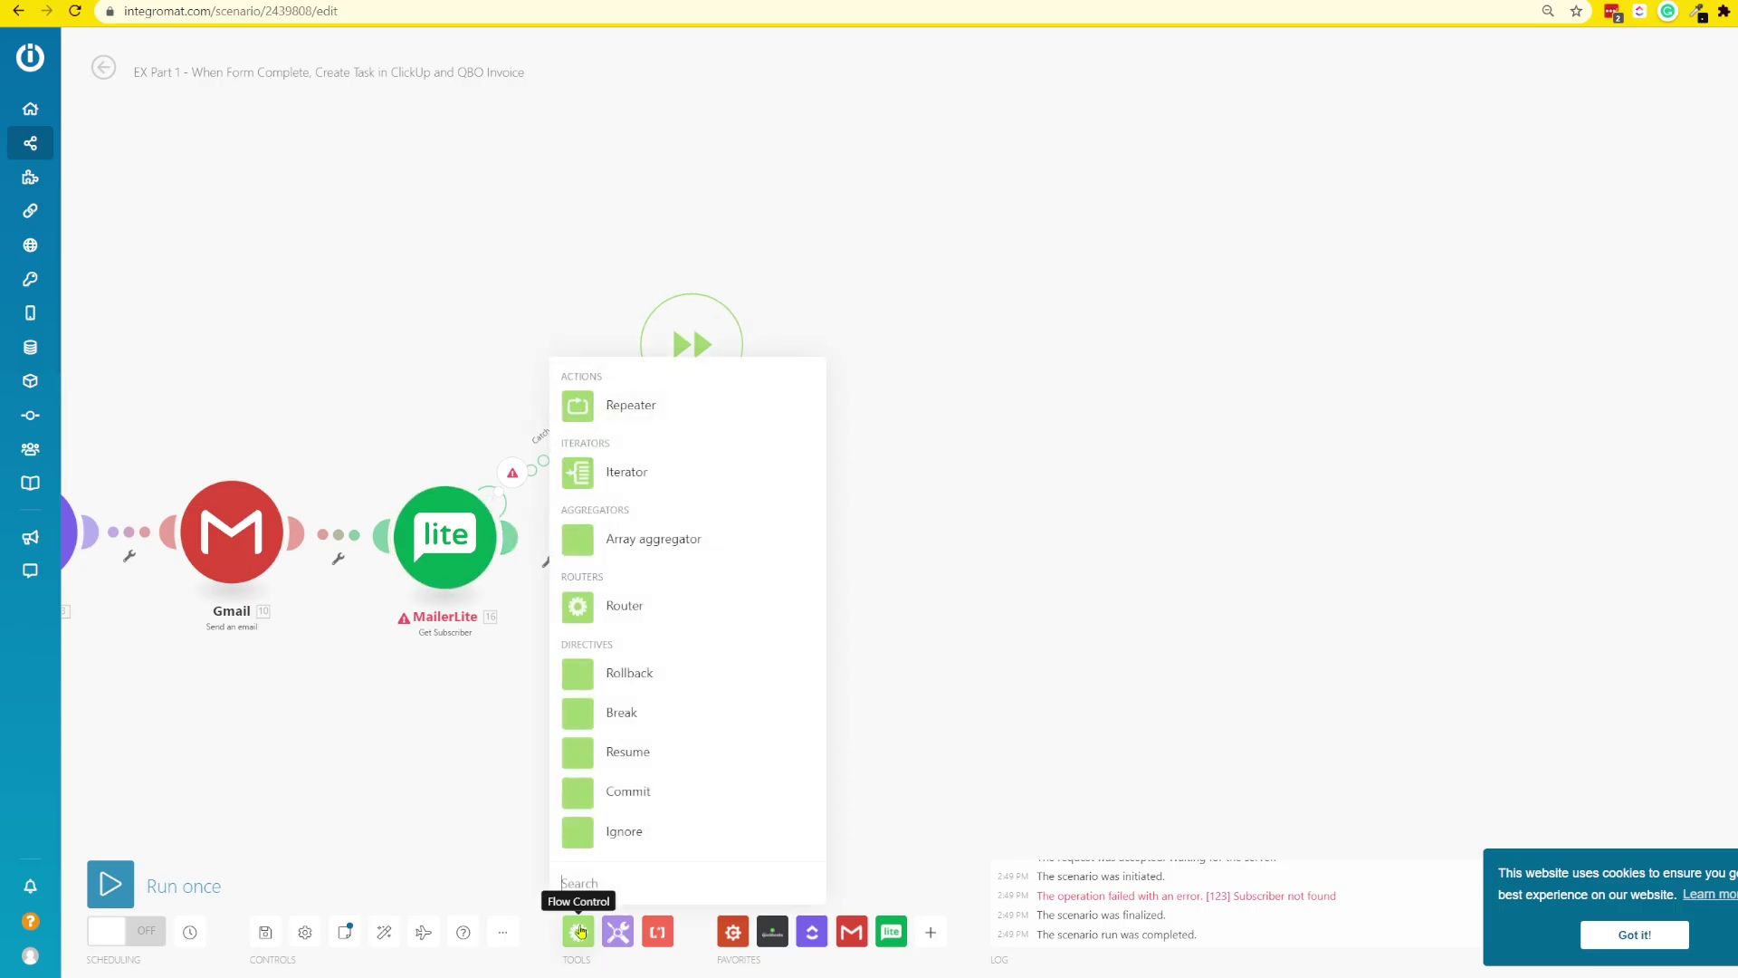
drag(624, 606, 599, 542)
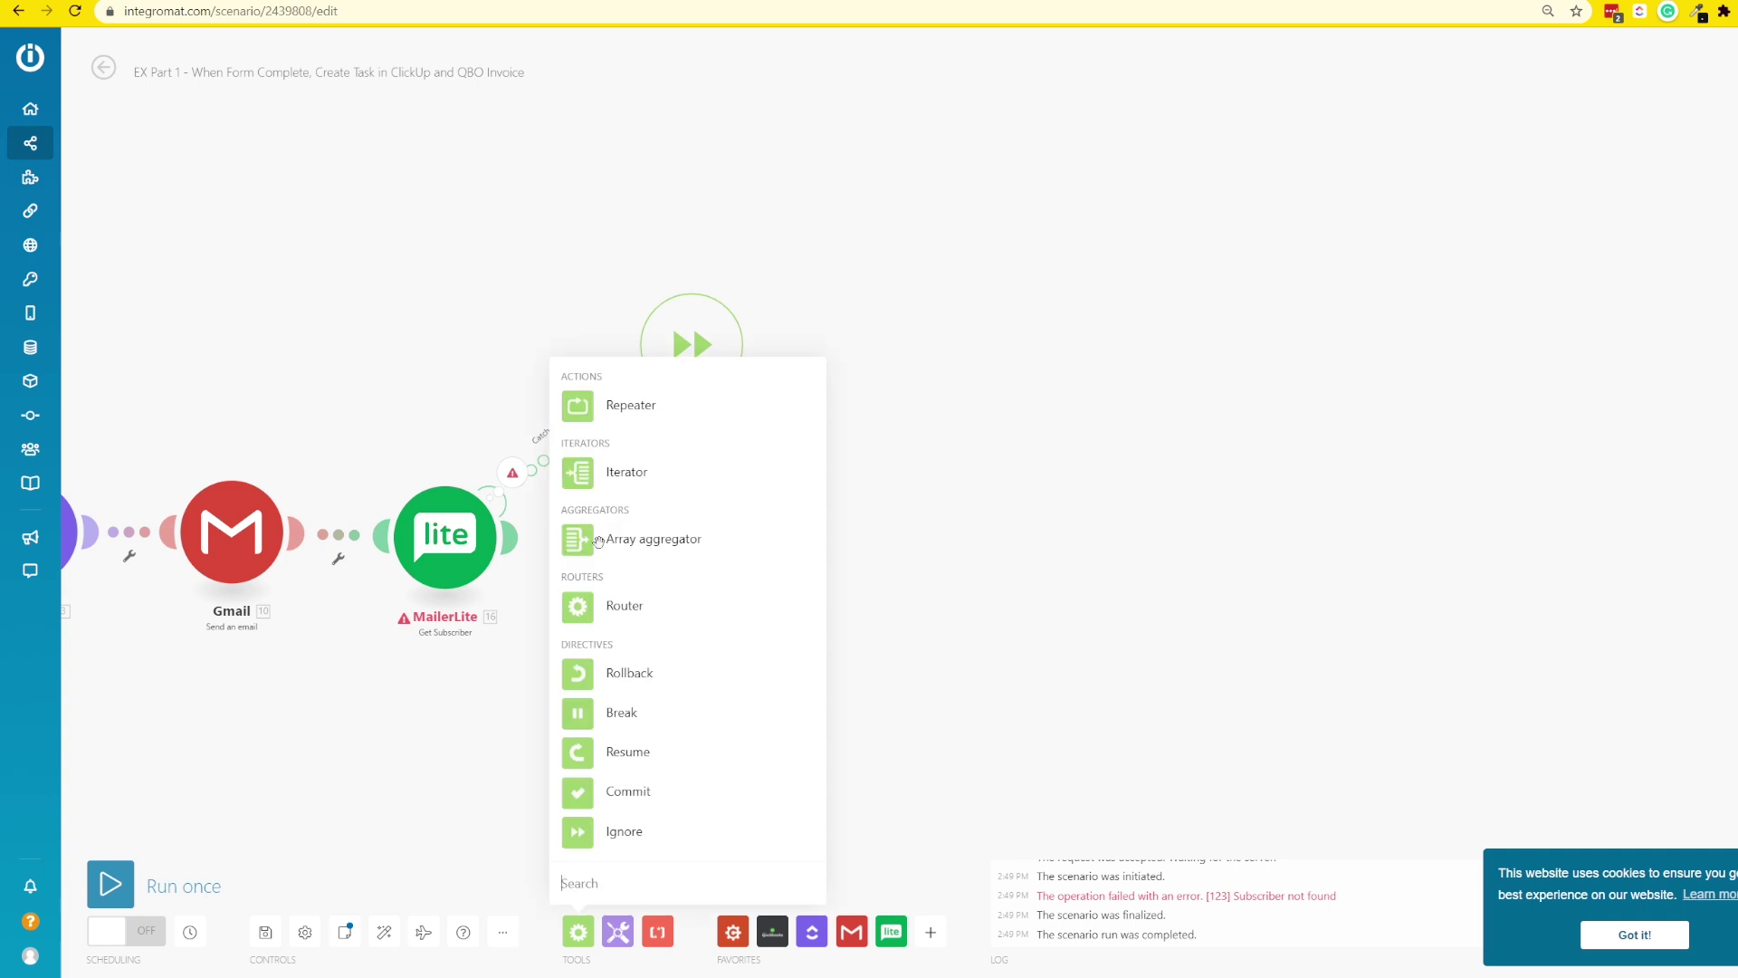
drag(666, 658, 647, 614)
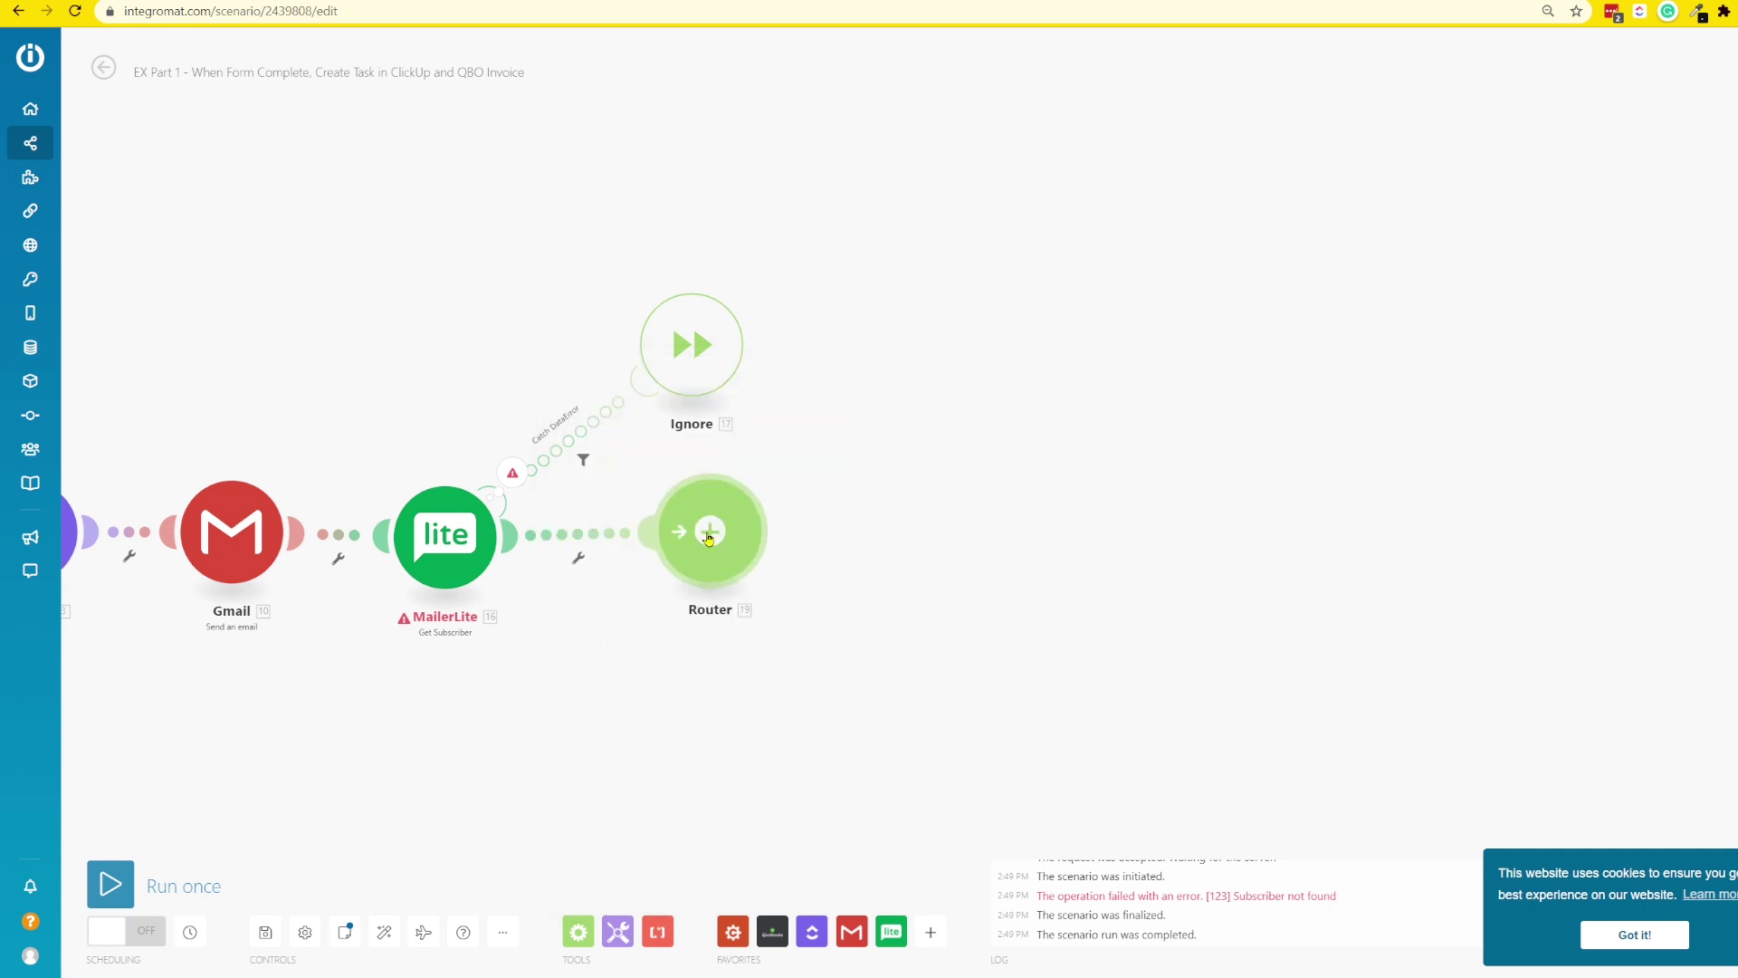
drag(709, 538, 722, 549)
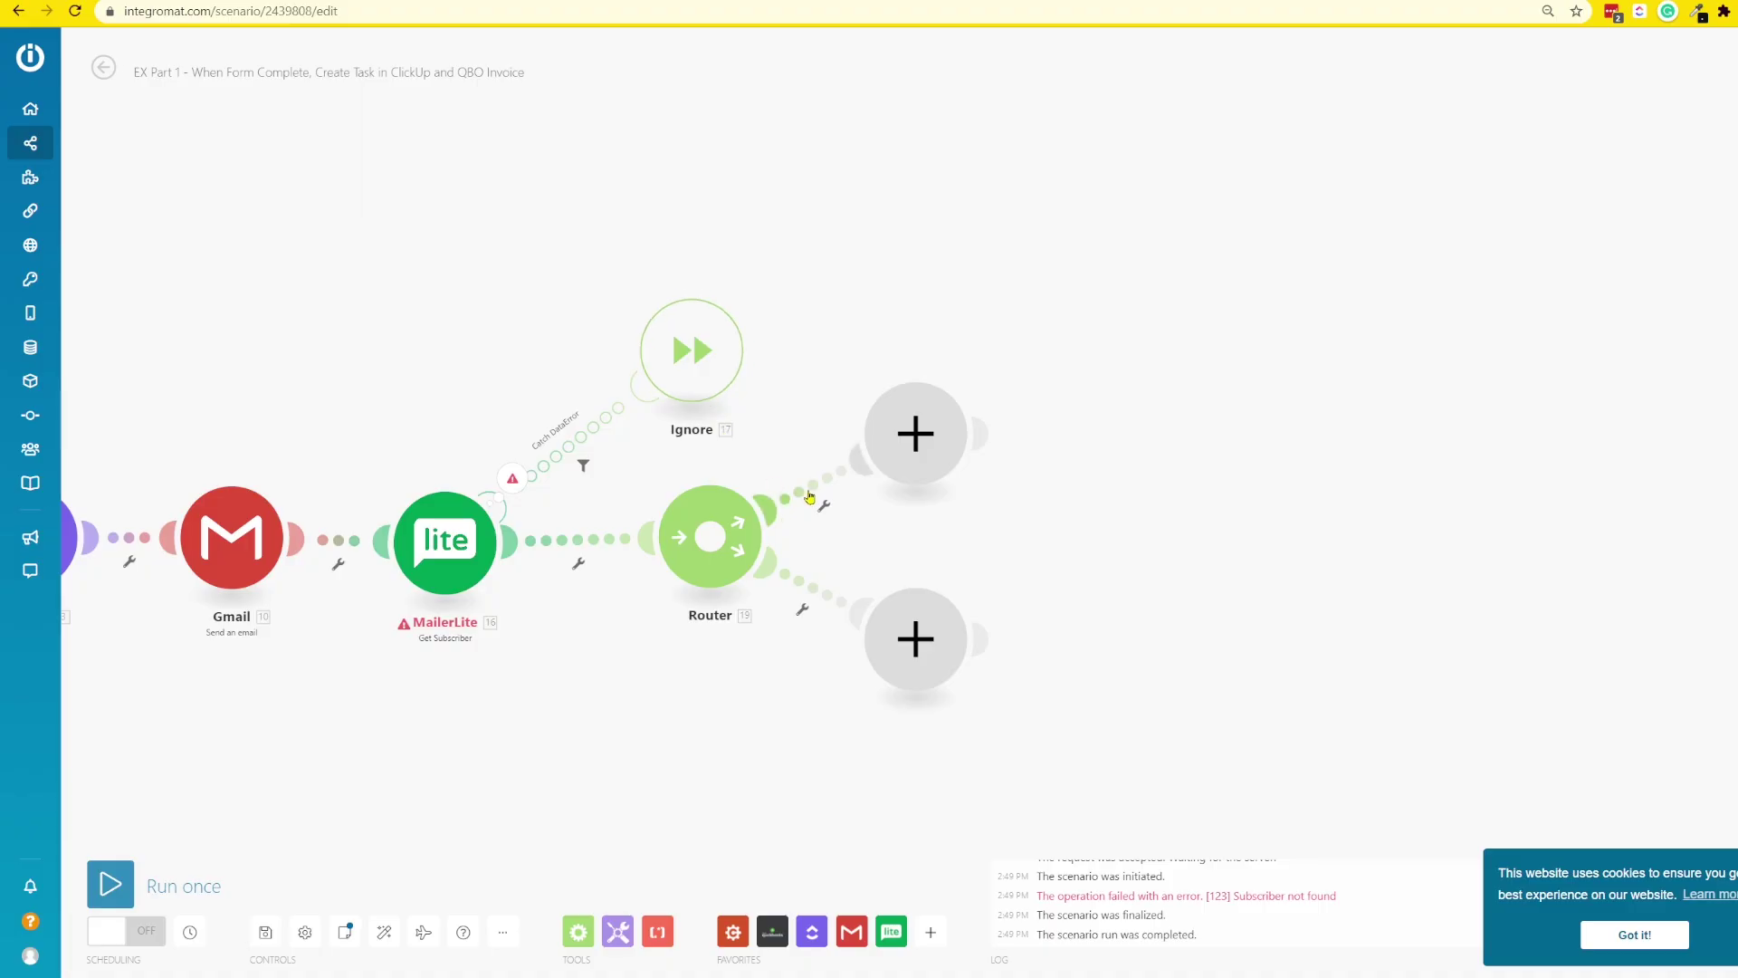
- Filter the upper route with label 'if existing subscriber' and condition MailerLite 16. ID Exists
click(812, 498)
click(958, 523)
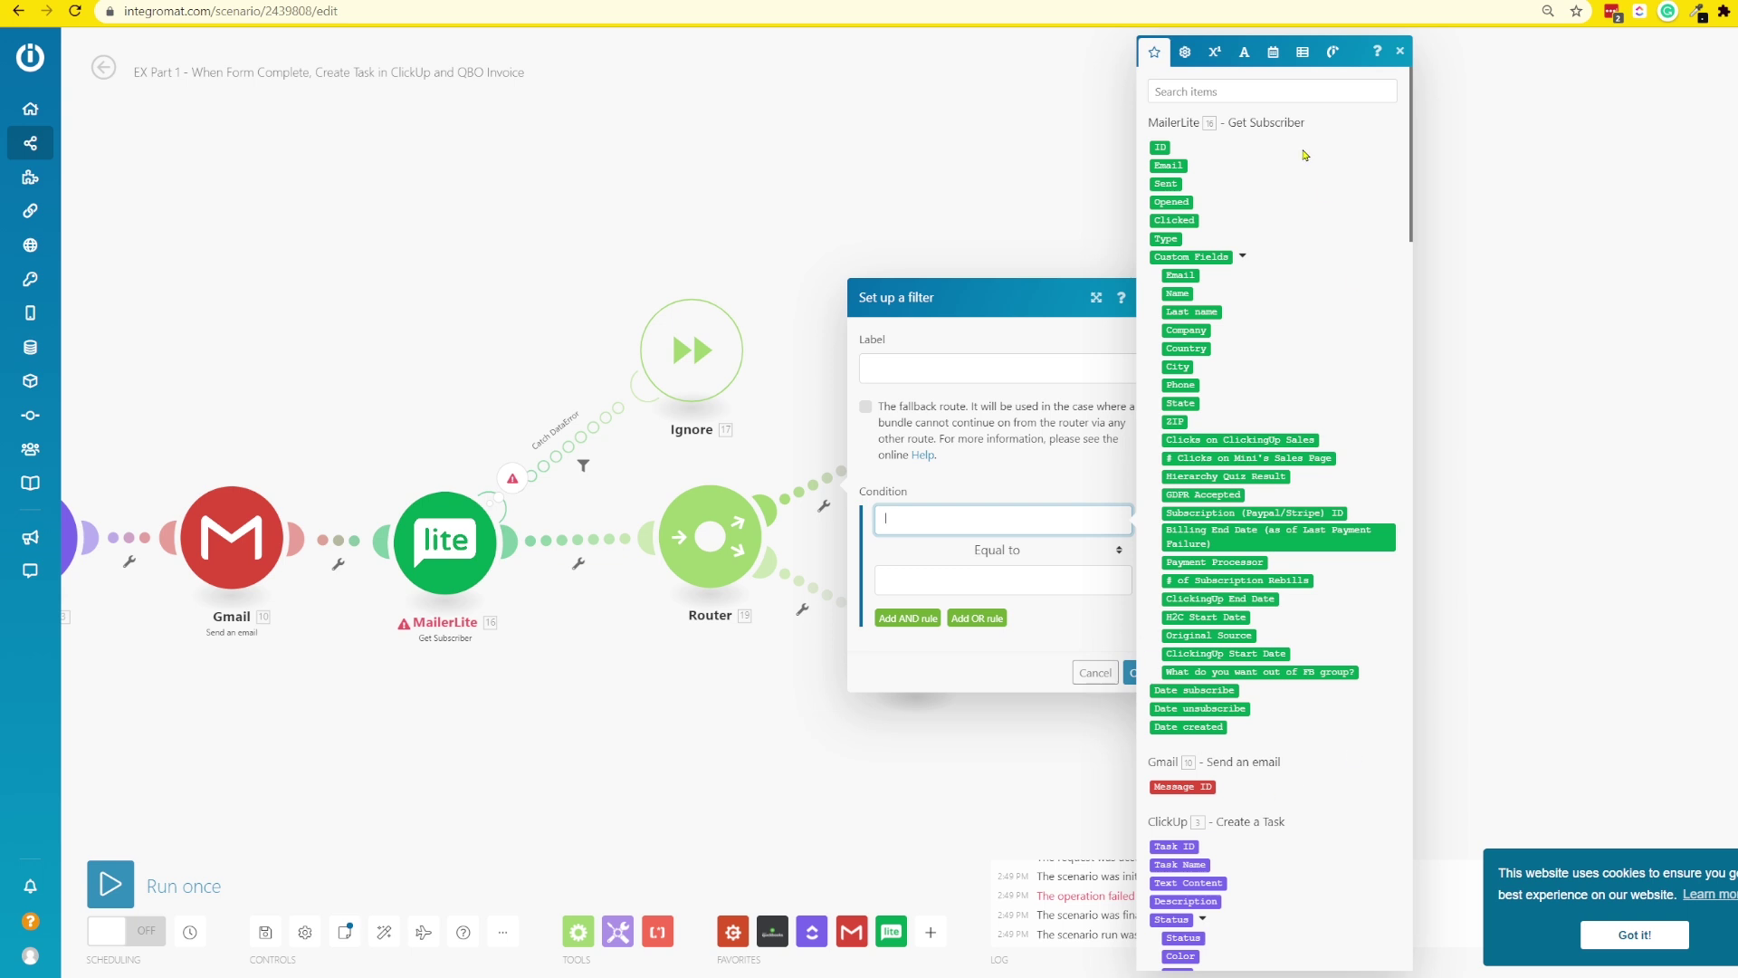
click(1211, 90)
text(sub)
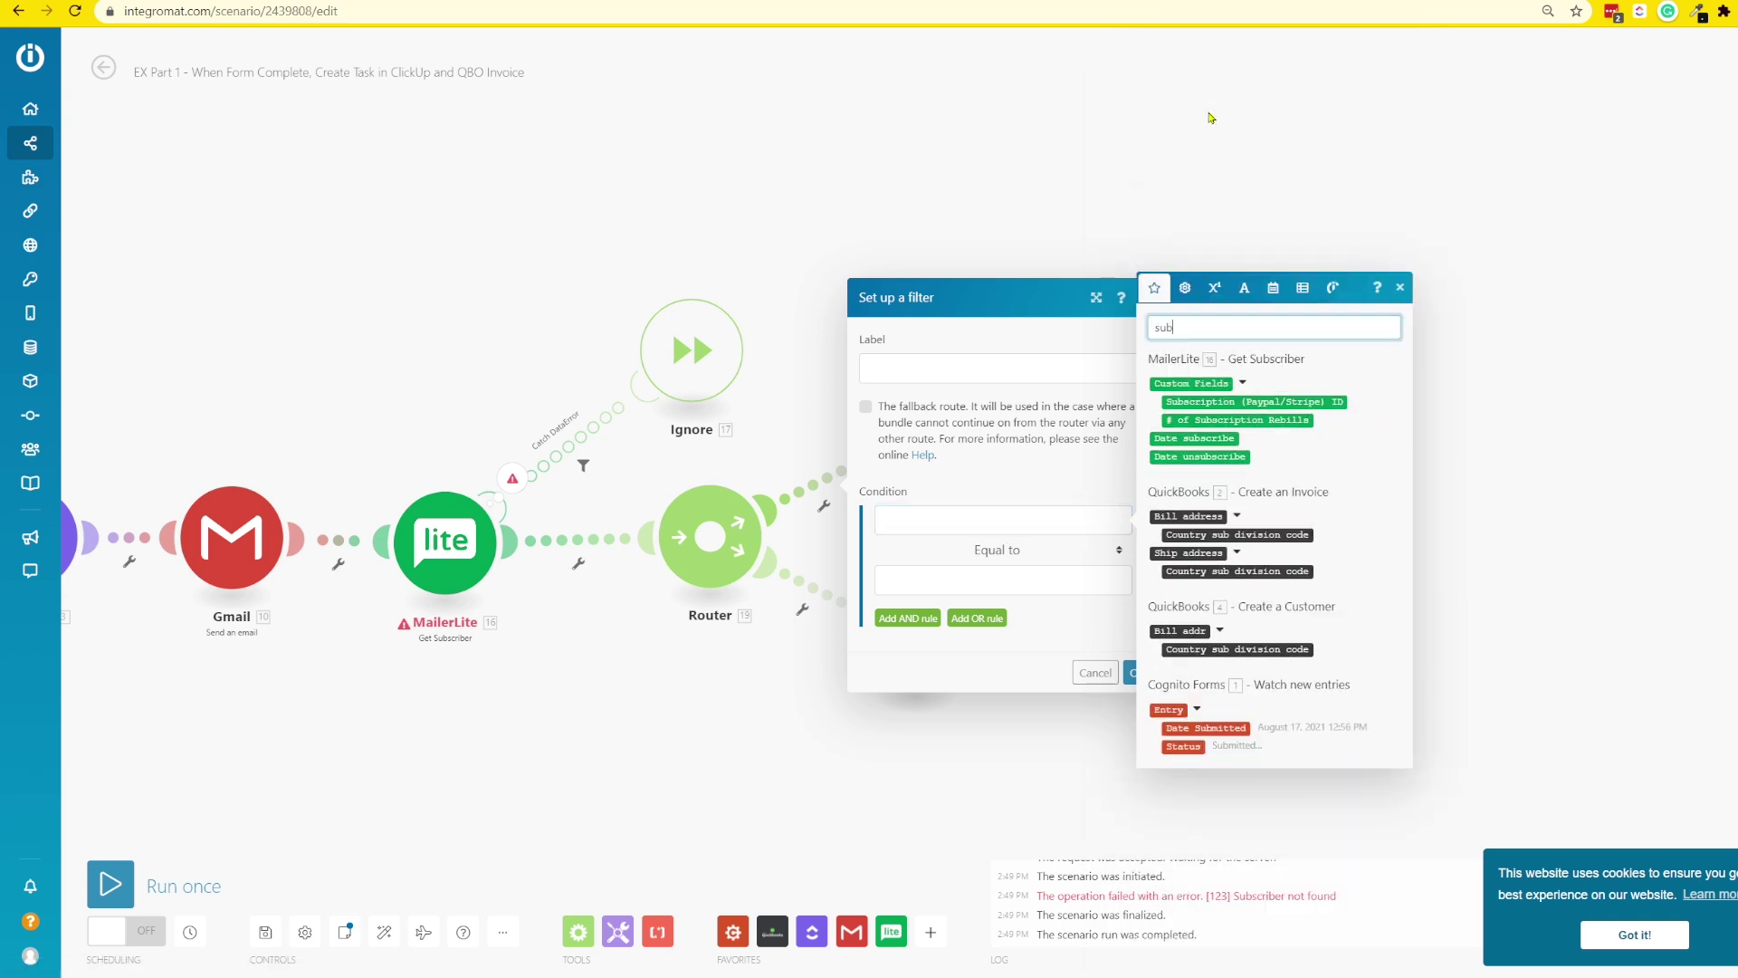
text(scri)
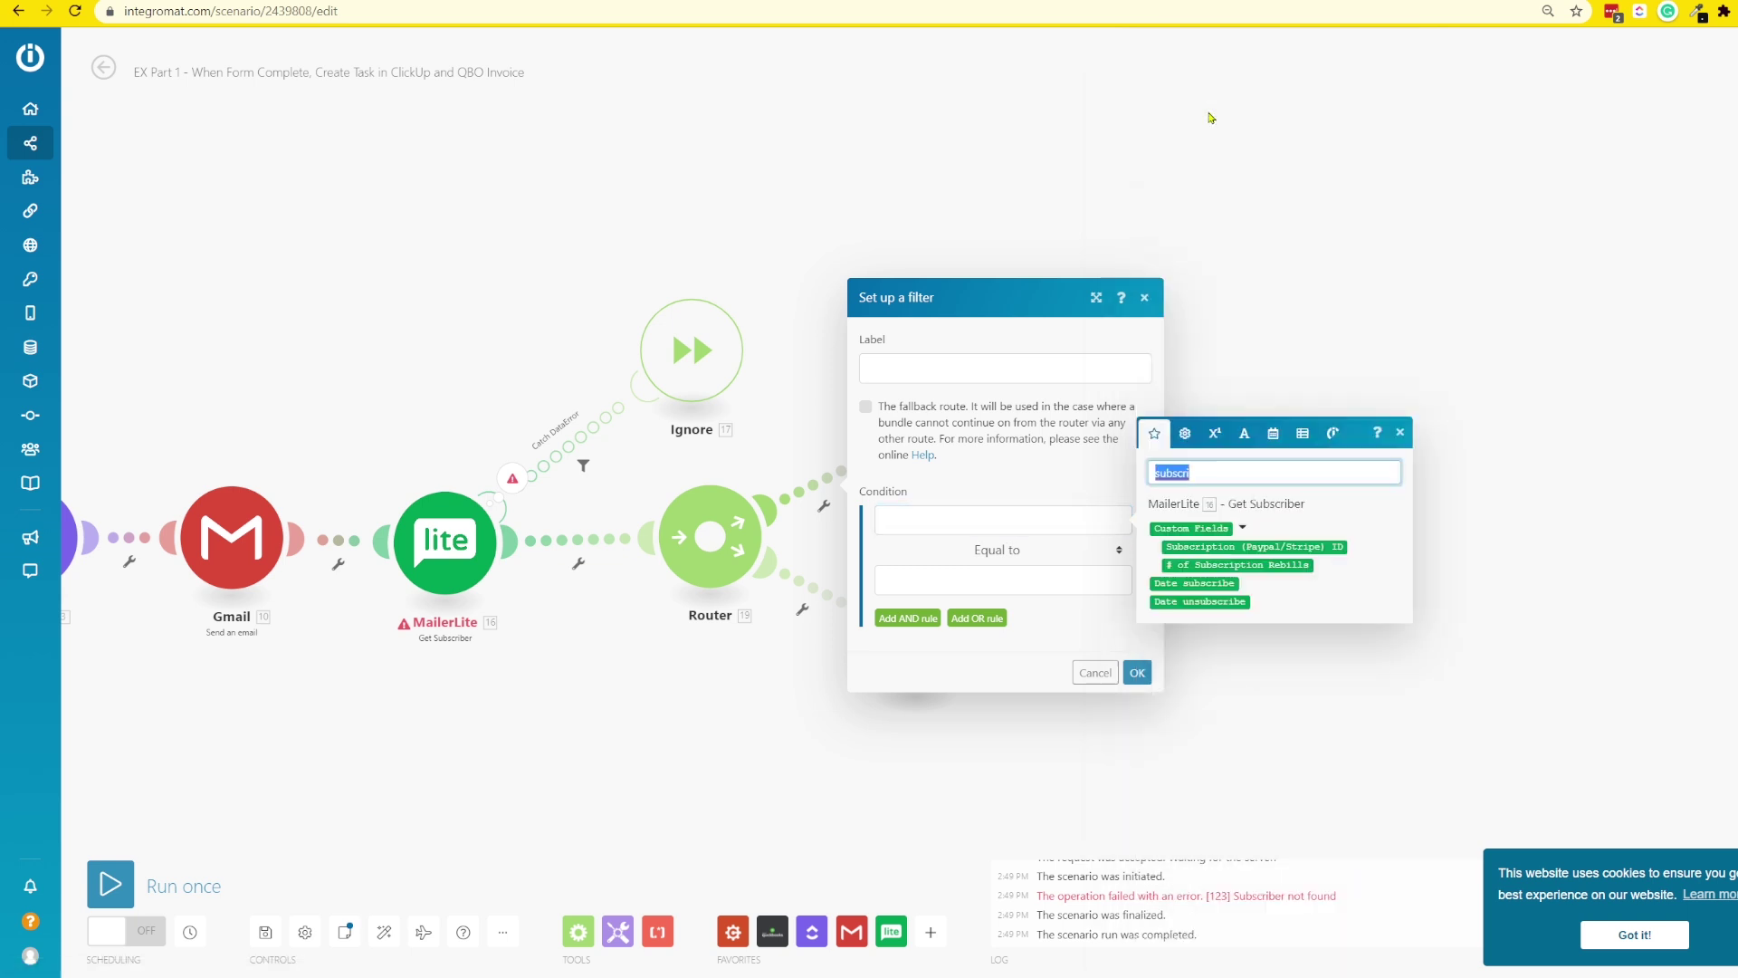
text(d)
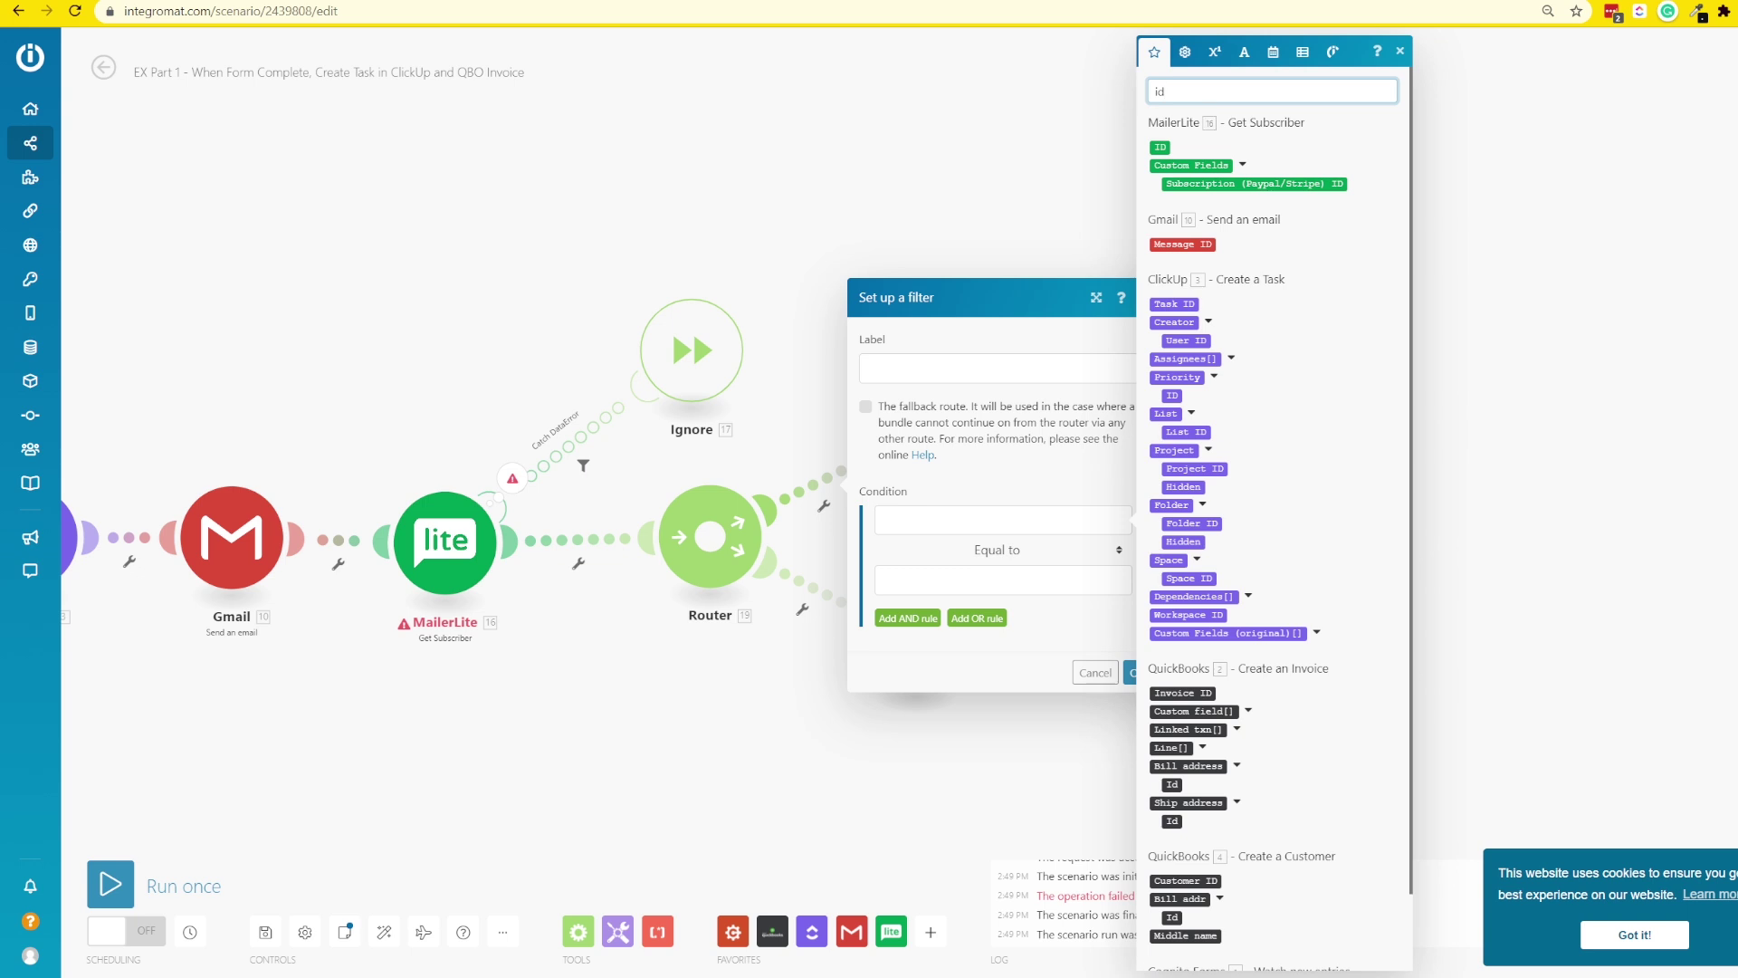
click(1161, 147)
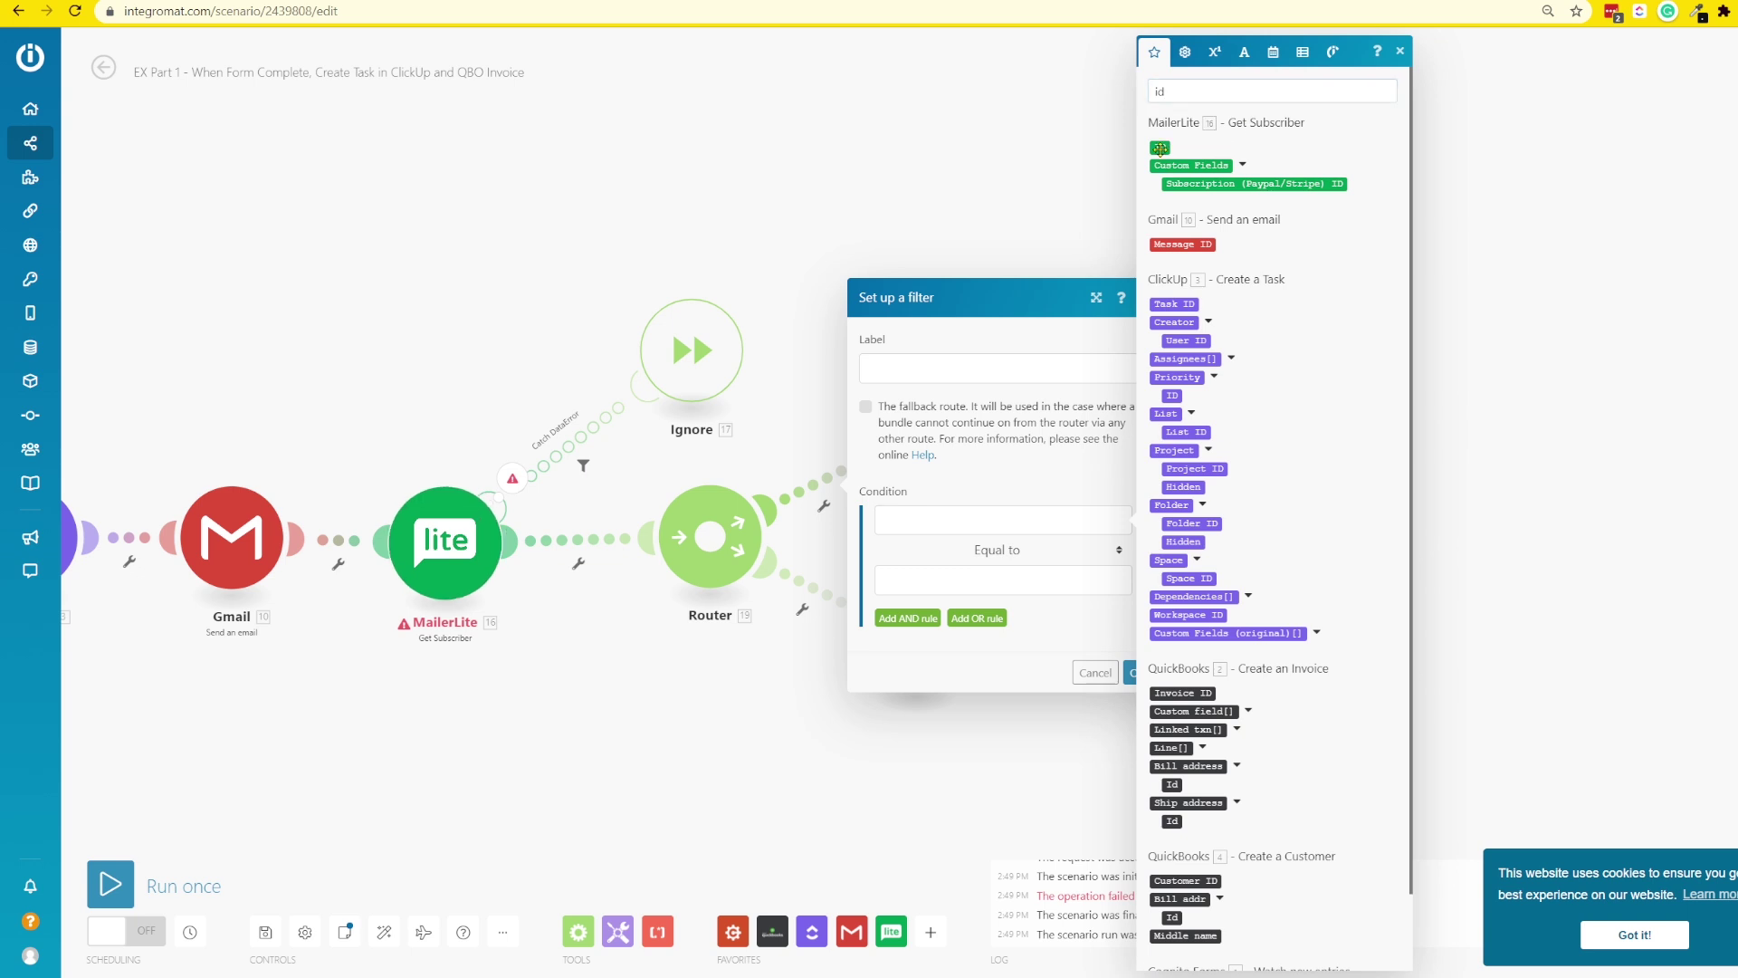
click(910, 555)
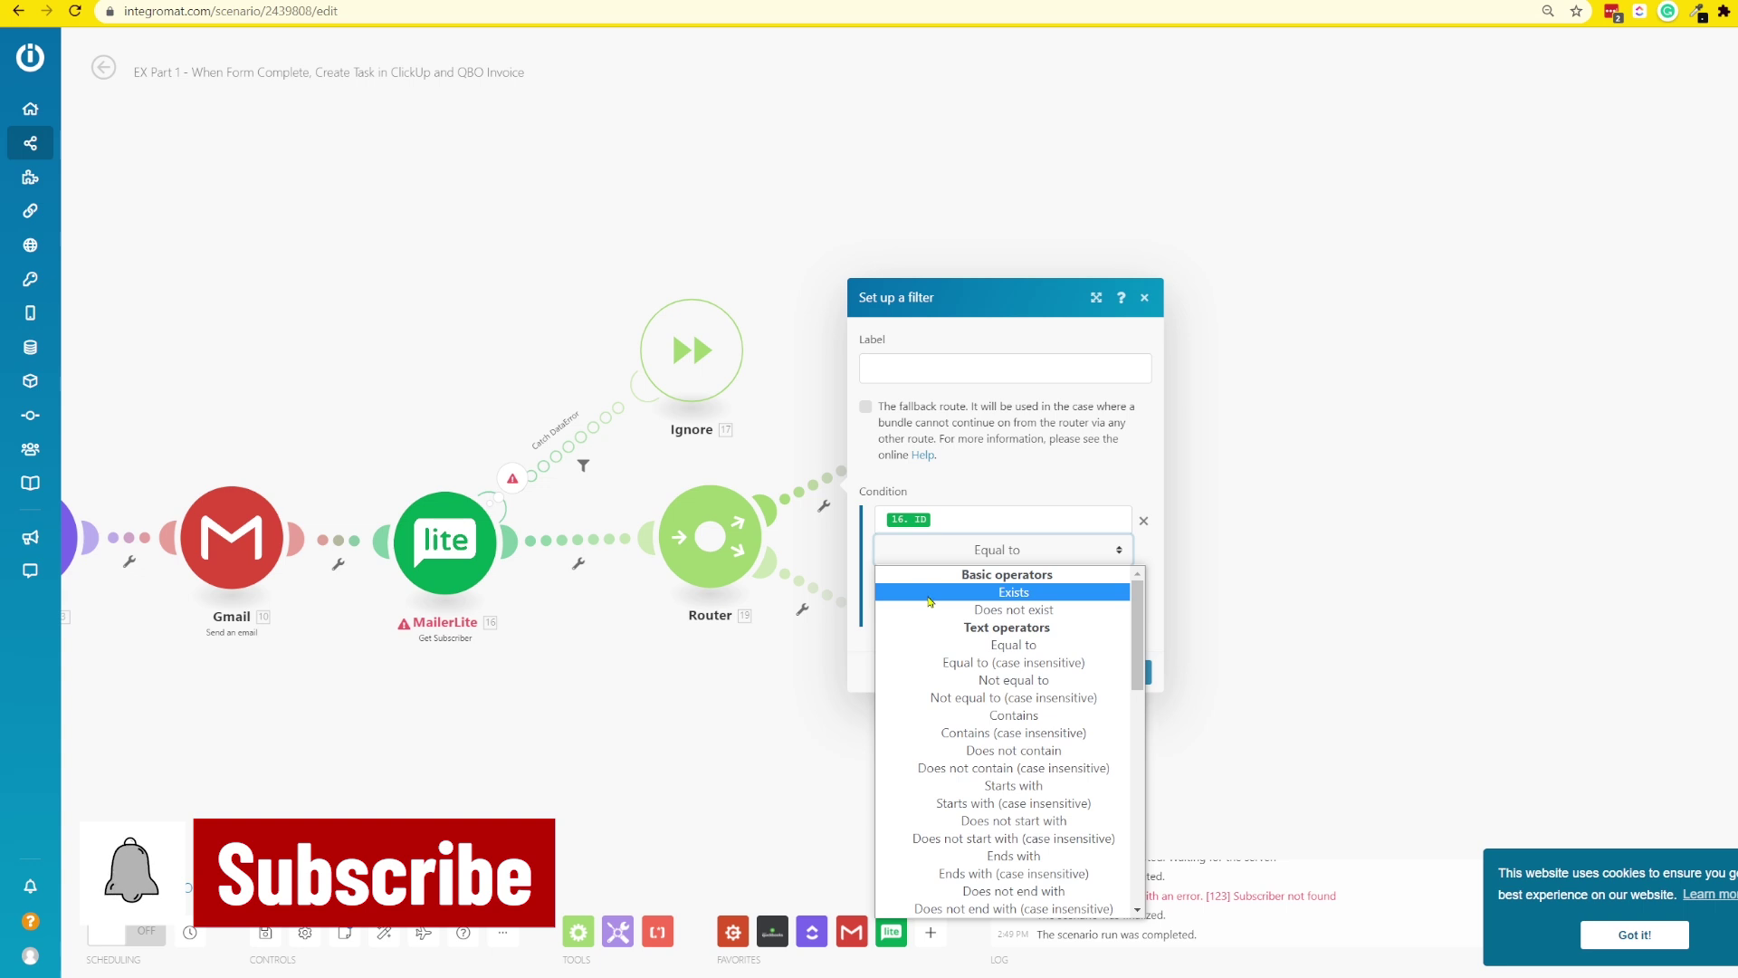
click(925, 593)
click(920, 380)
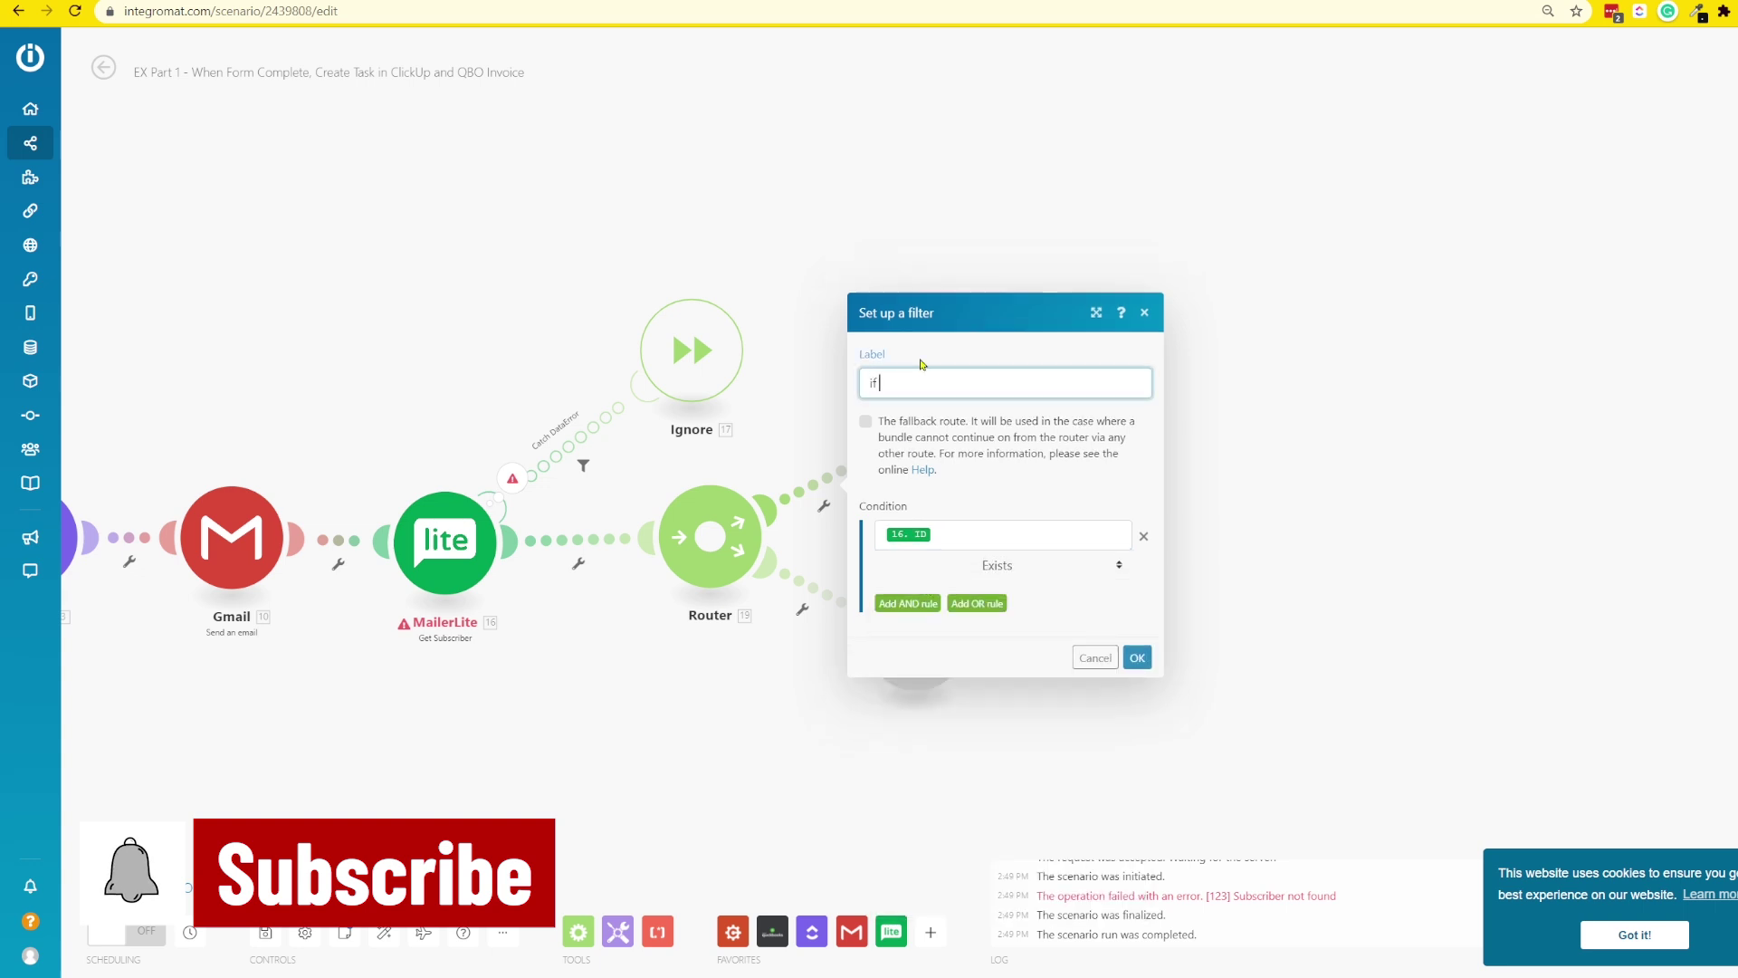
text(if existing subscriber)
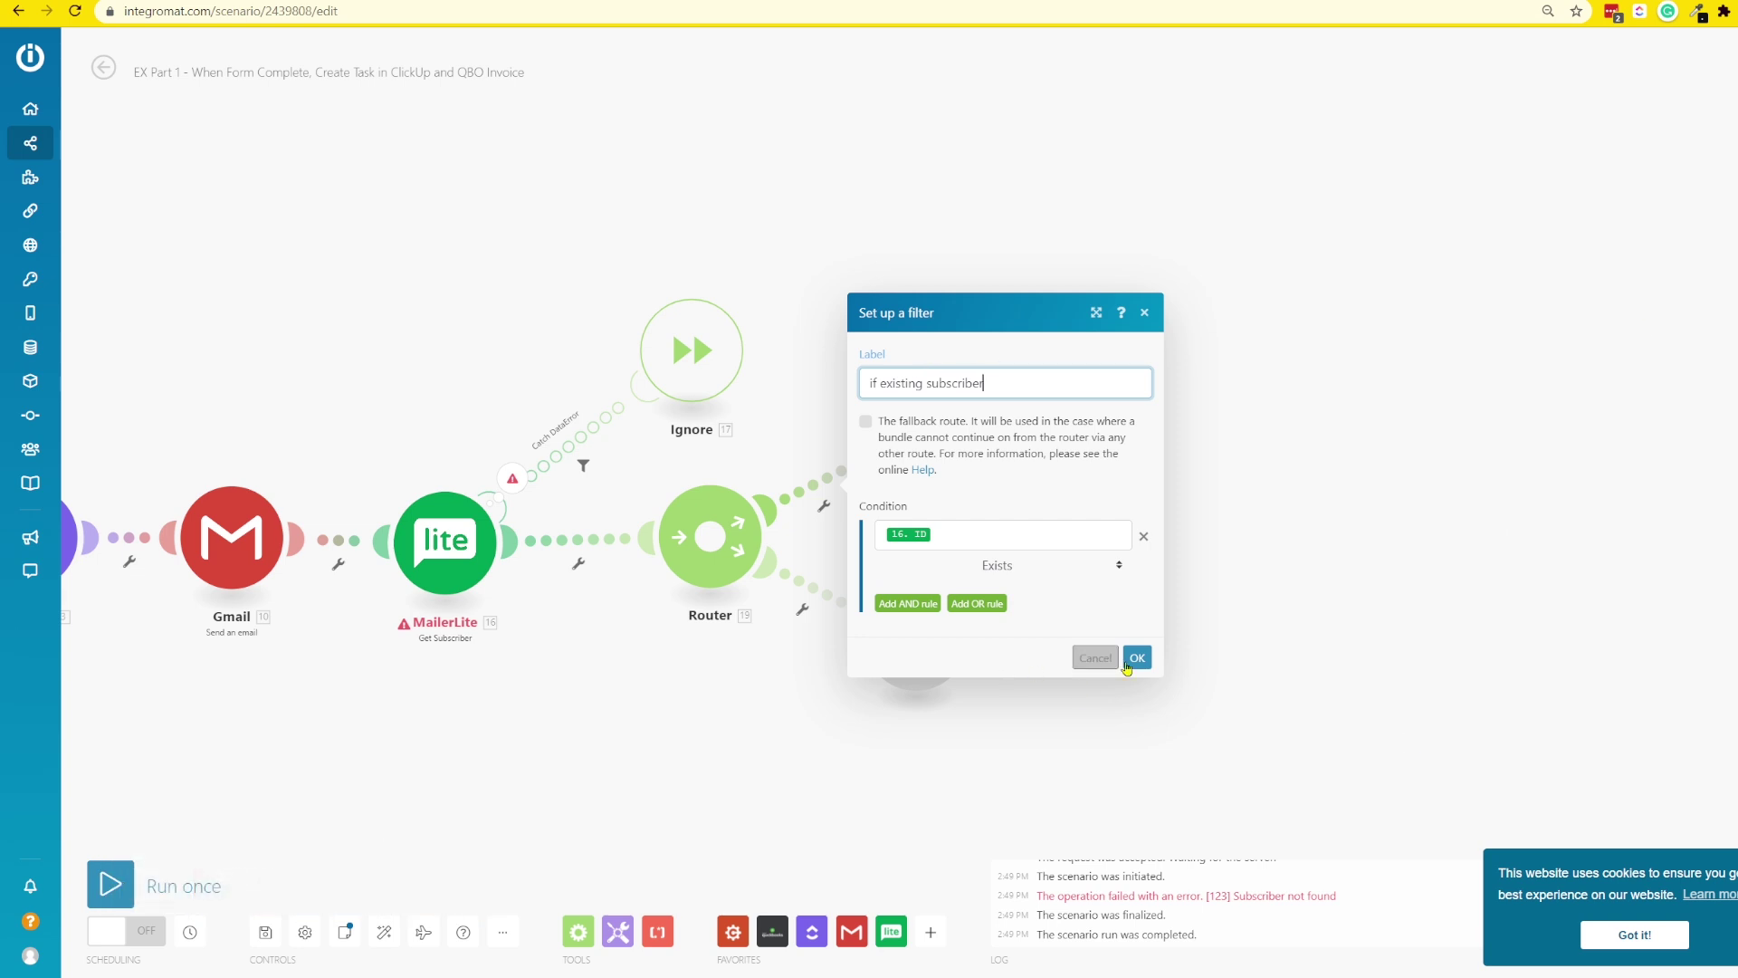
click(1136, 658)
drag(903, 442, 1006, 354)
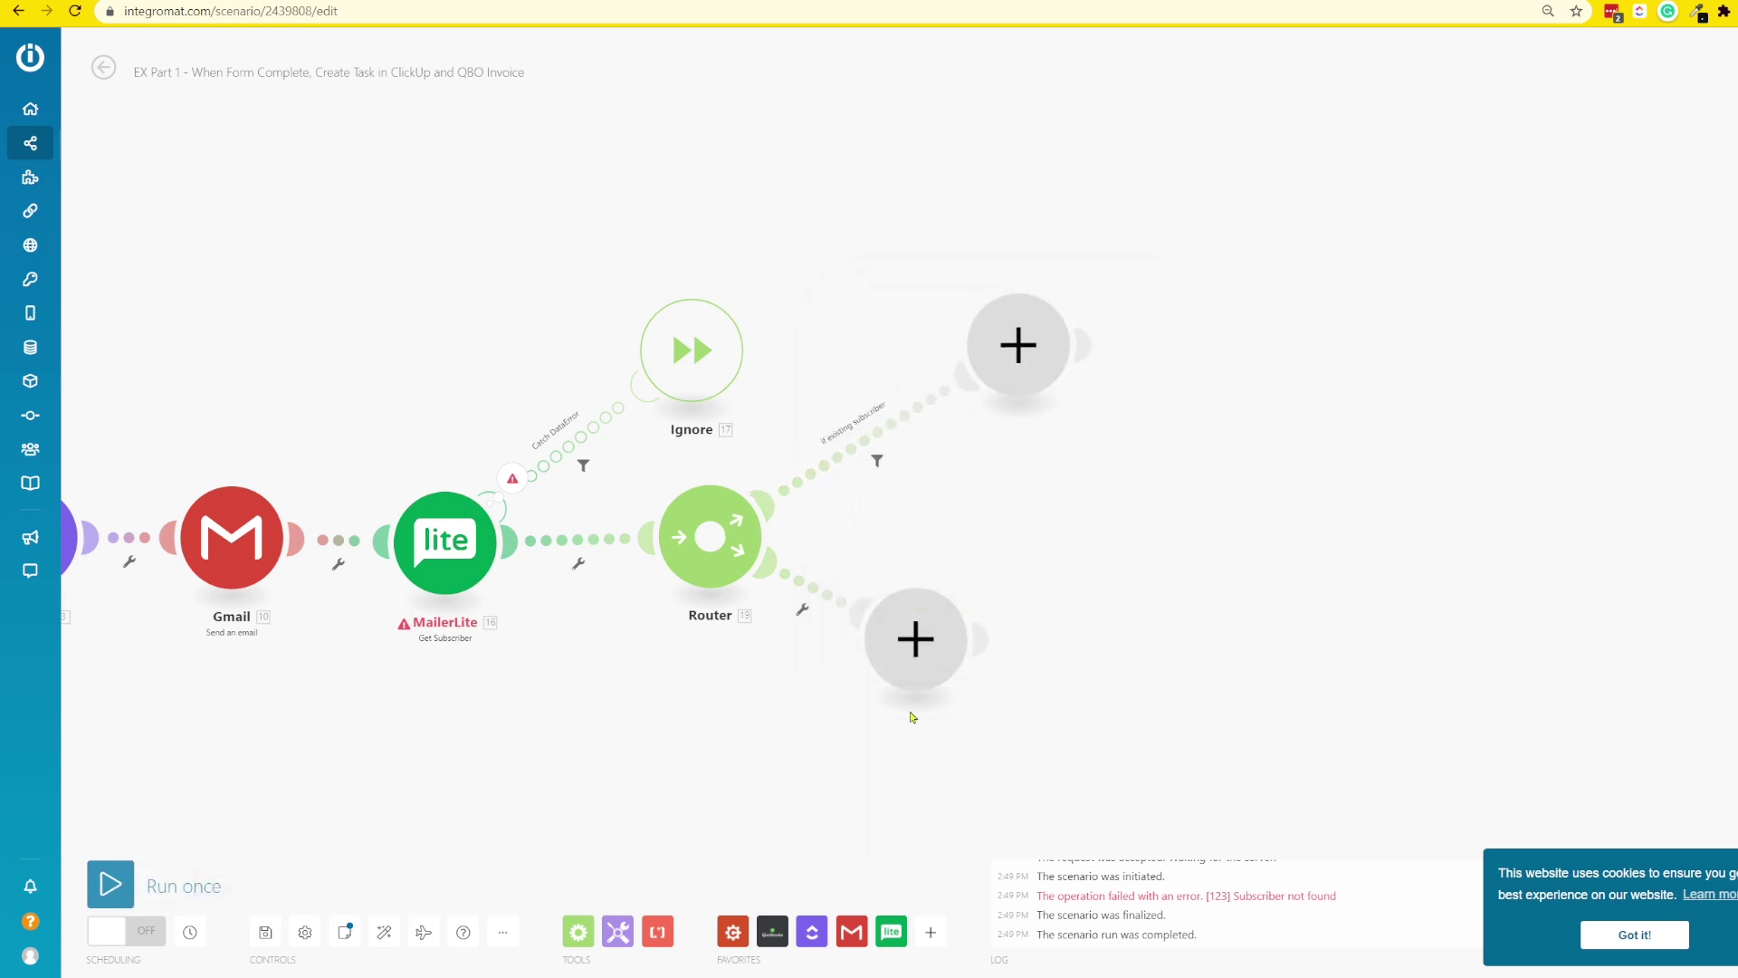
drag(908, 657, 1031, 720)
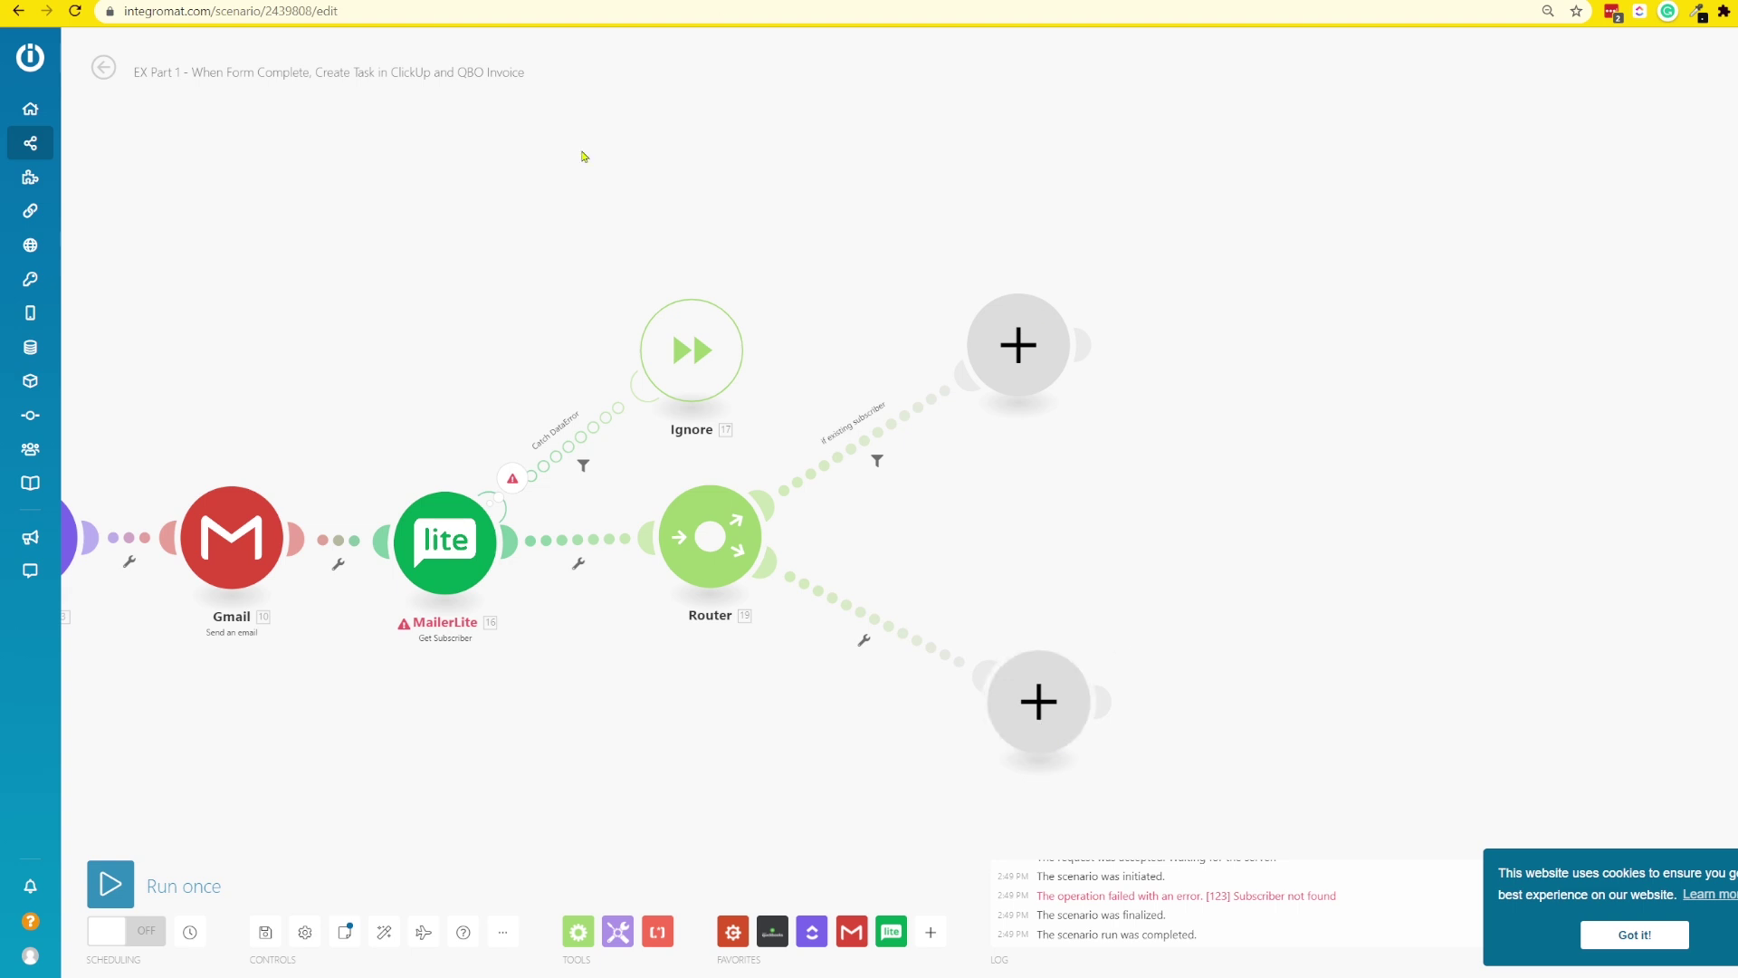
- Mark the lower route's filter as fallback, label it 'otherwise', and save it
click(882, 630)
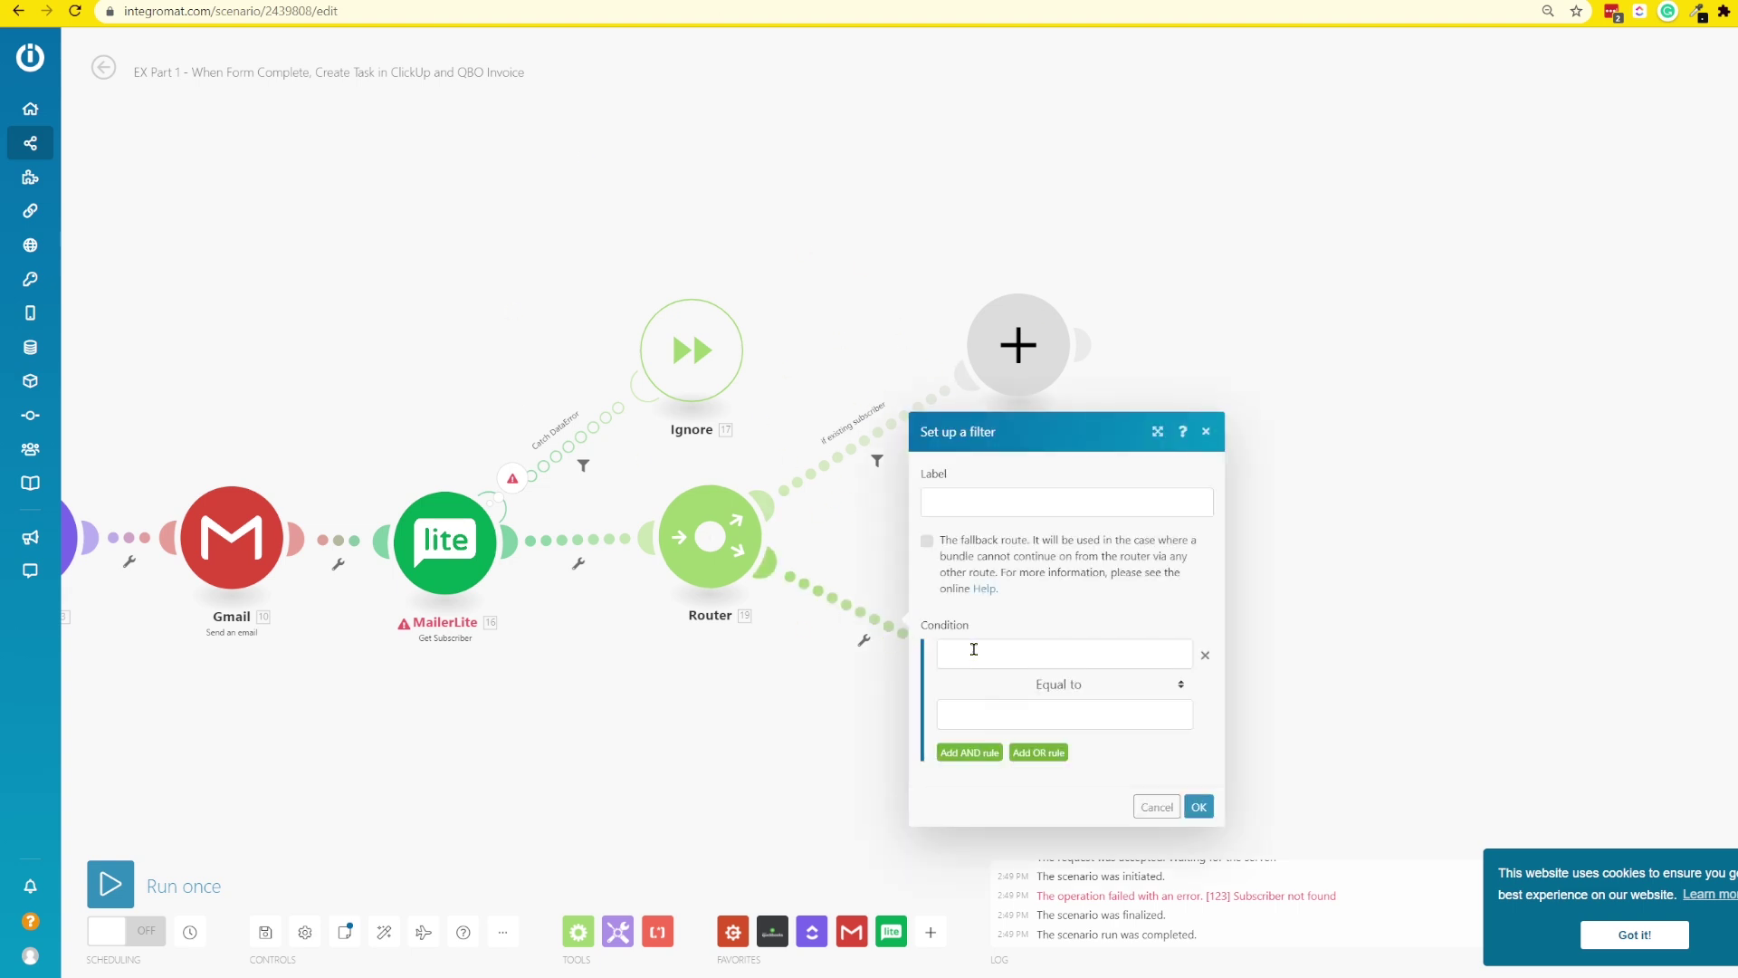
click(937, 501)
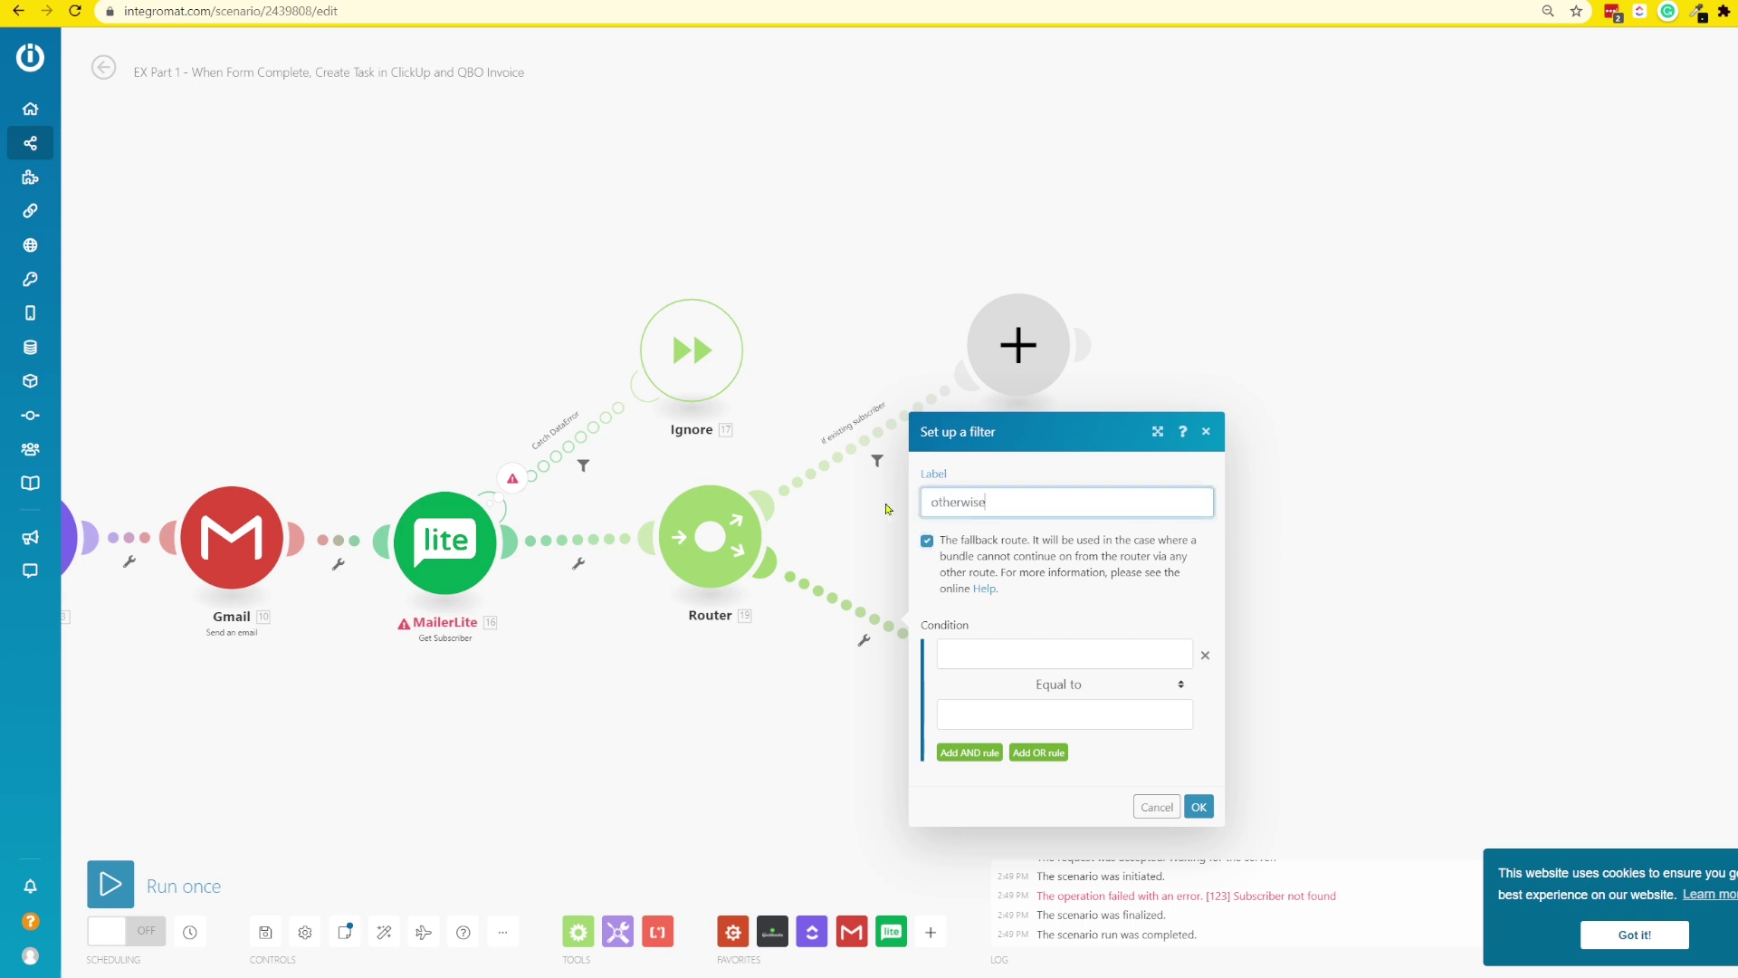
click(1200, 807)
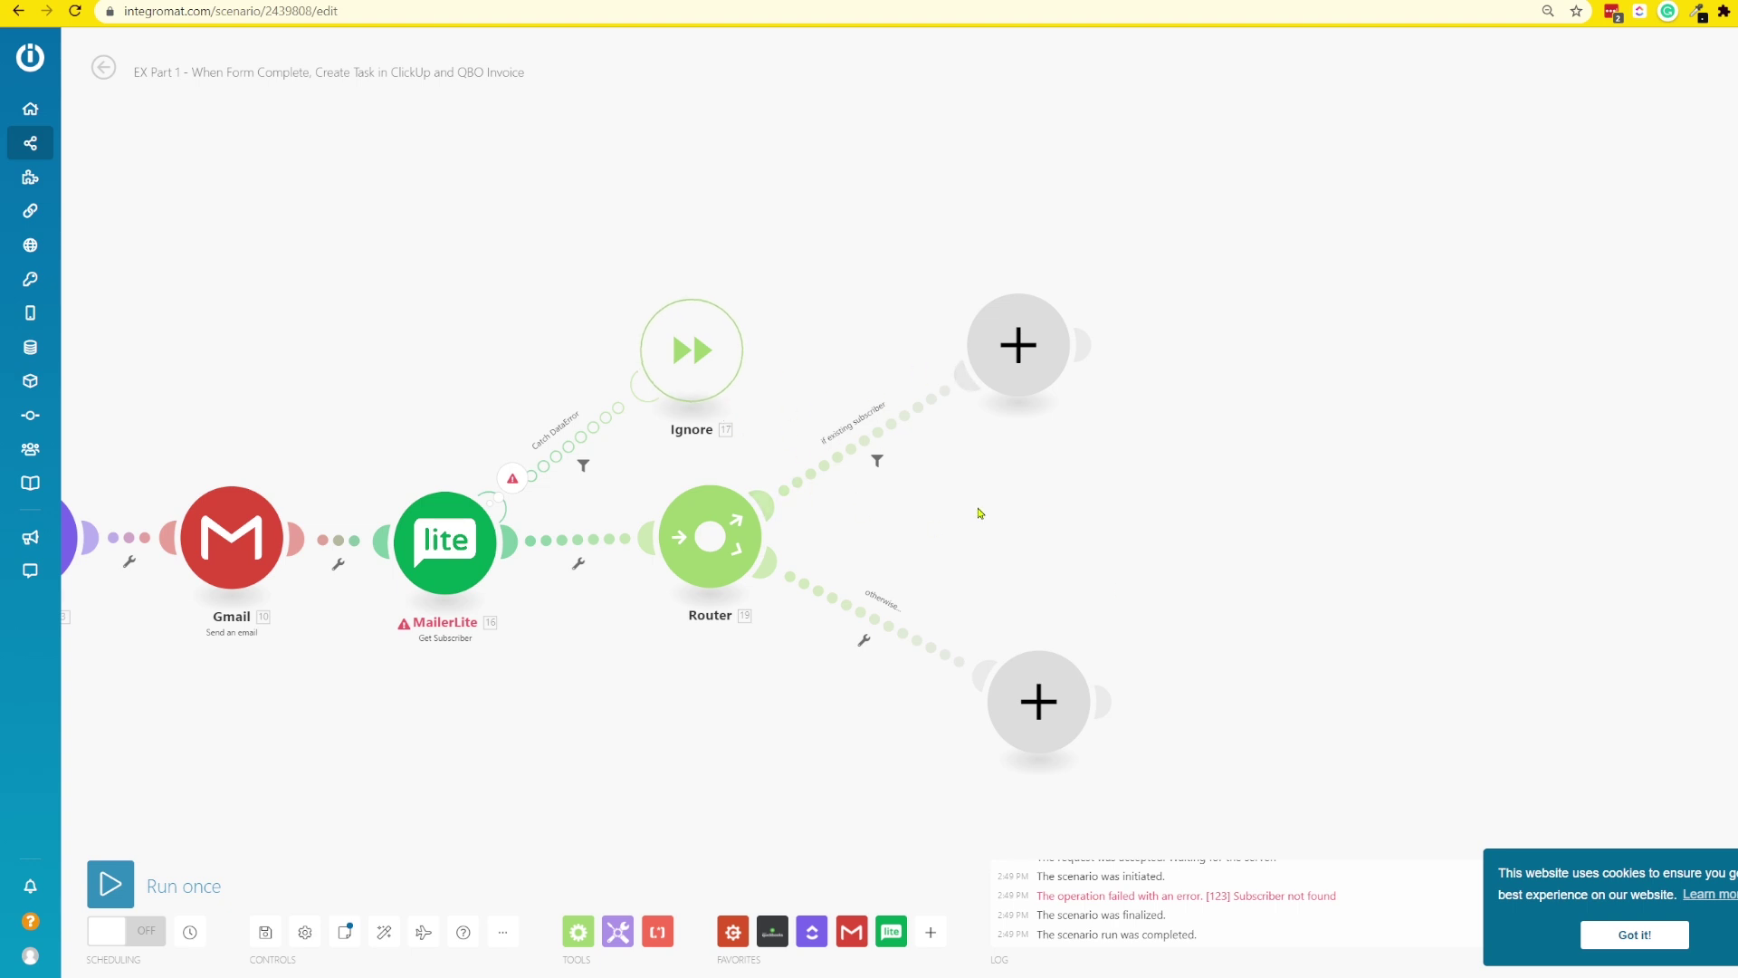
- Put a MailerLite Update Subscriber module on the upper route, mapping Cognito Date into ClickingUp Start Date
click(1034, 341)
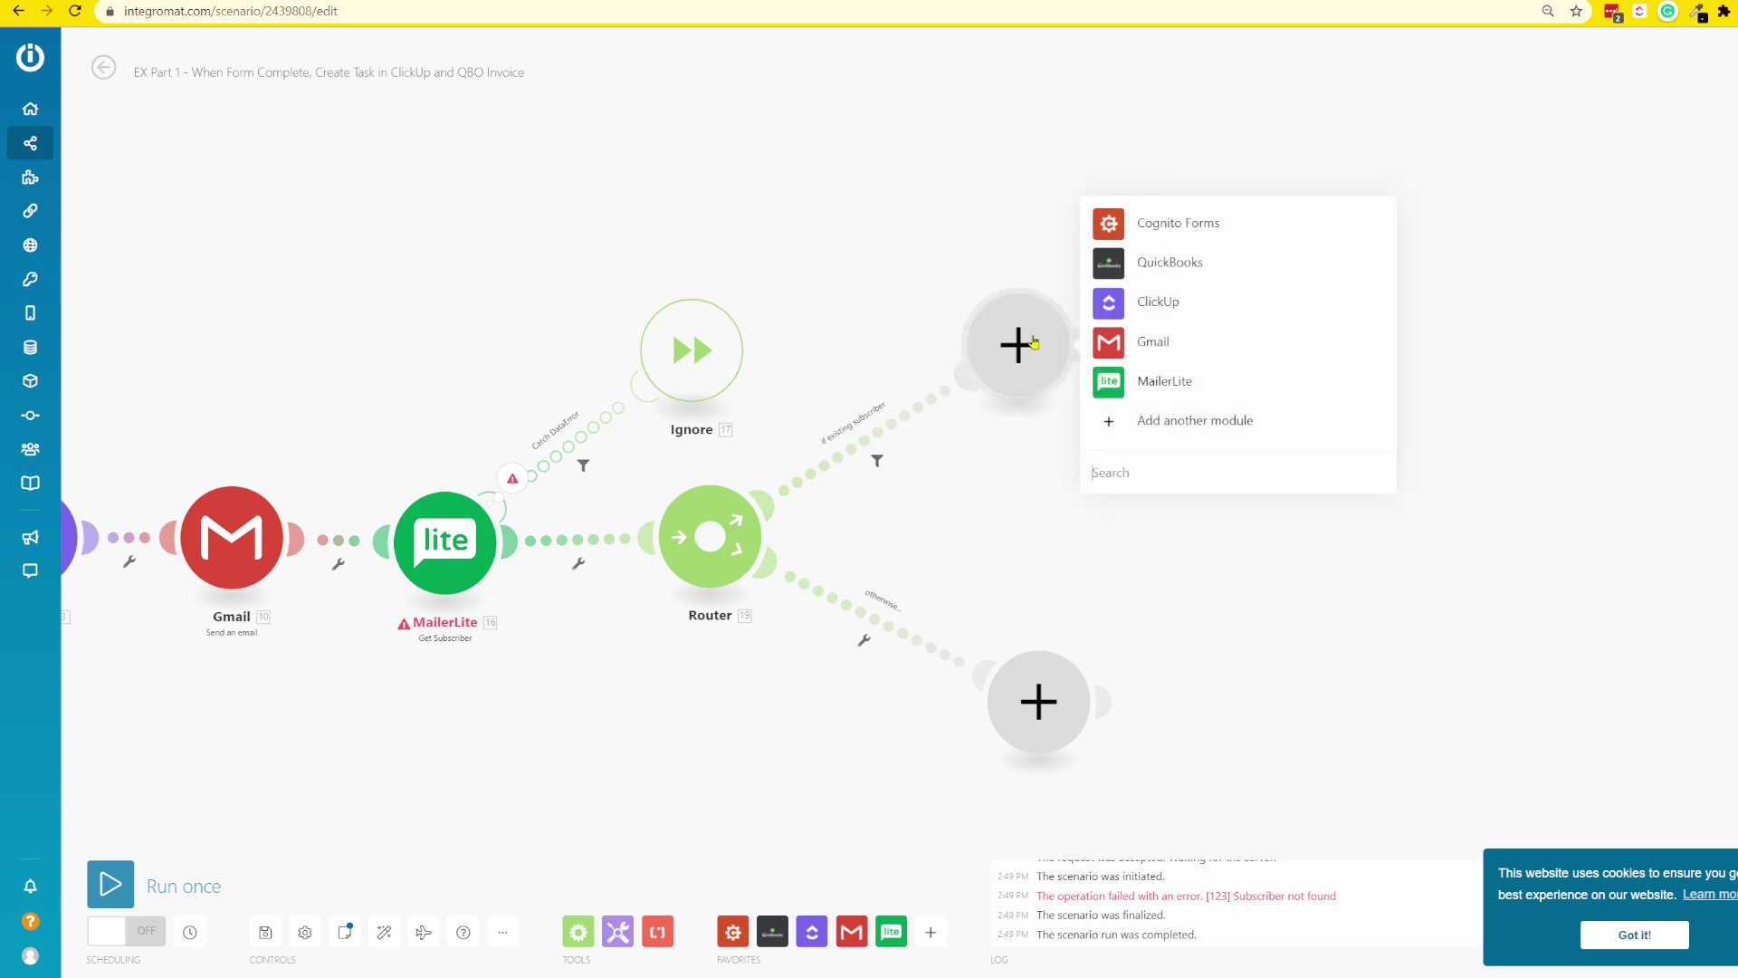
click(1160, 383)
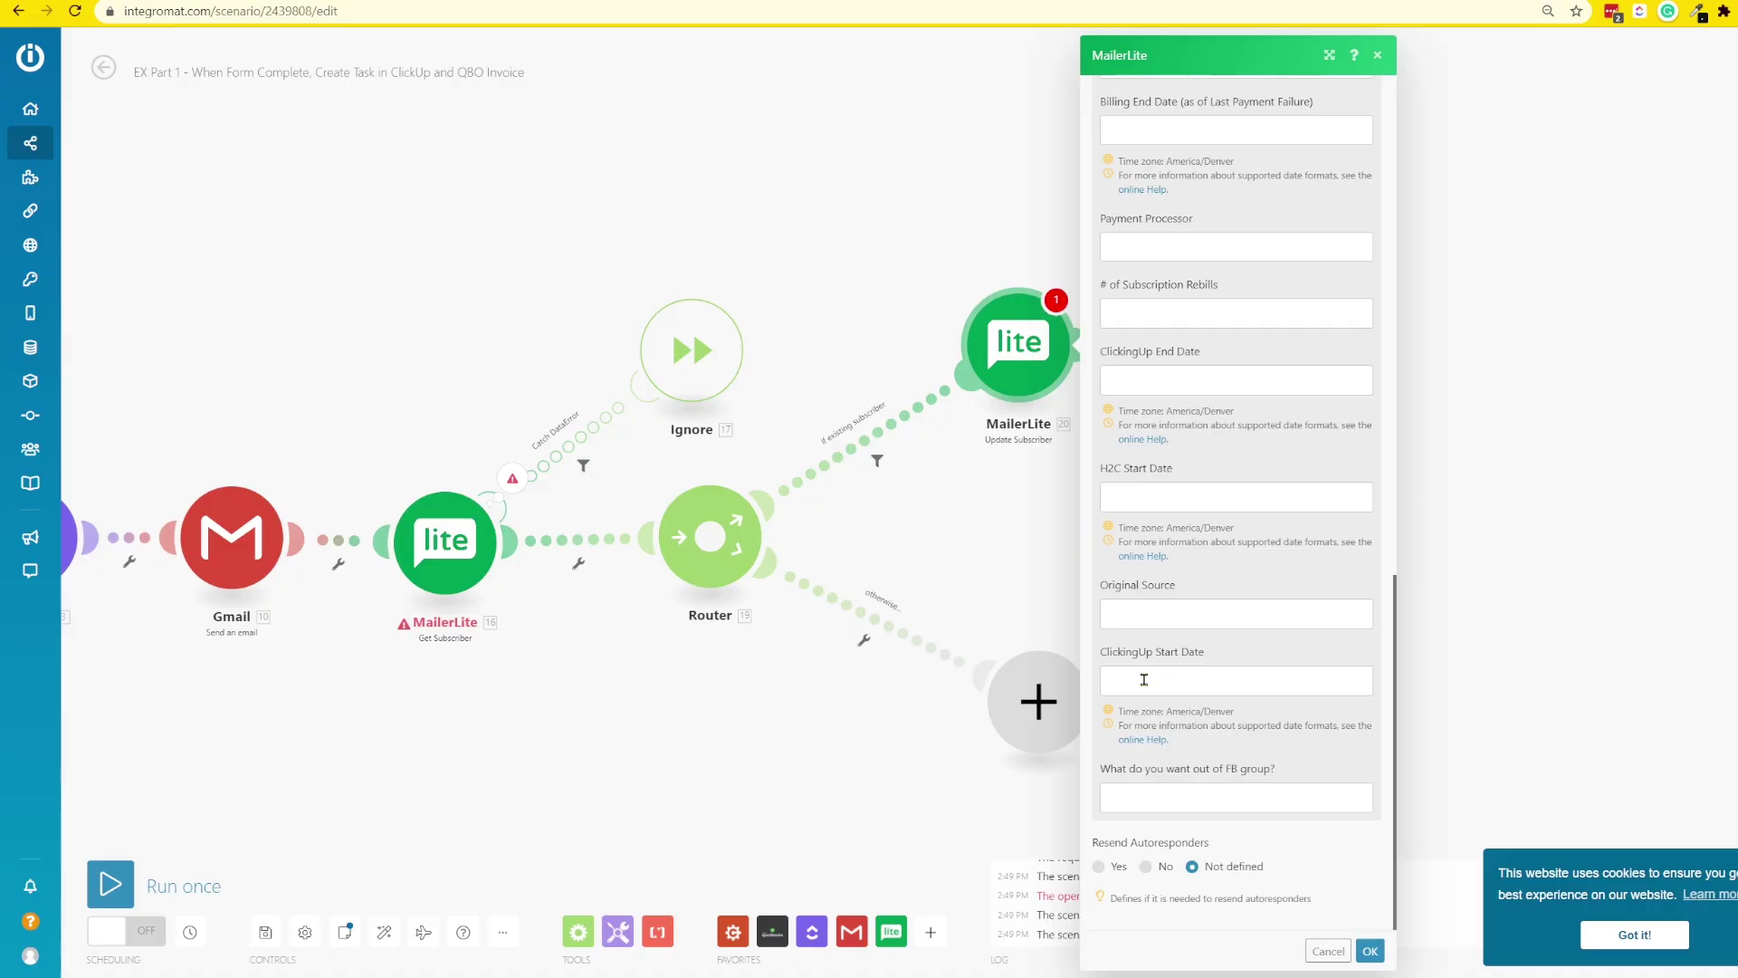
click(1123, 690)
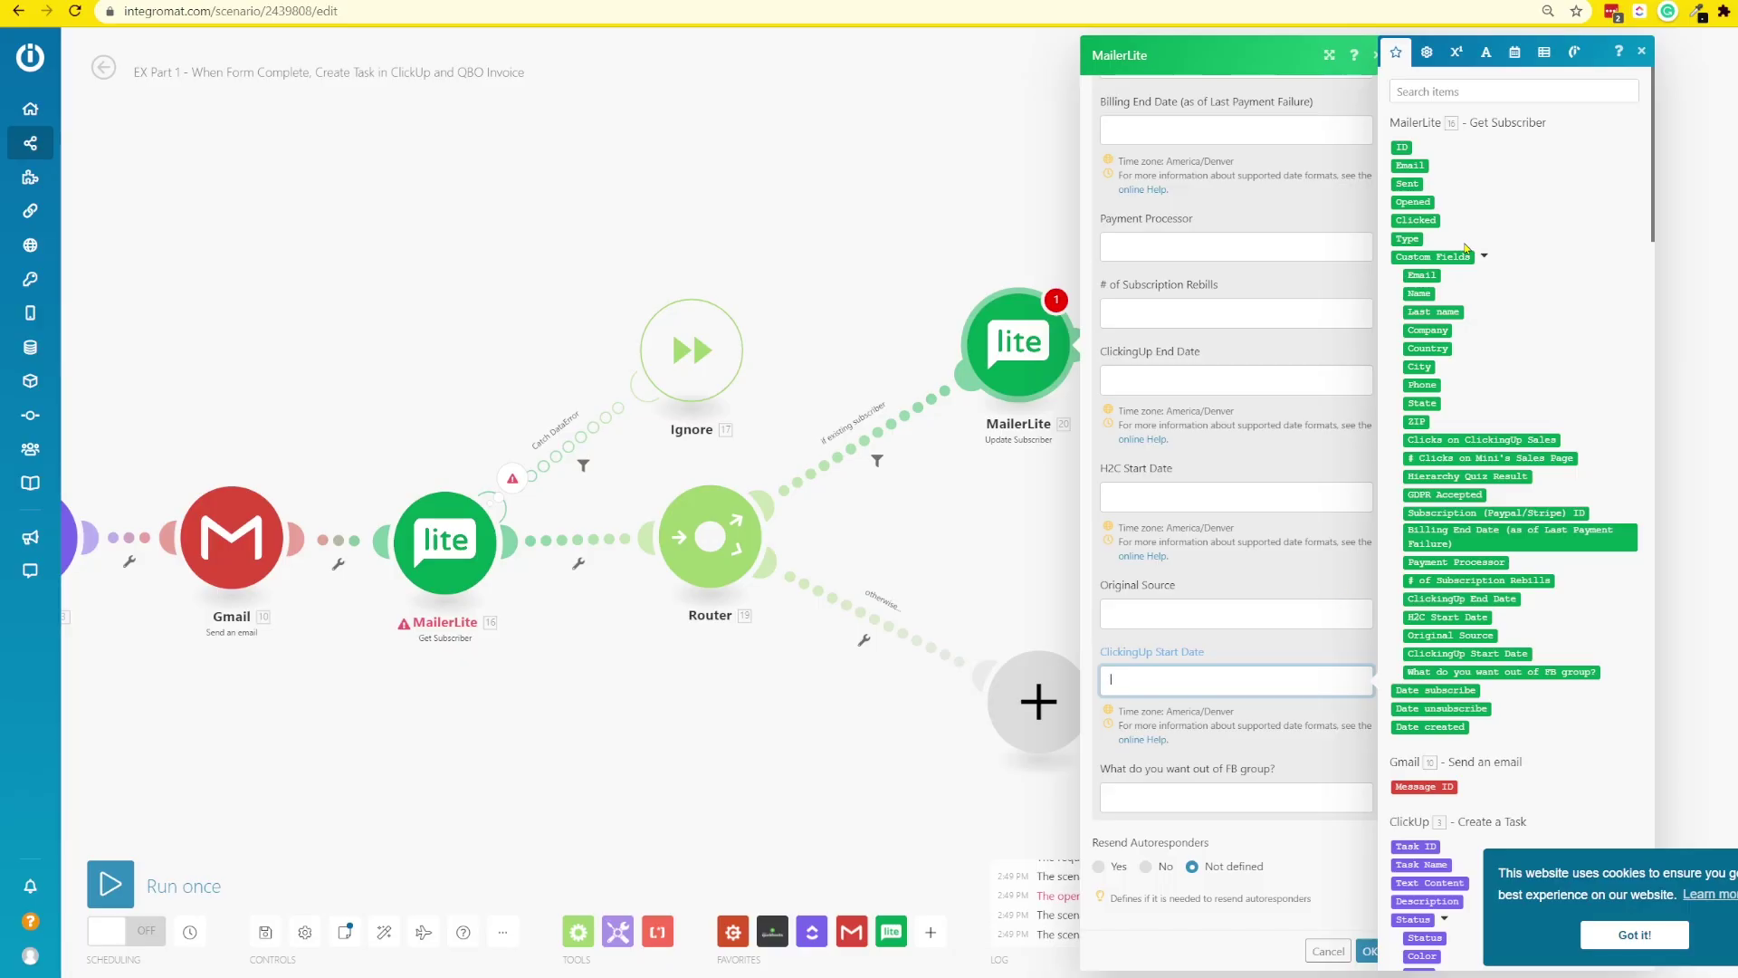
scroll(1465, 247, down, 20)
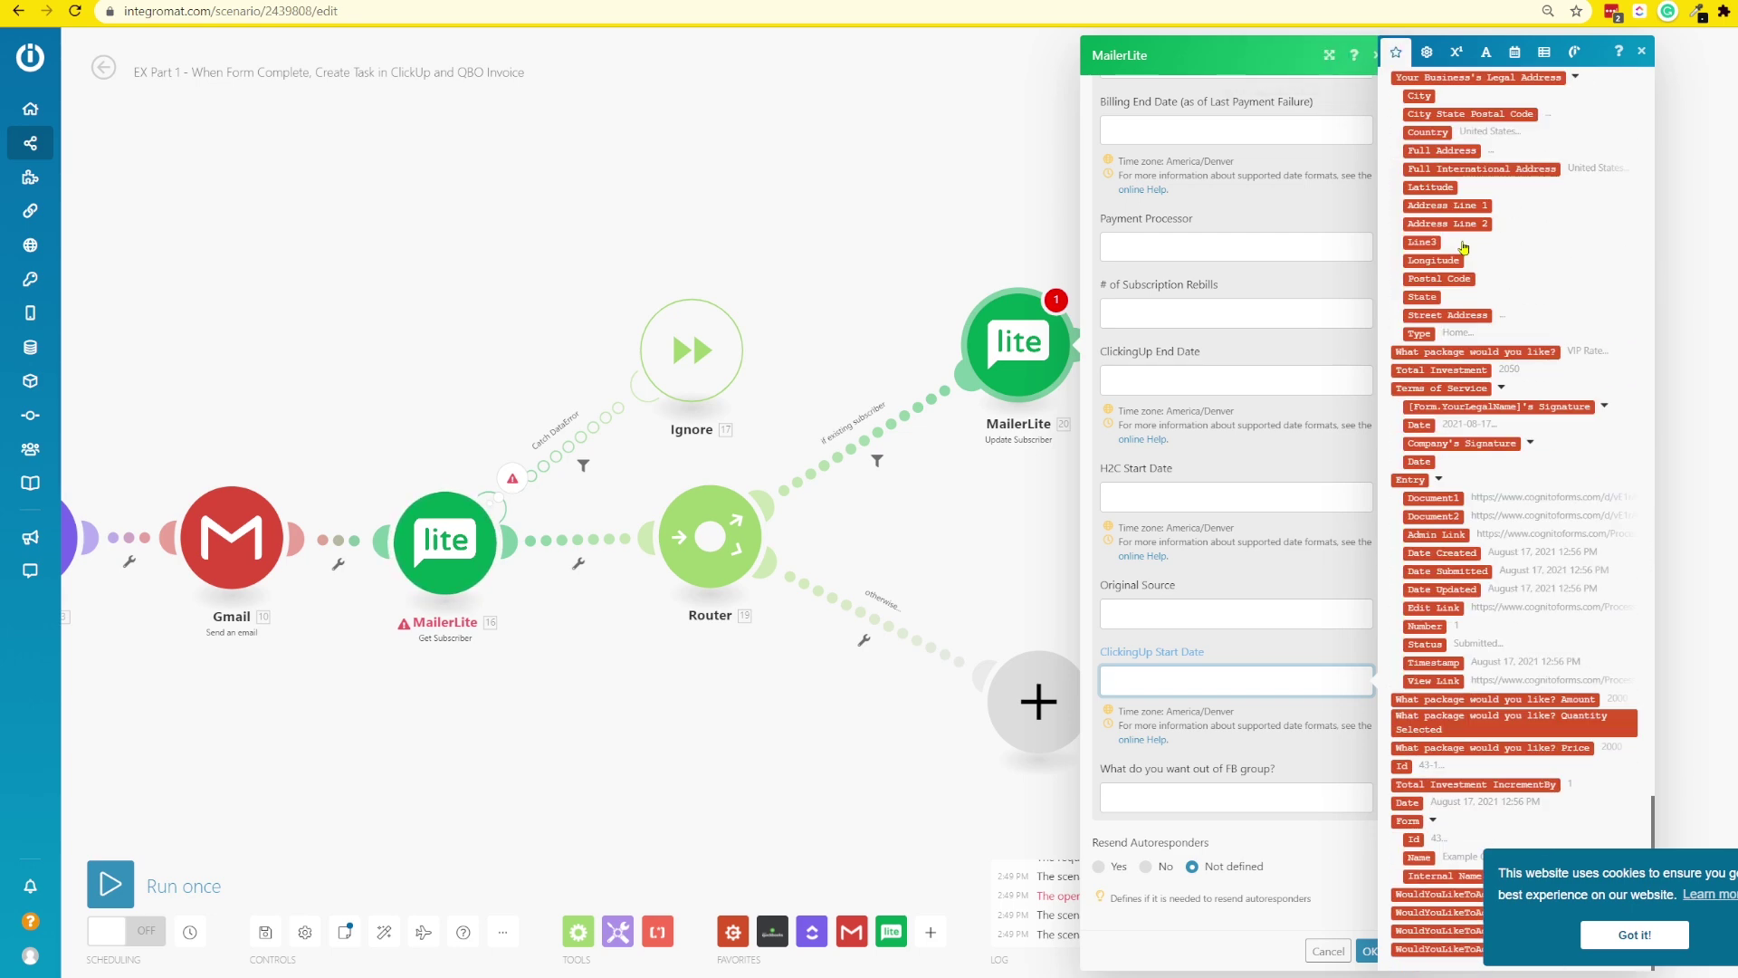
scroll(1489, 253, up, 5)
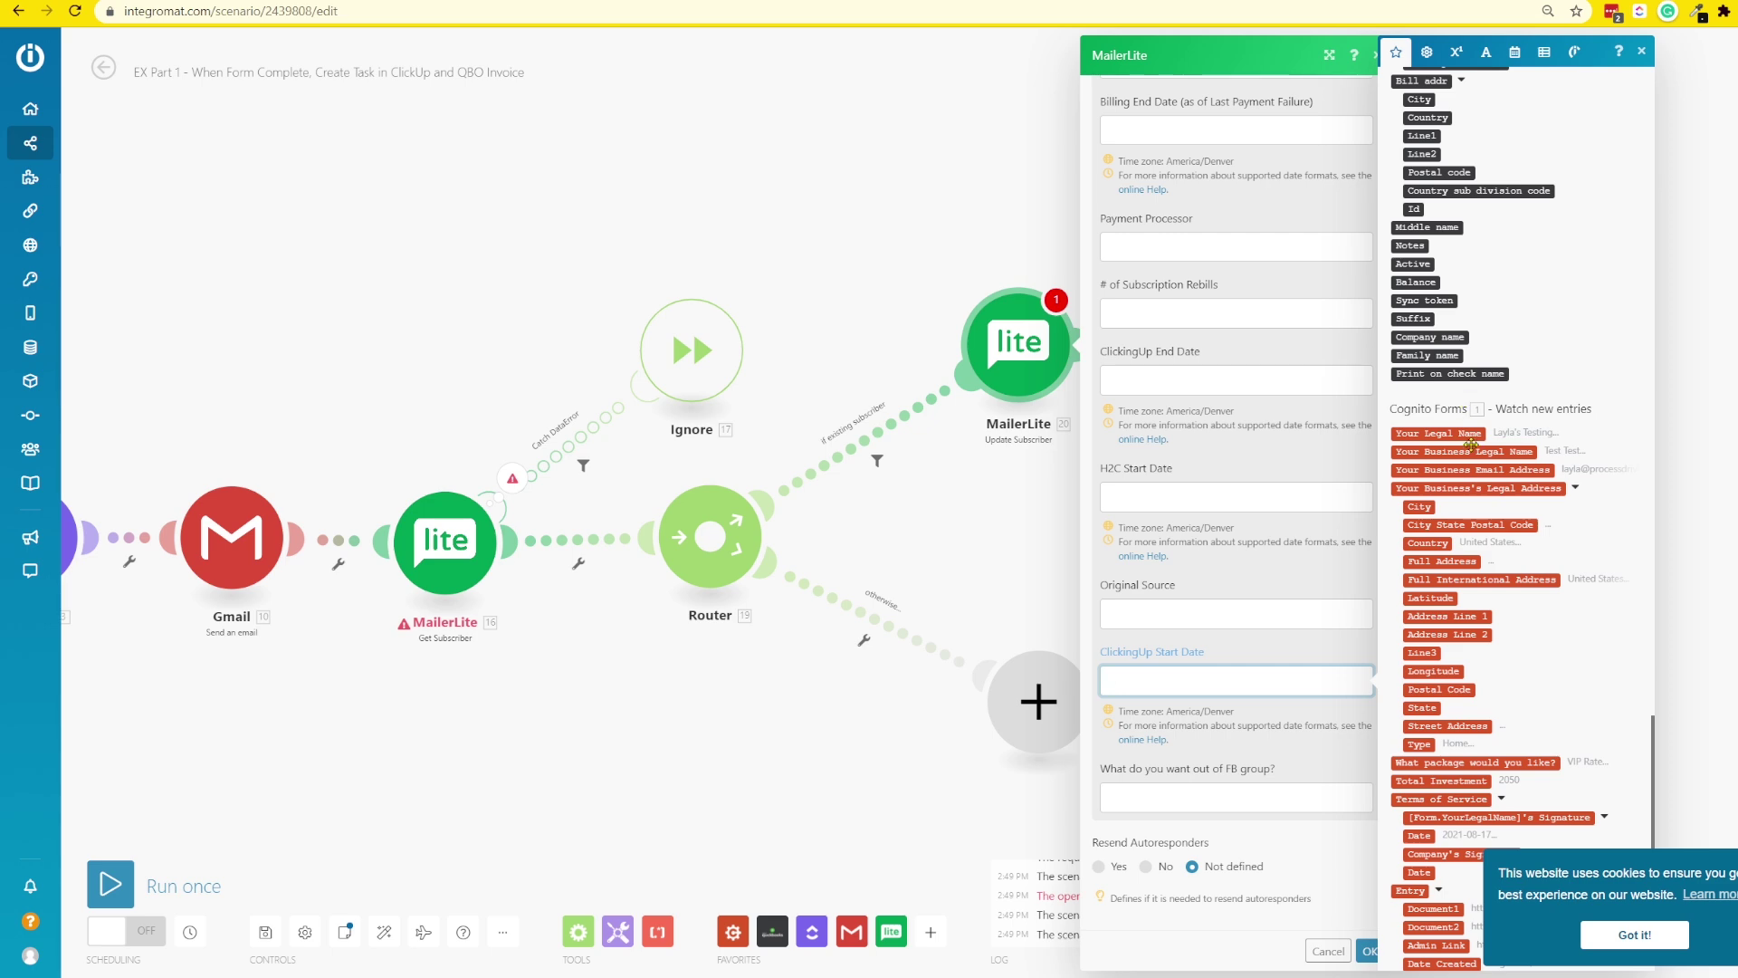
click(1419, 836)
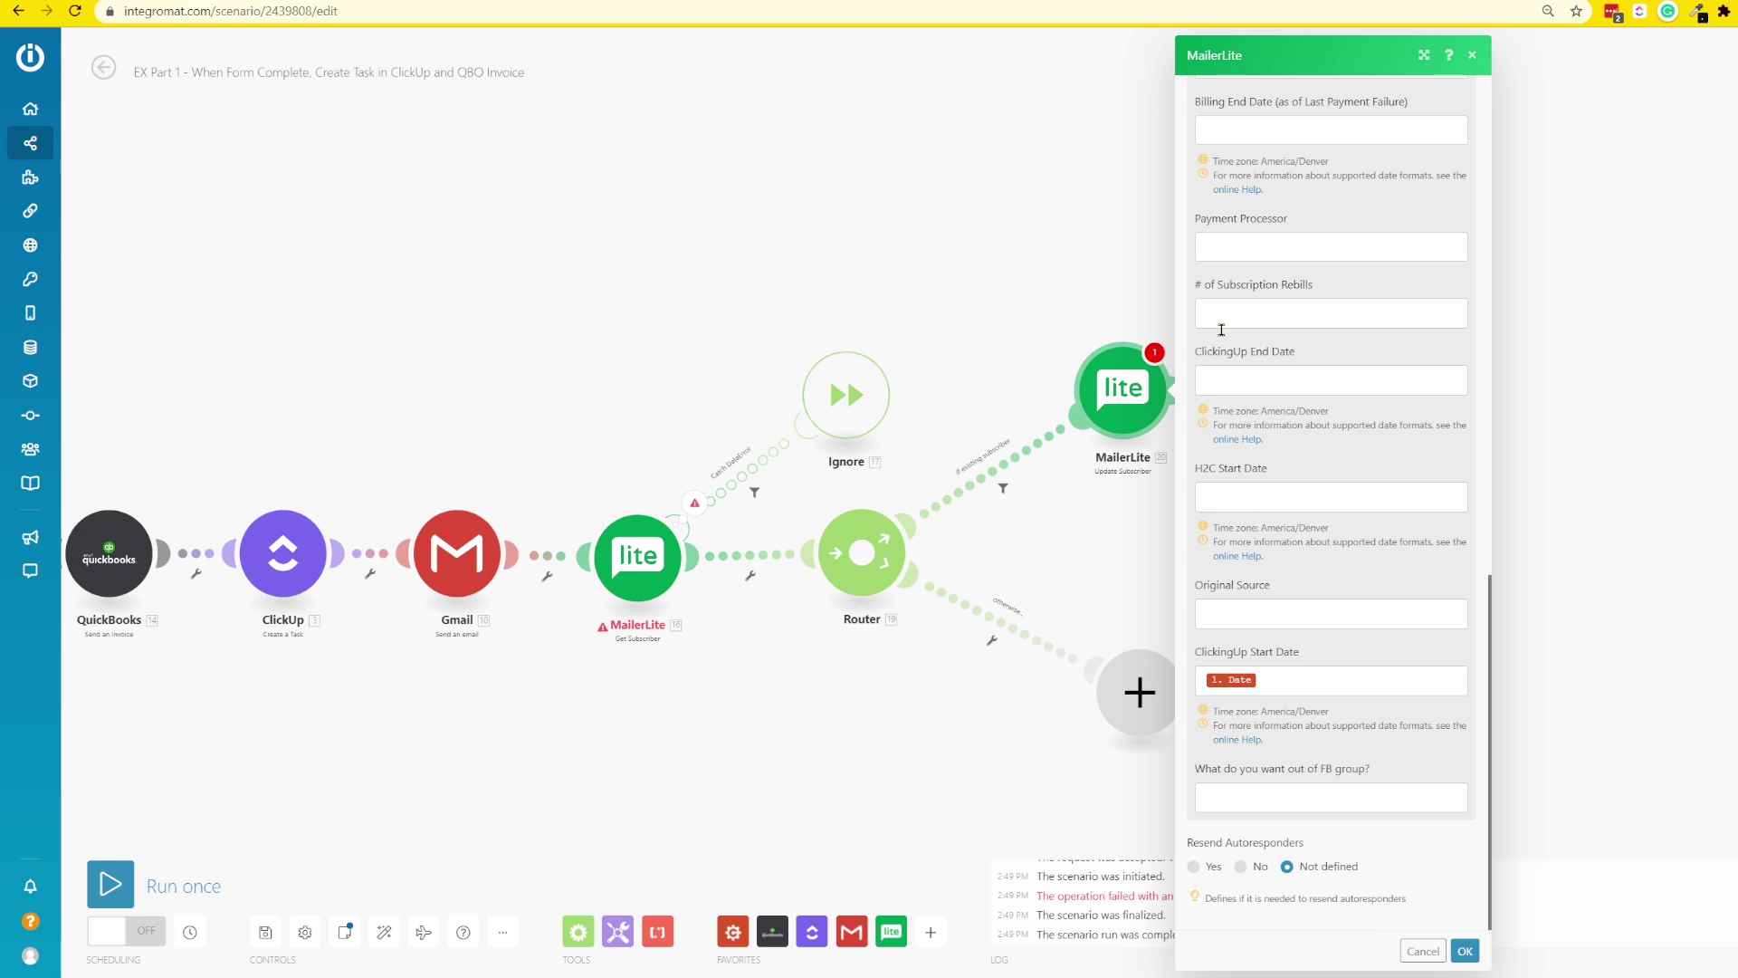
- Set ClickingUp End Date to addMonths(1. Date; 1), with the form's Date mapped as the first argument
click(1246, 381)
click(1225, 381)
scroll(1609, 643, down, 15)
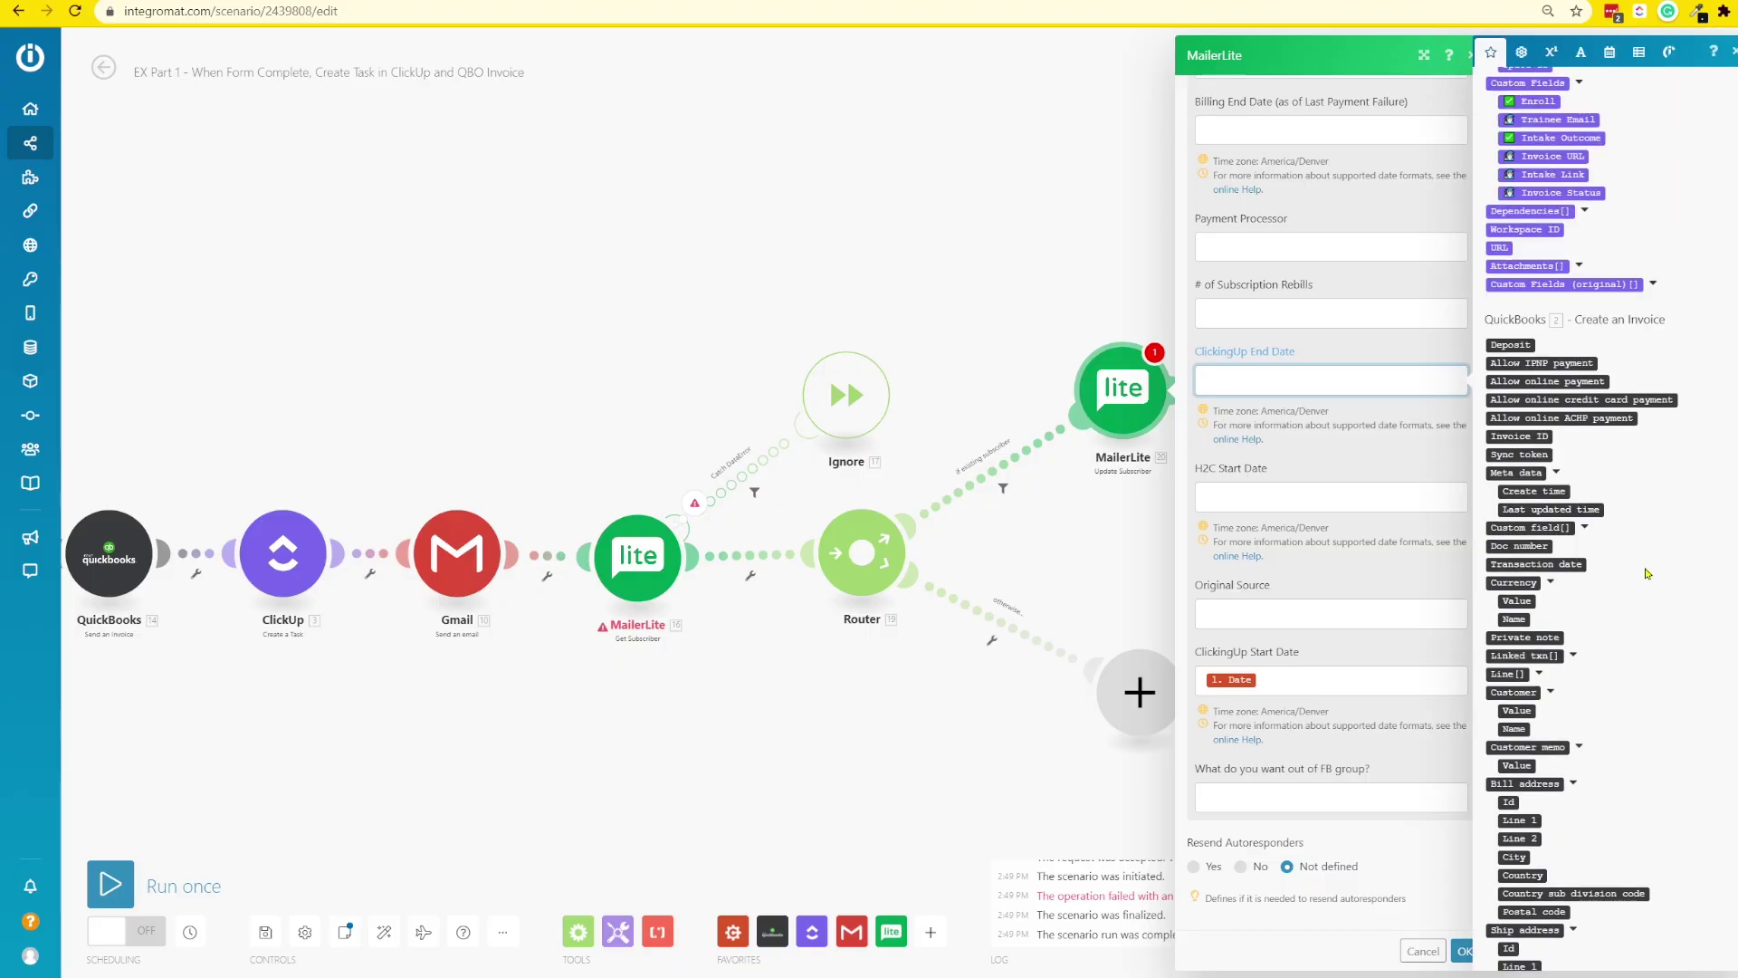
click(1504, 804)
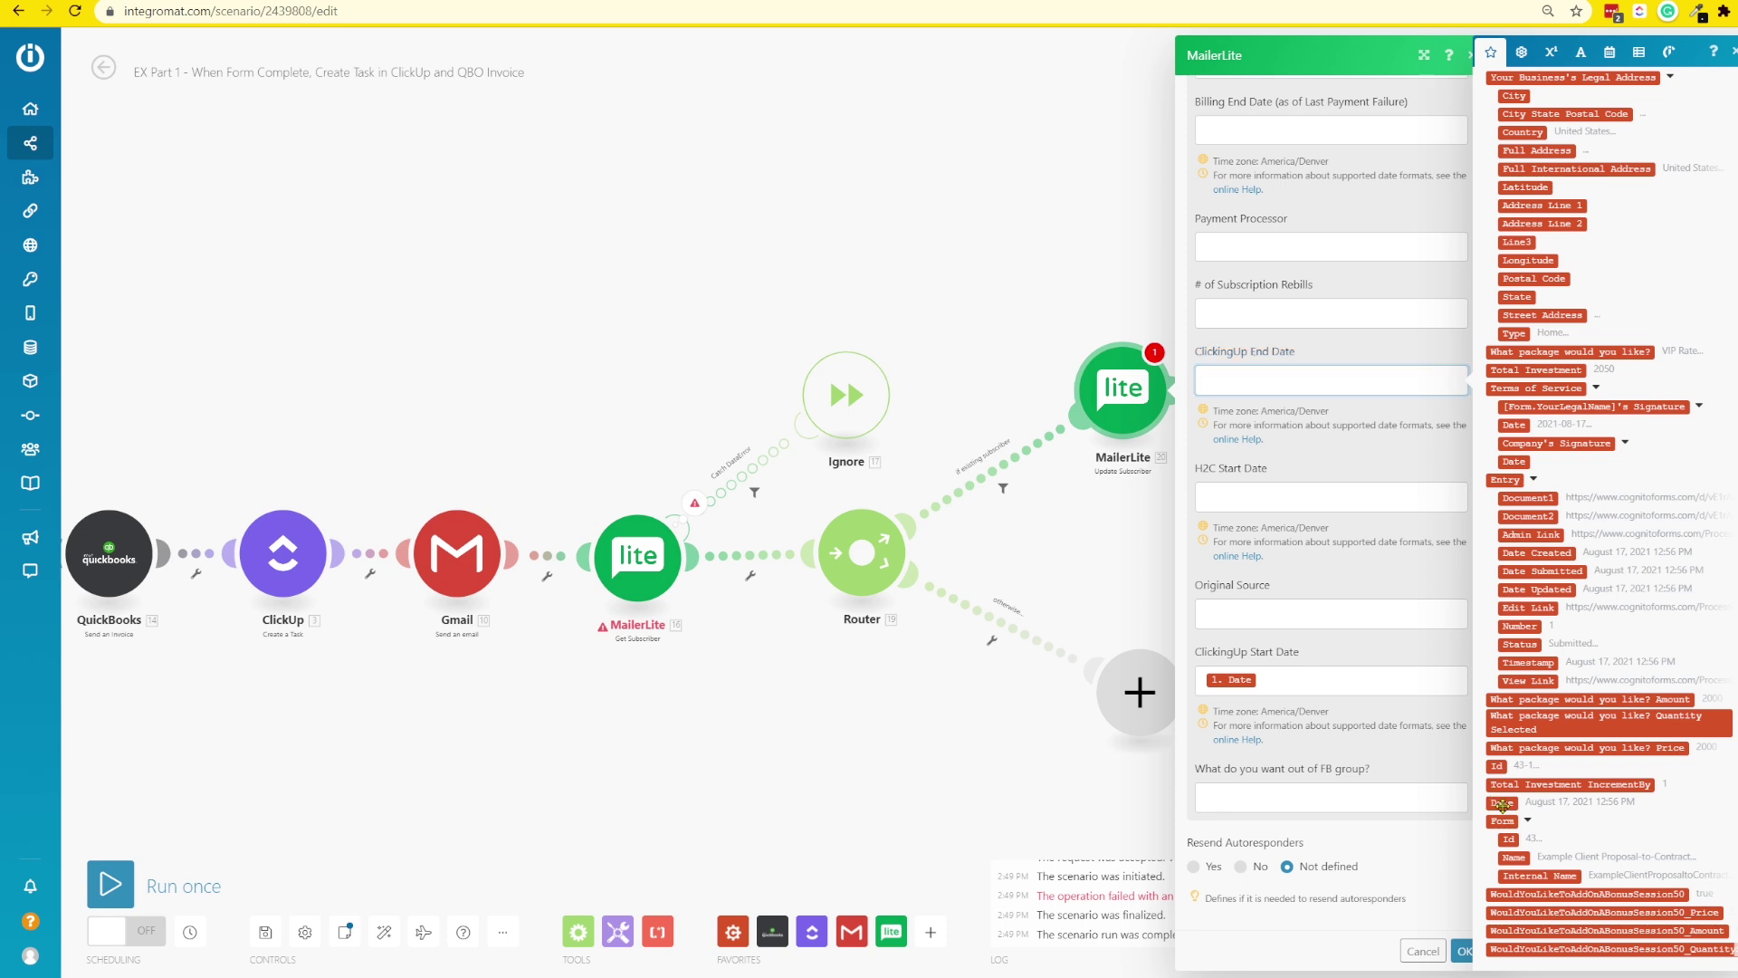
click(1608, 54)
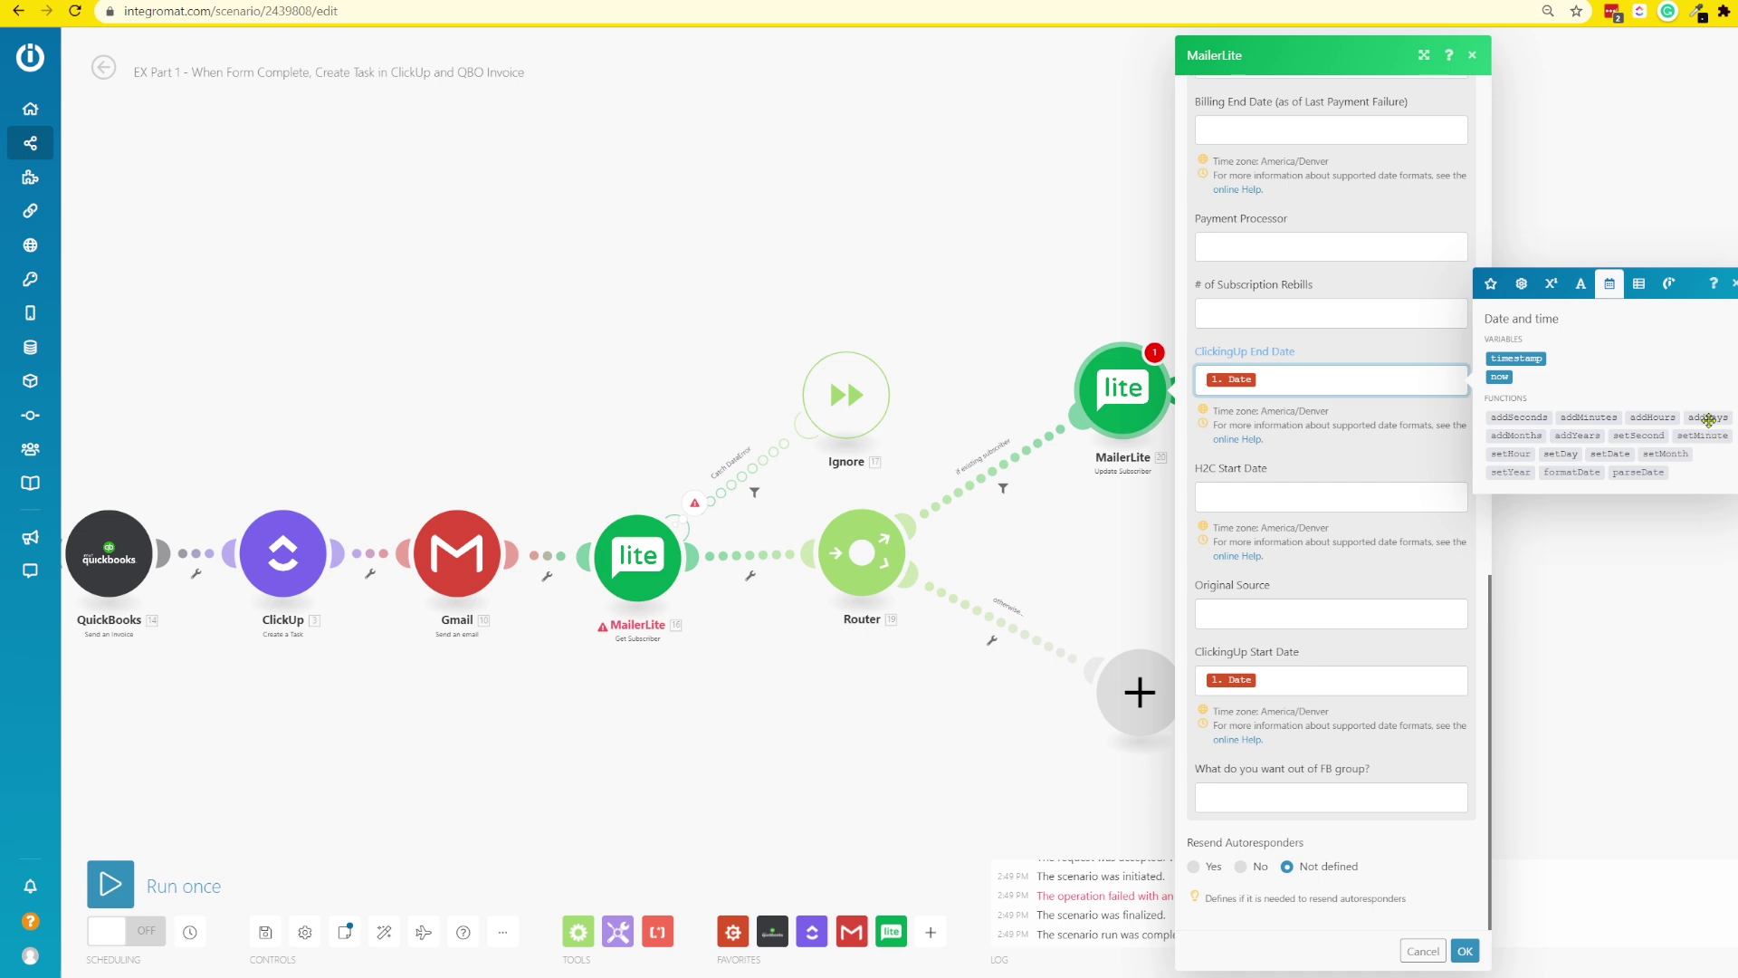
click(1517, 436)
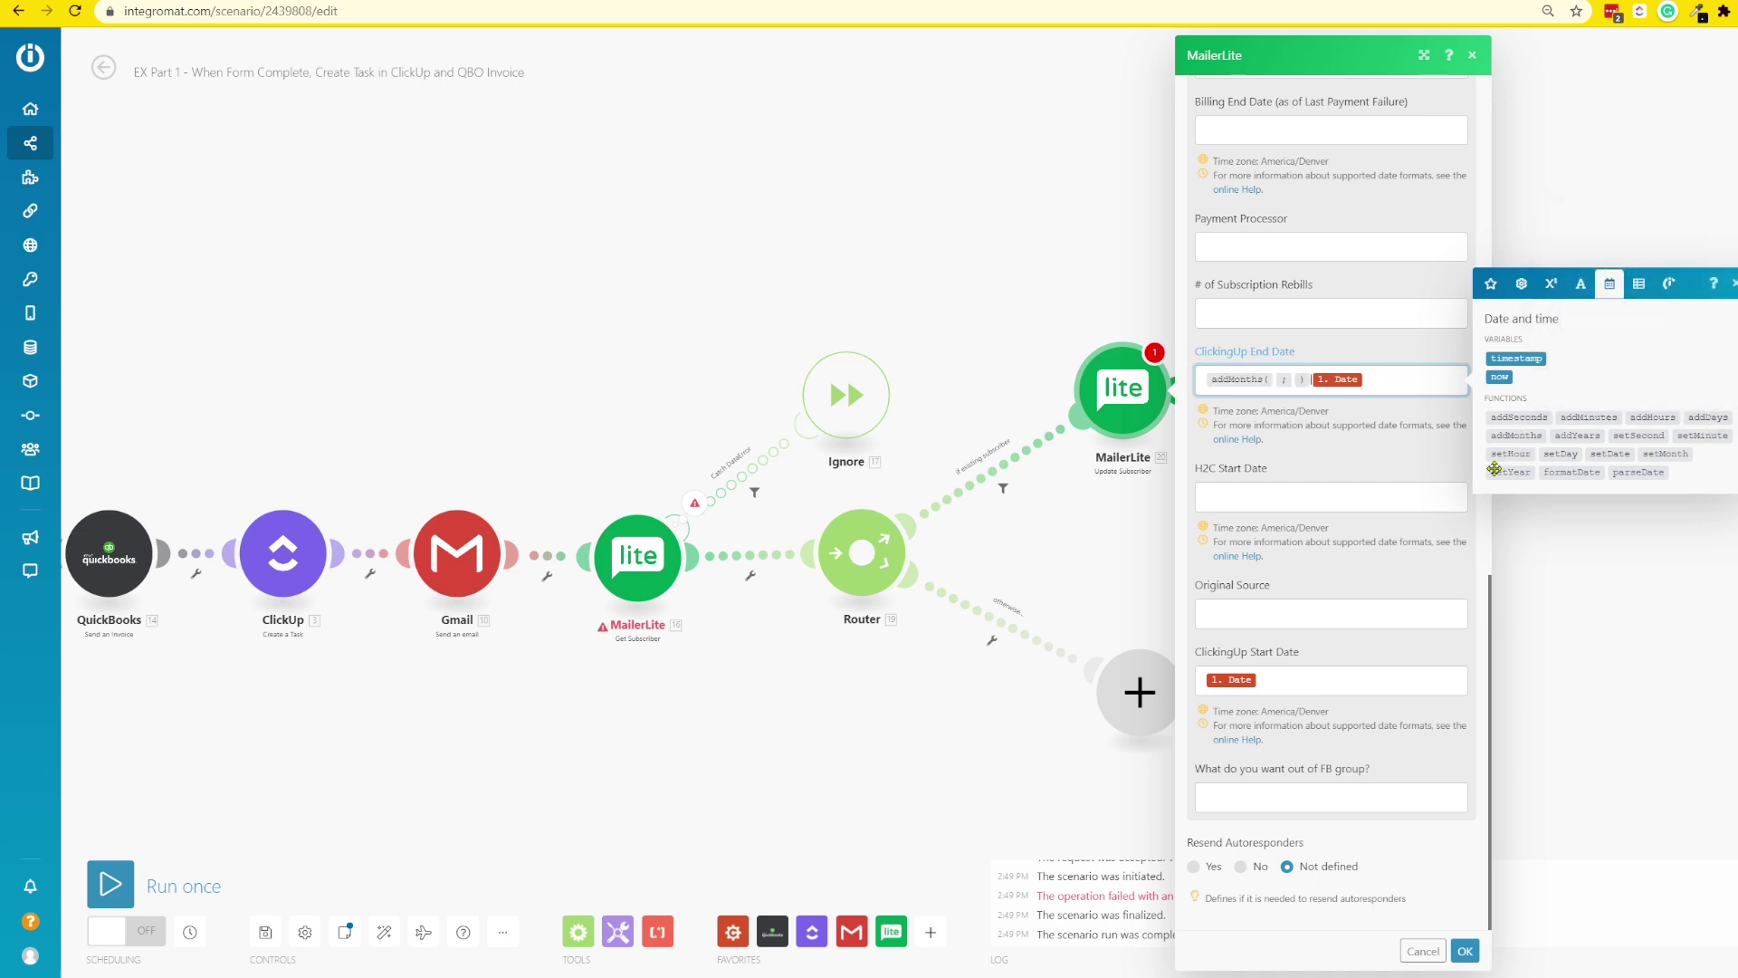
drag(1347, 376, 1282, 402)
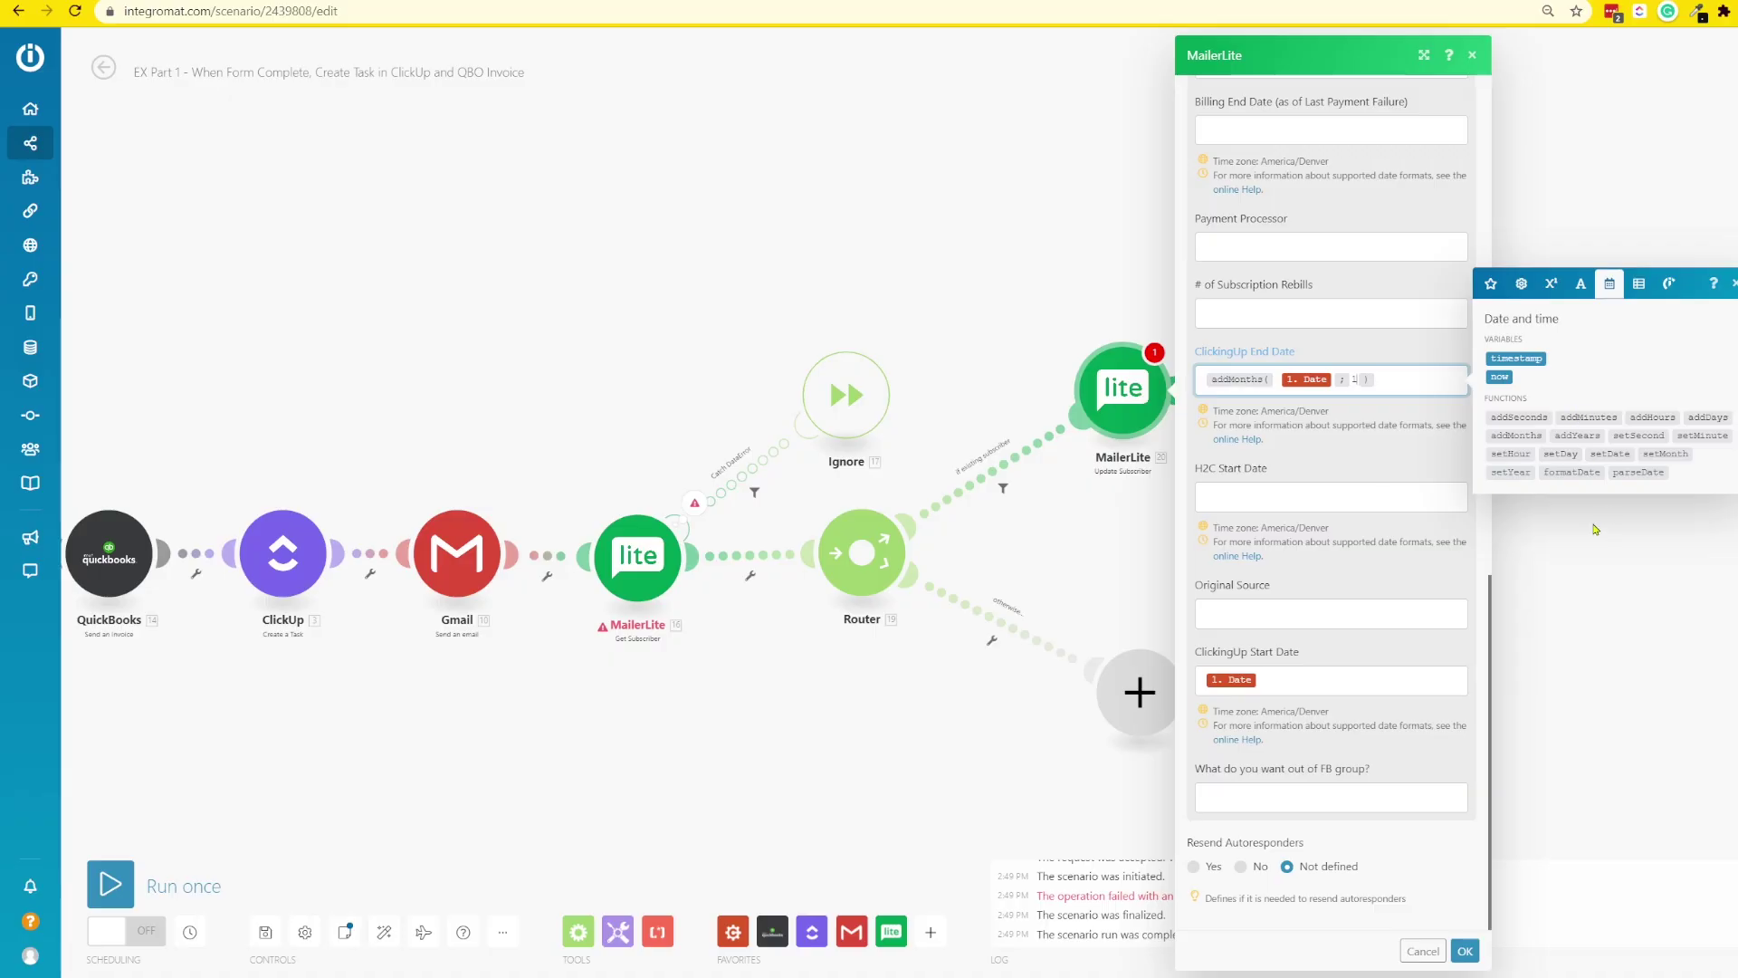
mouse_move(1667, 415)
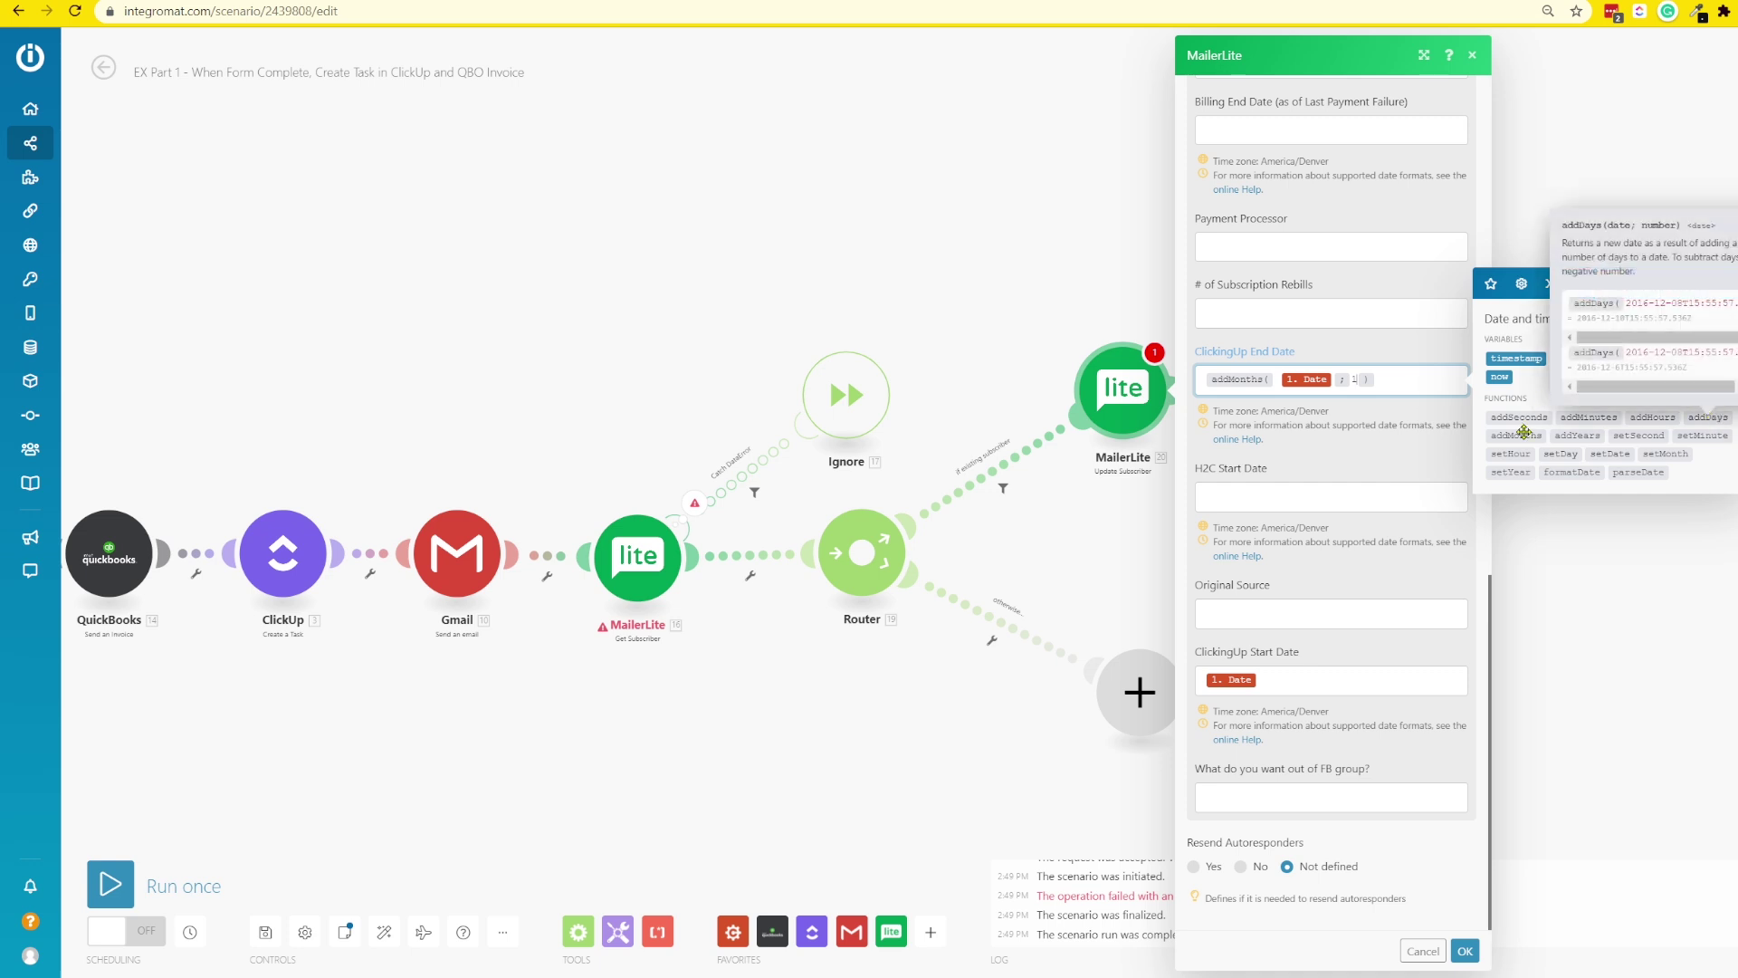
mouse_move(1511, 441)
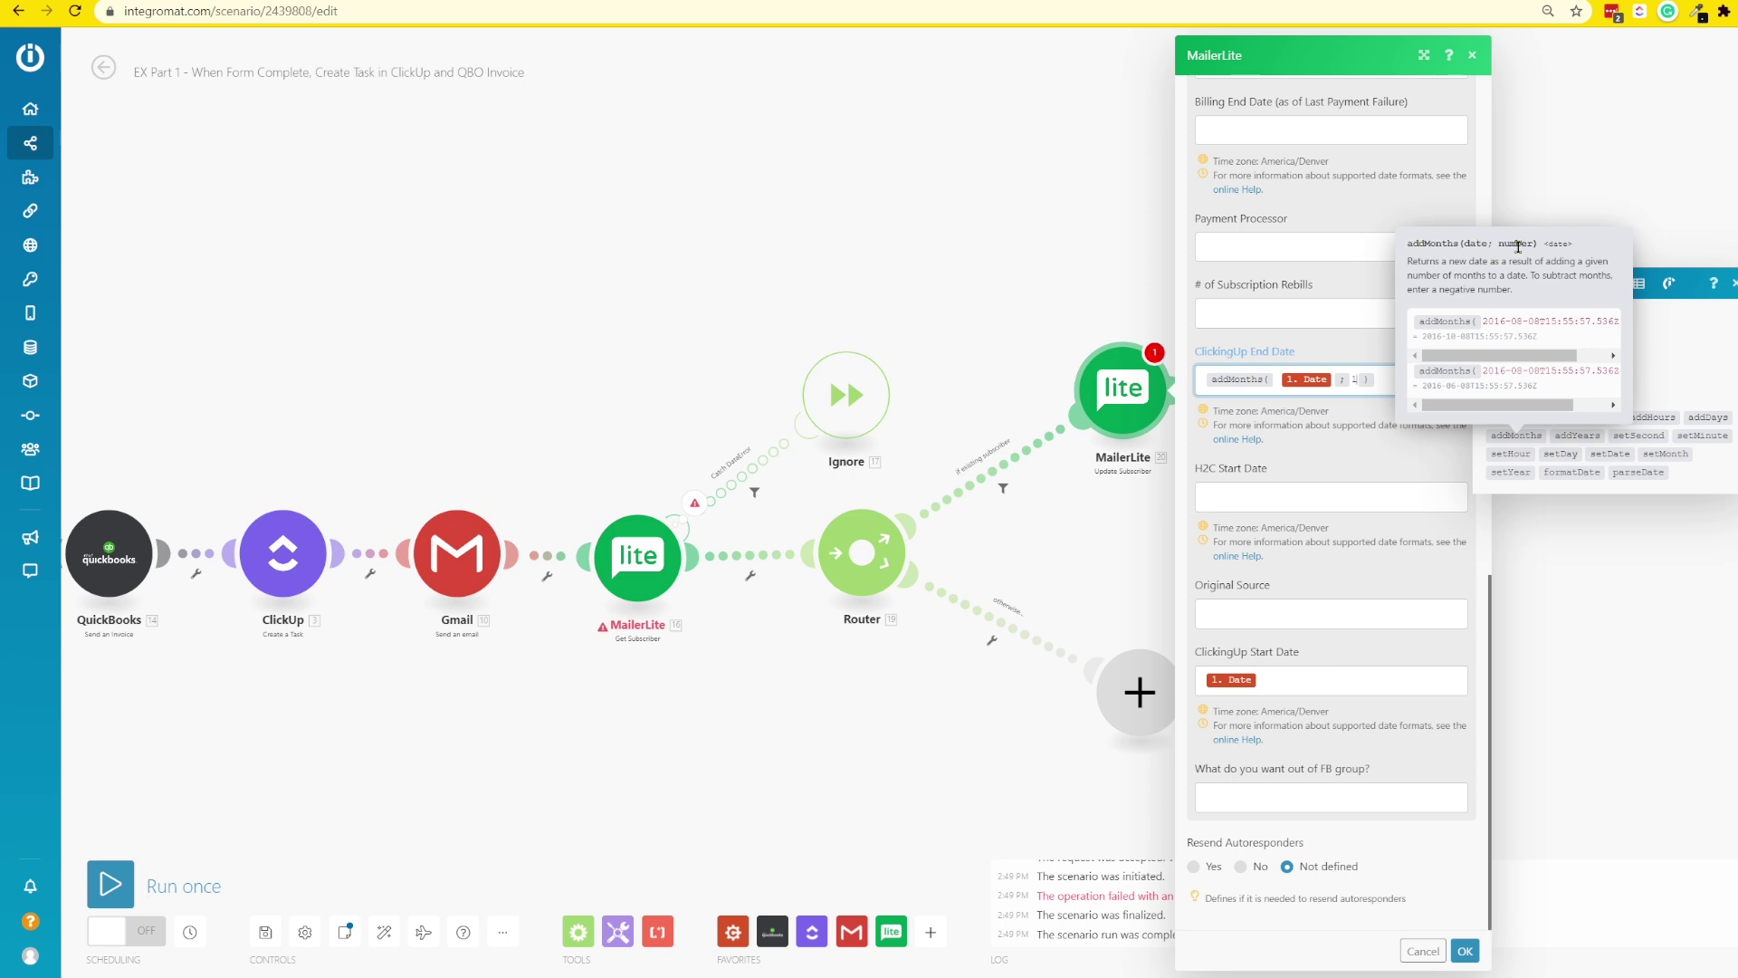
click(1420, 376)
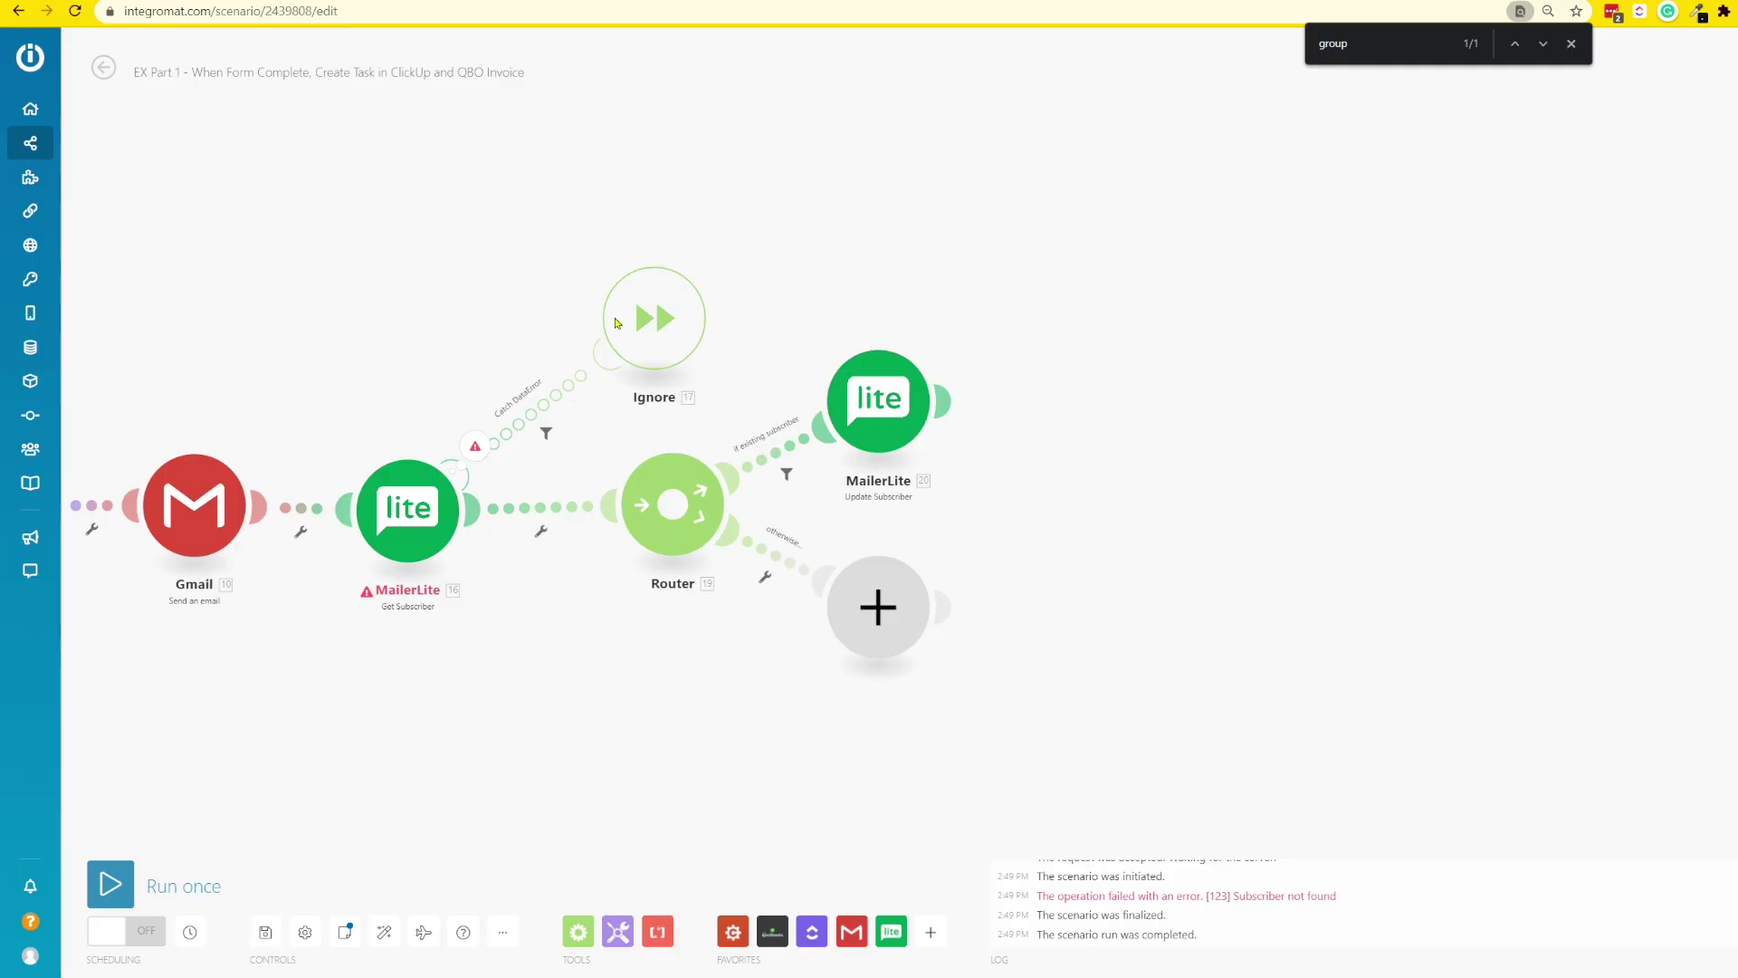
- Add a MailerLite Add Subscriber to a Group module on the empty fallback route
click(878, 634)
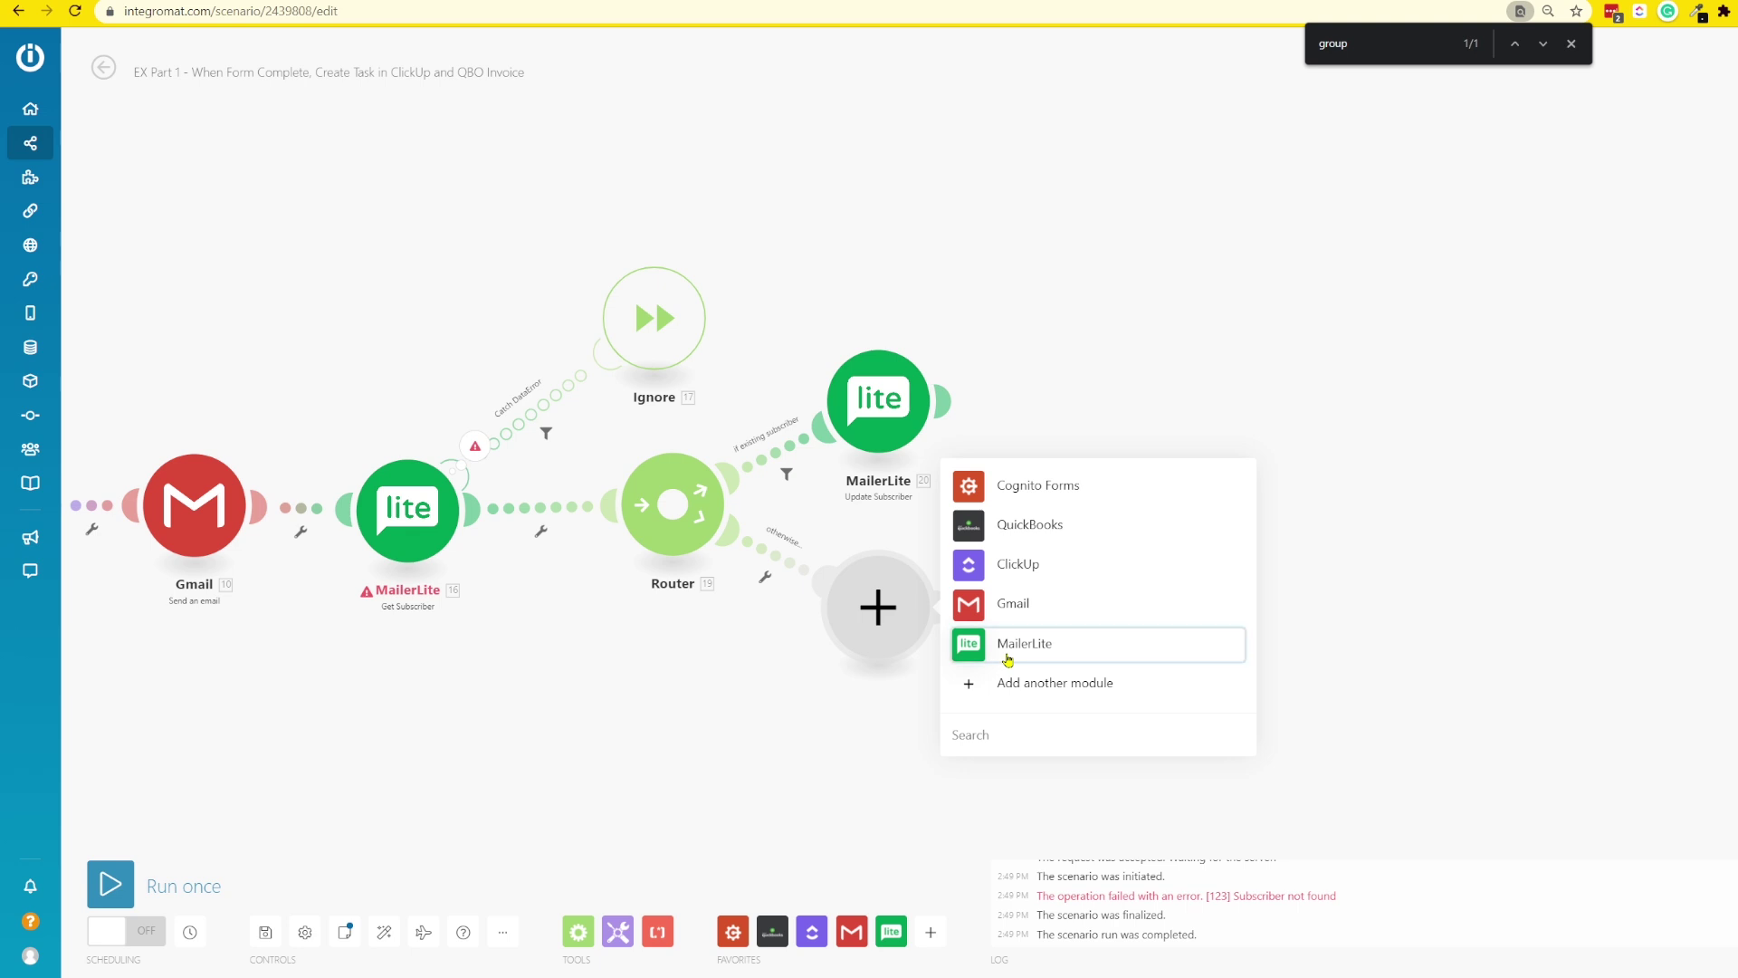
click(1008, 656)
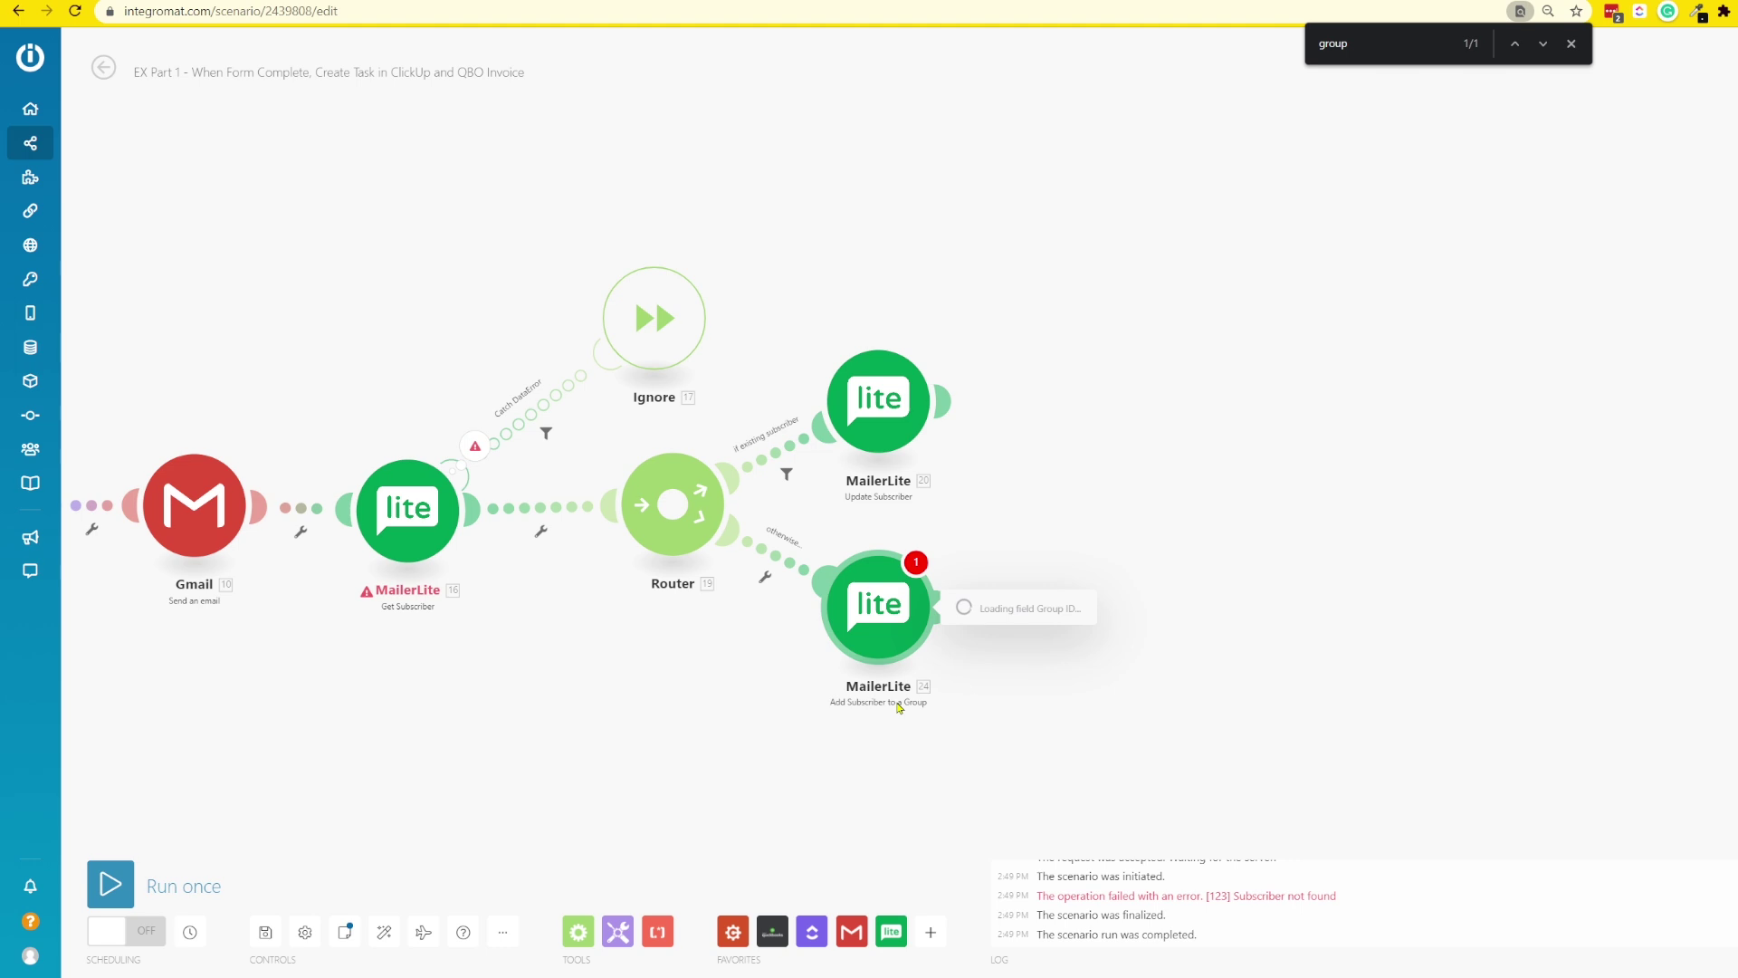
click(1008, 288)
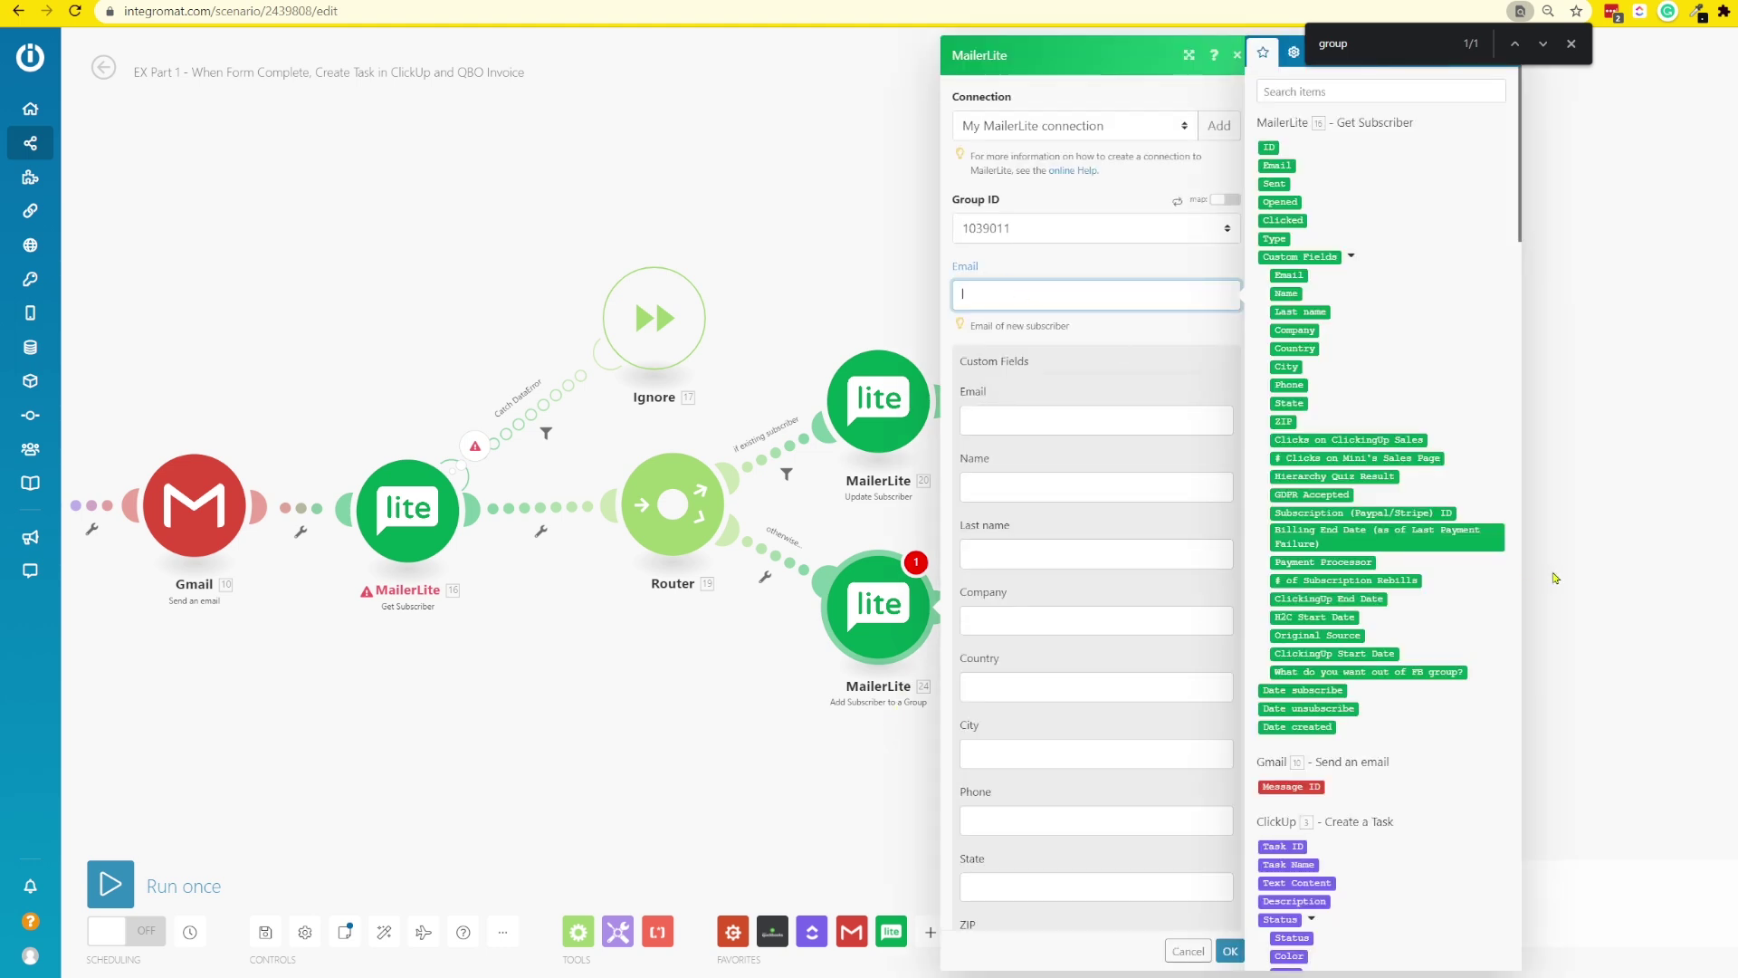
scroll(1325, 575, down, 20)
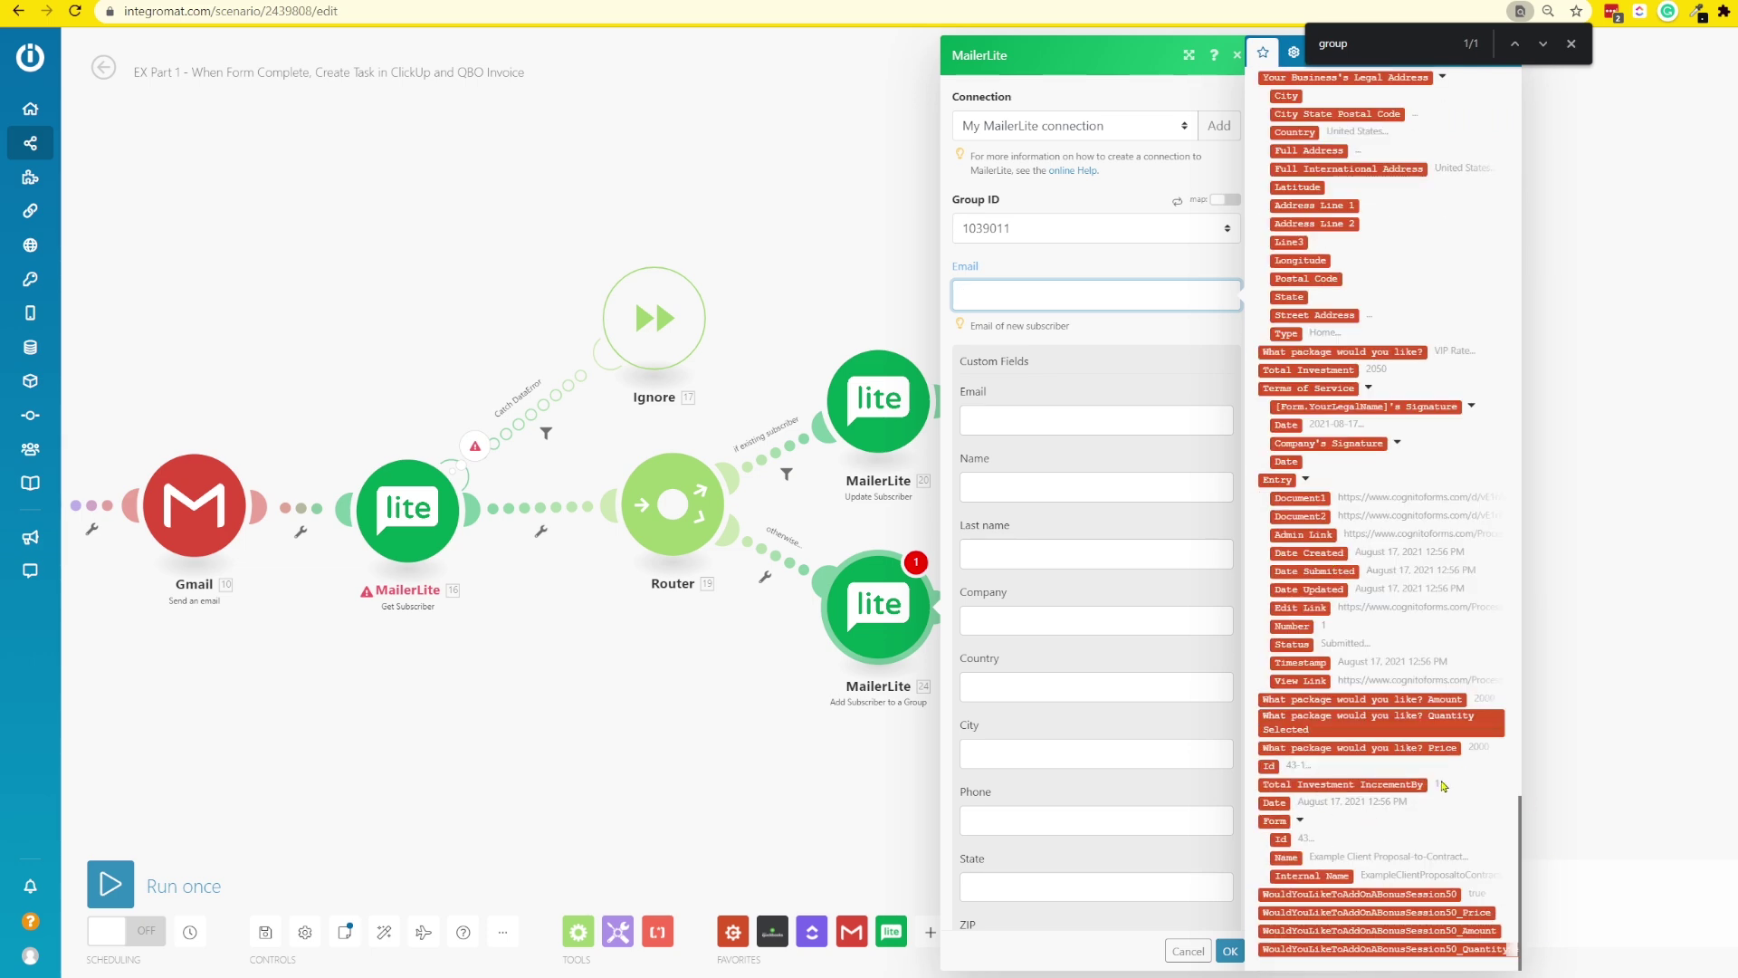
scroll(1357, 507, up, 2)
- Map the form's business email into the Email and custom Email fields, and begin ClickingUp Start Date
click(1304, 109)
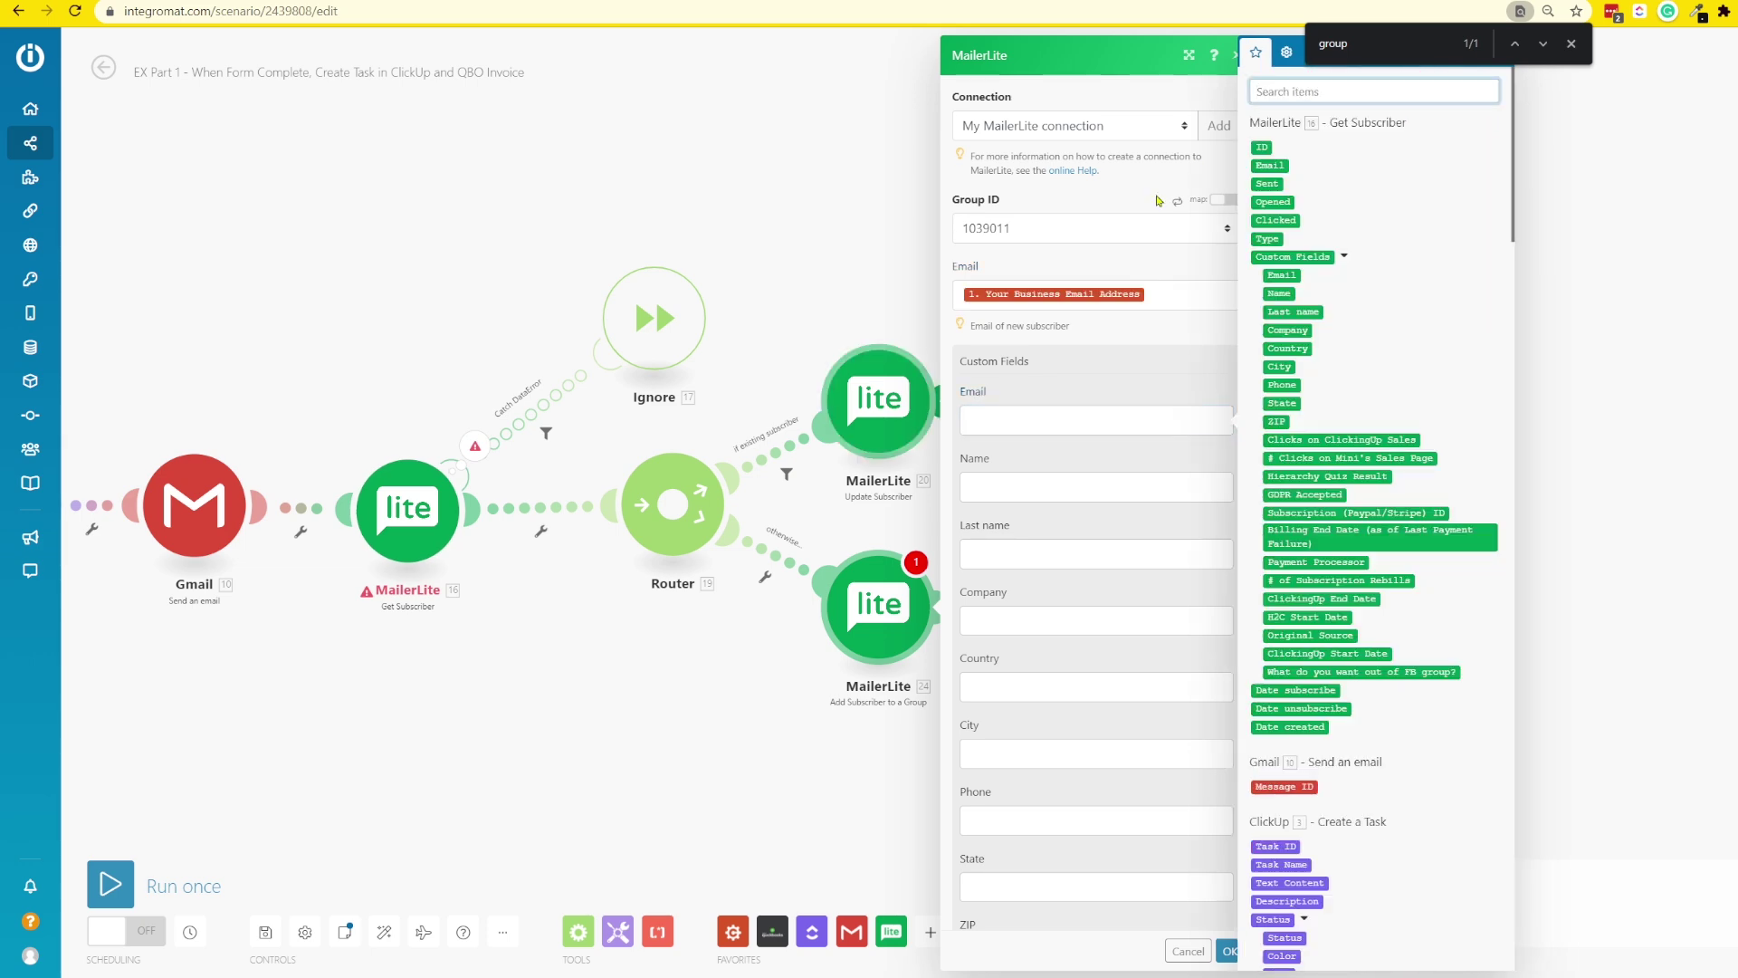
text(email)
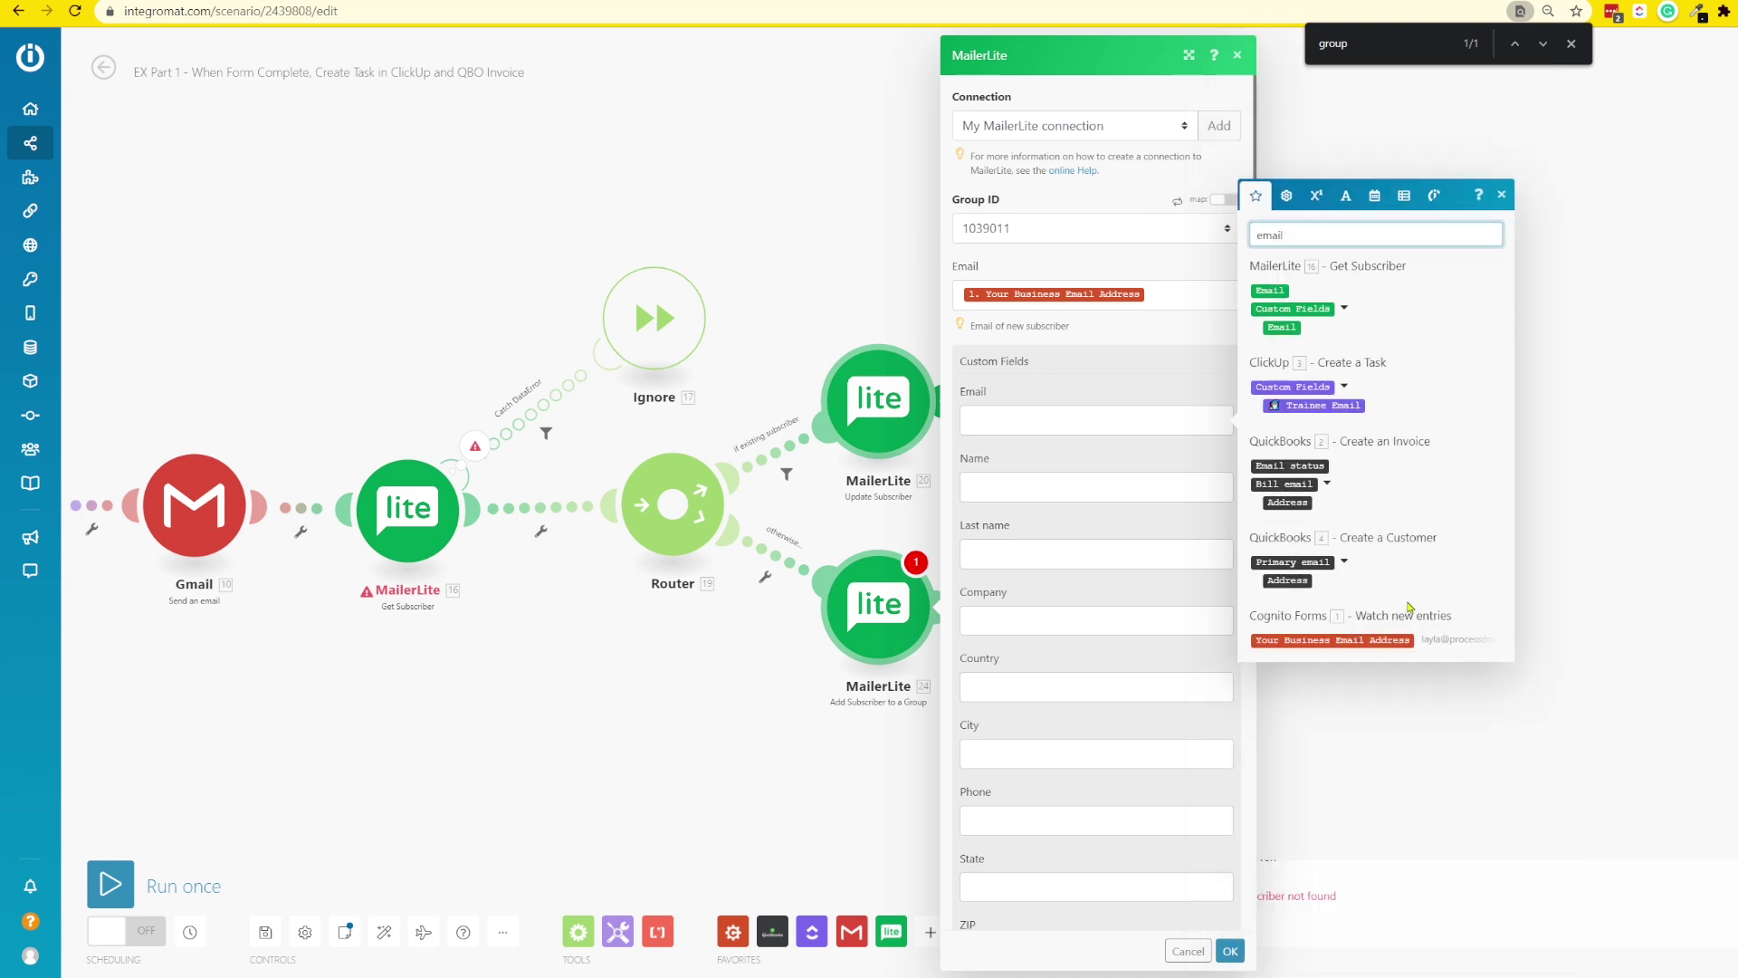
click(1333, 639)
scroll(1064, 555, down, 15)
click(1049, 528)
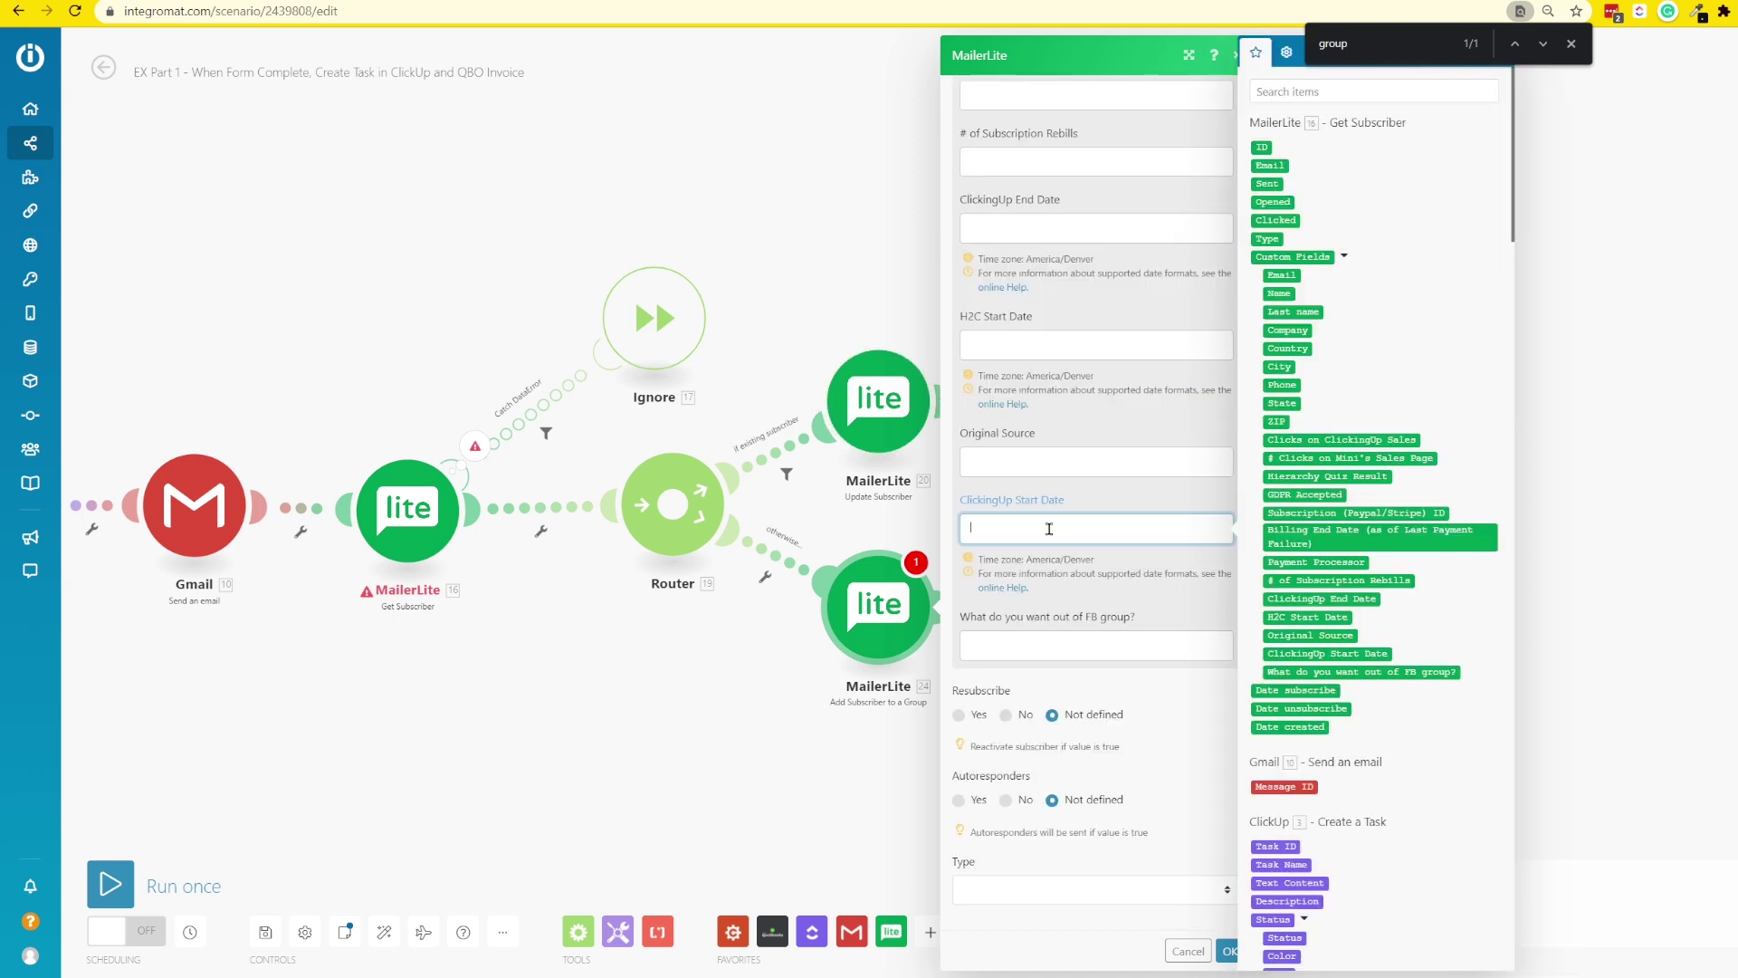
click(1271, 86)
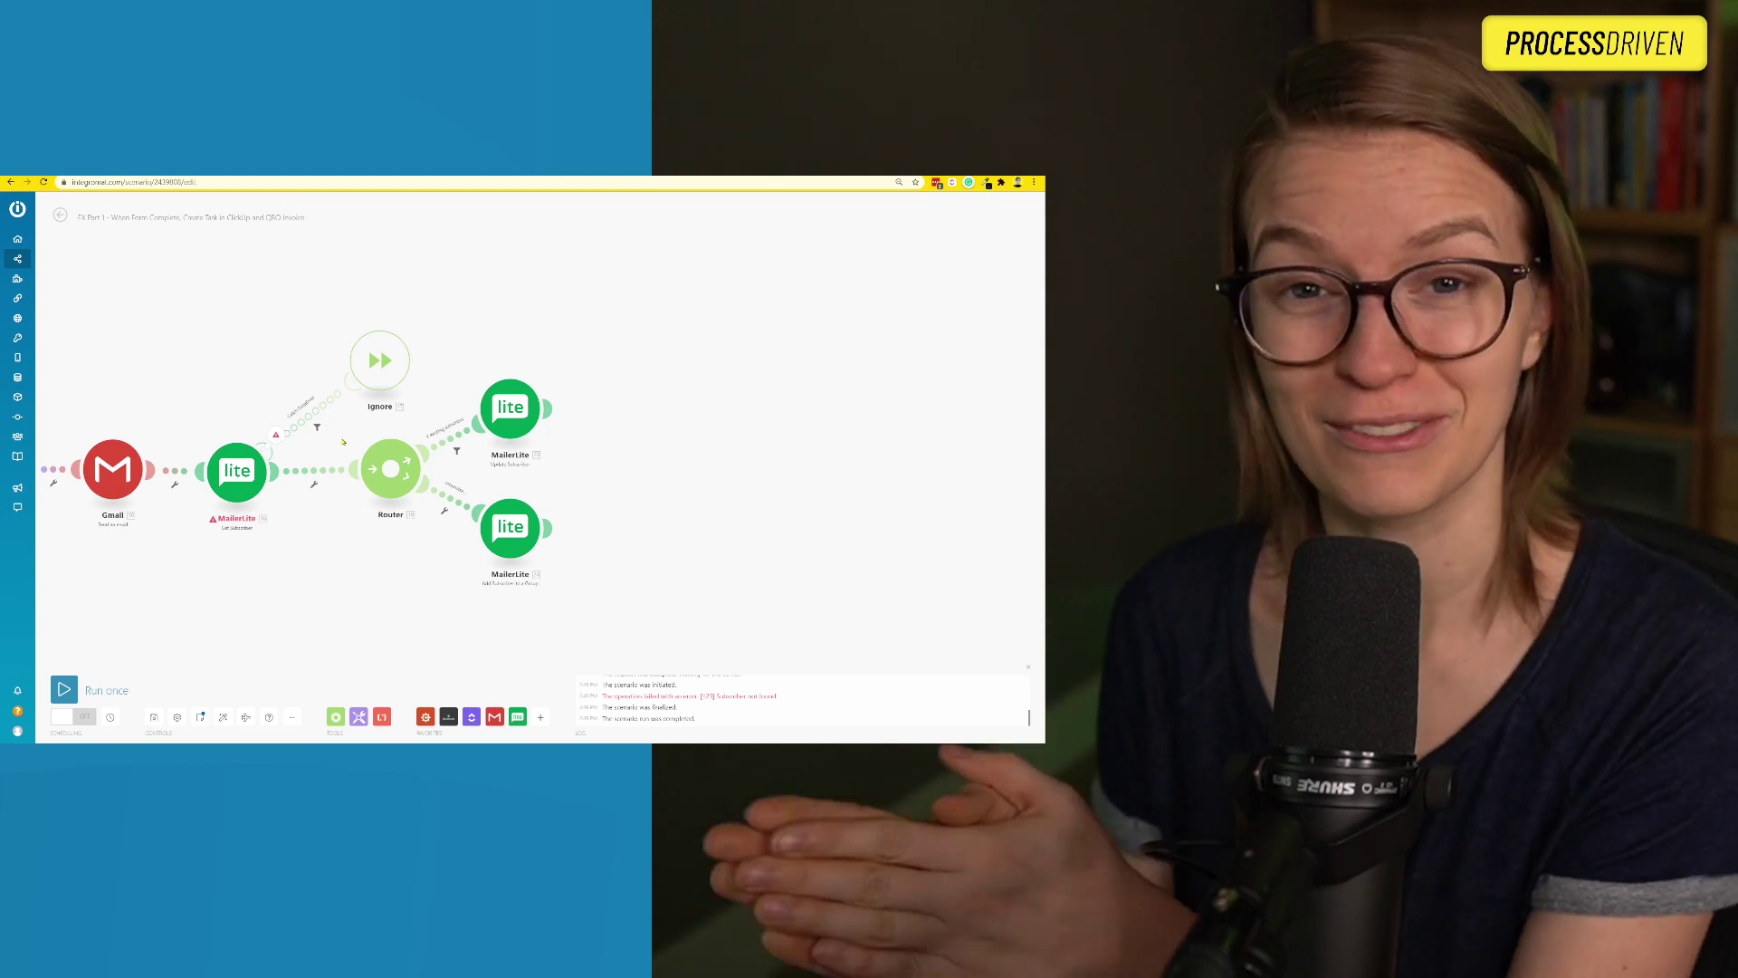
- Start a single-module test run of Update Subscriber
right_click(519, 398)
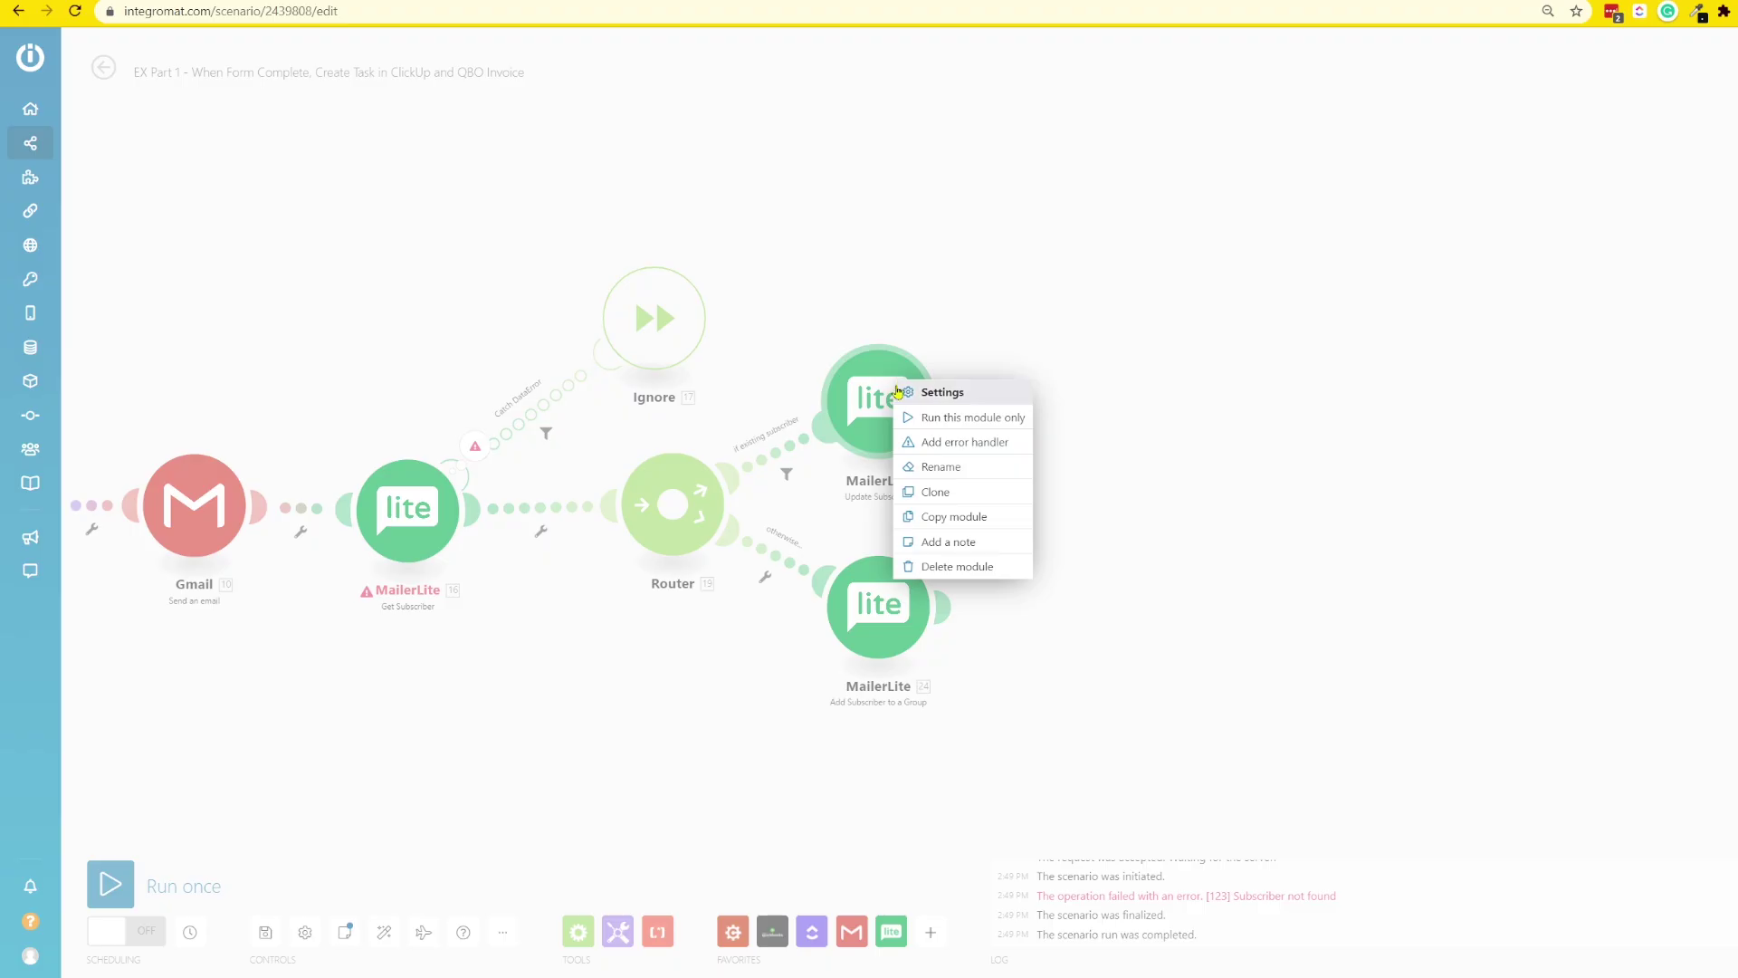
click(918, 420)
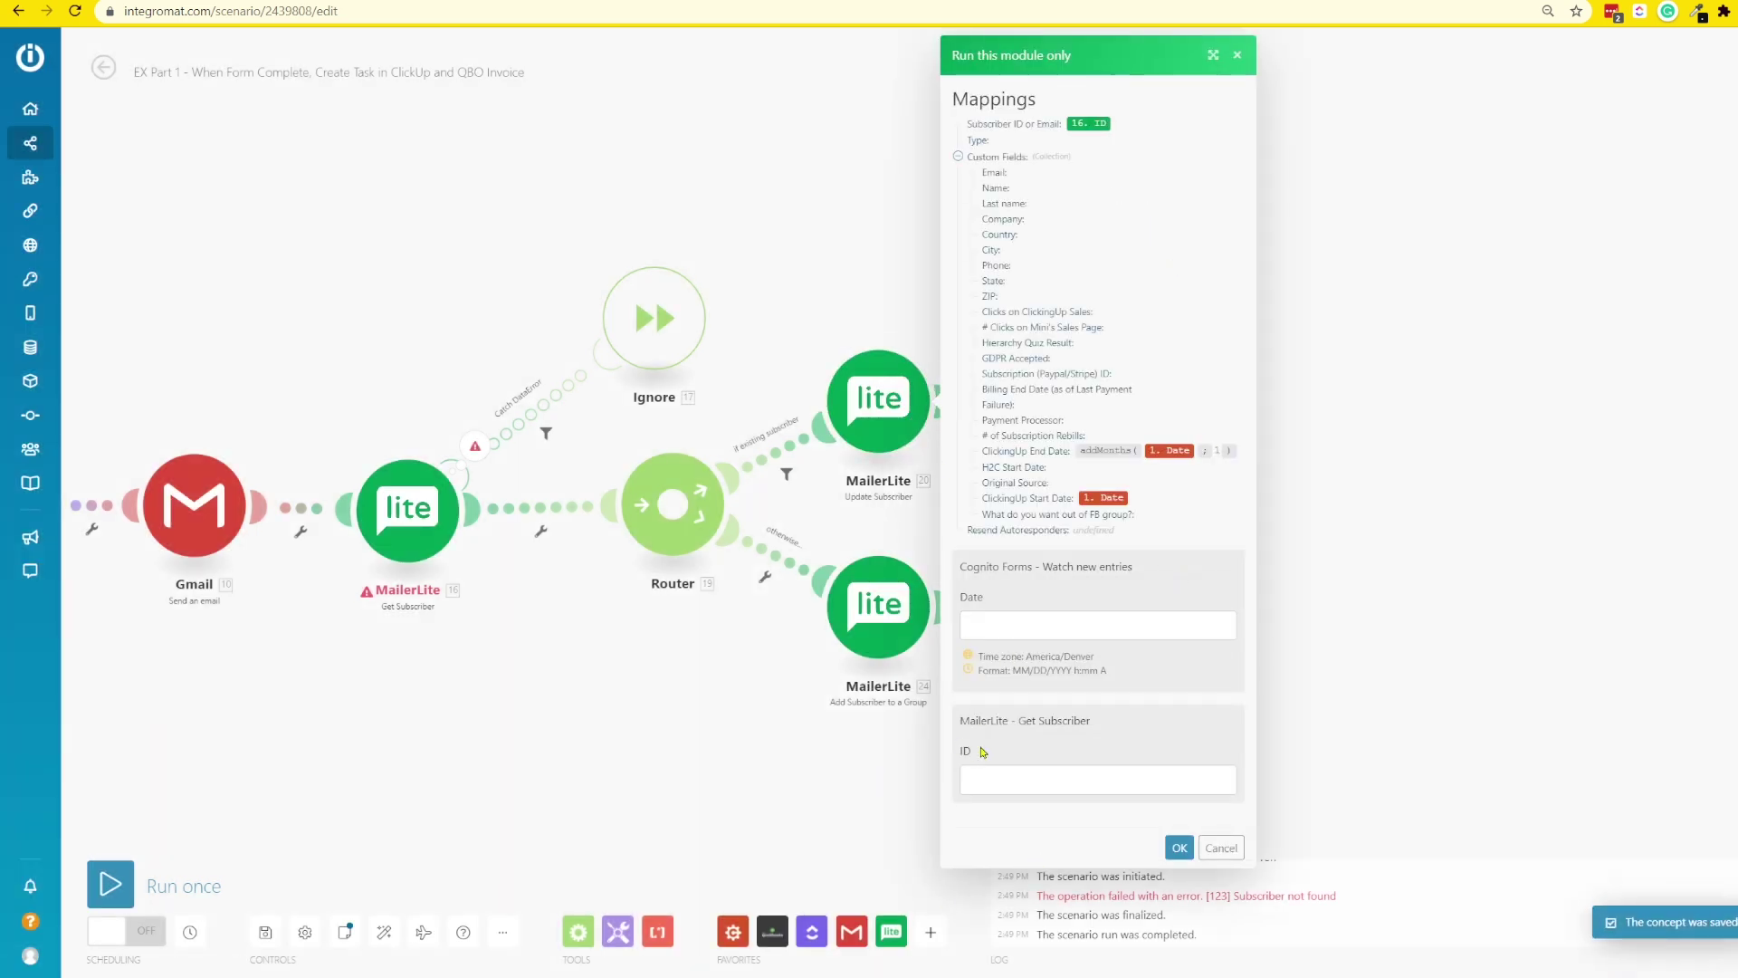
drag(982, 750, 956, 750)
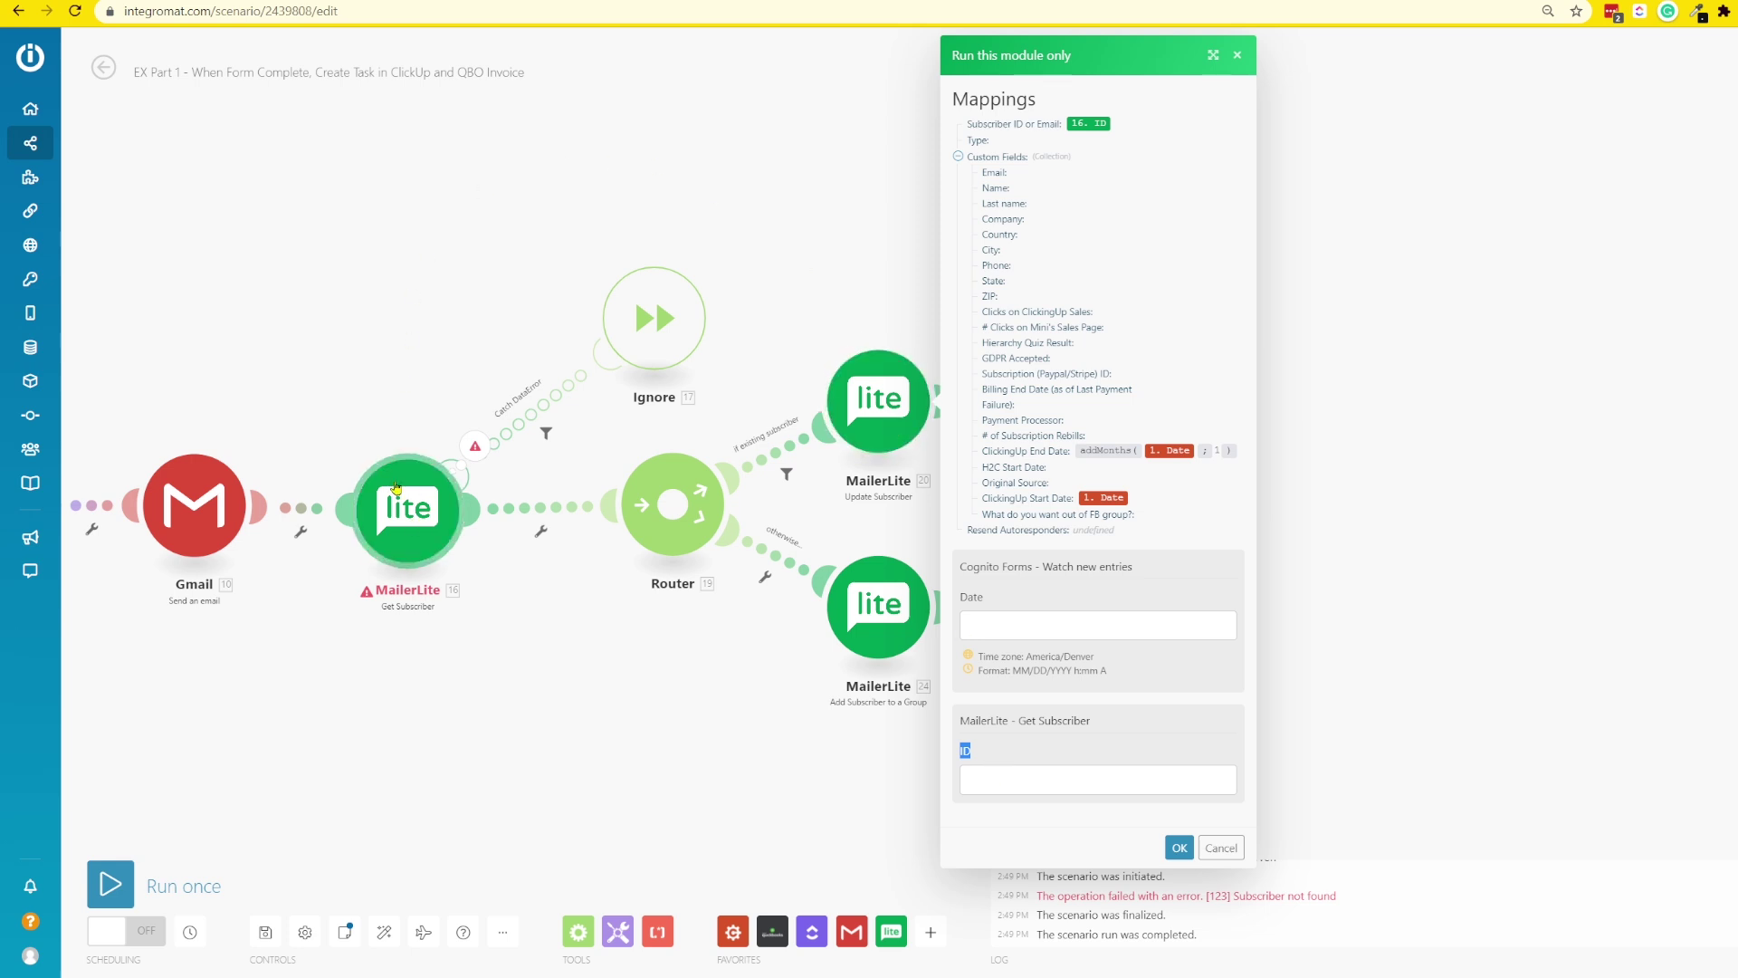
- Run Get Subscriber alone with a sample email and copy the returned subscriber ID
right_click(409, 518)
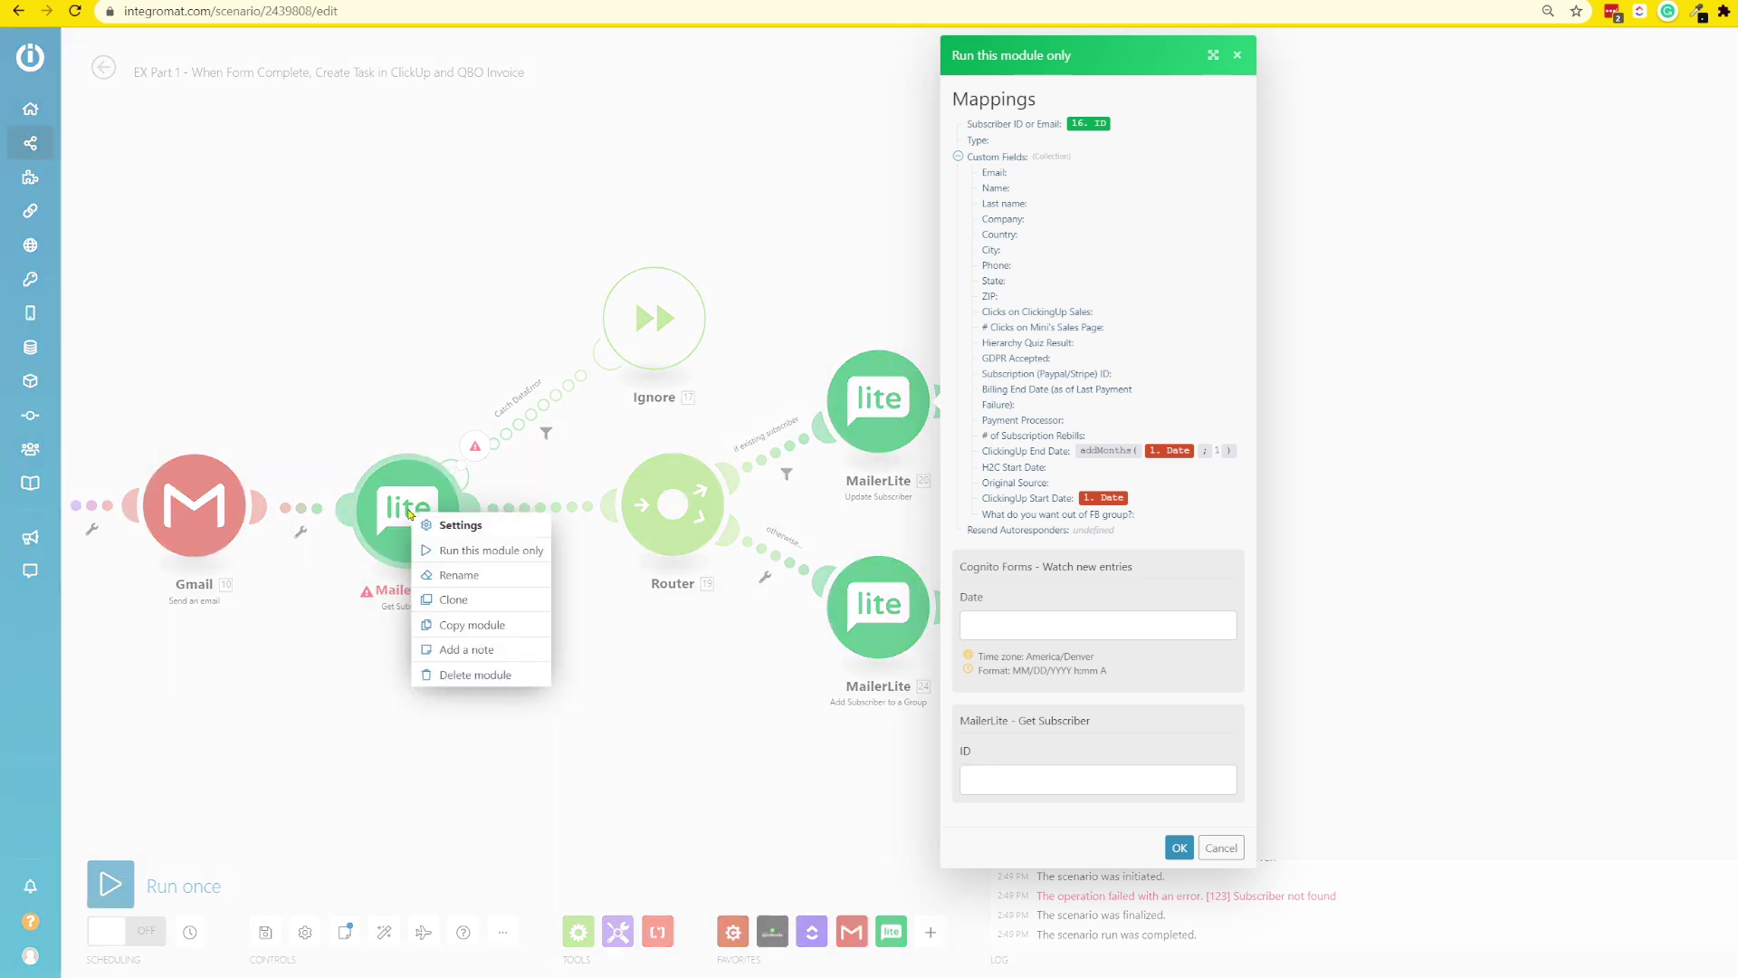
click(452, 544)
click(539, 567)
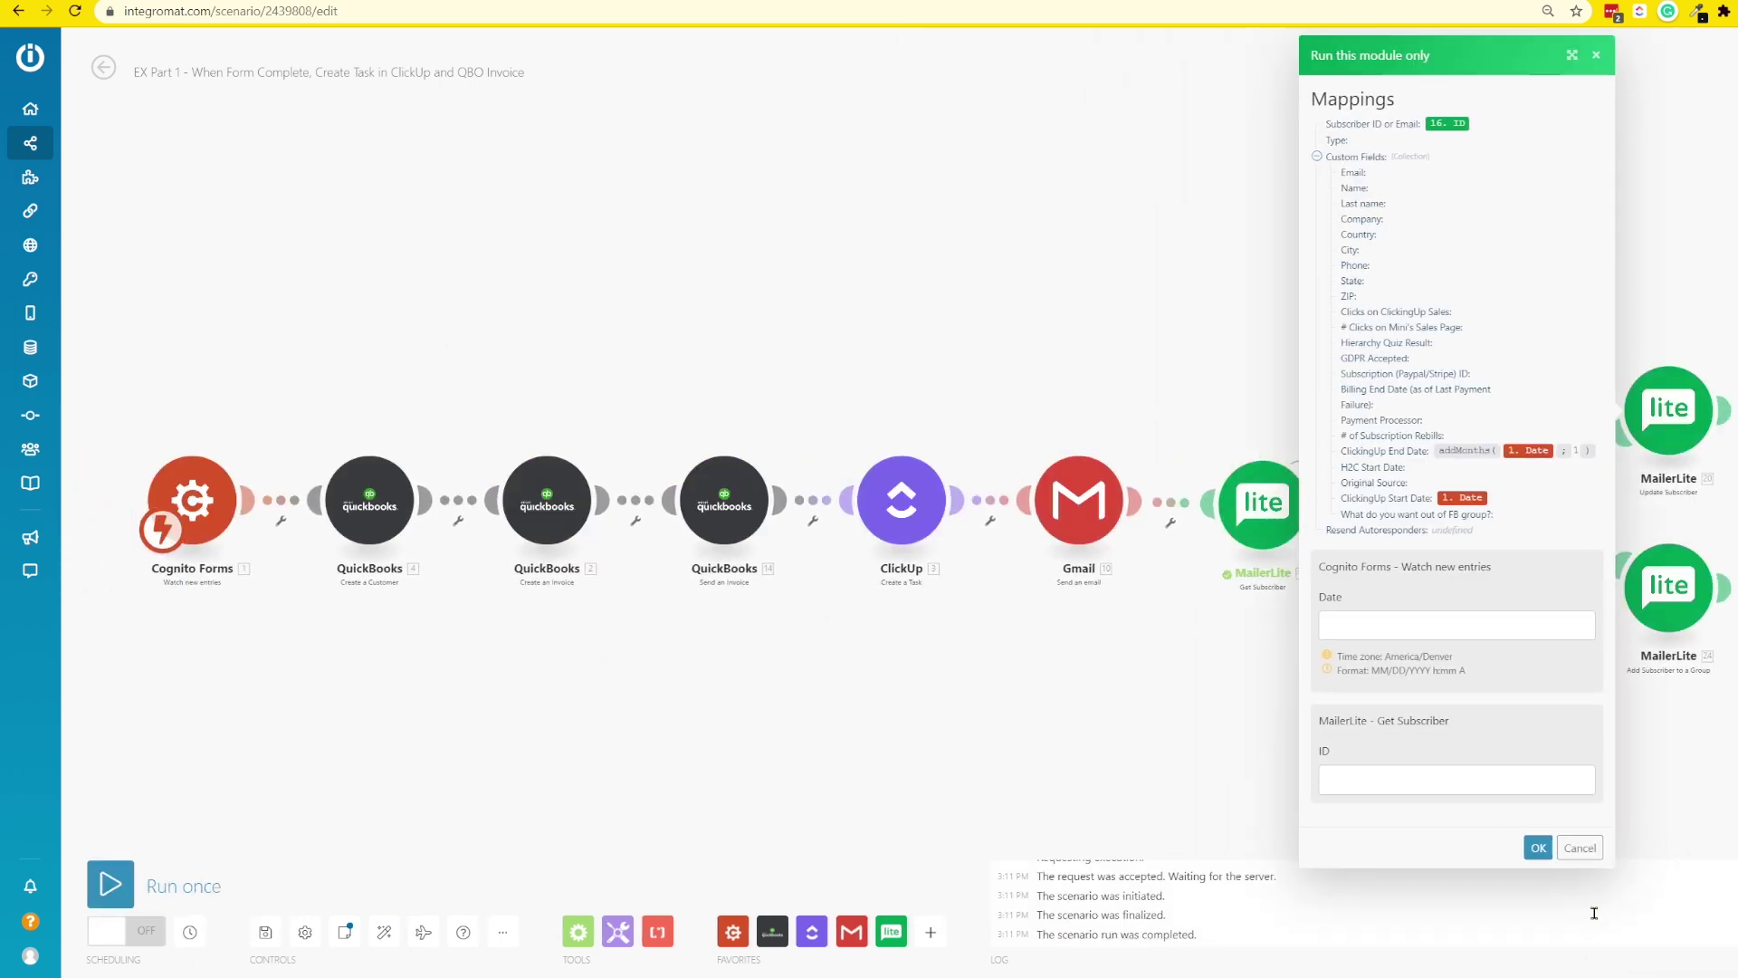
click(1580, 848)
click(1321, 447)
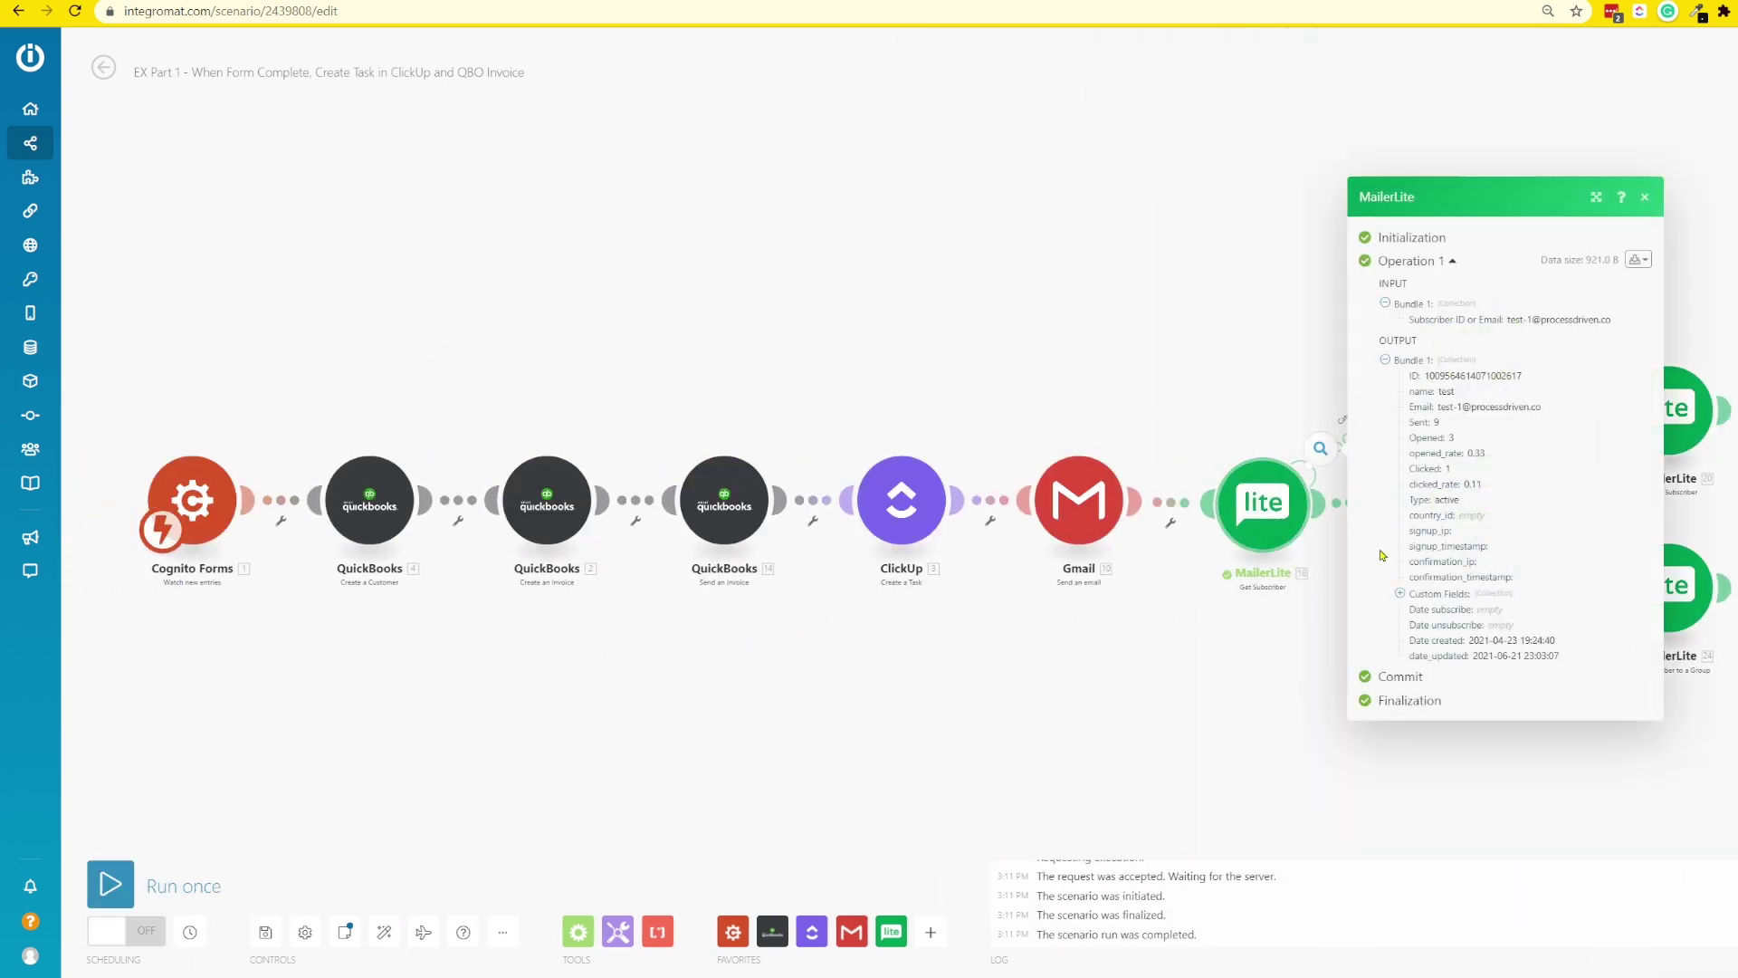
double_click(1443, 376)
key(ctrl+c)
click(1180, 361)
drag(1181, 361, 328, 388)
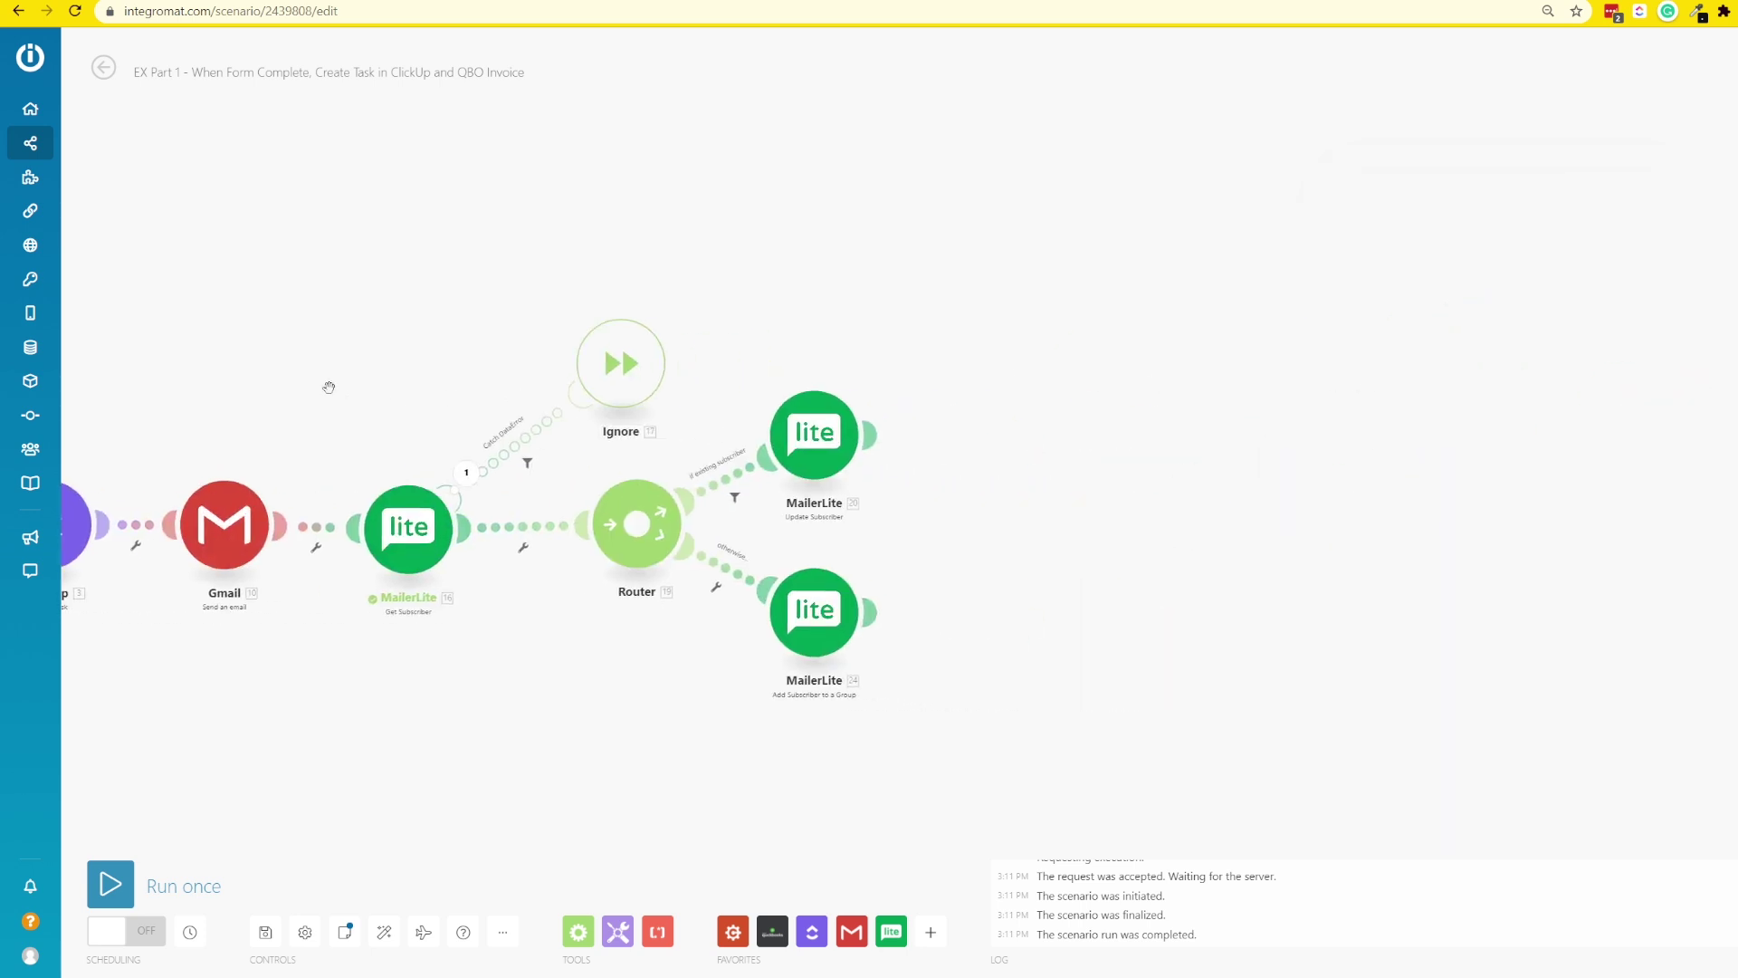
- Run Update Subscriber alone with the pasted ID and September 1 as the date
right_click(814, 448)
click(883, 485)
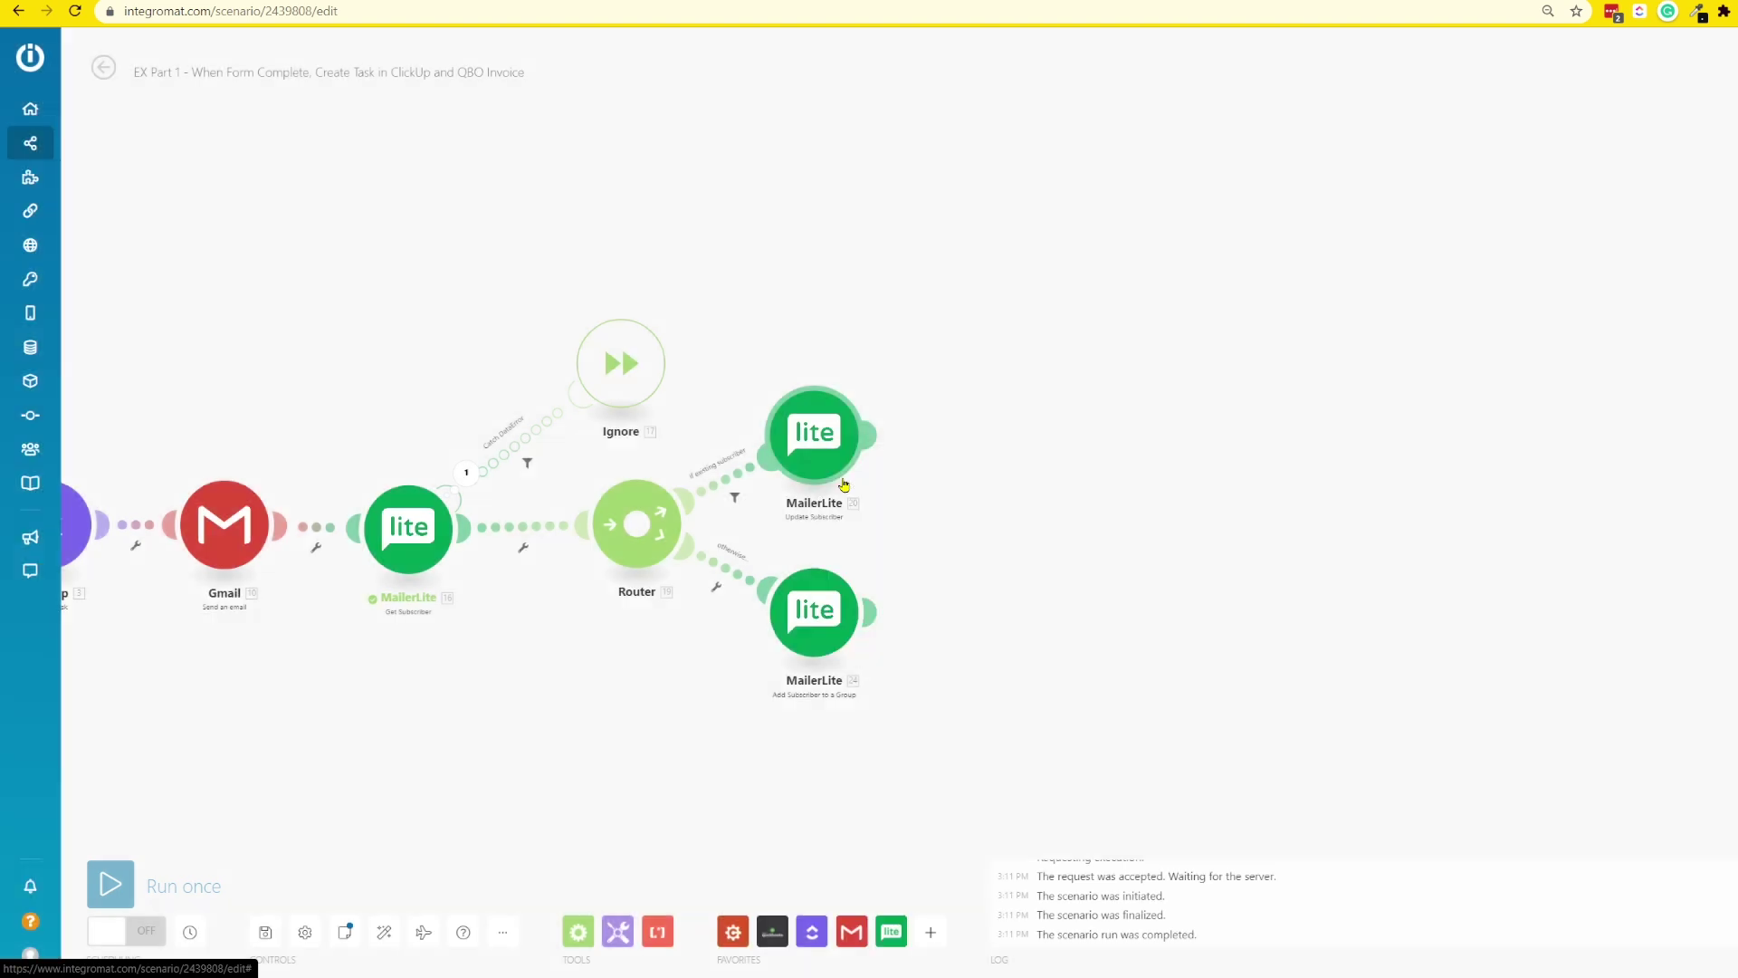
click(966, 771)
key(ctrl+v)
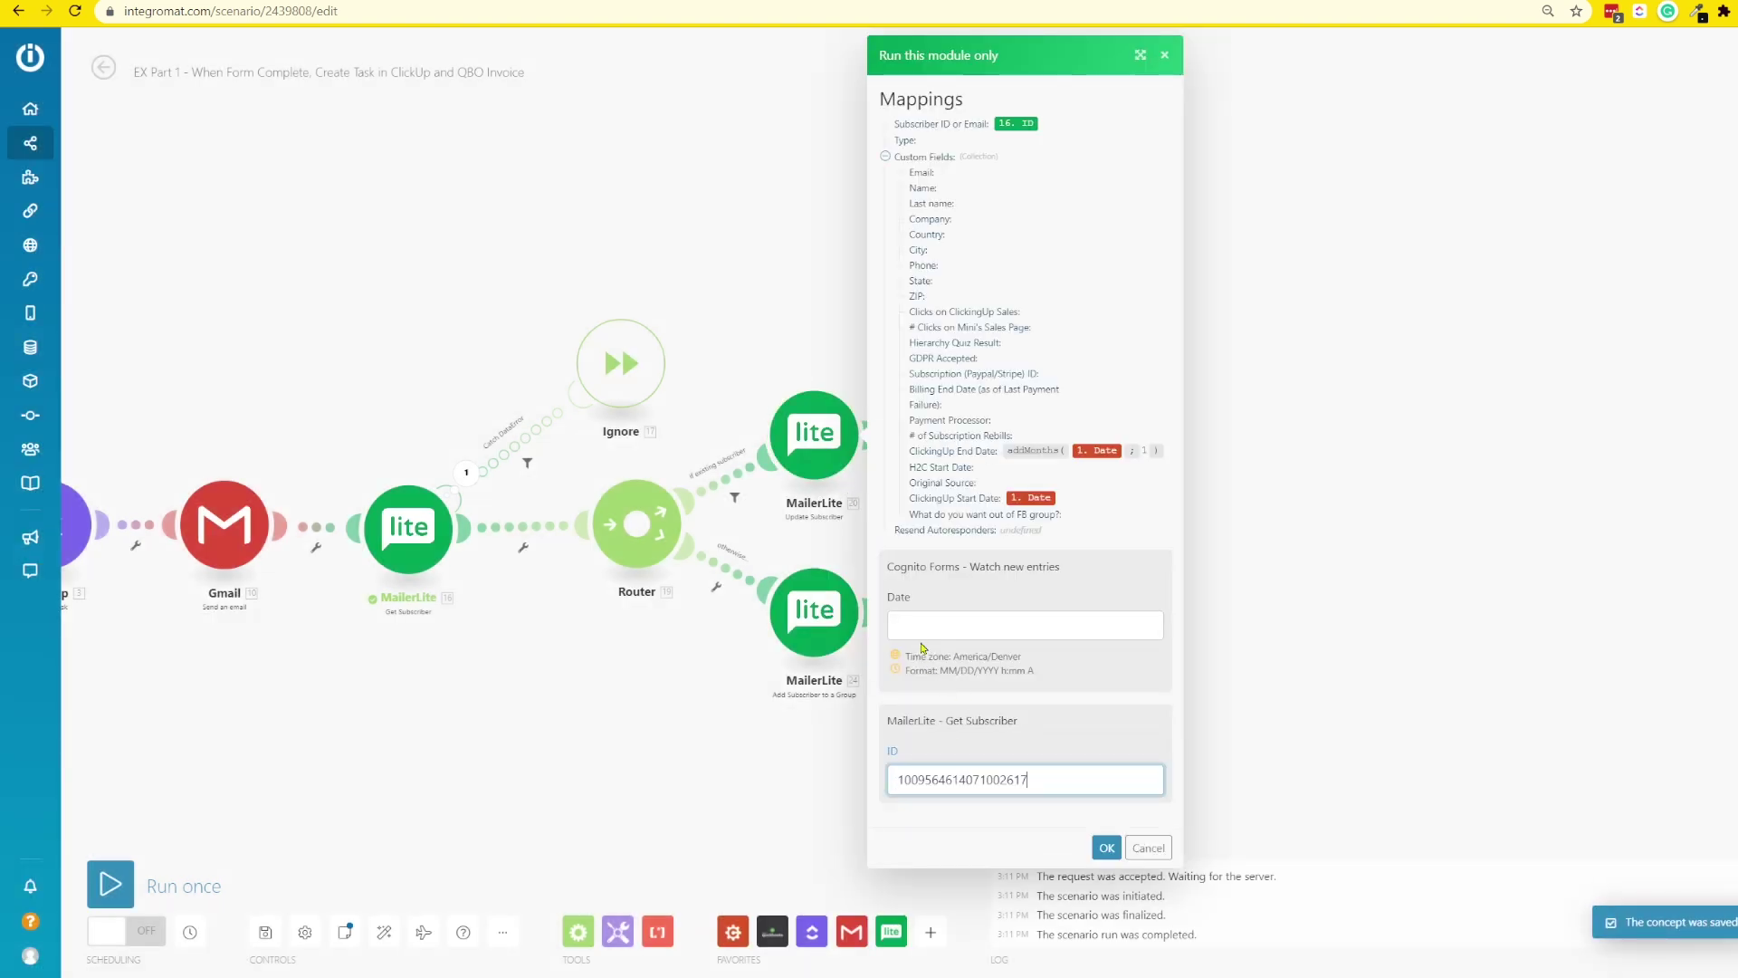
click(918, 625)
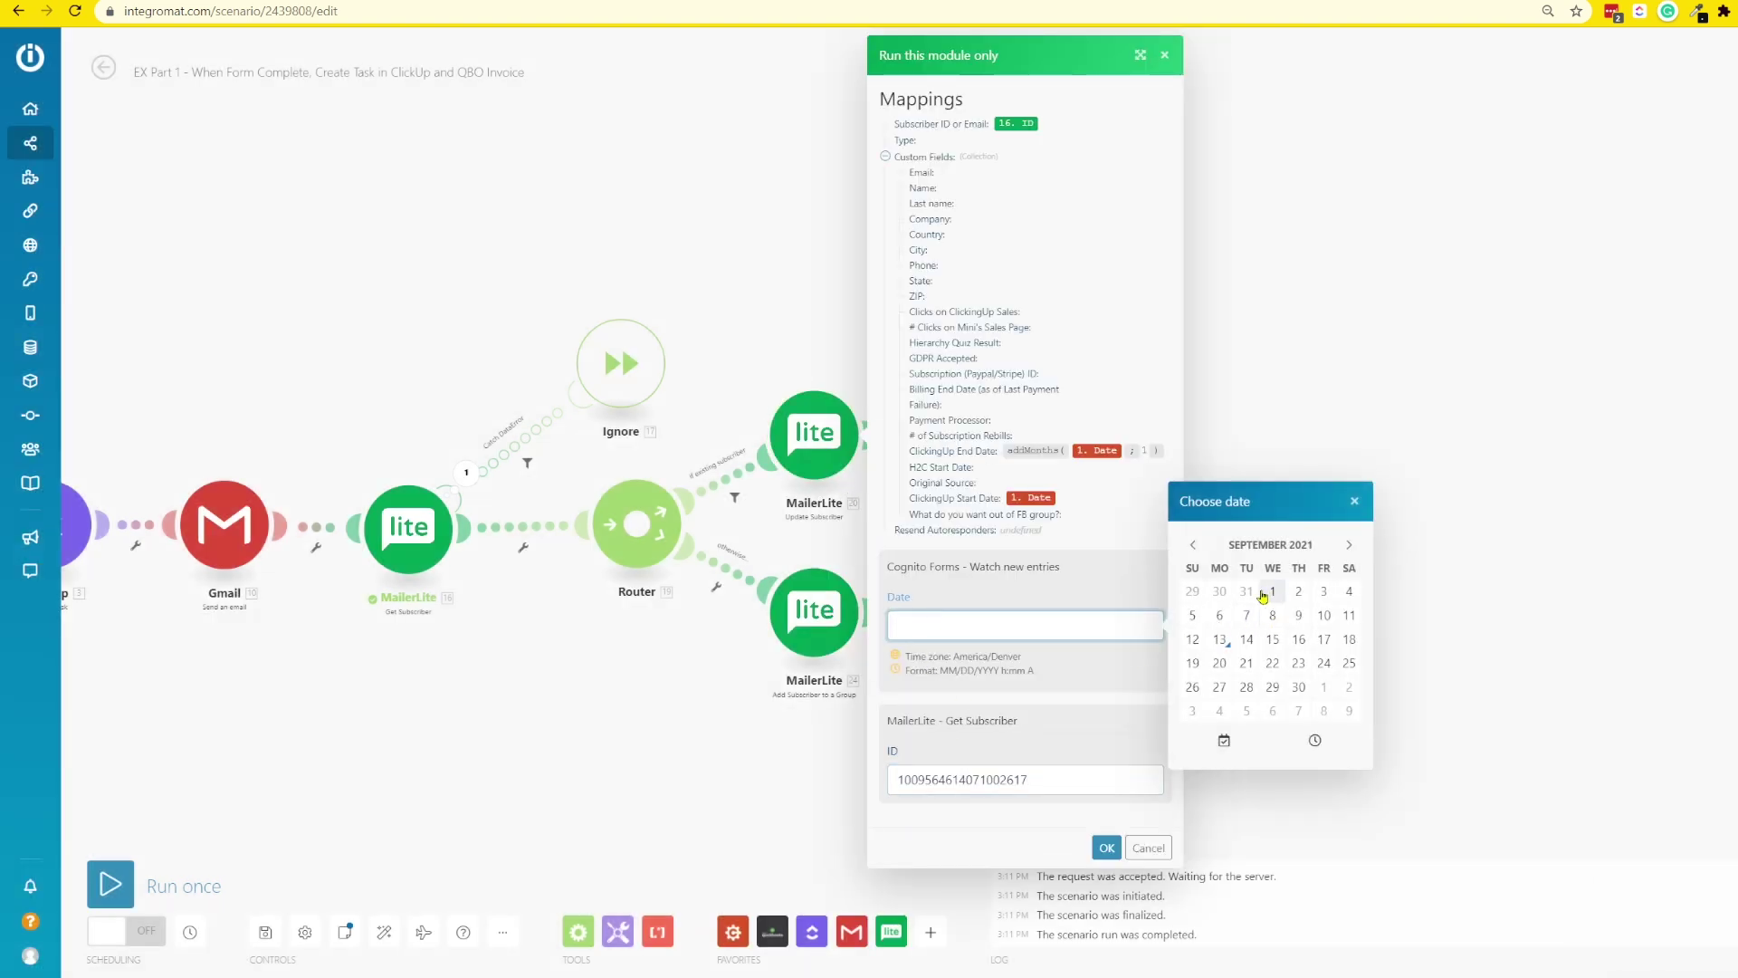
click(1268, 589)
click(1100, 848)
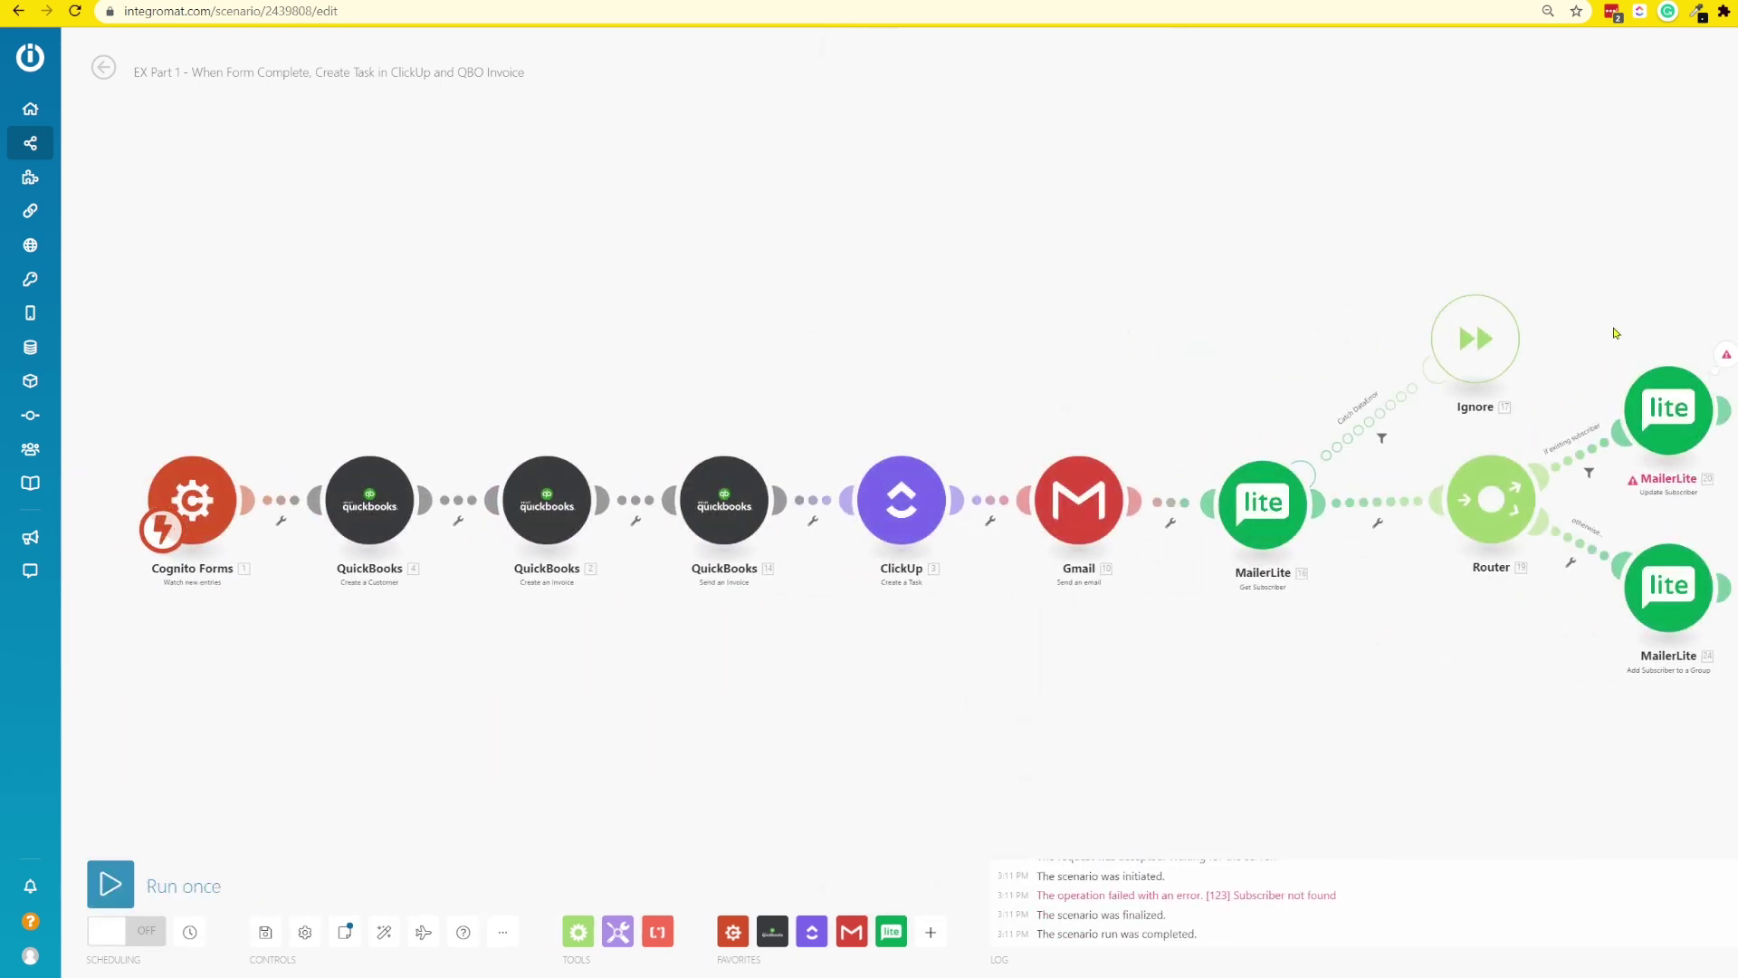
drag(1569, 394, 679, 341)
scroll(609, 366, up, 1)
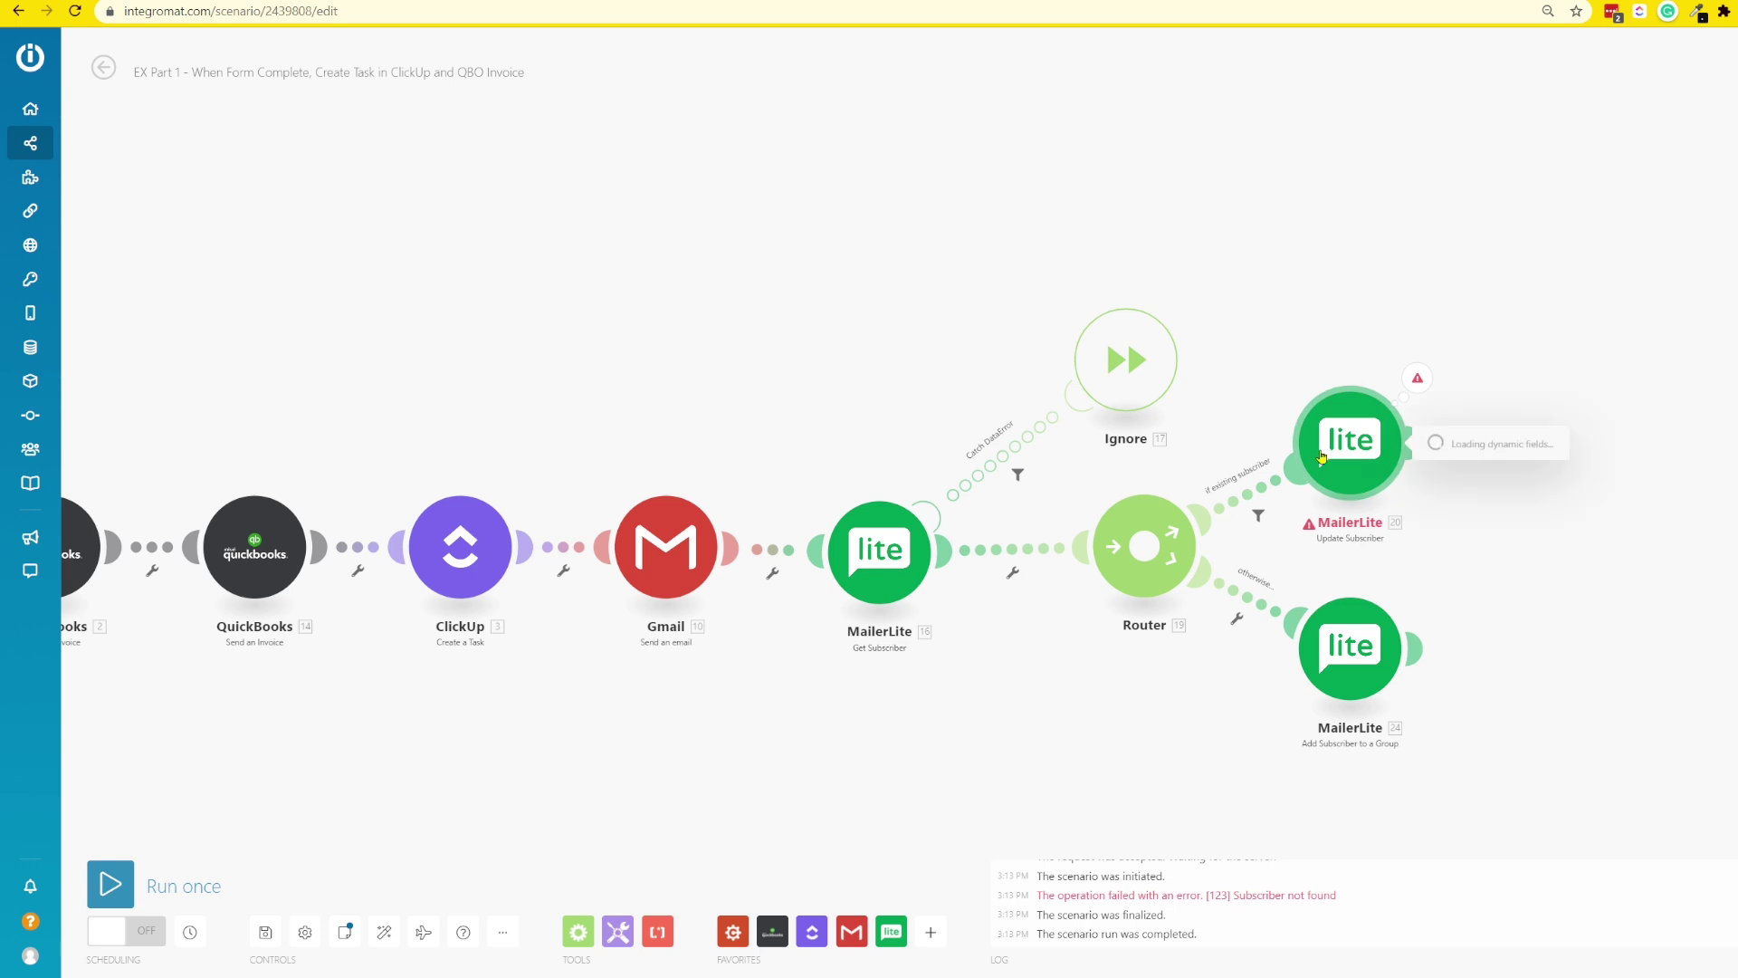
- Replace the 16. ID mapping in Subscriber ID or Email with the subscriber's Email and save
click(1559, 230)
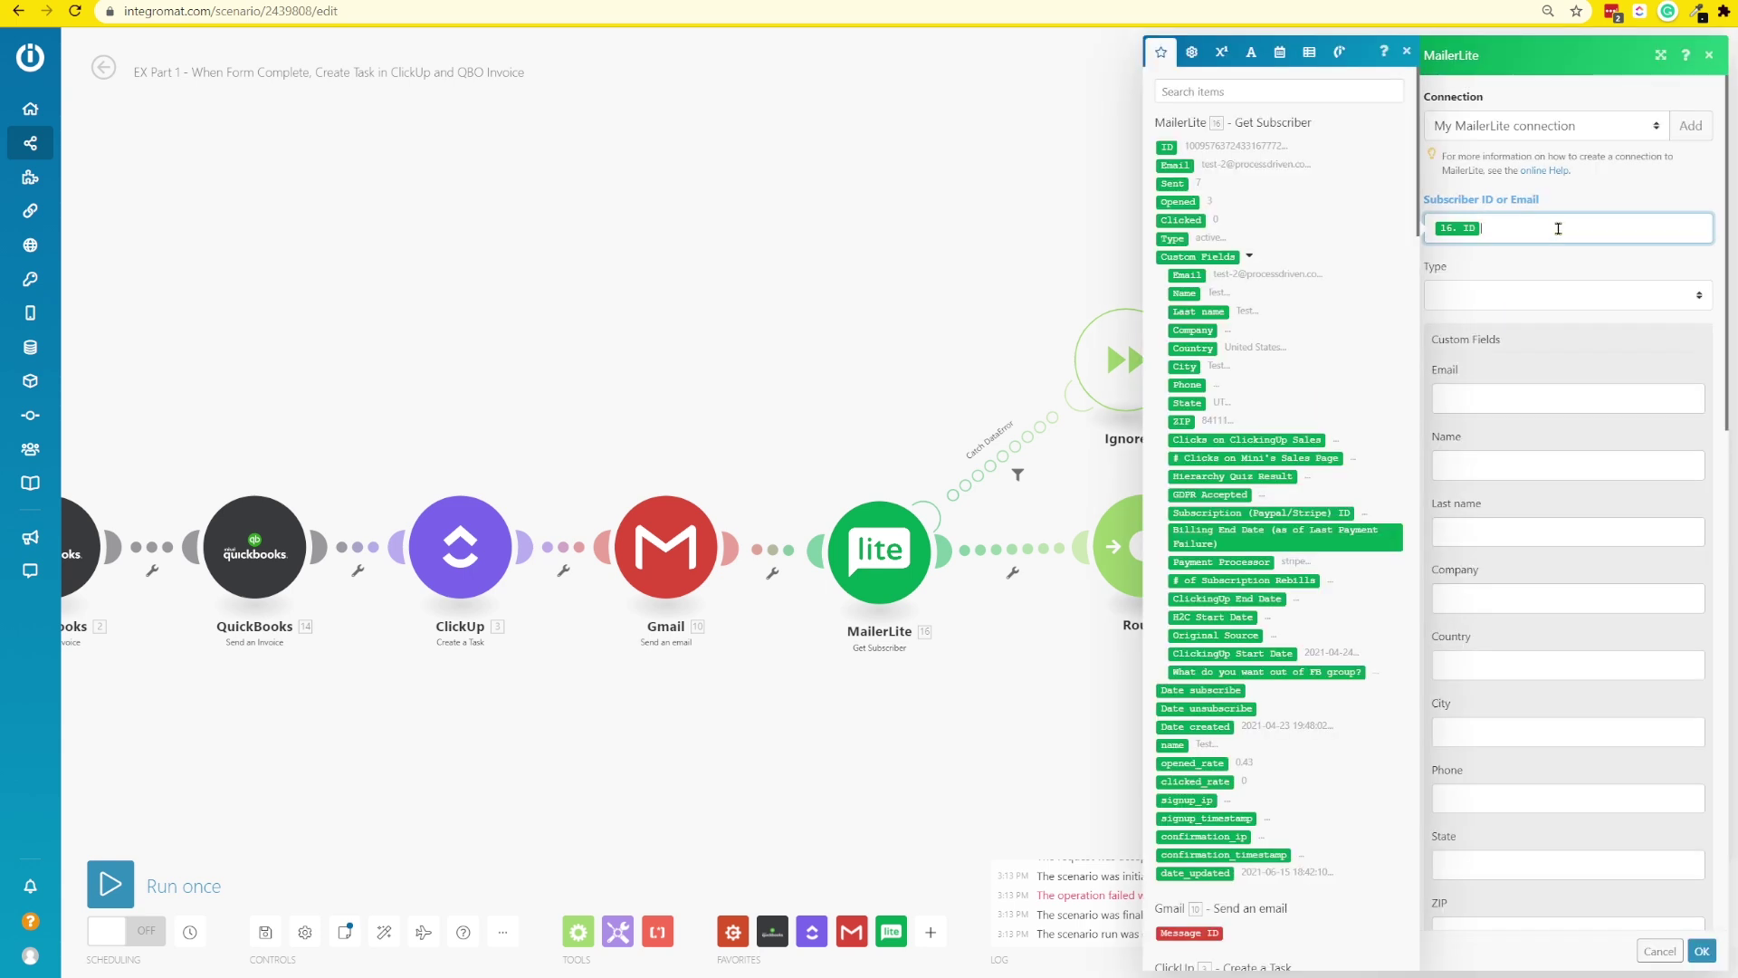
key(BackSpace)
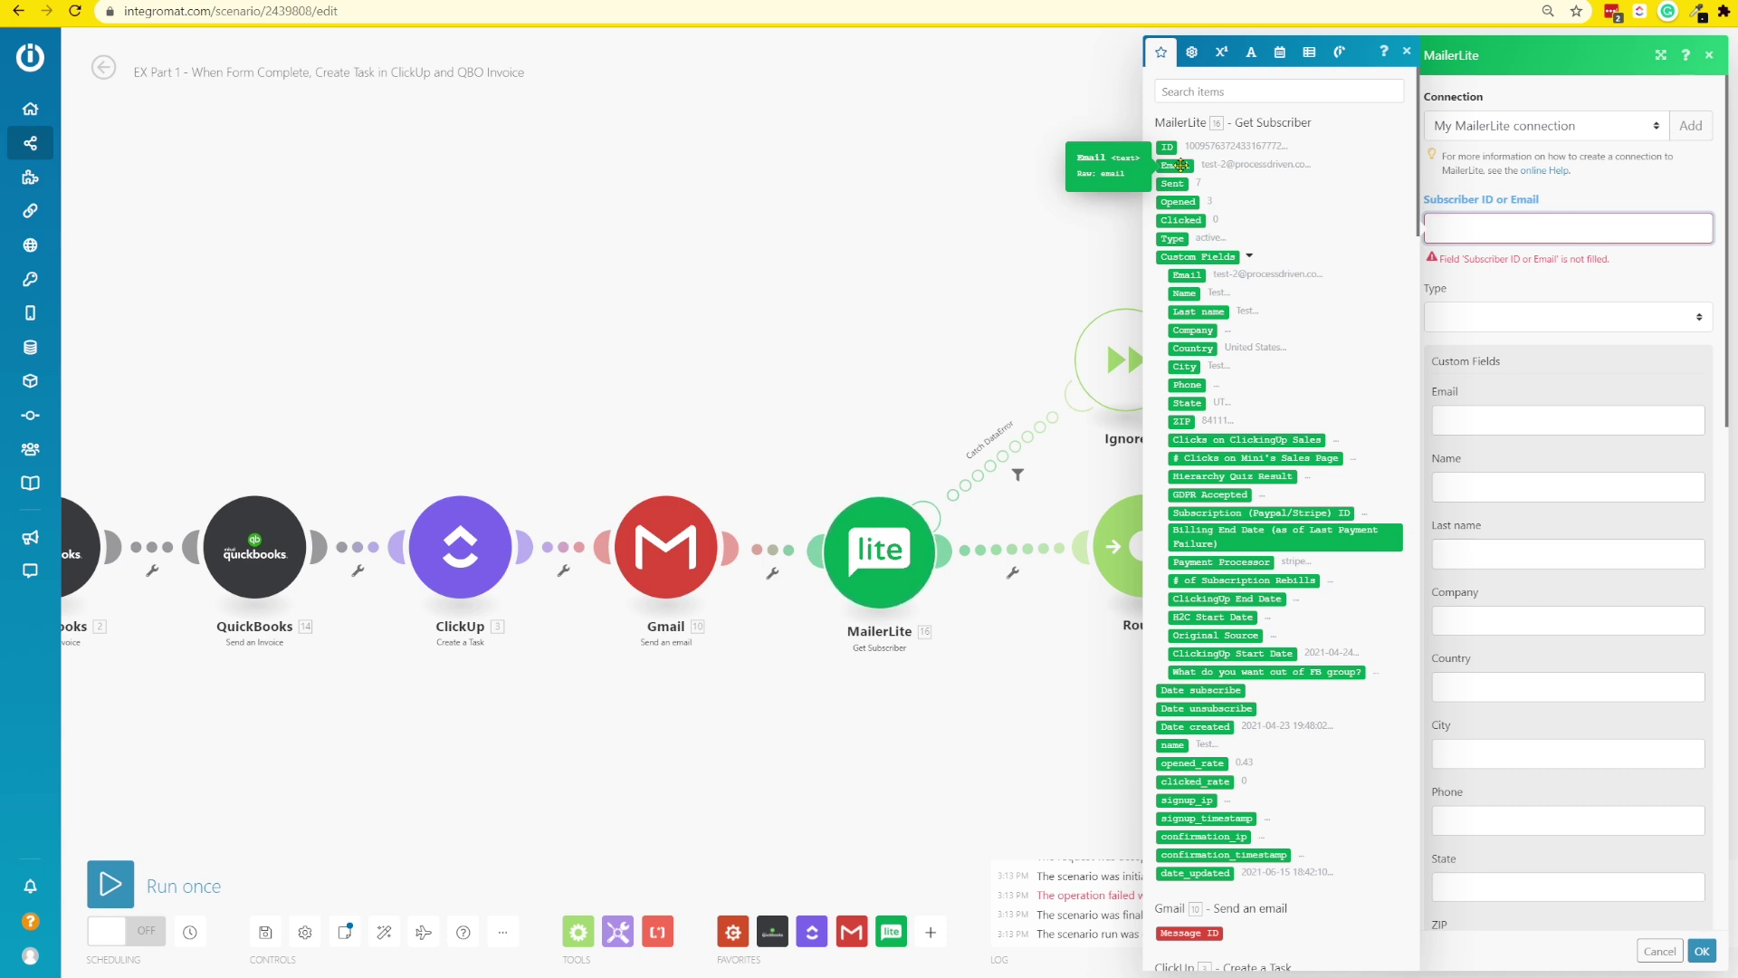
click(1174, 165)
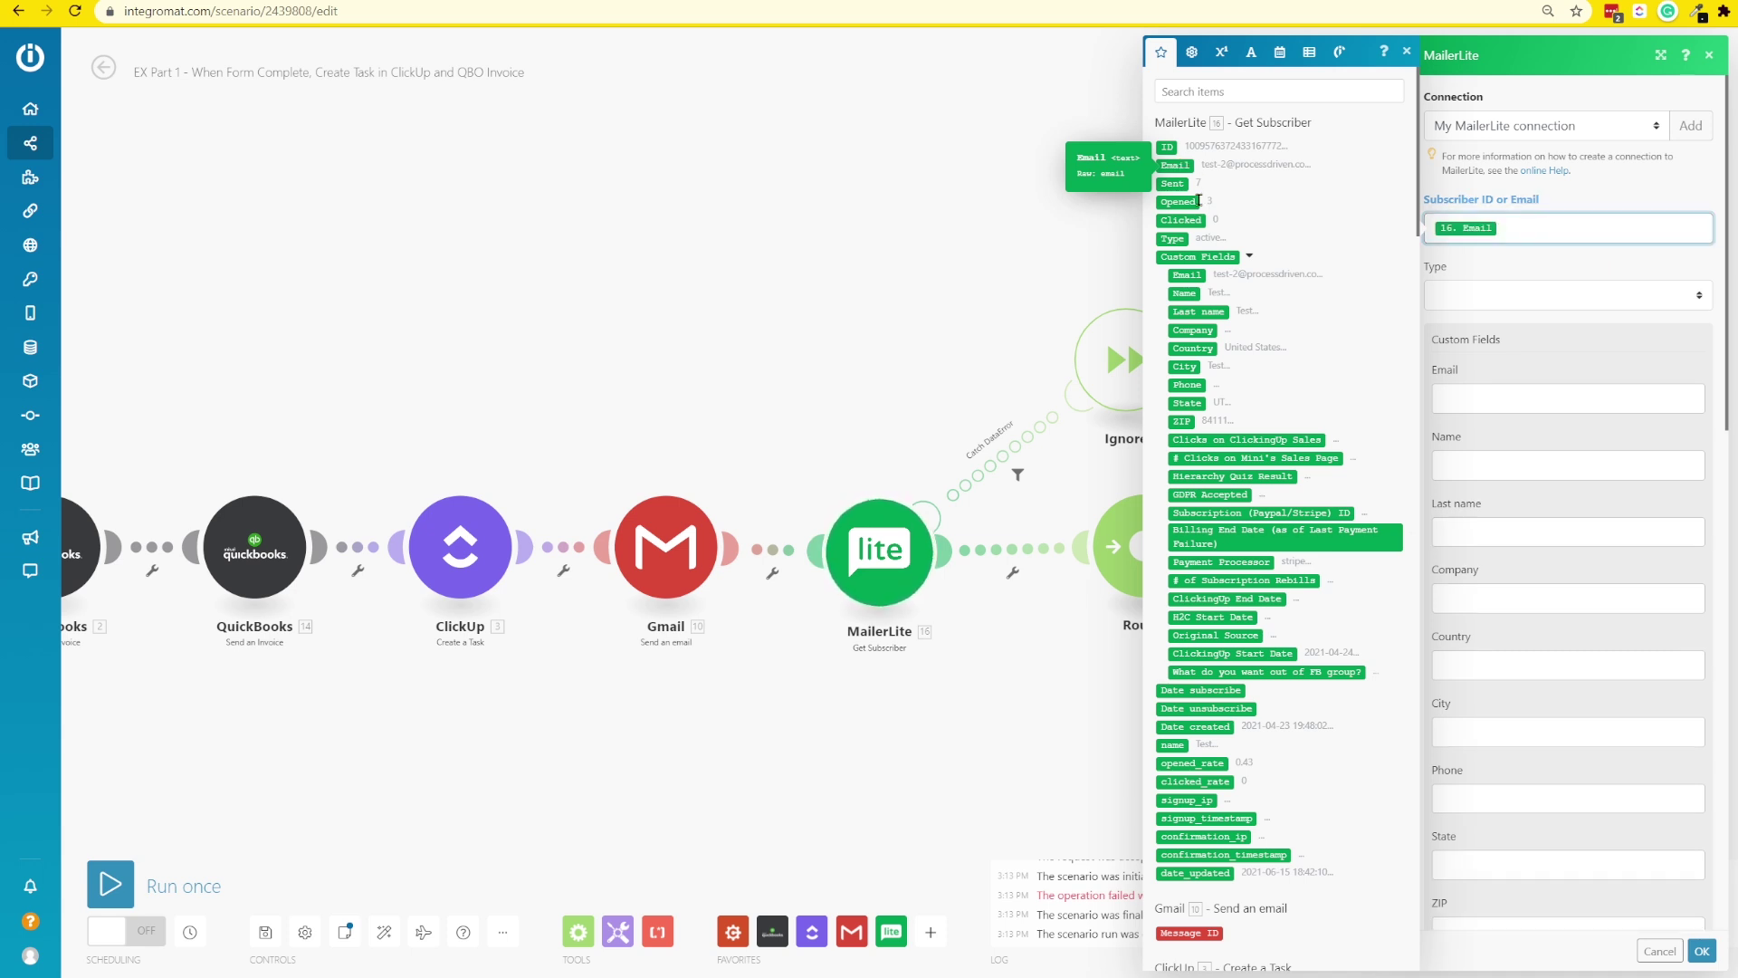
click(1652, 969)
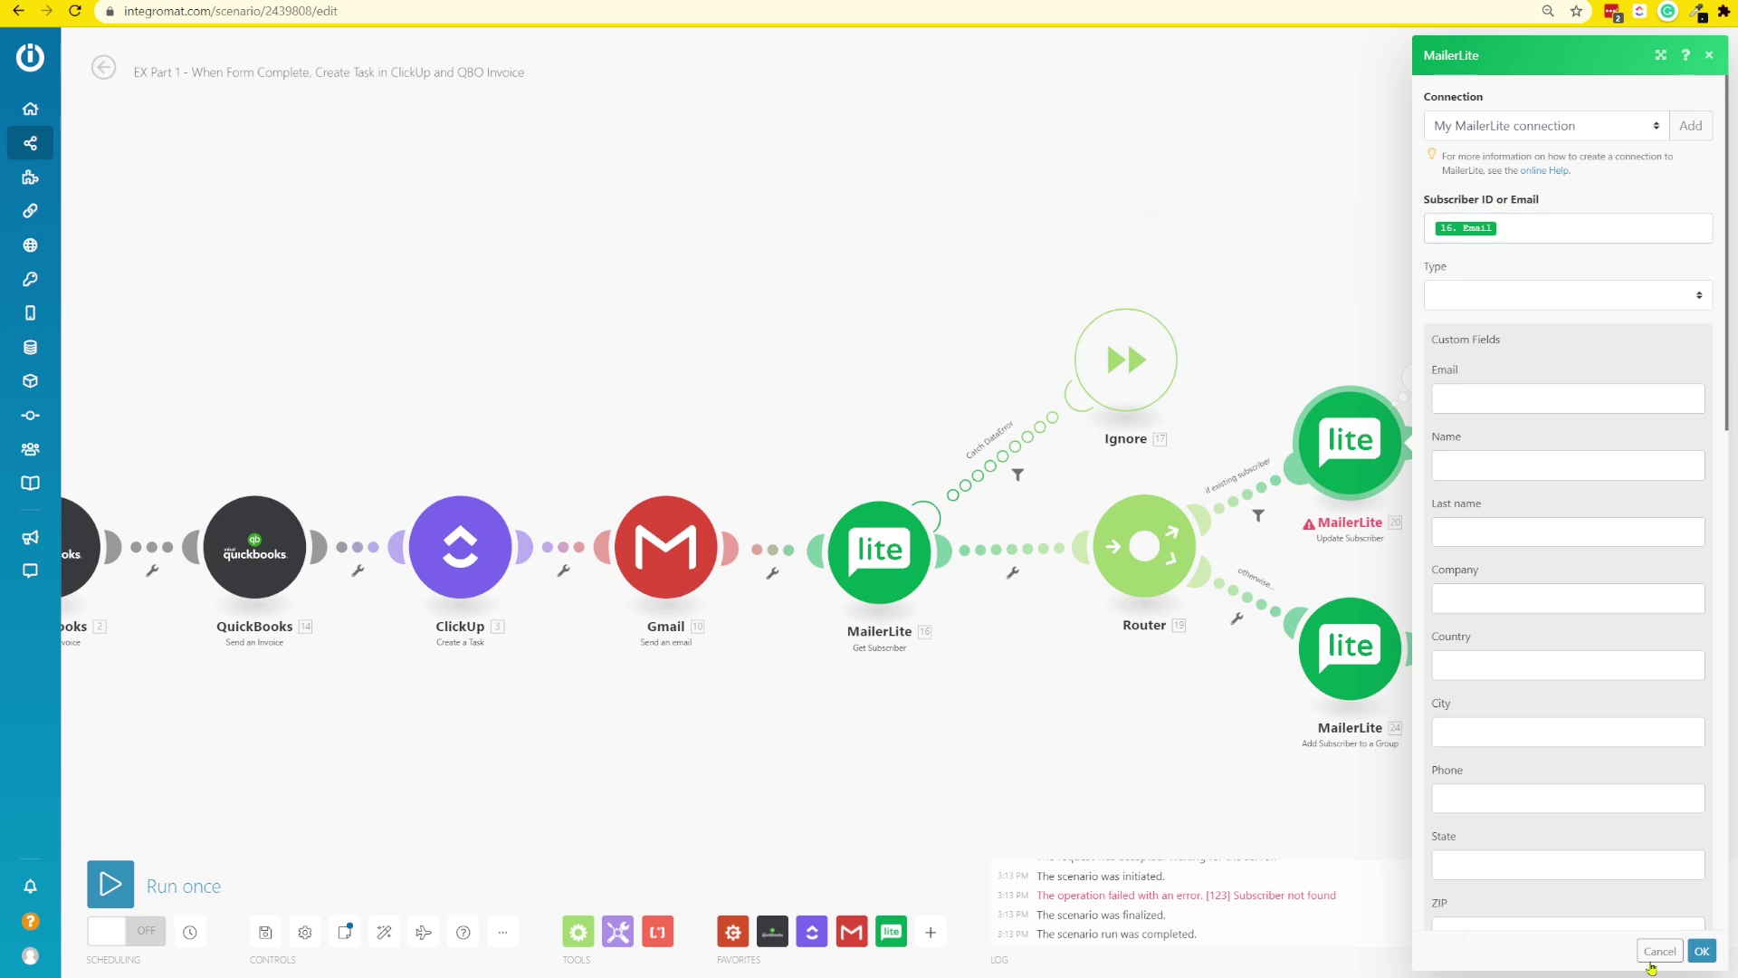
click(1702, 951)
click(1370, 681)
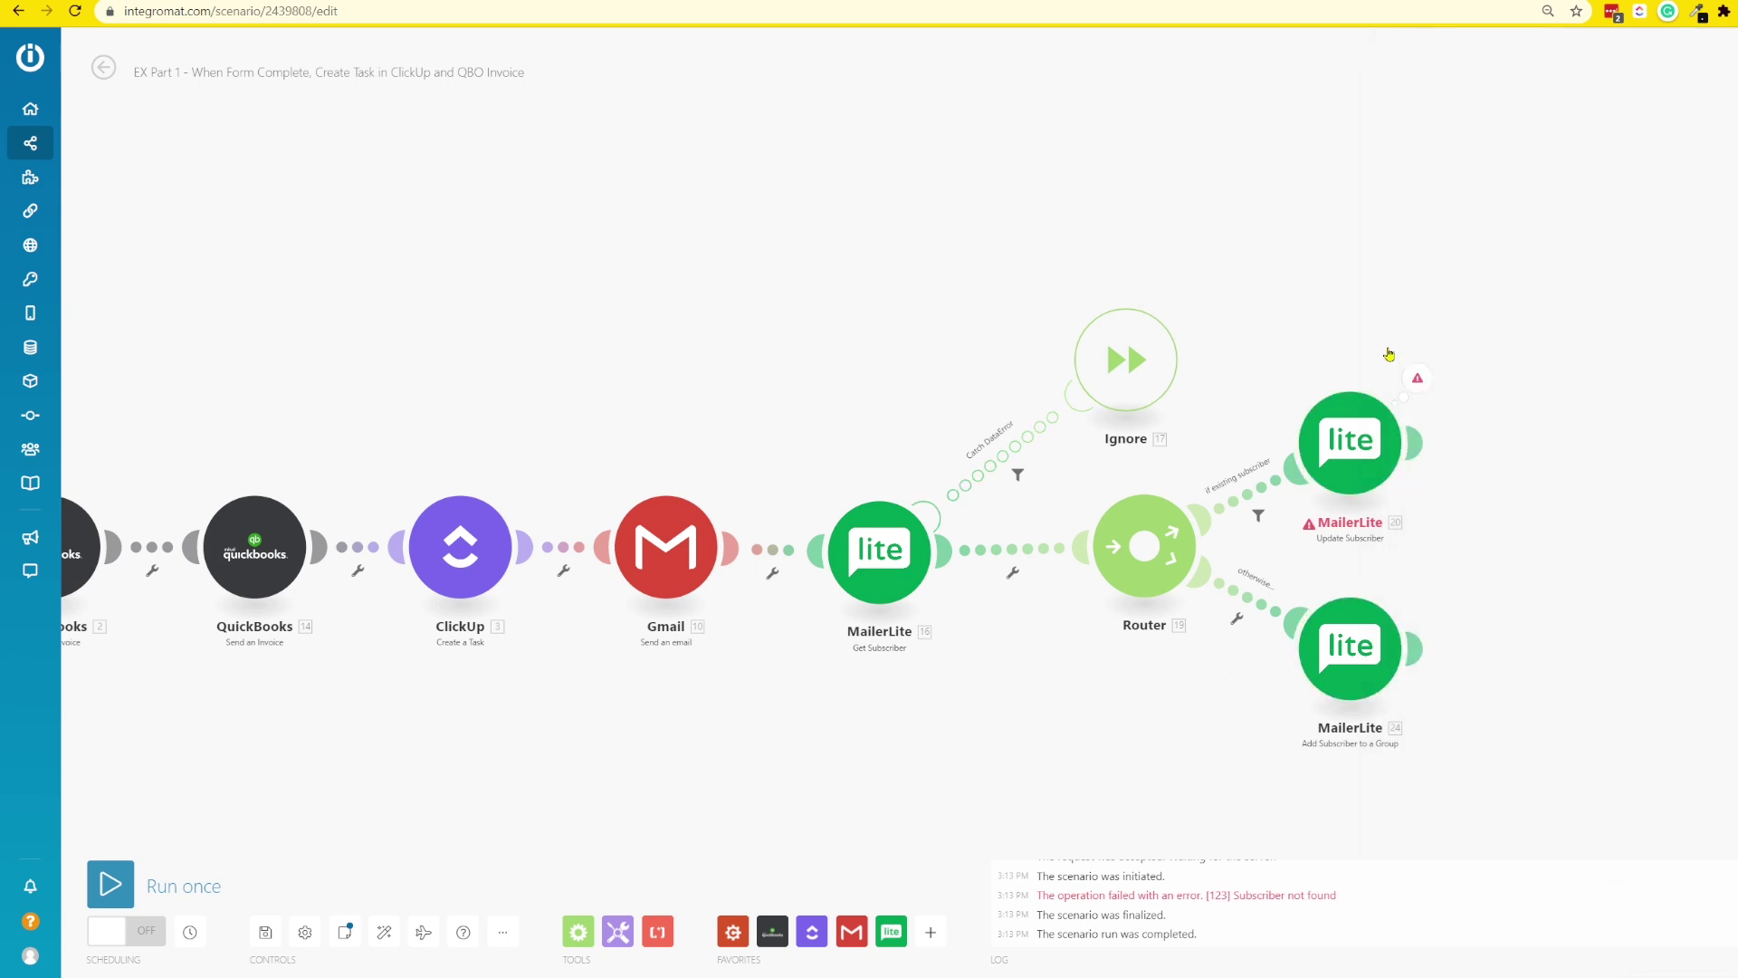
- Run Update Subscriber alone with a test email and date, then check its result
right_click(1363, 456)
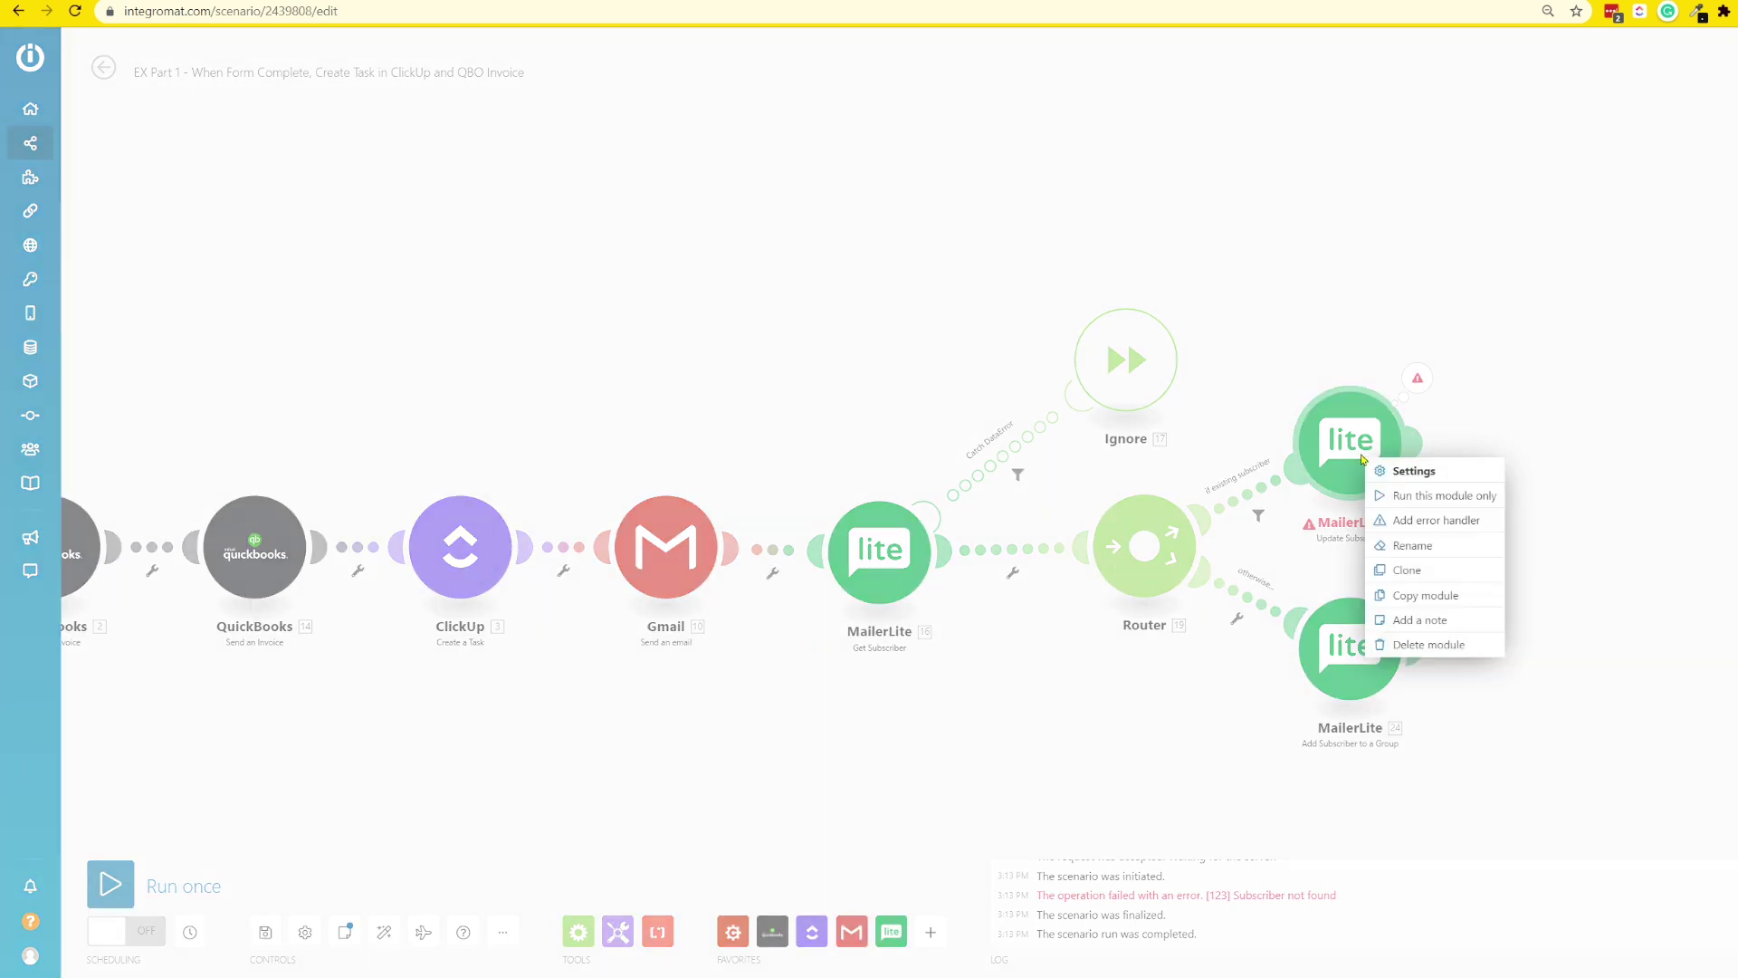
click(1440, 495)
click(1495, 771)
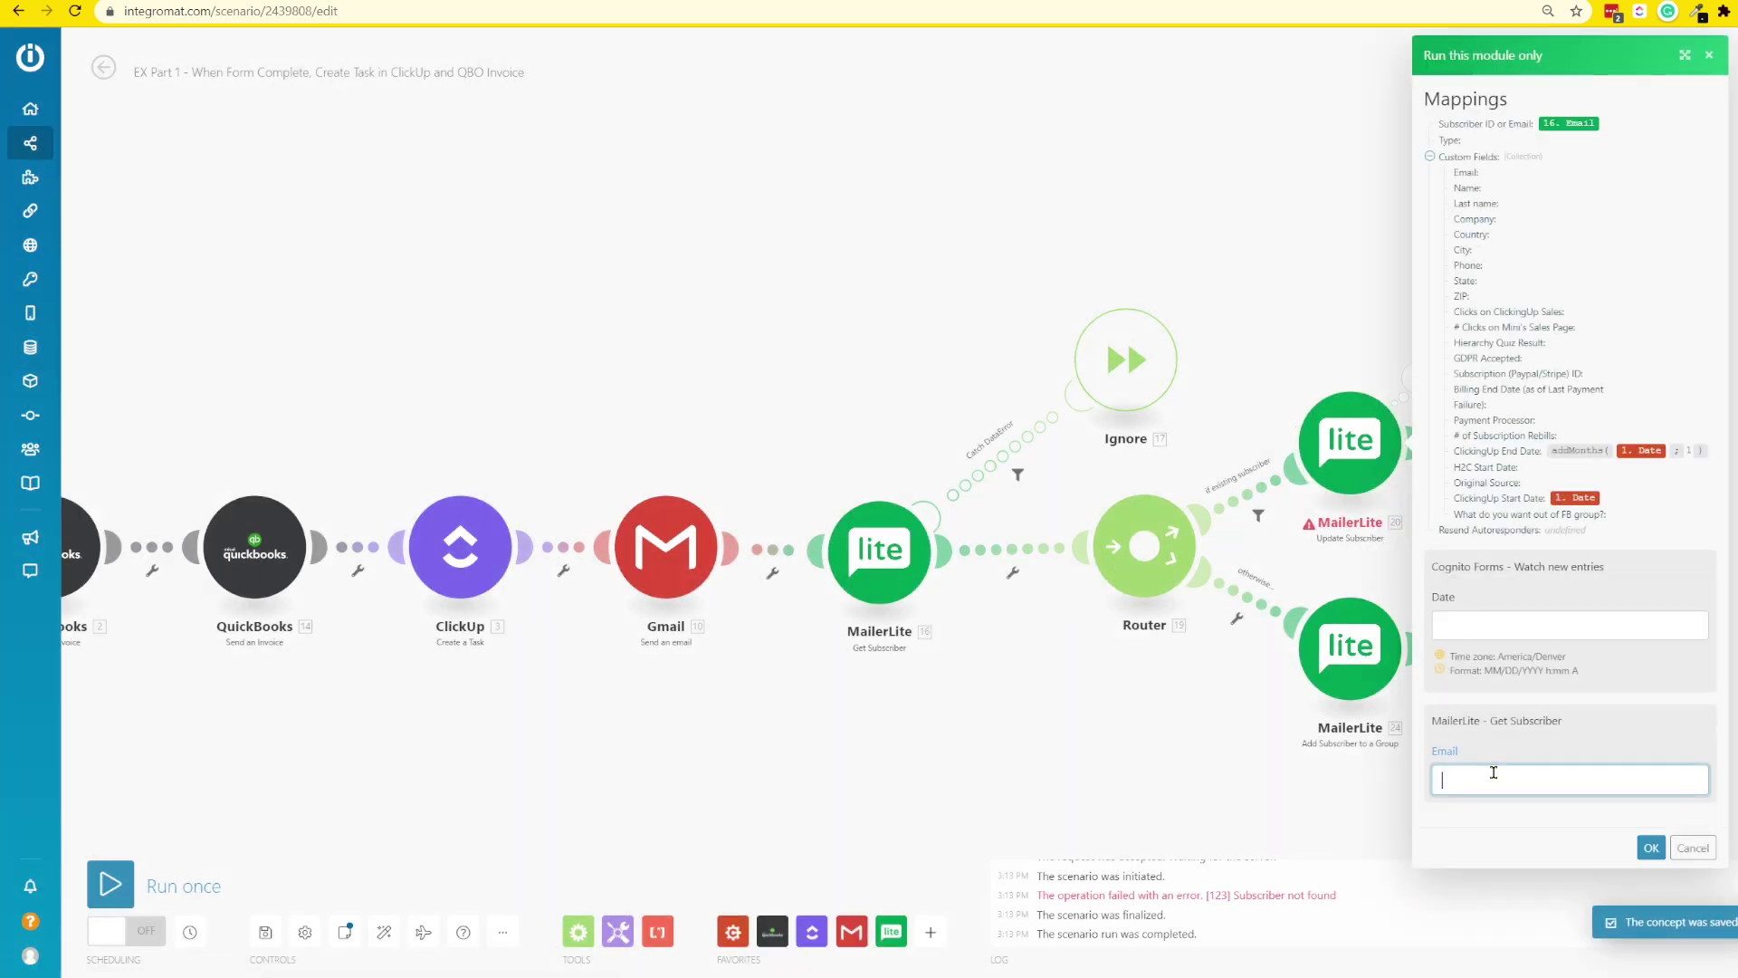
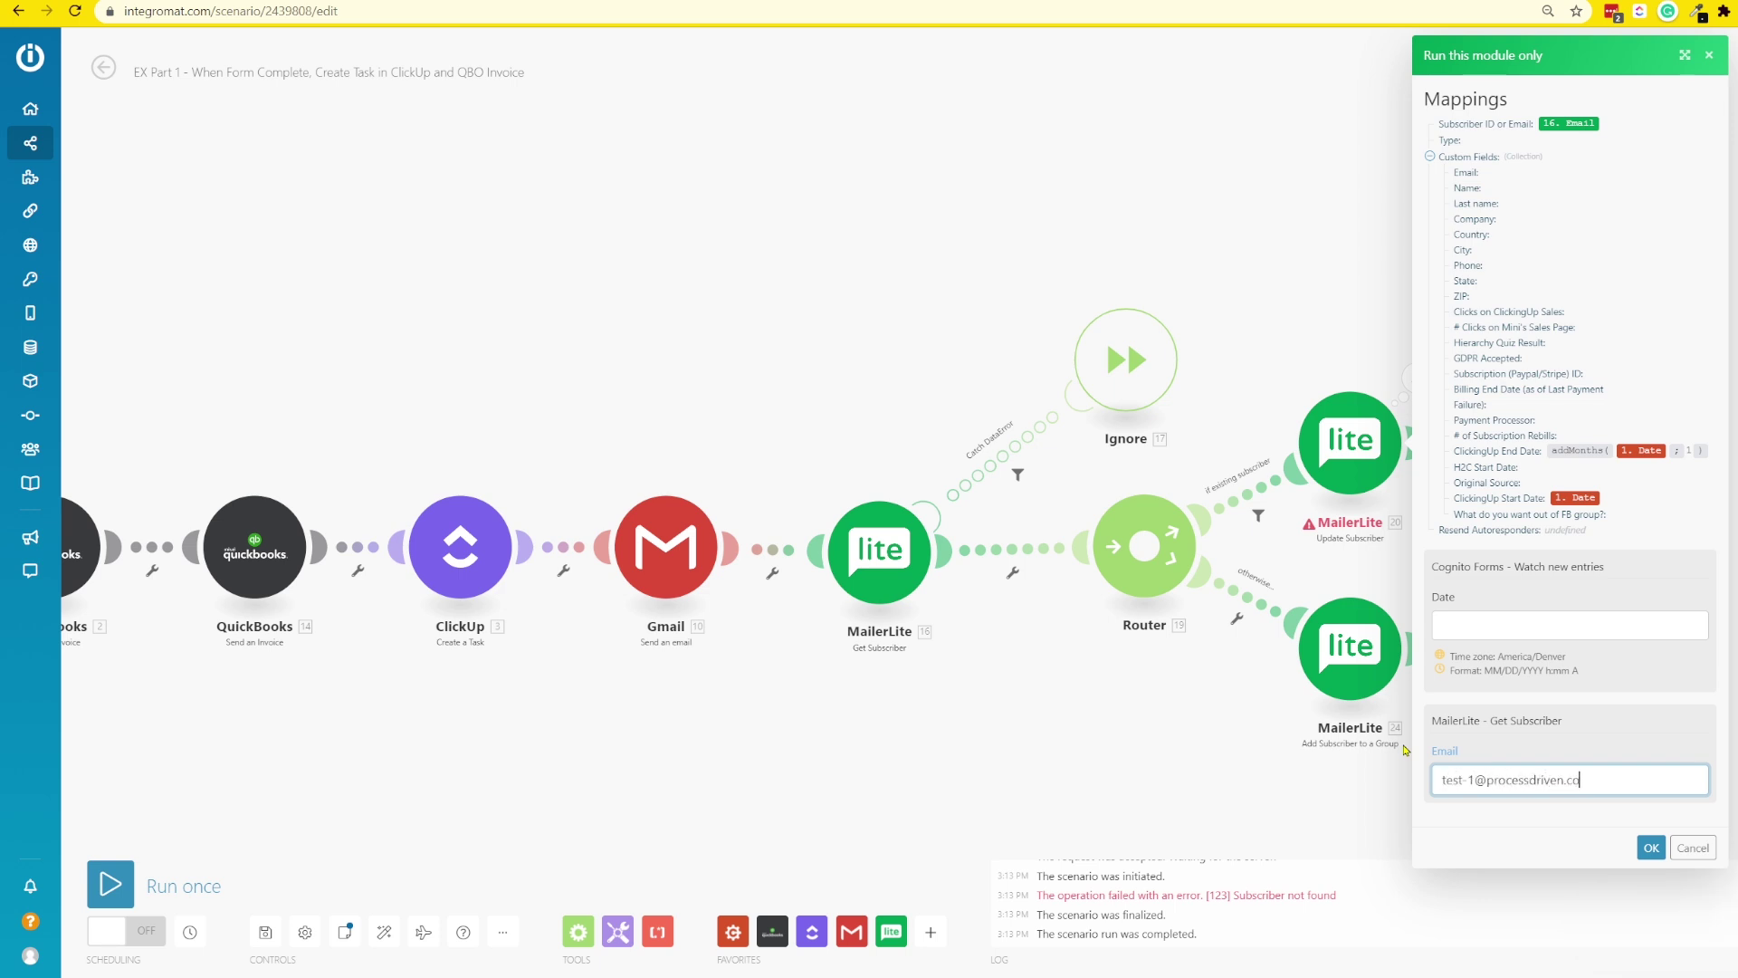
click(1565, 623)
click(1649, 849)
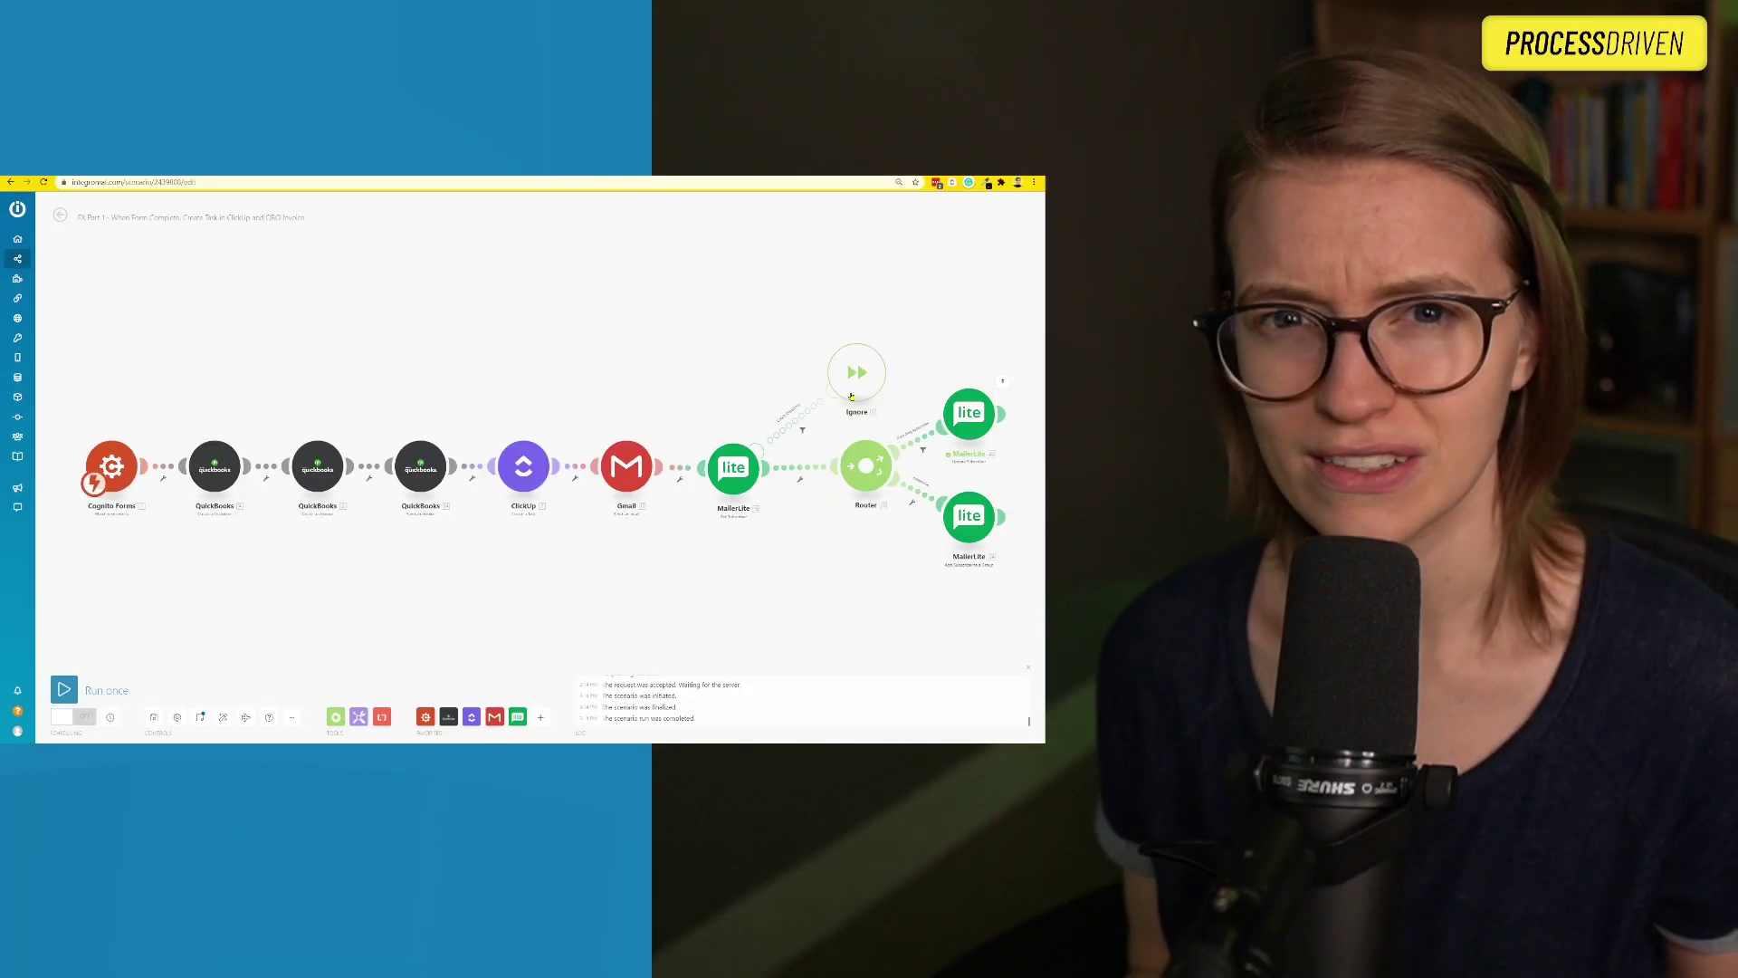
click(958, 412)
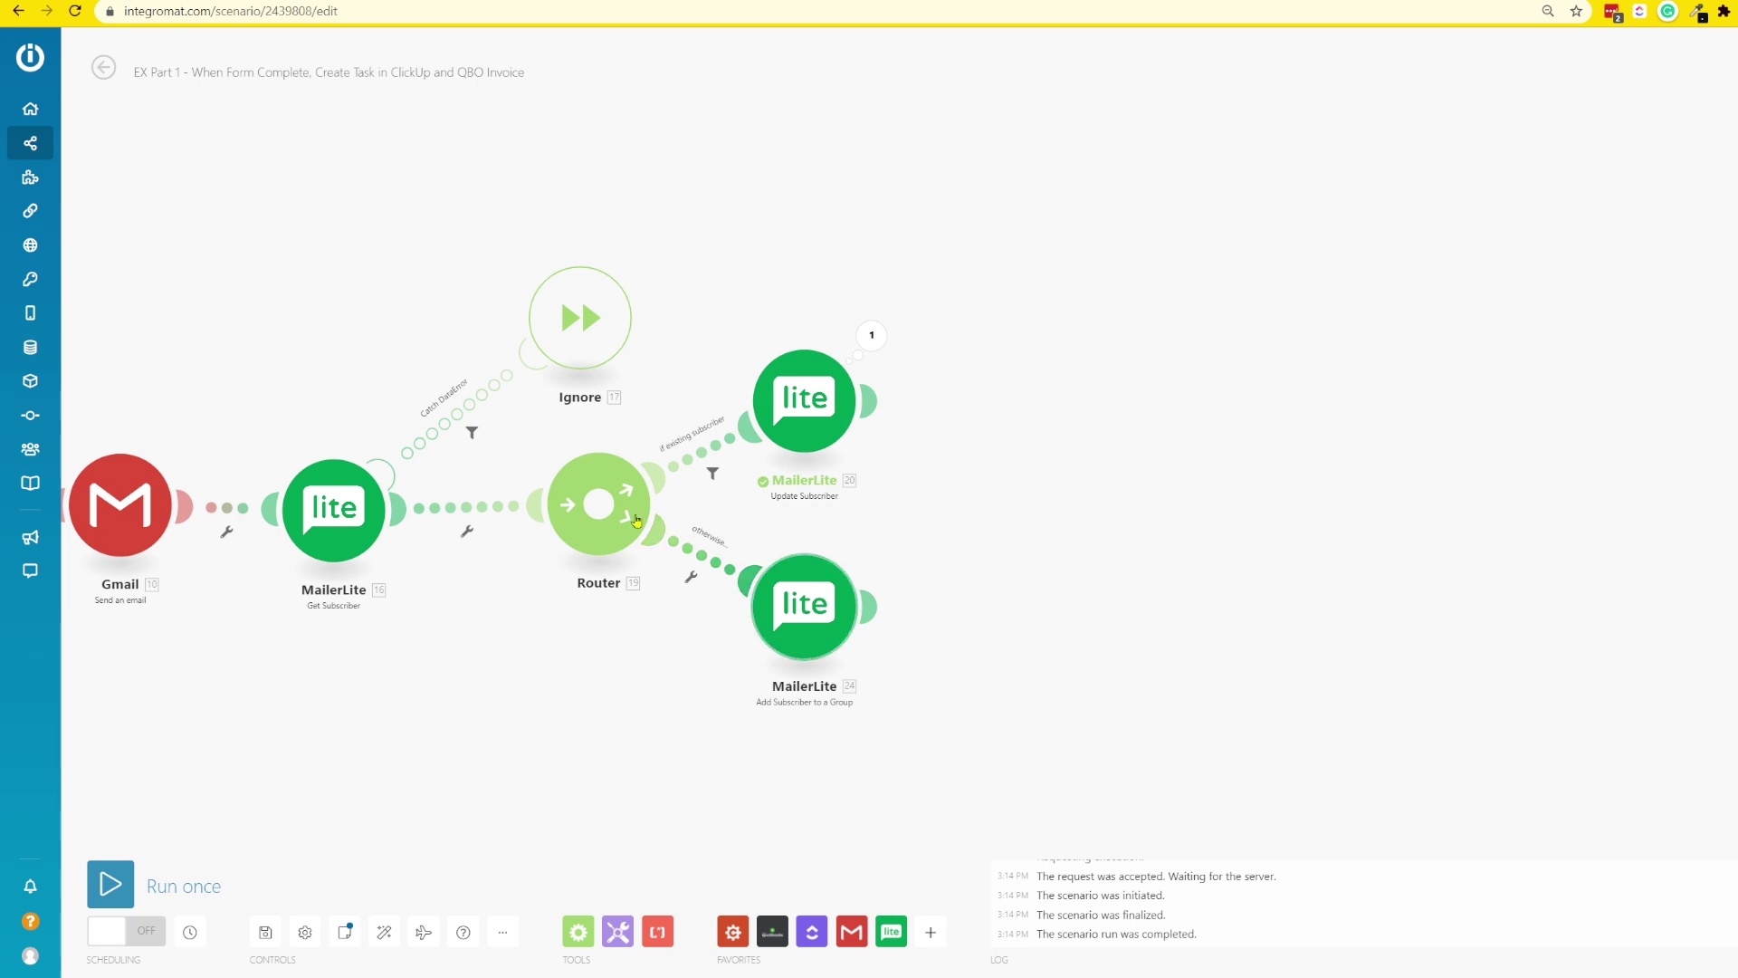
- Run Add Subscriber to a Group alone with Test, Test Inc, USA and 09/01/2021, then view its output
click(671, 540)
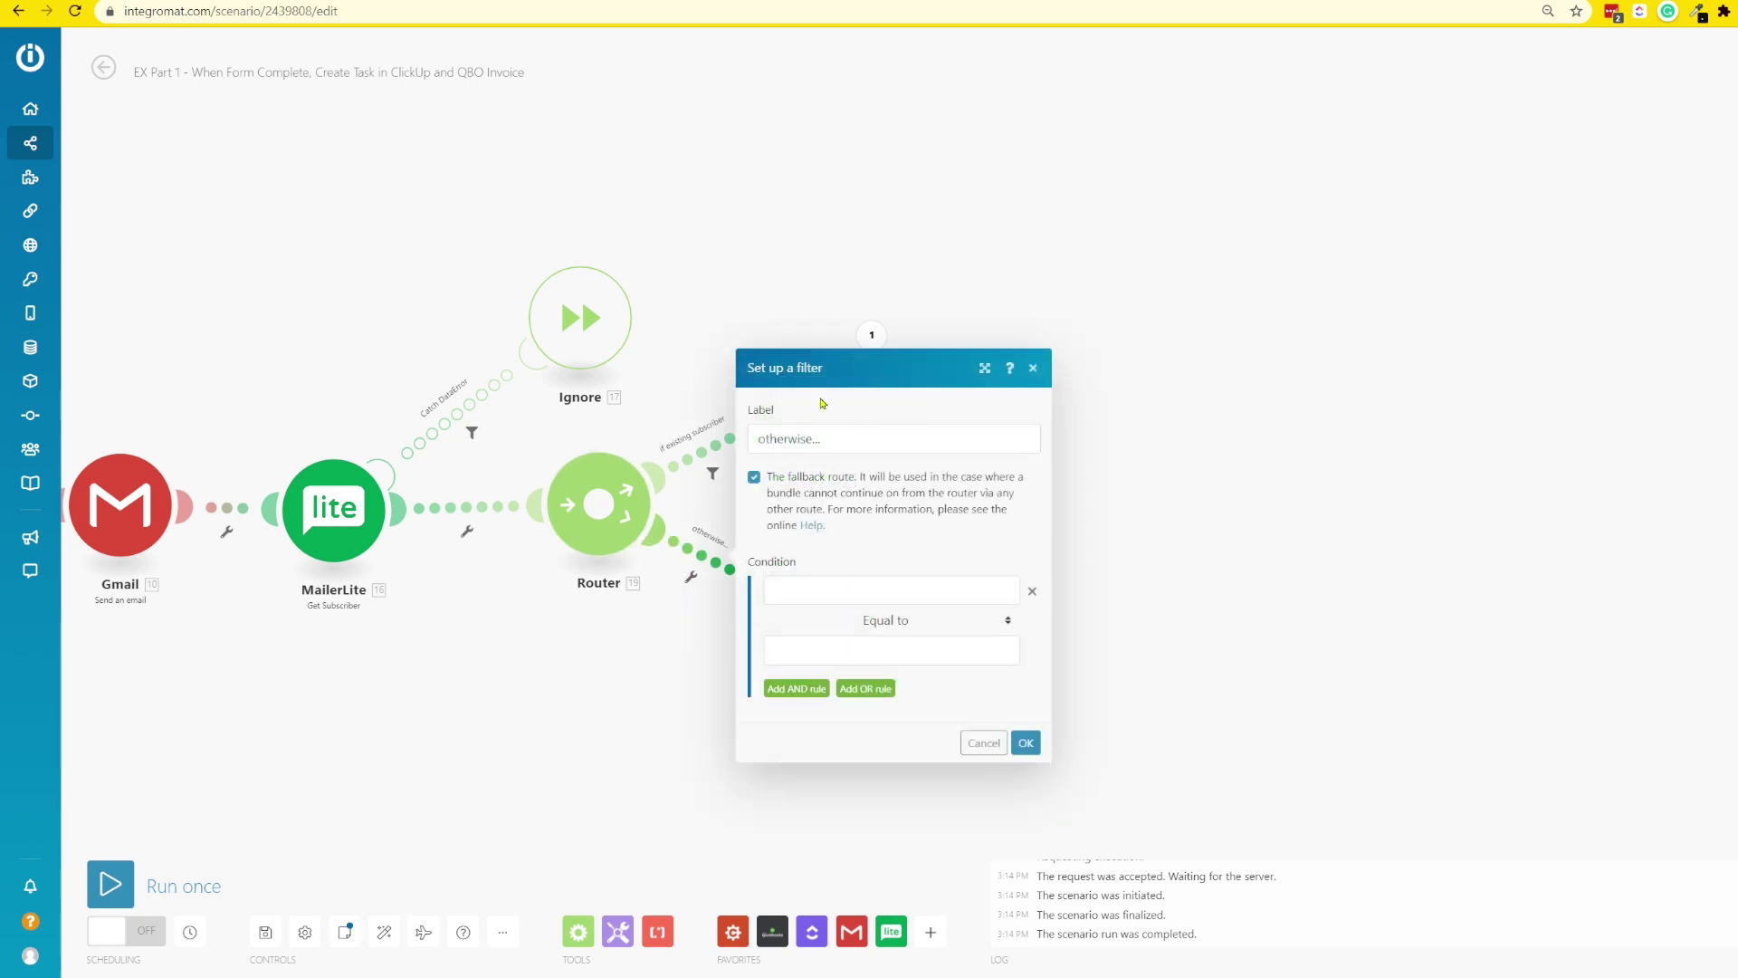
key(Escape)
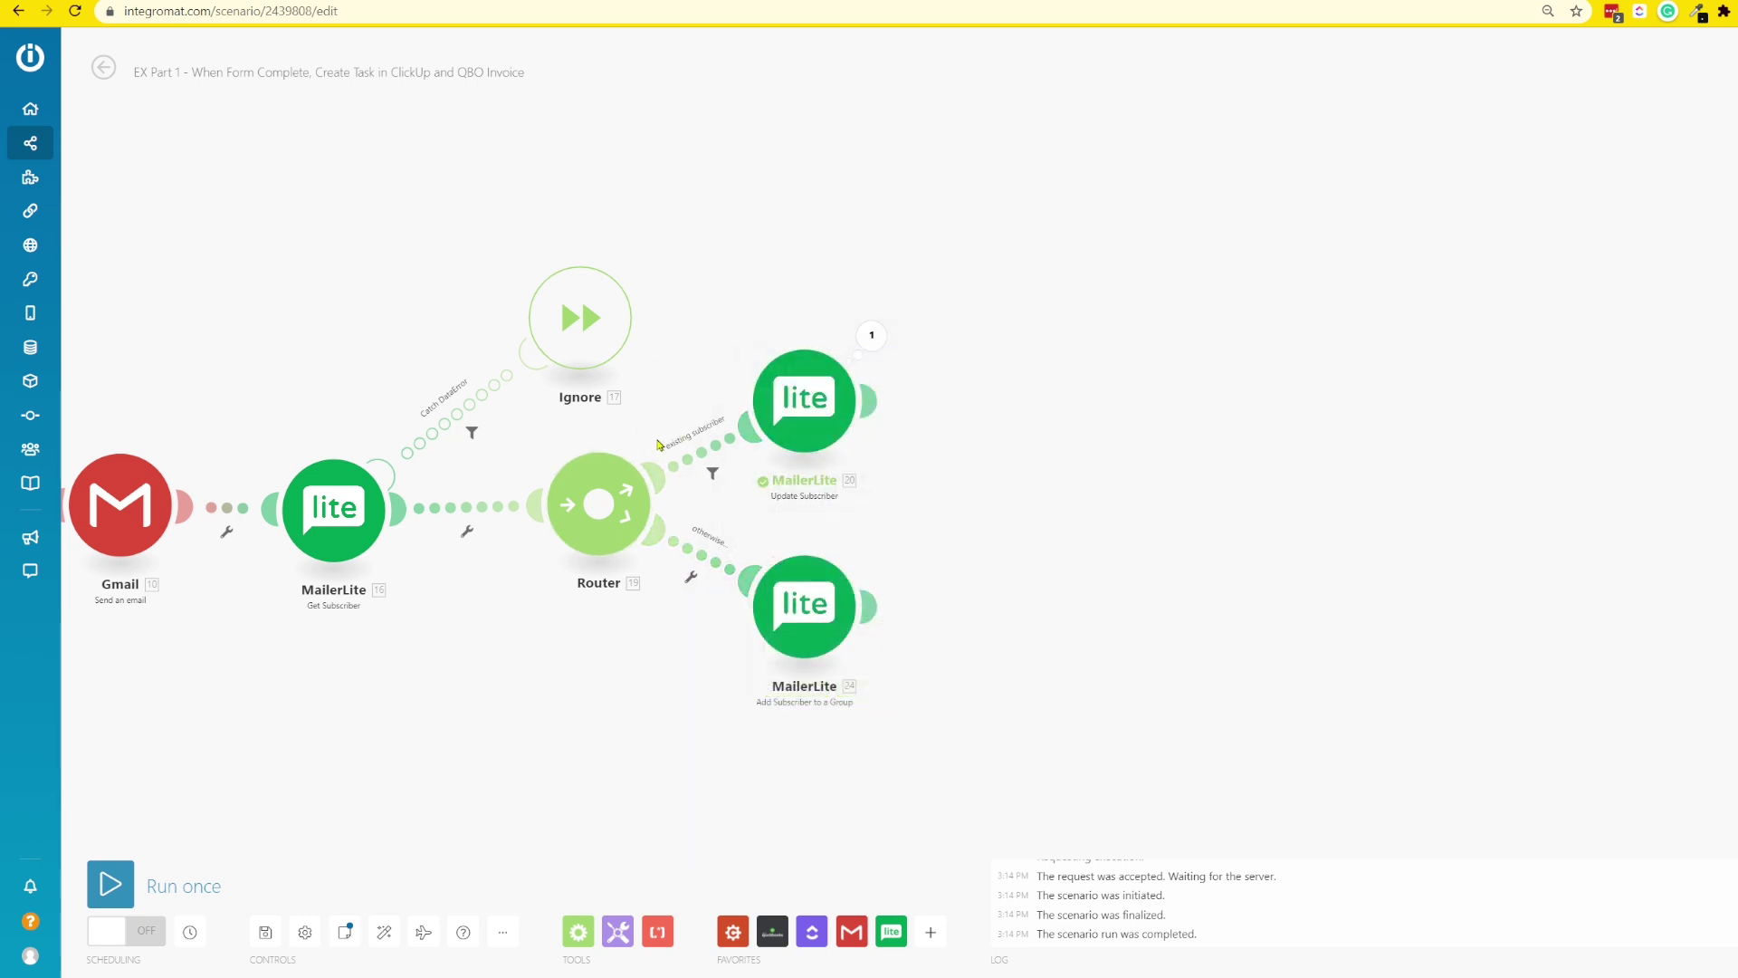
right_click(818, 613)
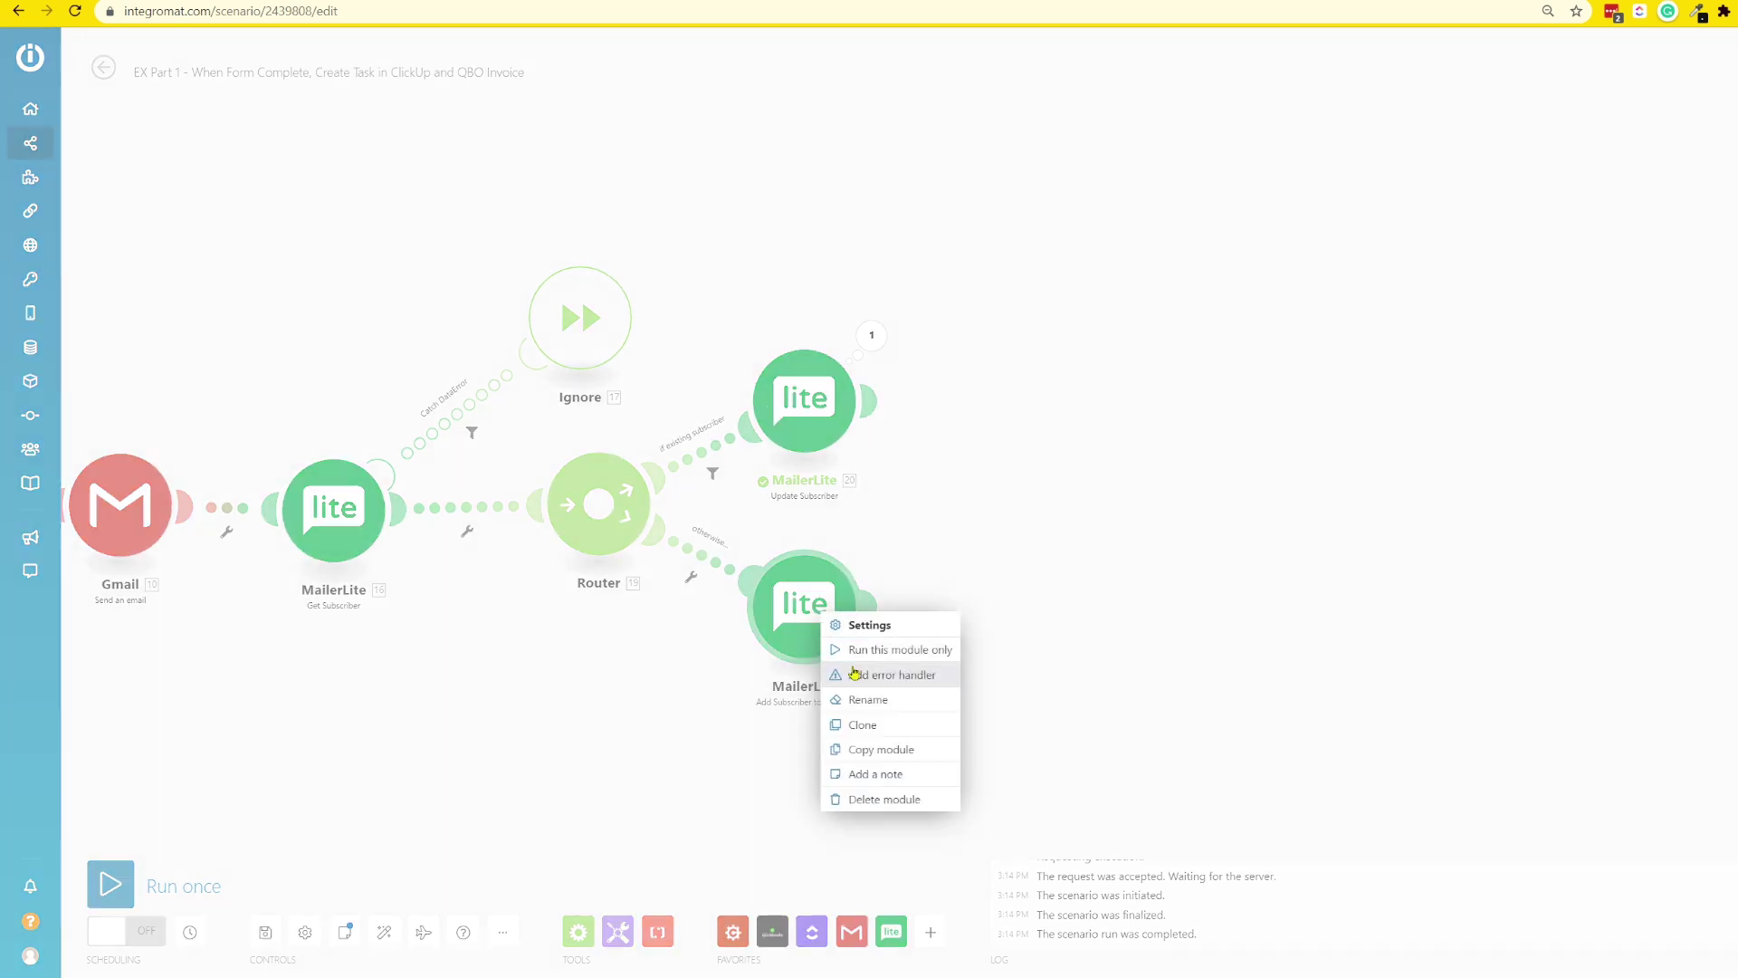
click(890, 649)
scroll(967, 644, down, 2)
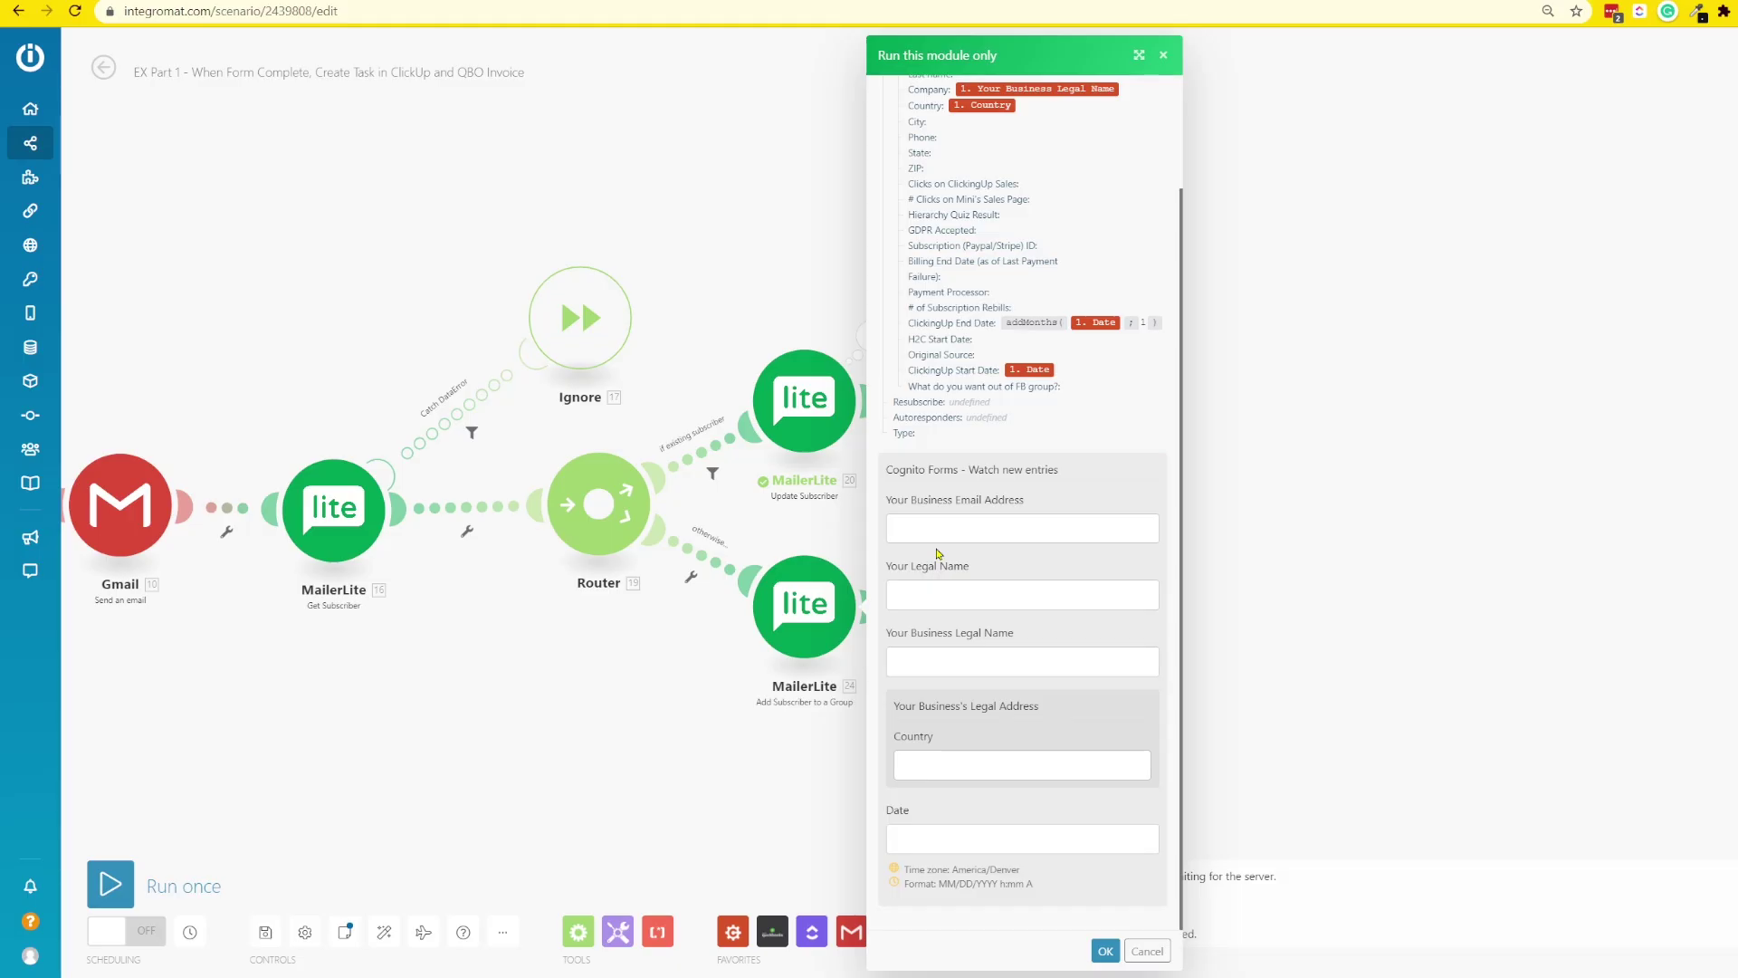
click(921, 533)
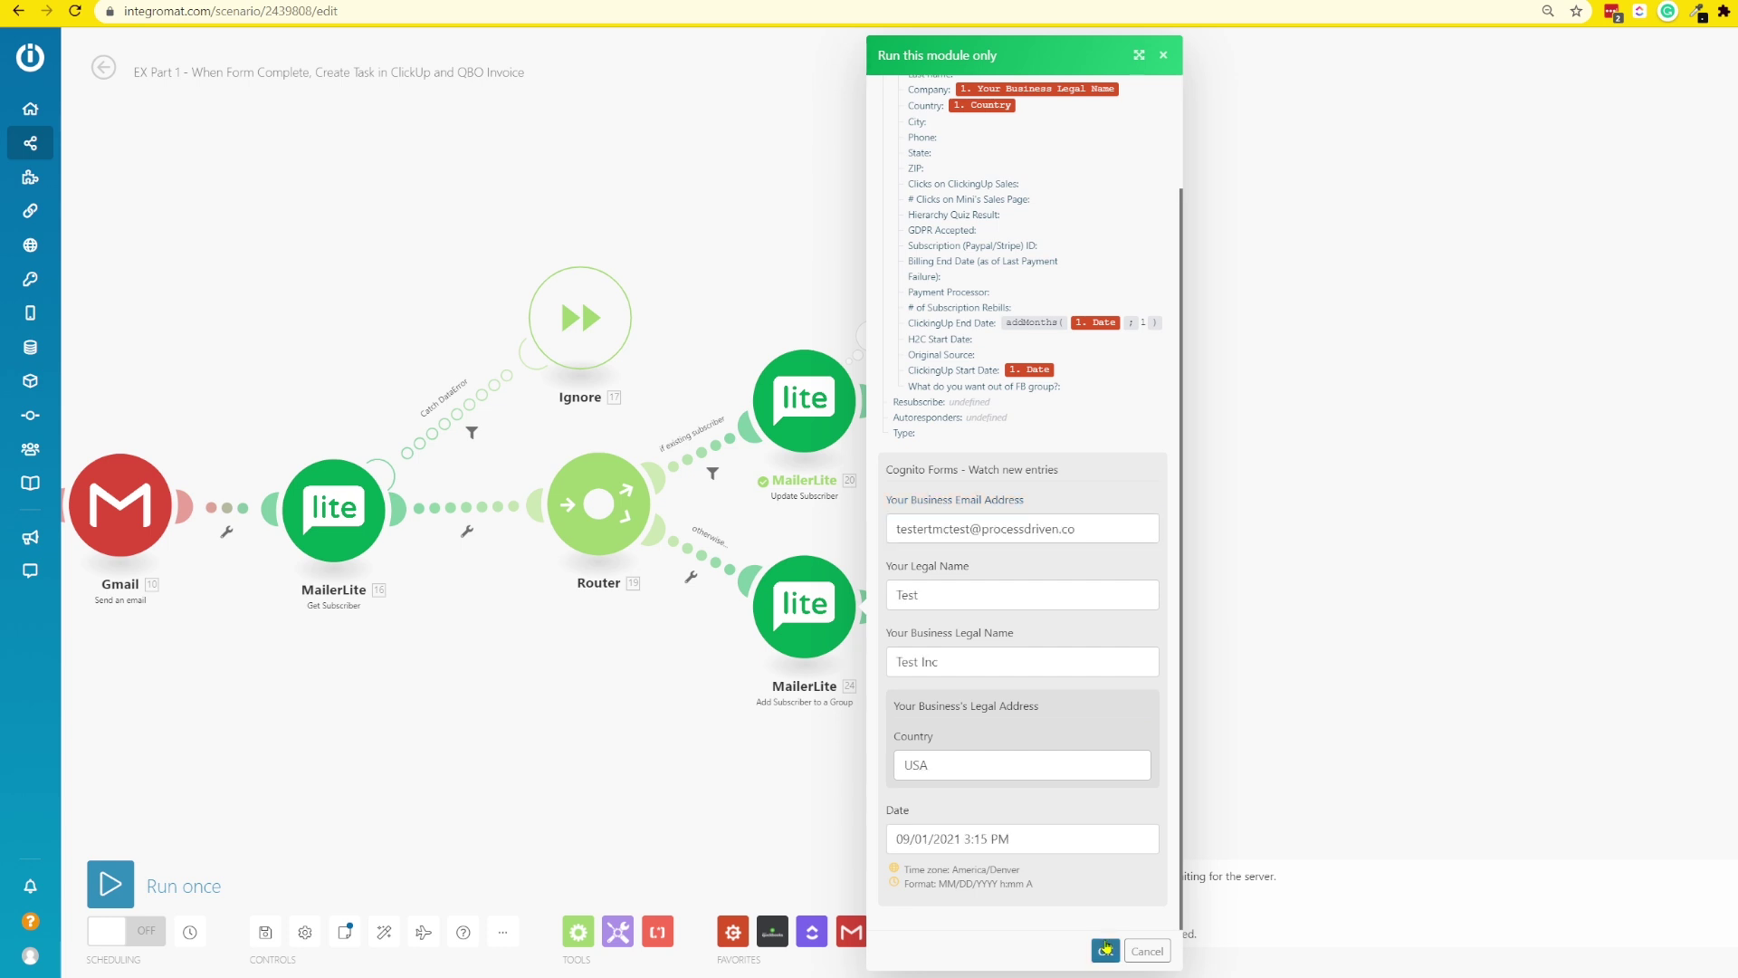
click(1105, 948)
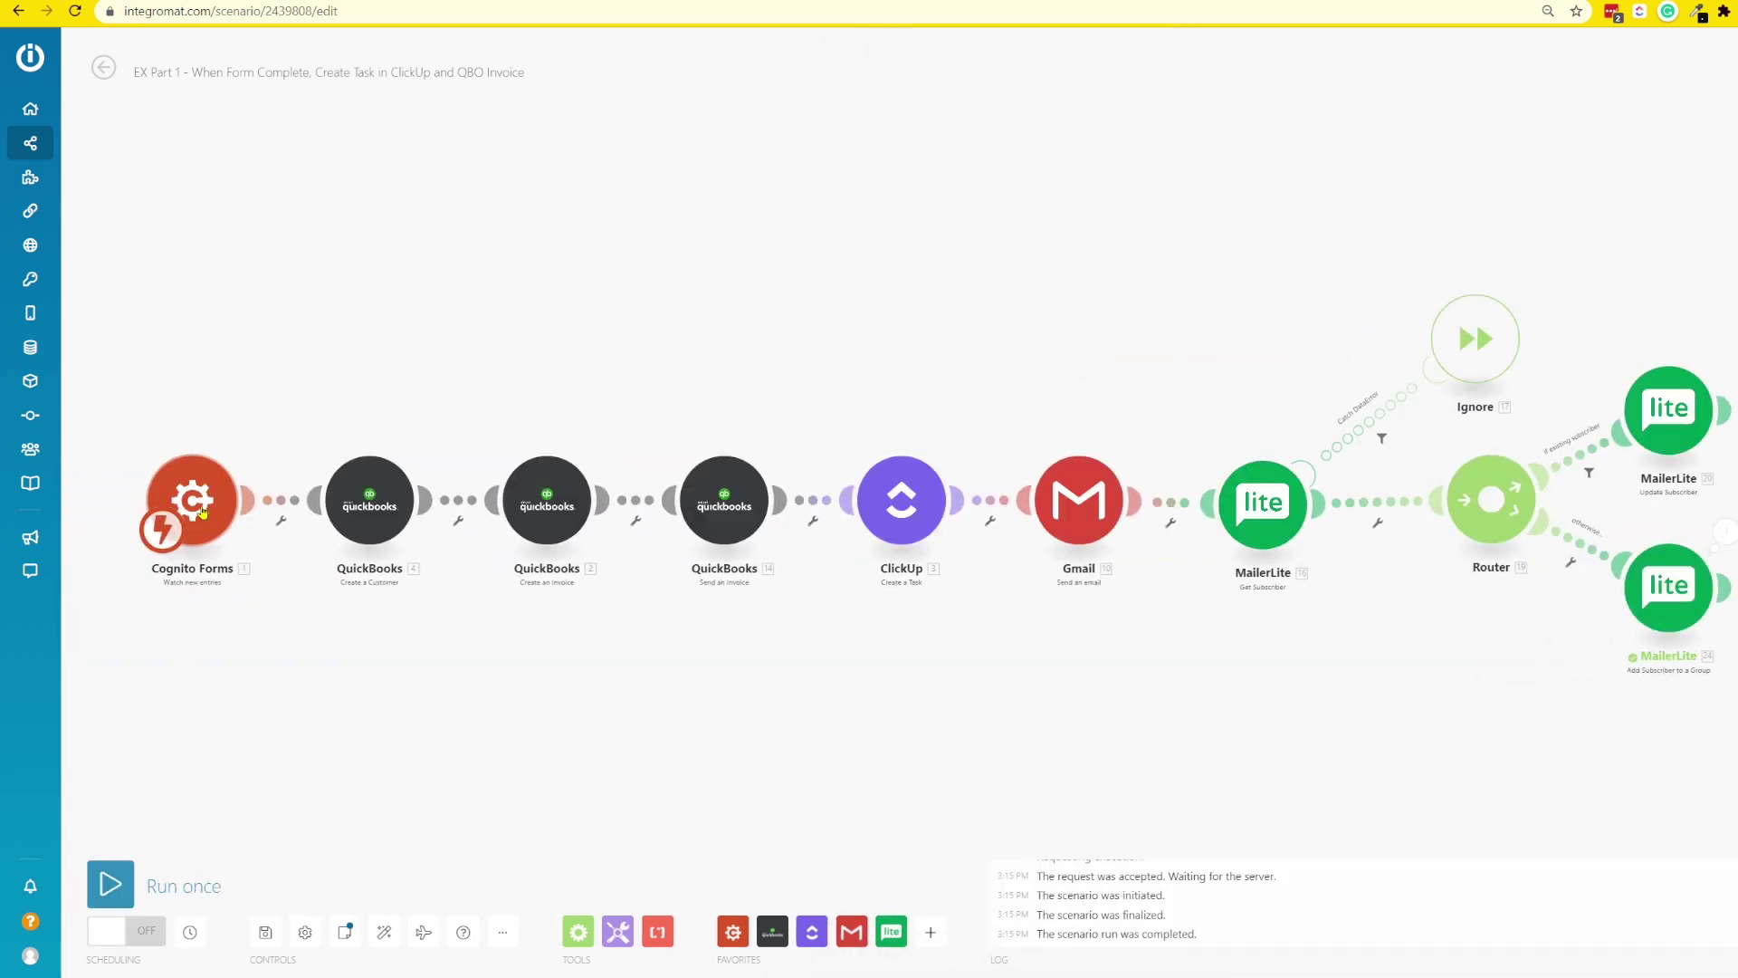
drag(1395, 788, 886, 815)
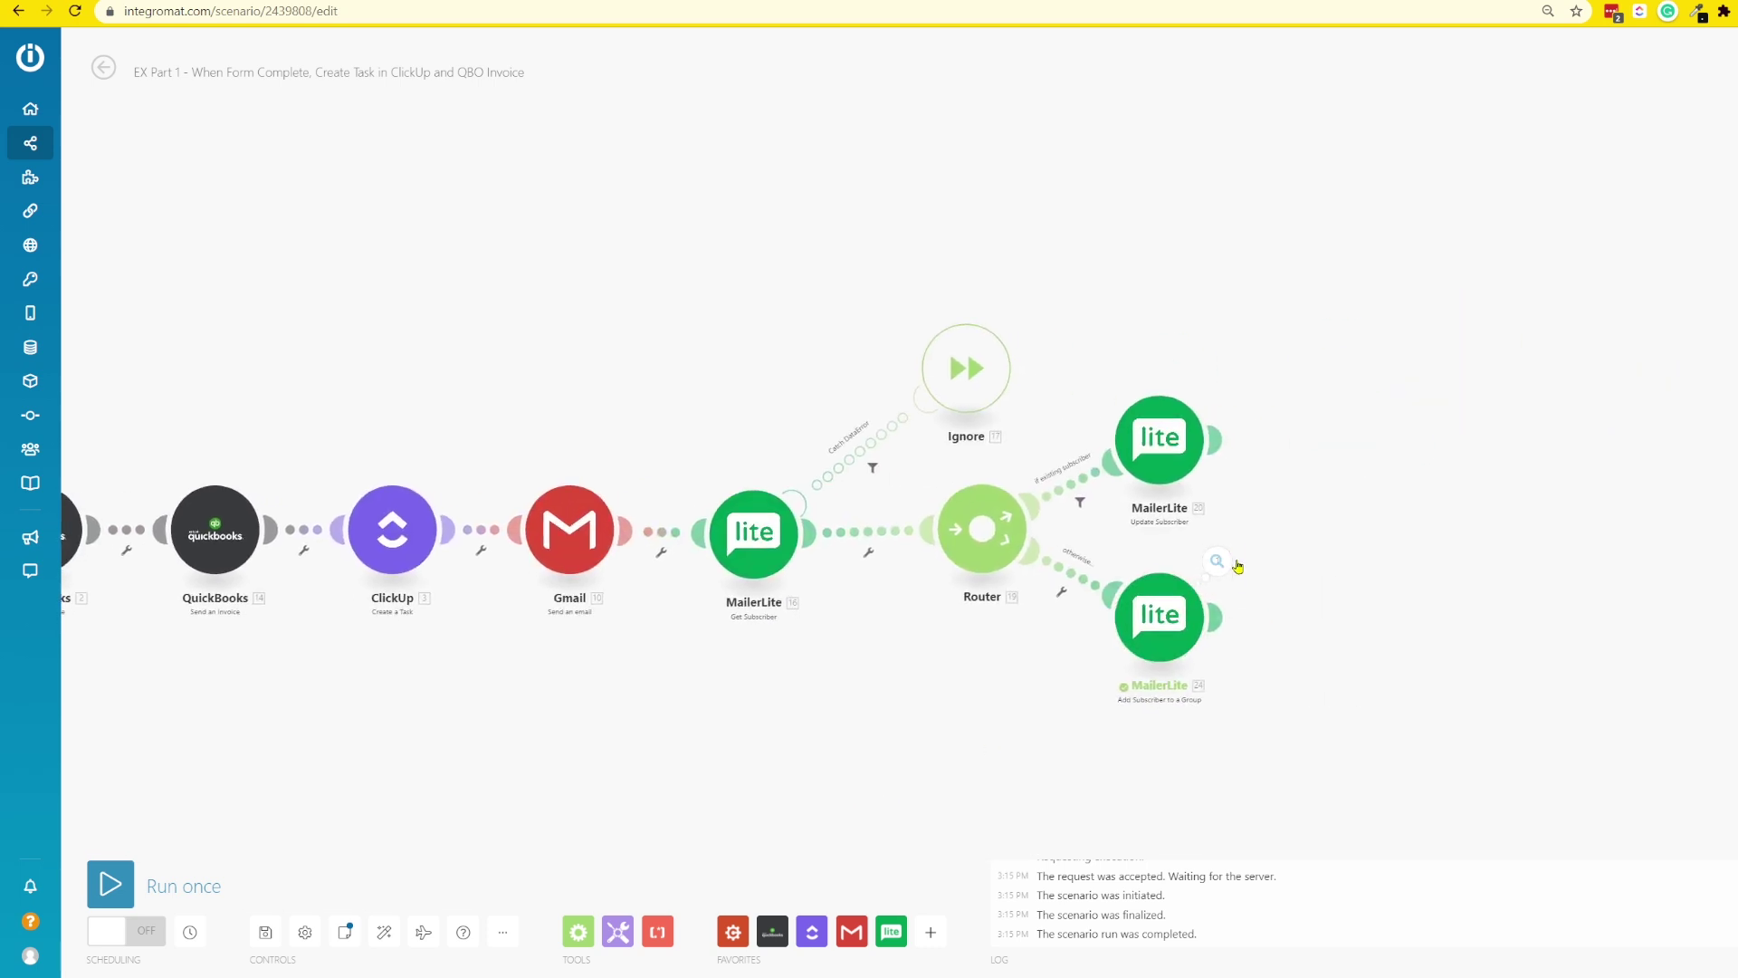
click(1230, 563)
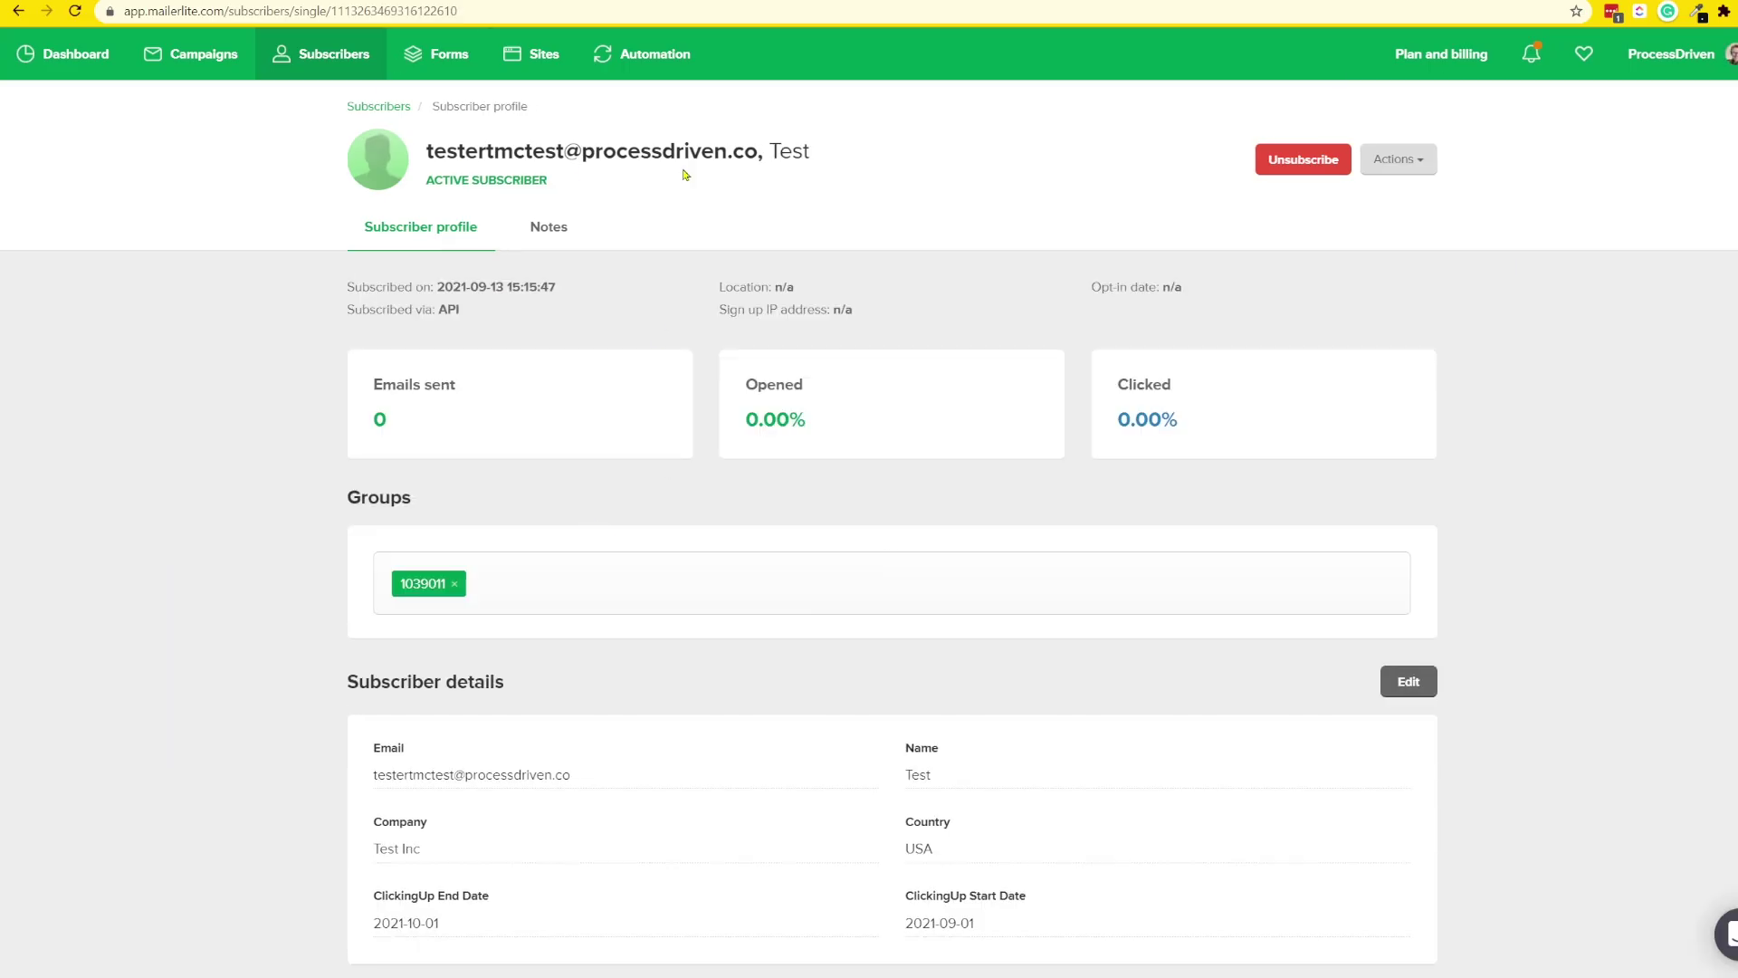
- Scroll to the subscriber details and highlight ClickingUp Start Date 2021-09-01 and End Date 2021-10-01
scroll(544, 216, down, 2)
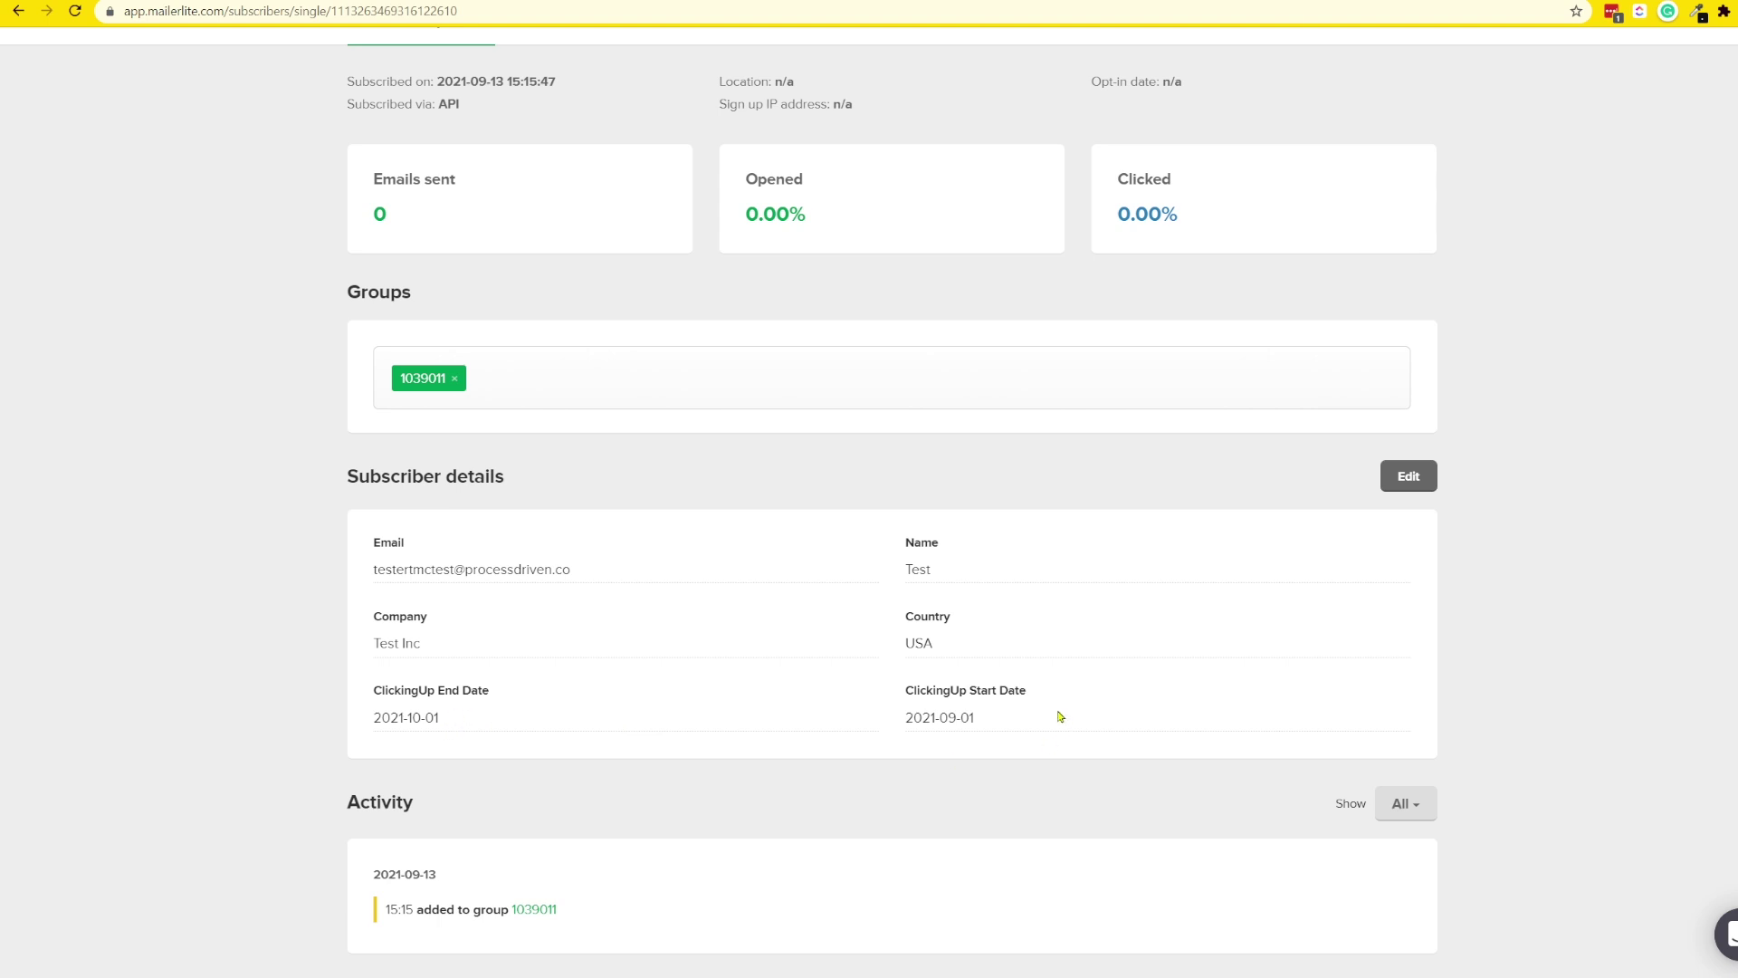
drag(465, 712, 374, 720)
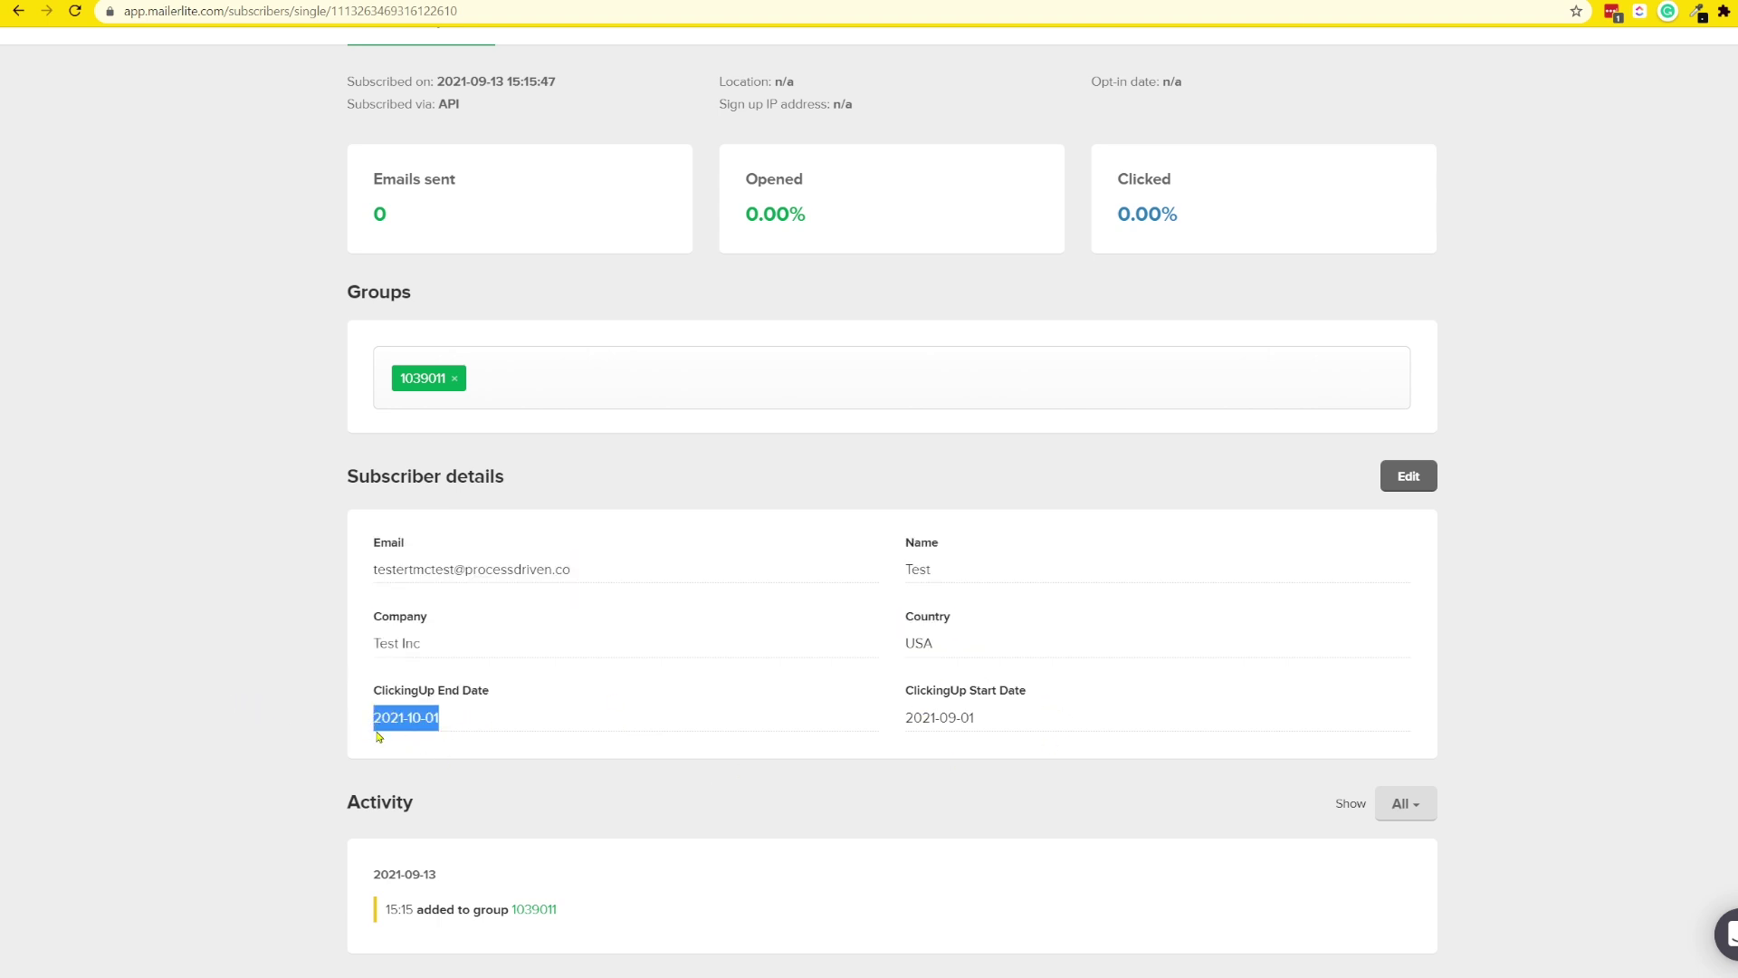
drag(972, 717, 561, 913)
click(569, 875)
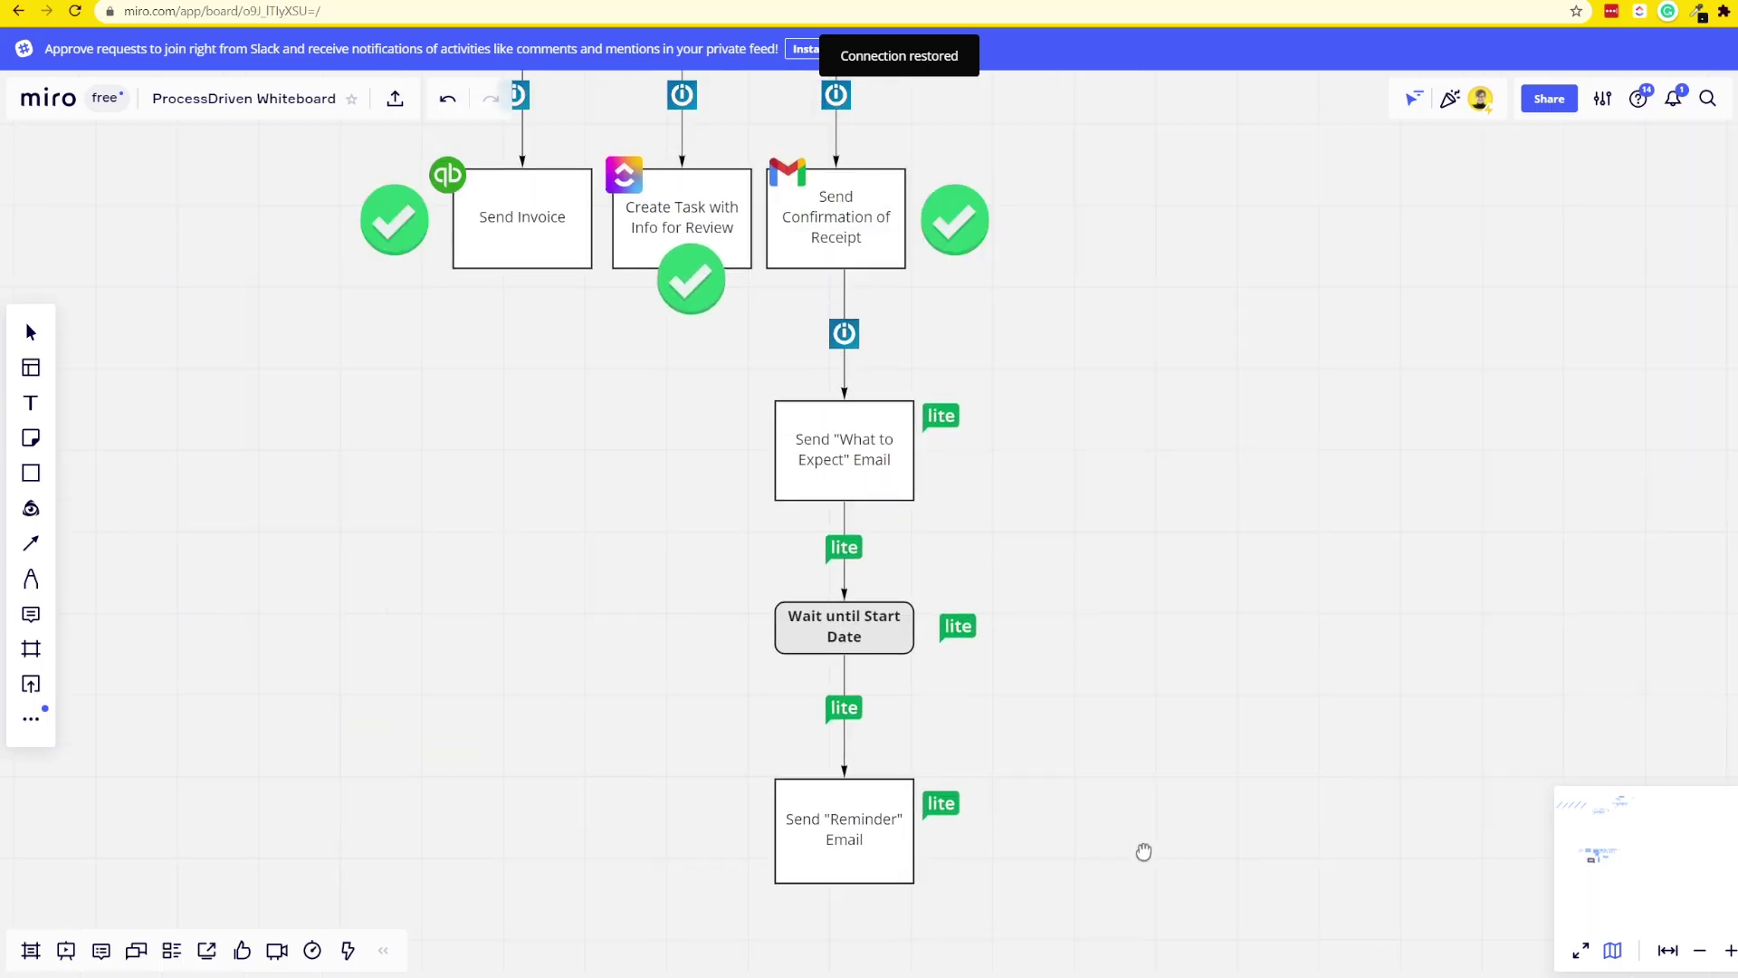
- Copy the green checkmark from Send Confirmation of Receipt beside Send "What to Expect" Email
click(990, 219)
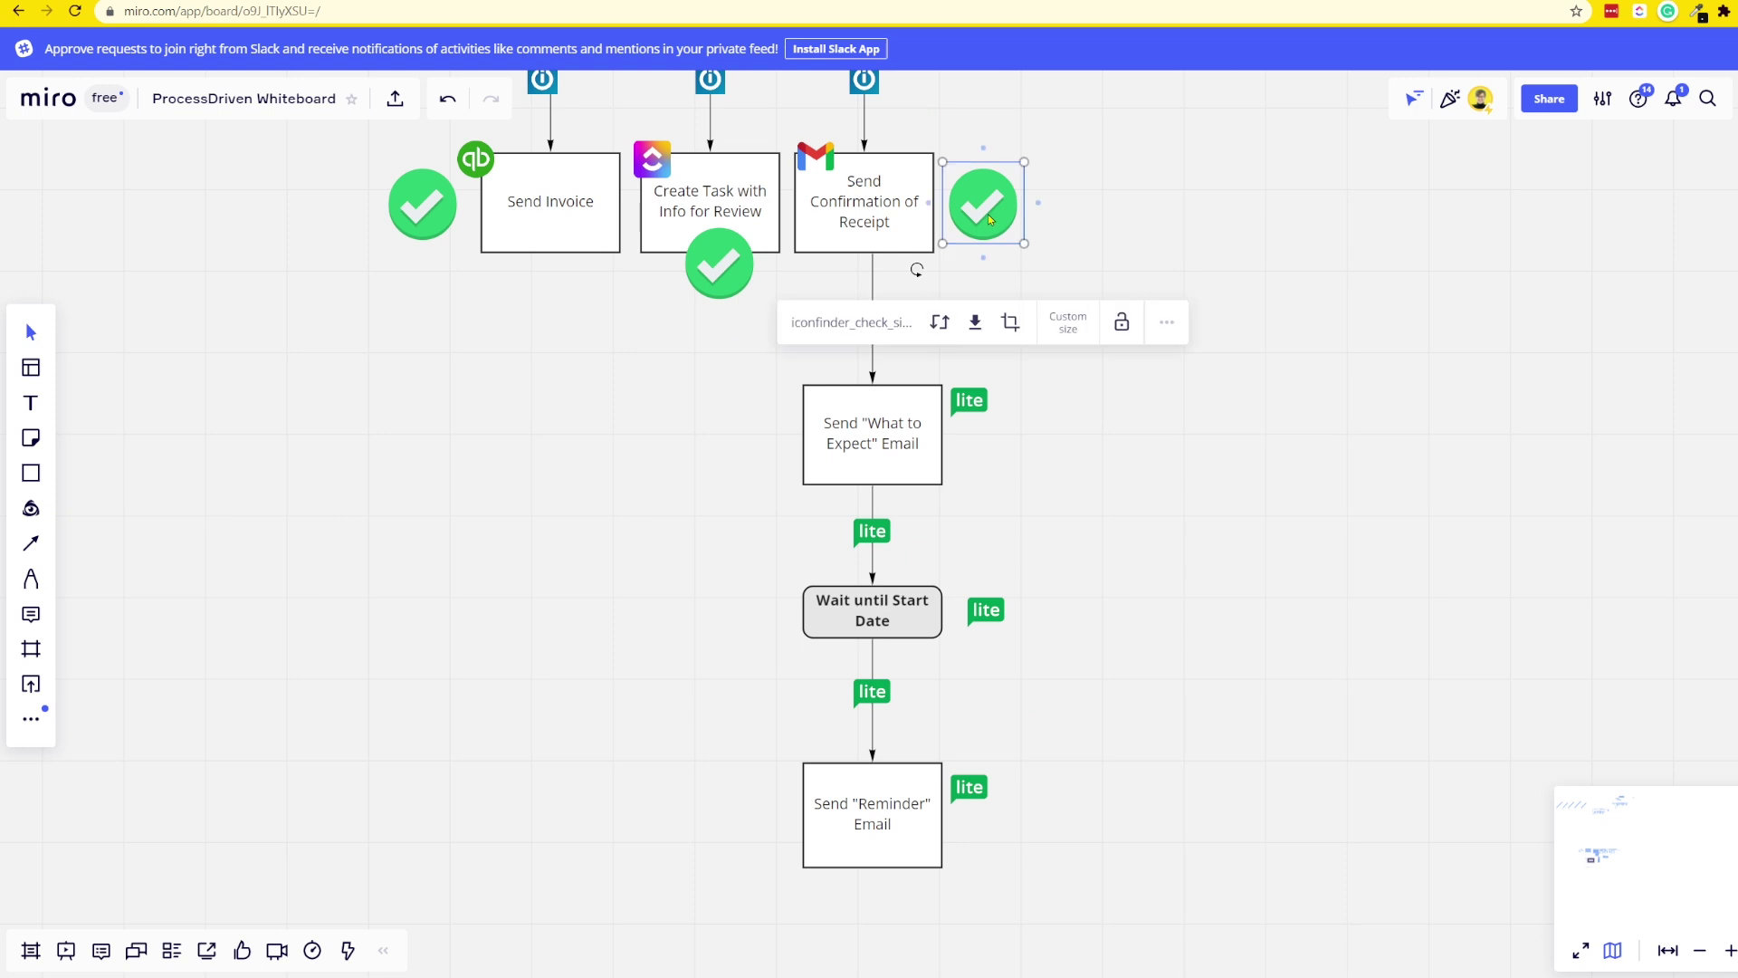
drag(990, 219, 951, 344)
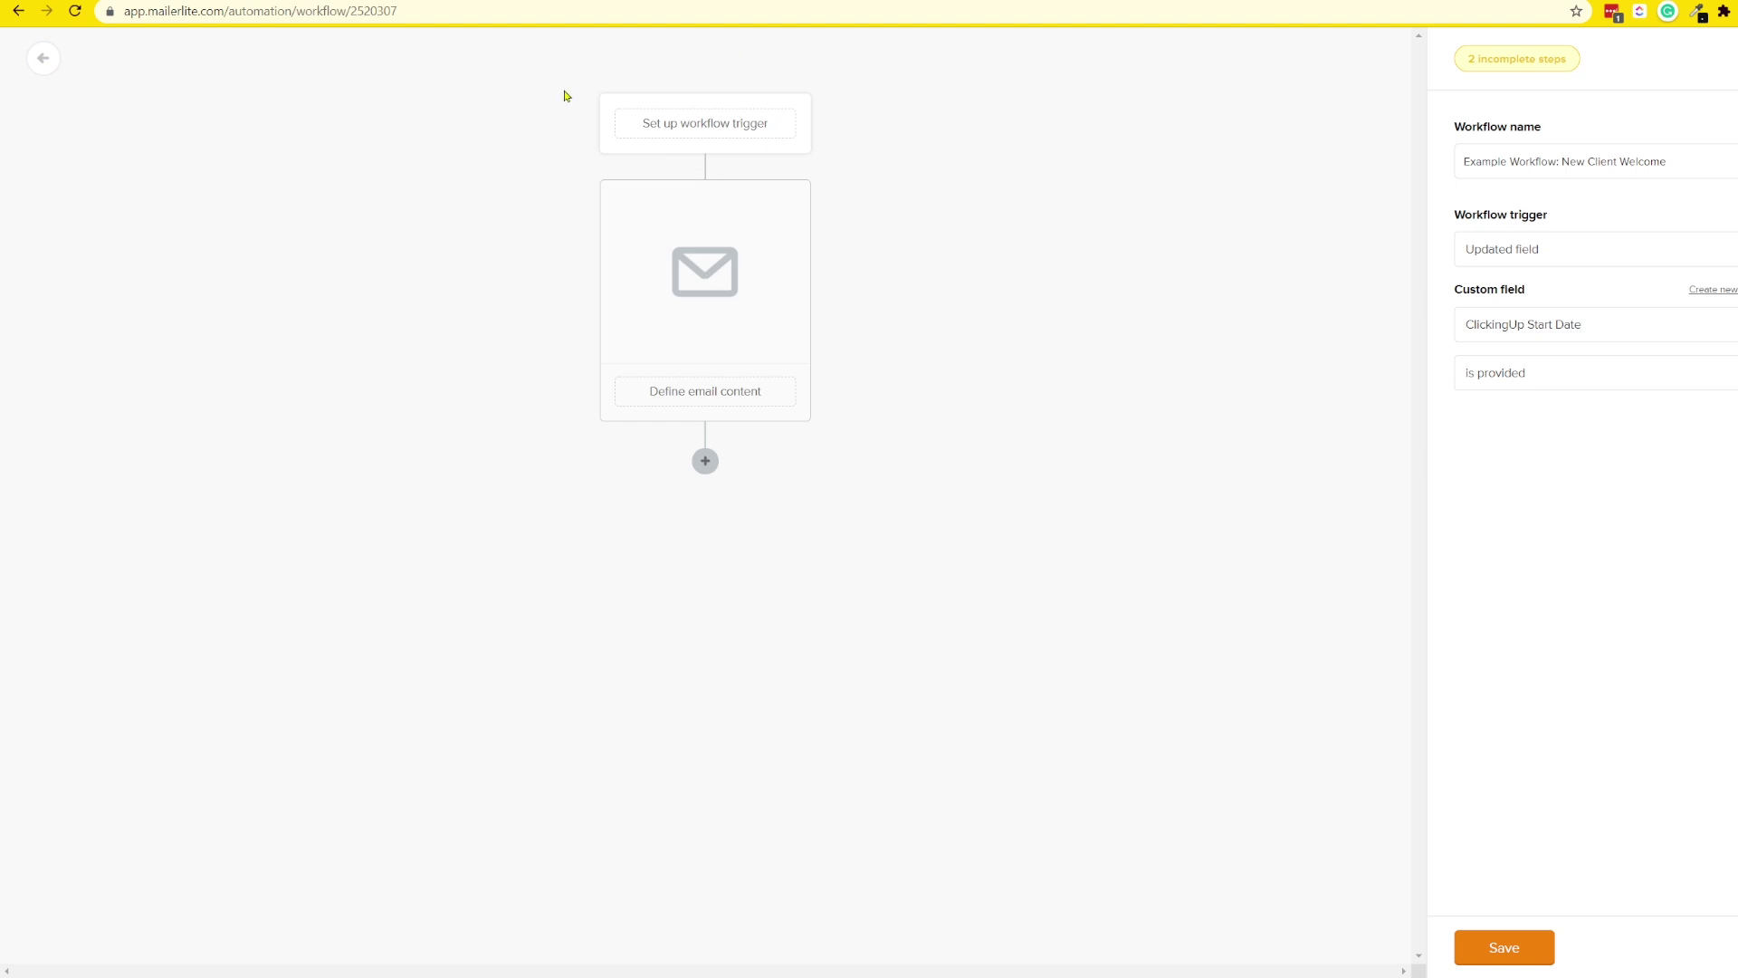
- Set the welcome workflow's delay length in days and add another step after the delay
key(ctrl+plus)
key(ctrl+plus)
key(ctrl+plus)
key(ctrl+plus)
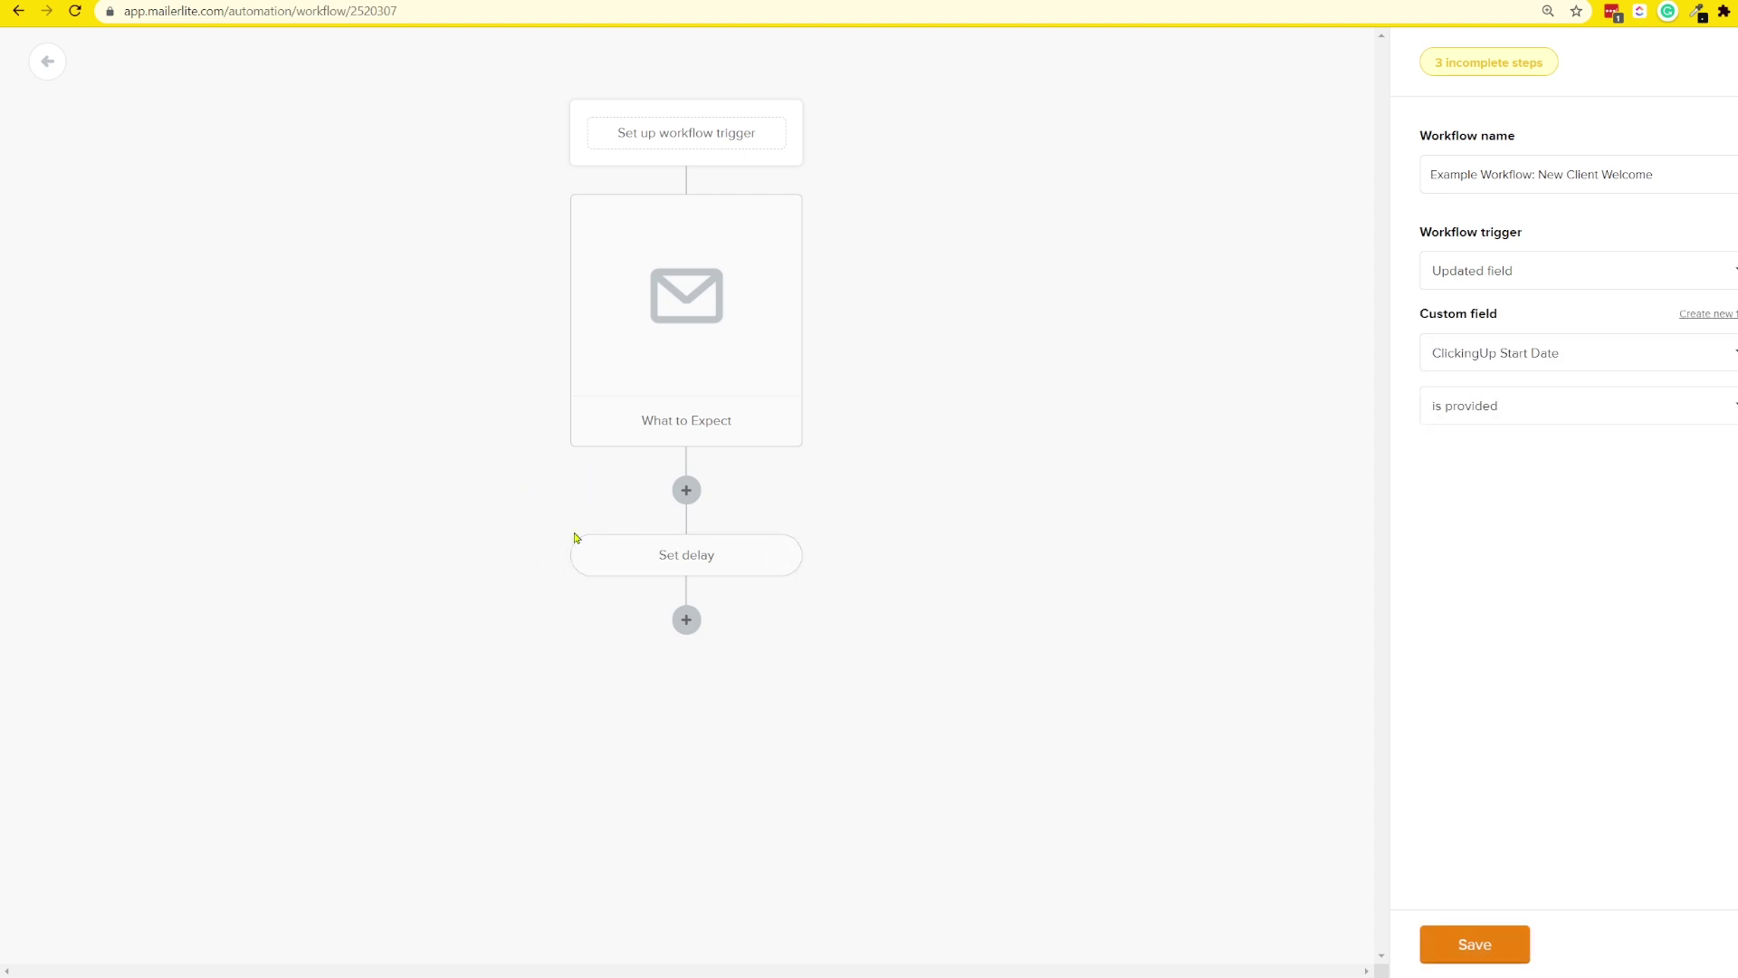
click(670, 555)
click(1453, 172)
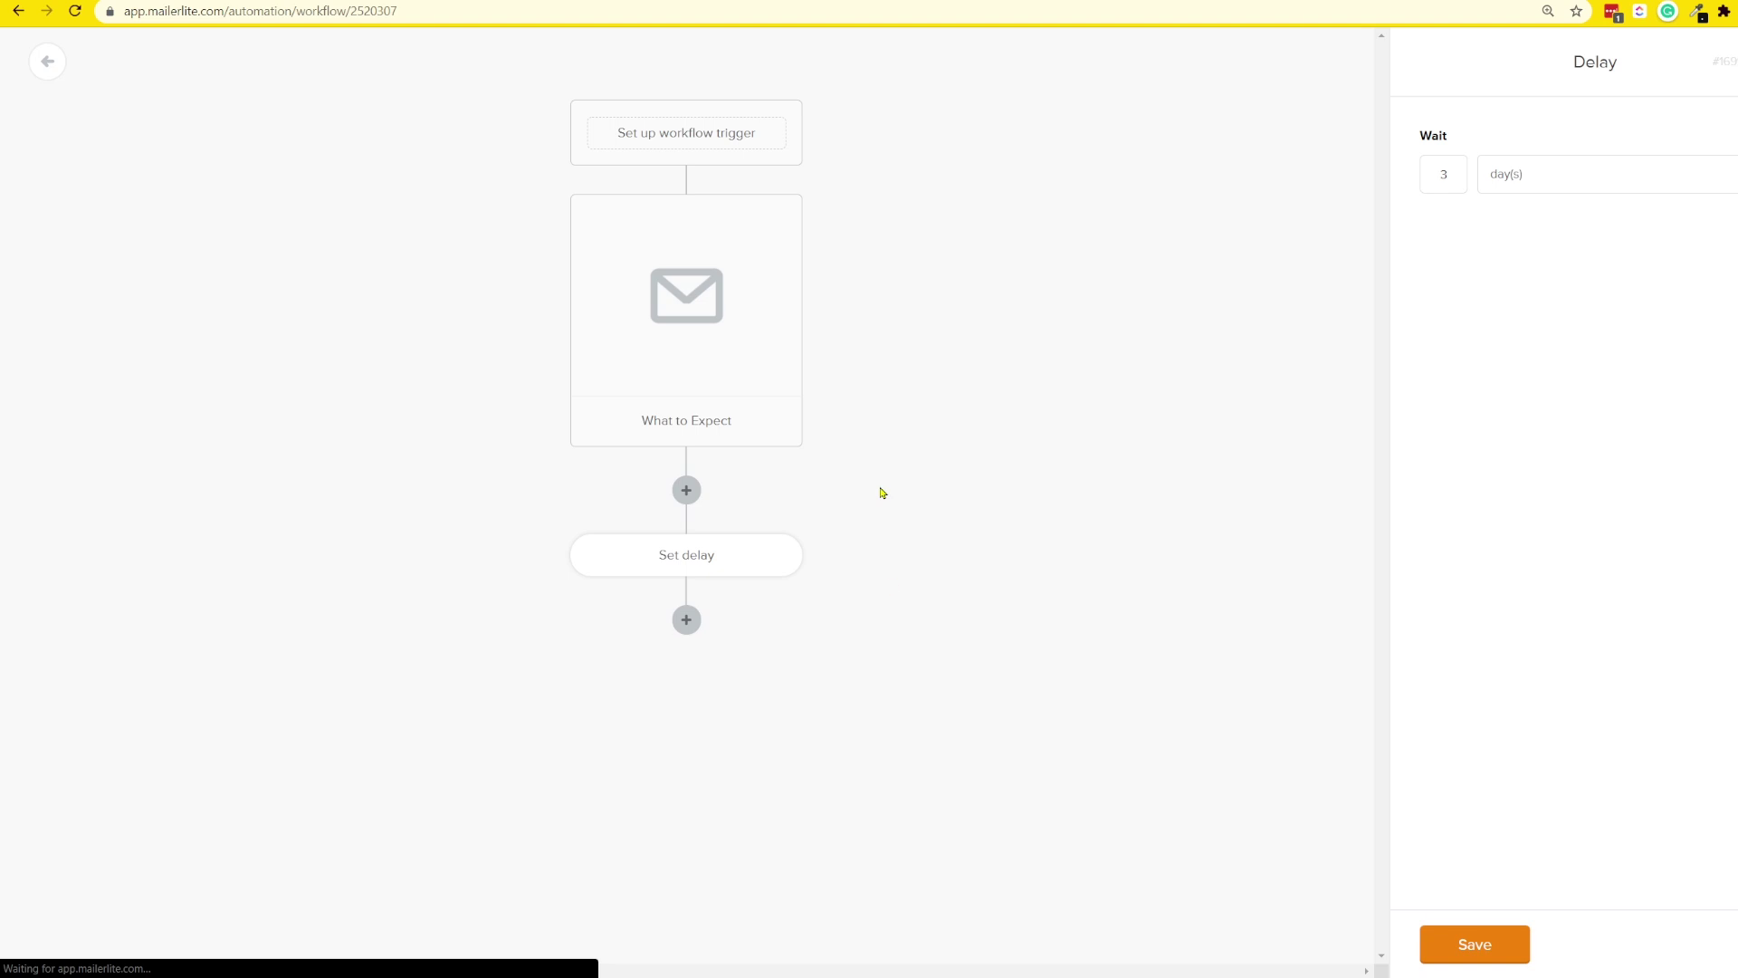
click(688, 623)
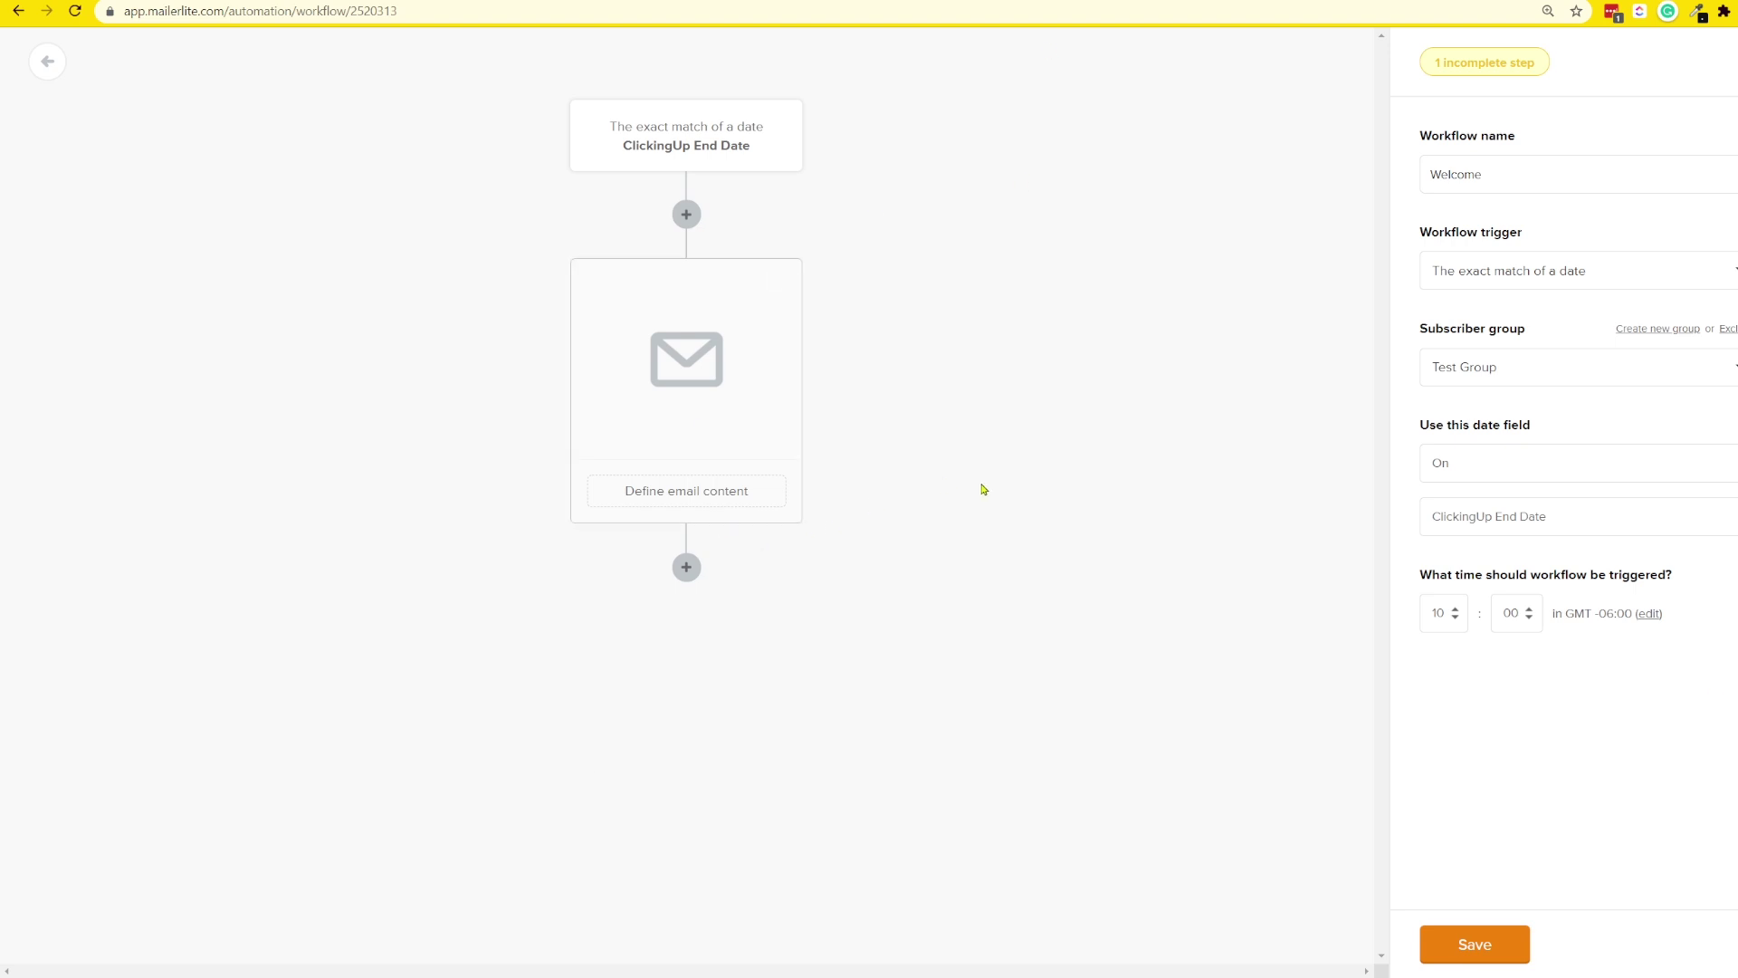
- Rename the end-date workflow to 'Goodbye...or not?' and bring up its email step settings
key(ctrl+plus)
key(ctrl+plus)
key(ctrl+plus)
key(ctrl+plus)
key(ctrl+plus)
double_click(1335, 328)
text(G)
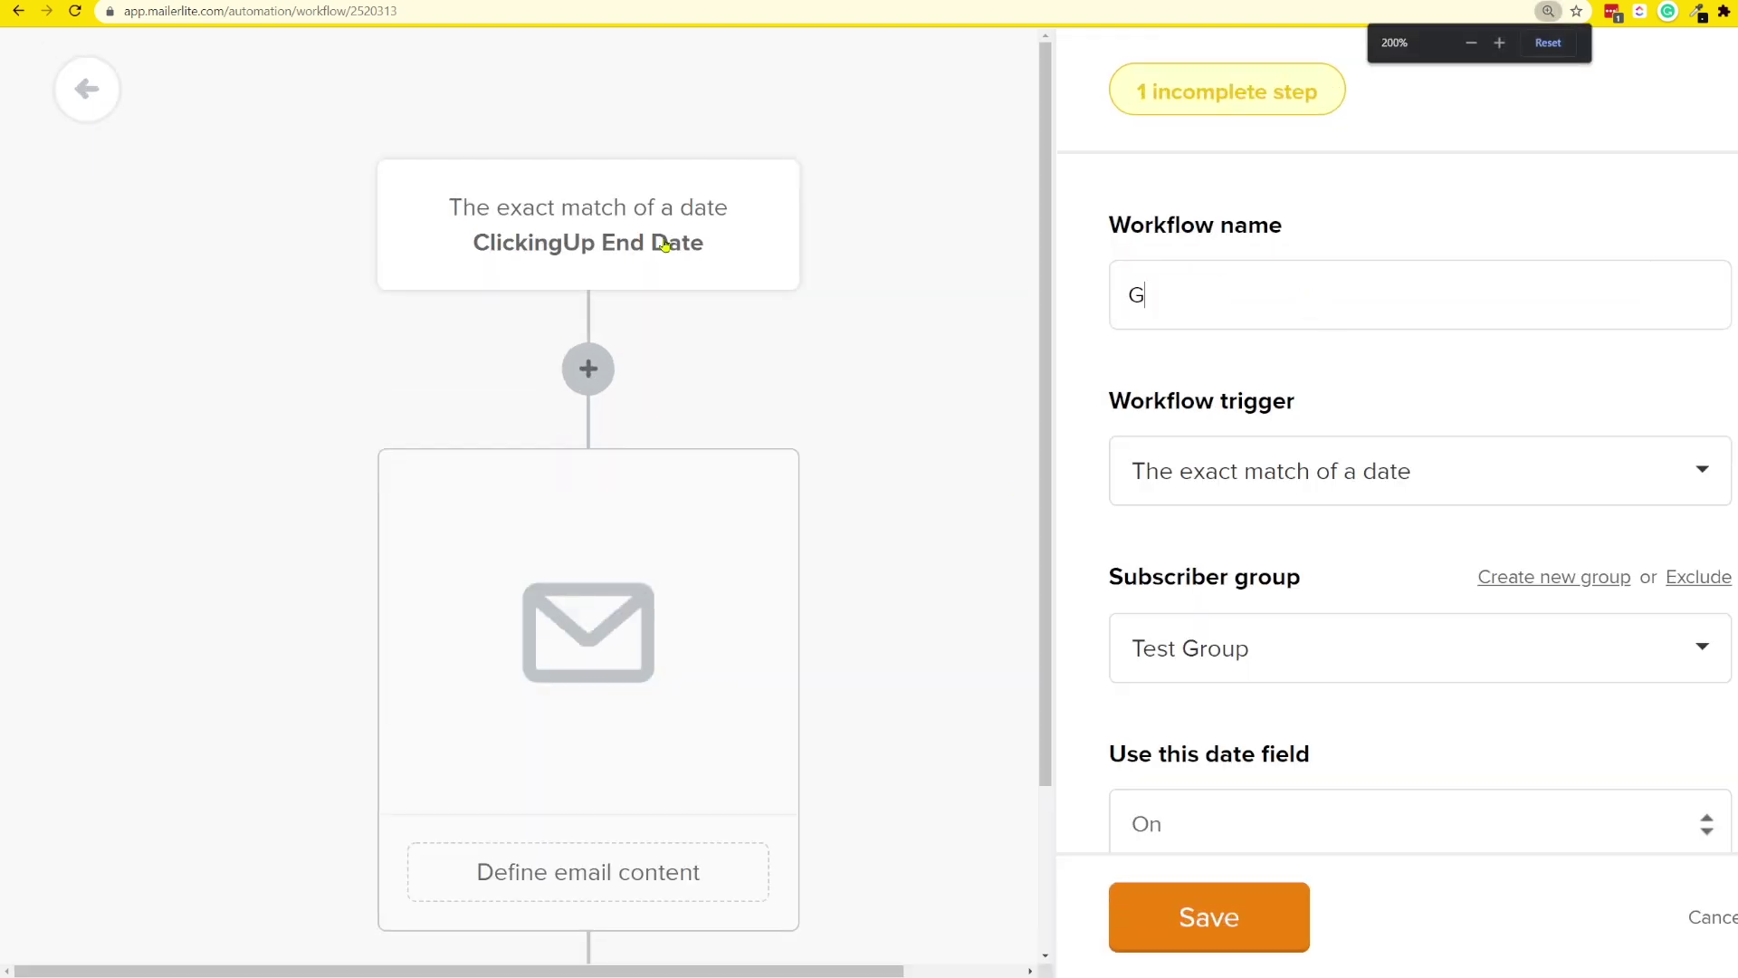
text(oodbye...or not?)
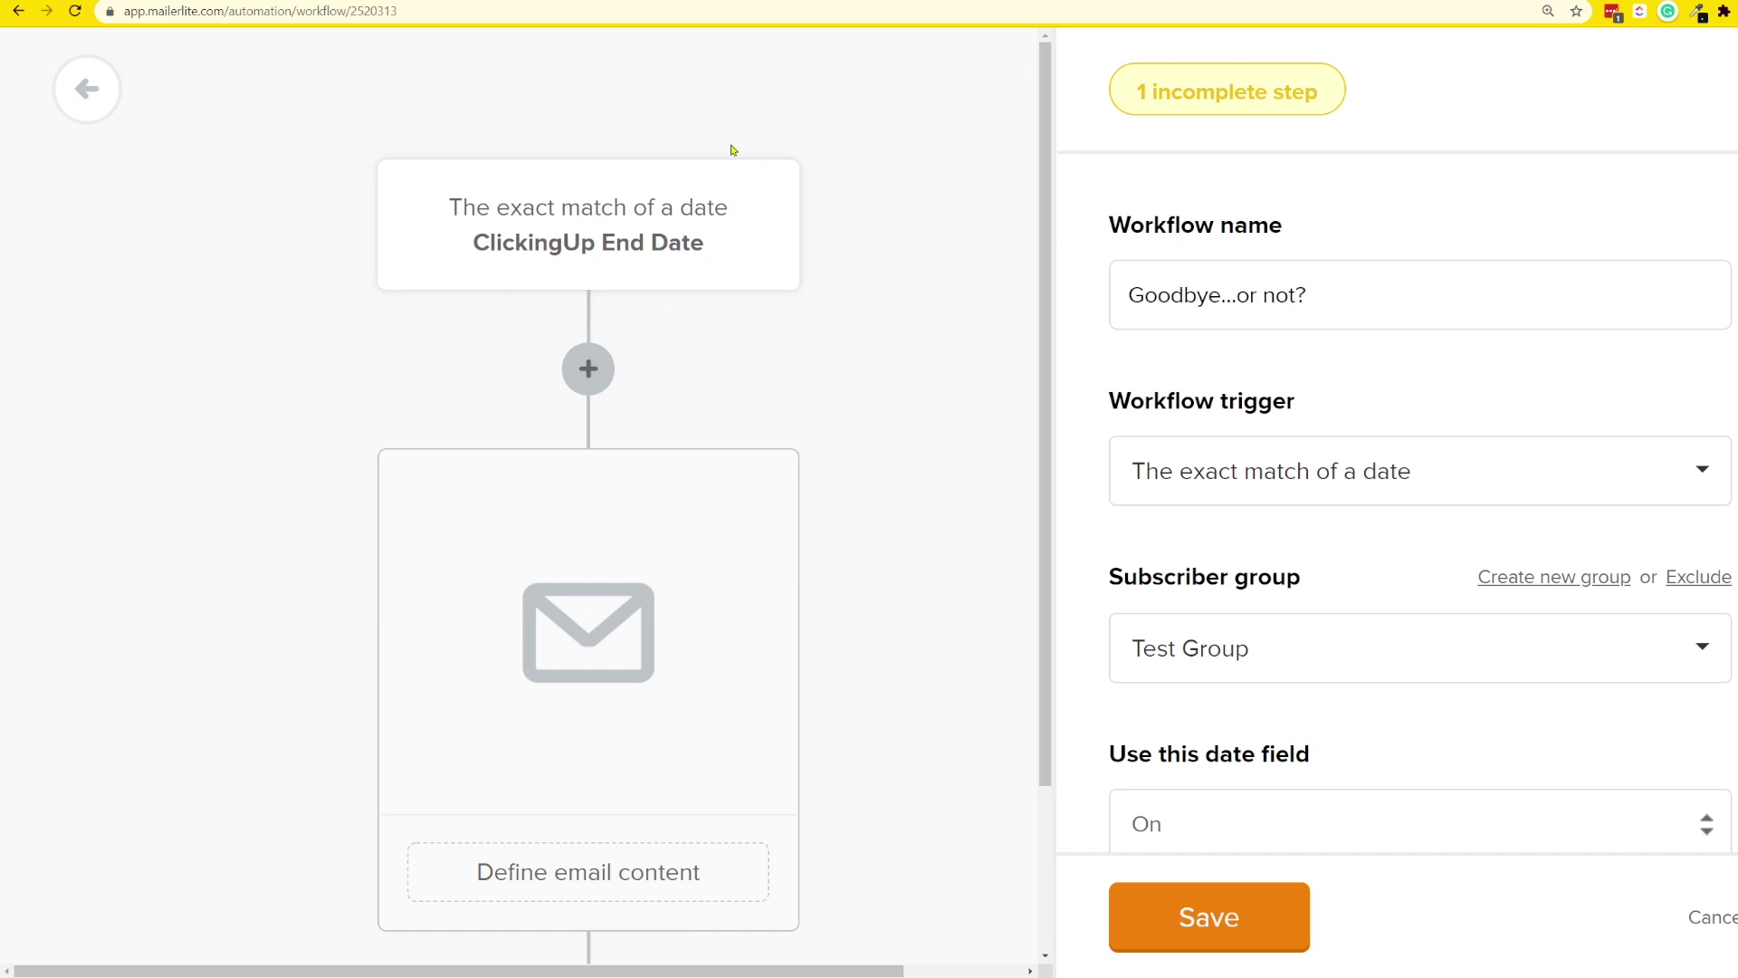
scroll(521, 204, down, 2)
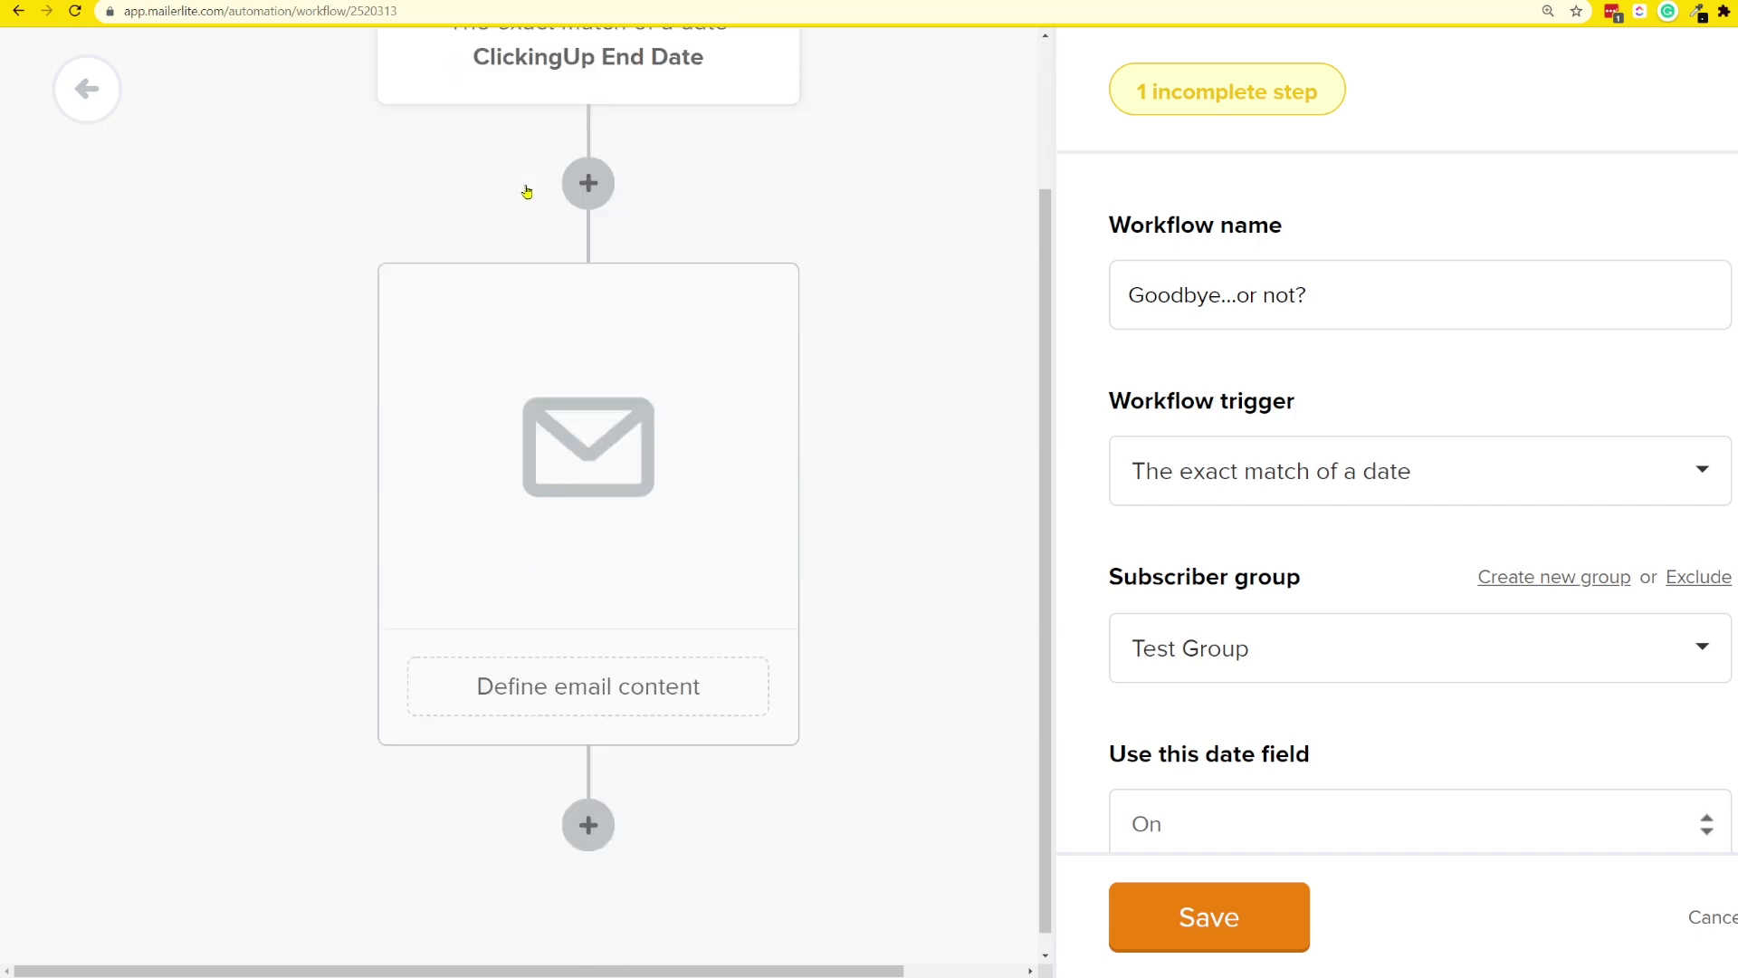
key(ctrl+minus)
key(ctrl+minus)
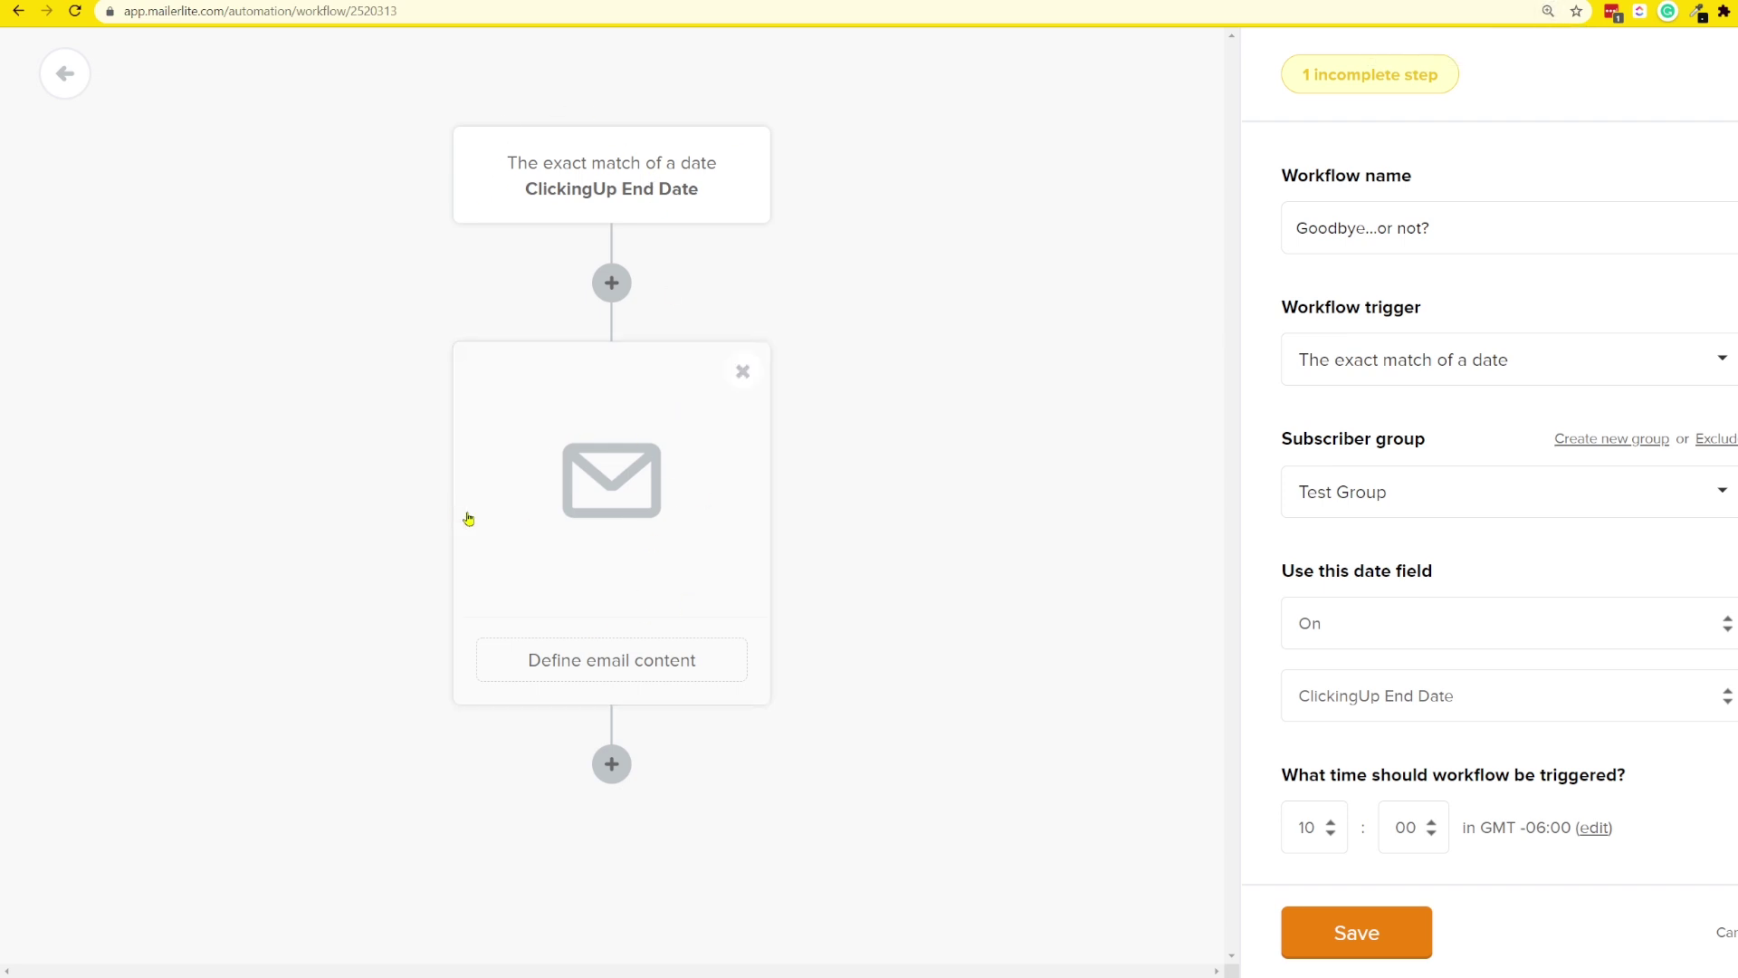
click(542, 534)
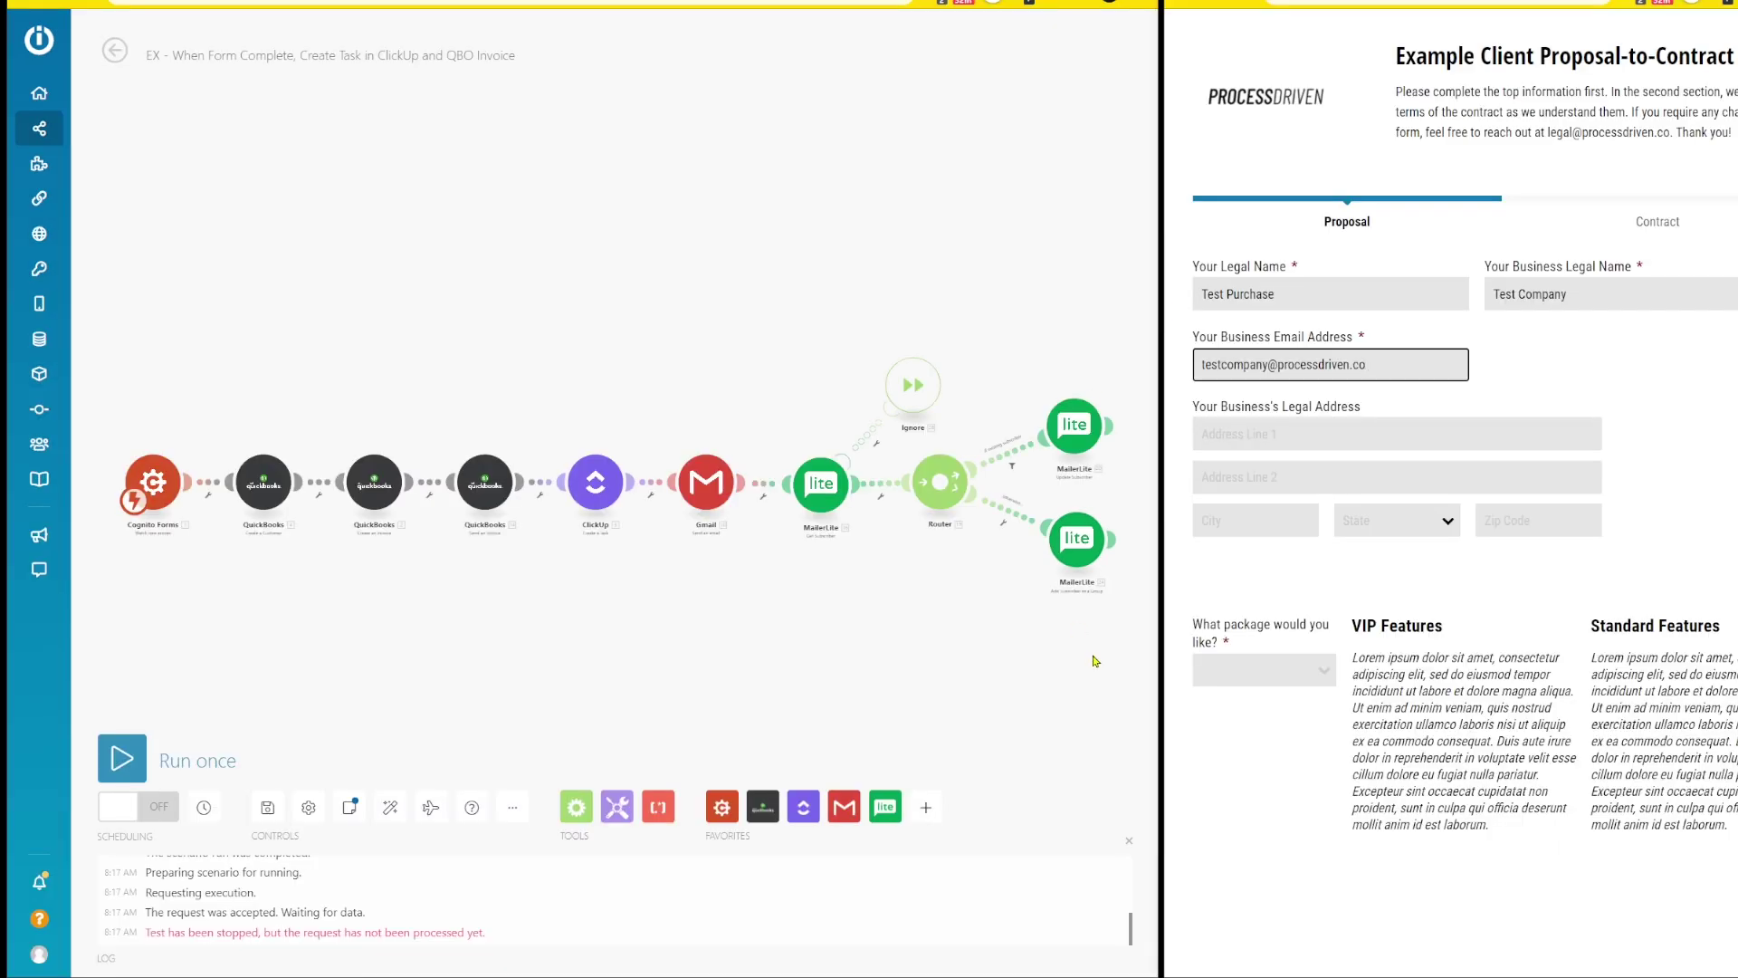
- Choose the Standard Rate - $500.00 package on the Cognito proposal form
click(1233, 674)
click(1248, 730)
scroll(1248, 729, down, 5)
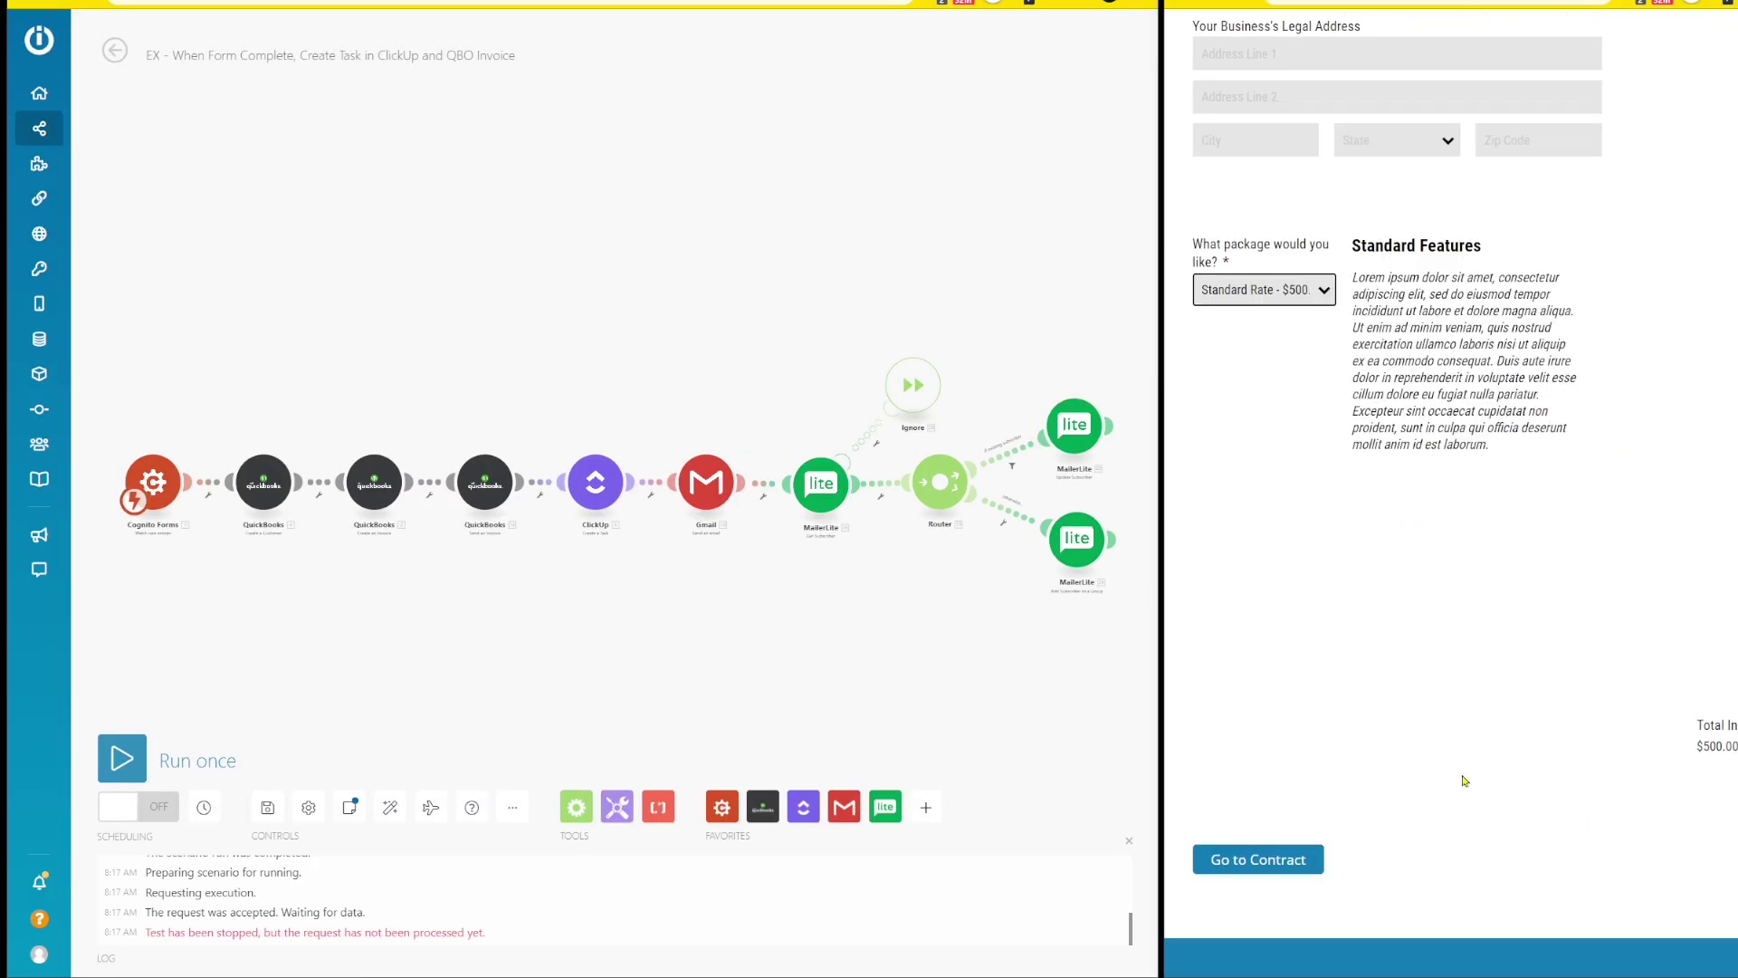
click(1227, 862)
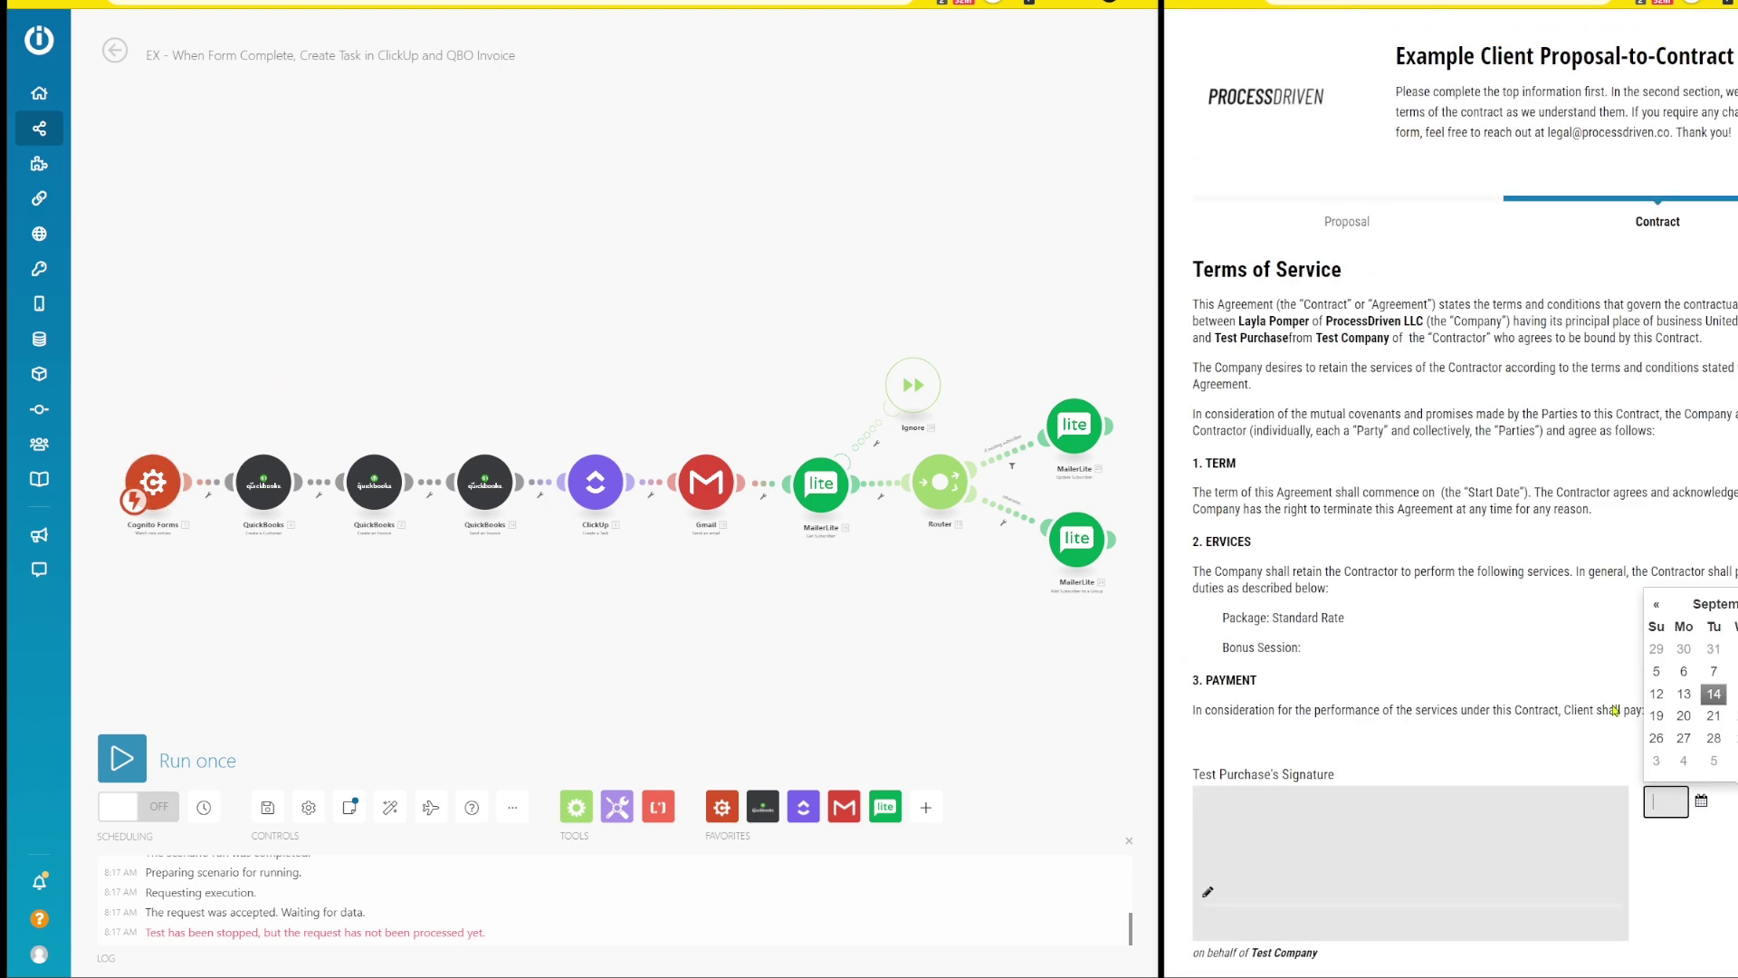
- Sign the contract, date it the 14th, submit it, and run the Integromat scenario once
drag(1263, 855, 1621, 859)
click(1701, 801)
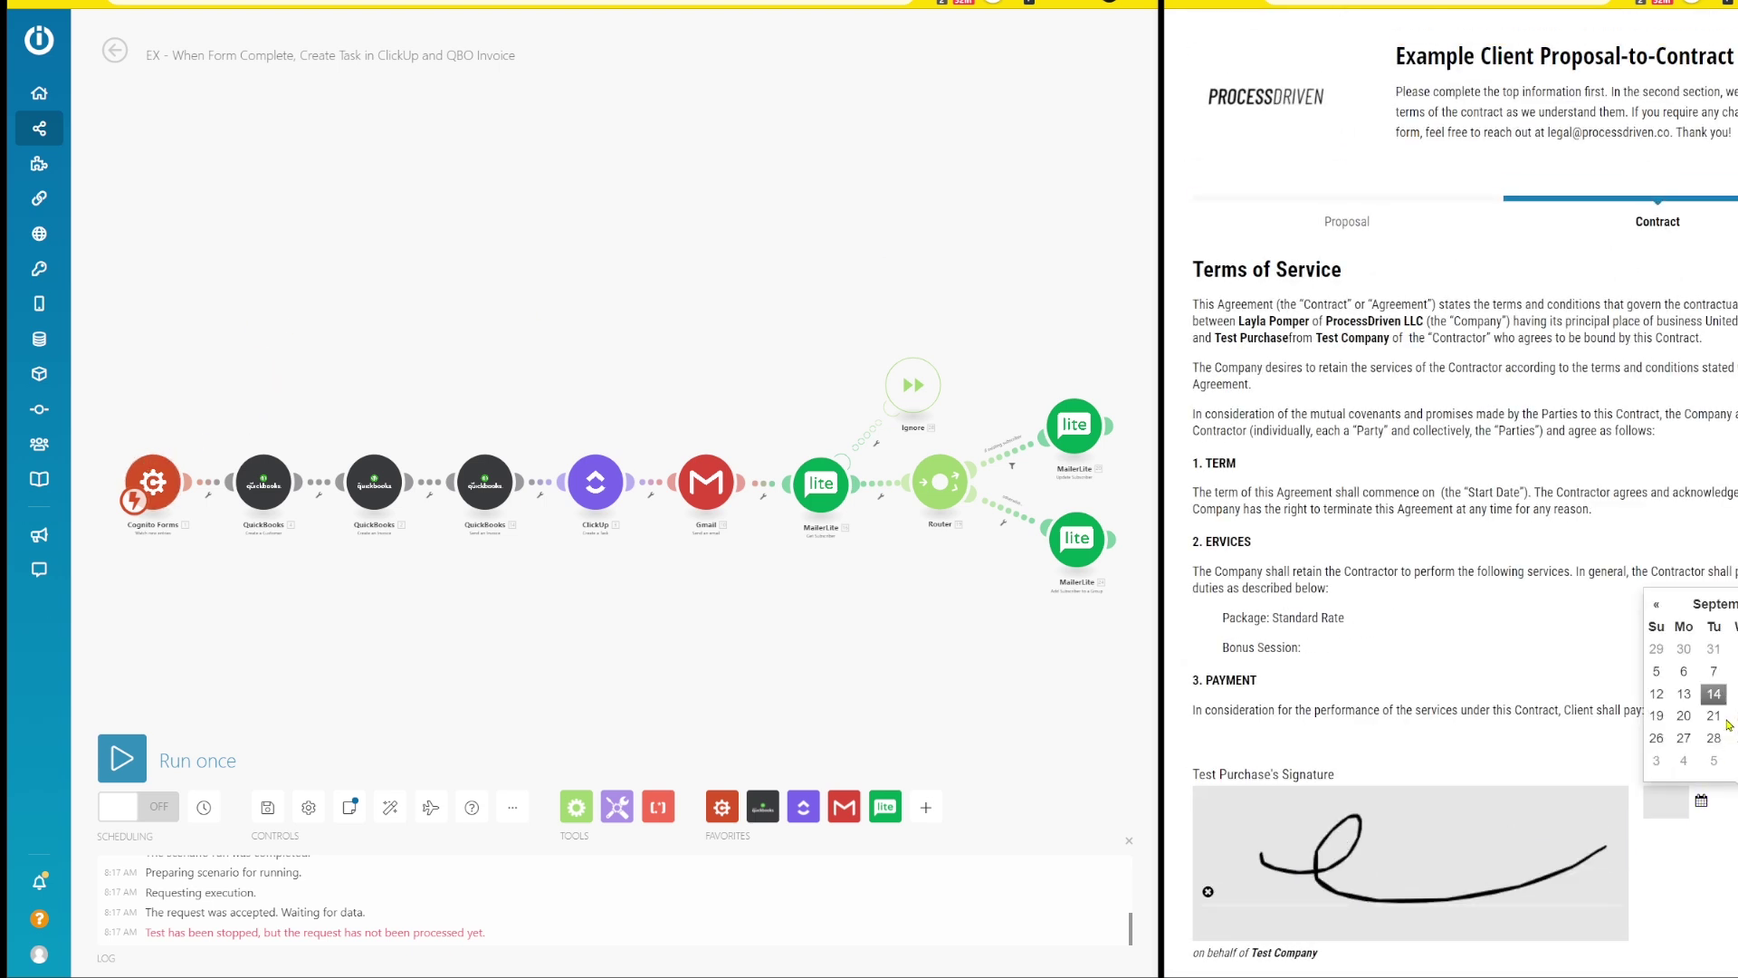
click(1725, 704)
scroll(1535, 670, down, 4)
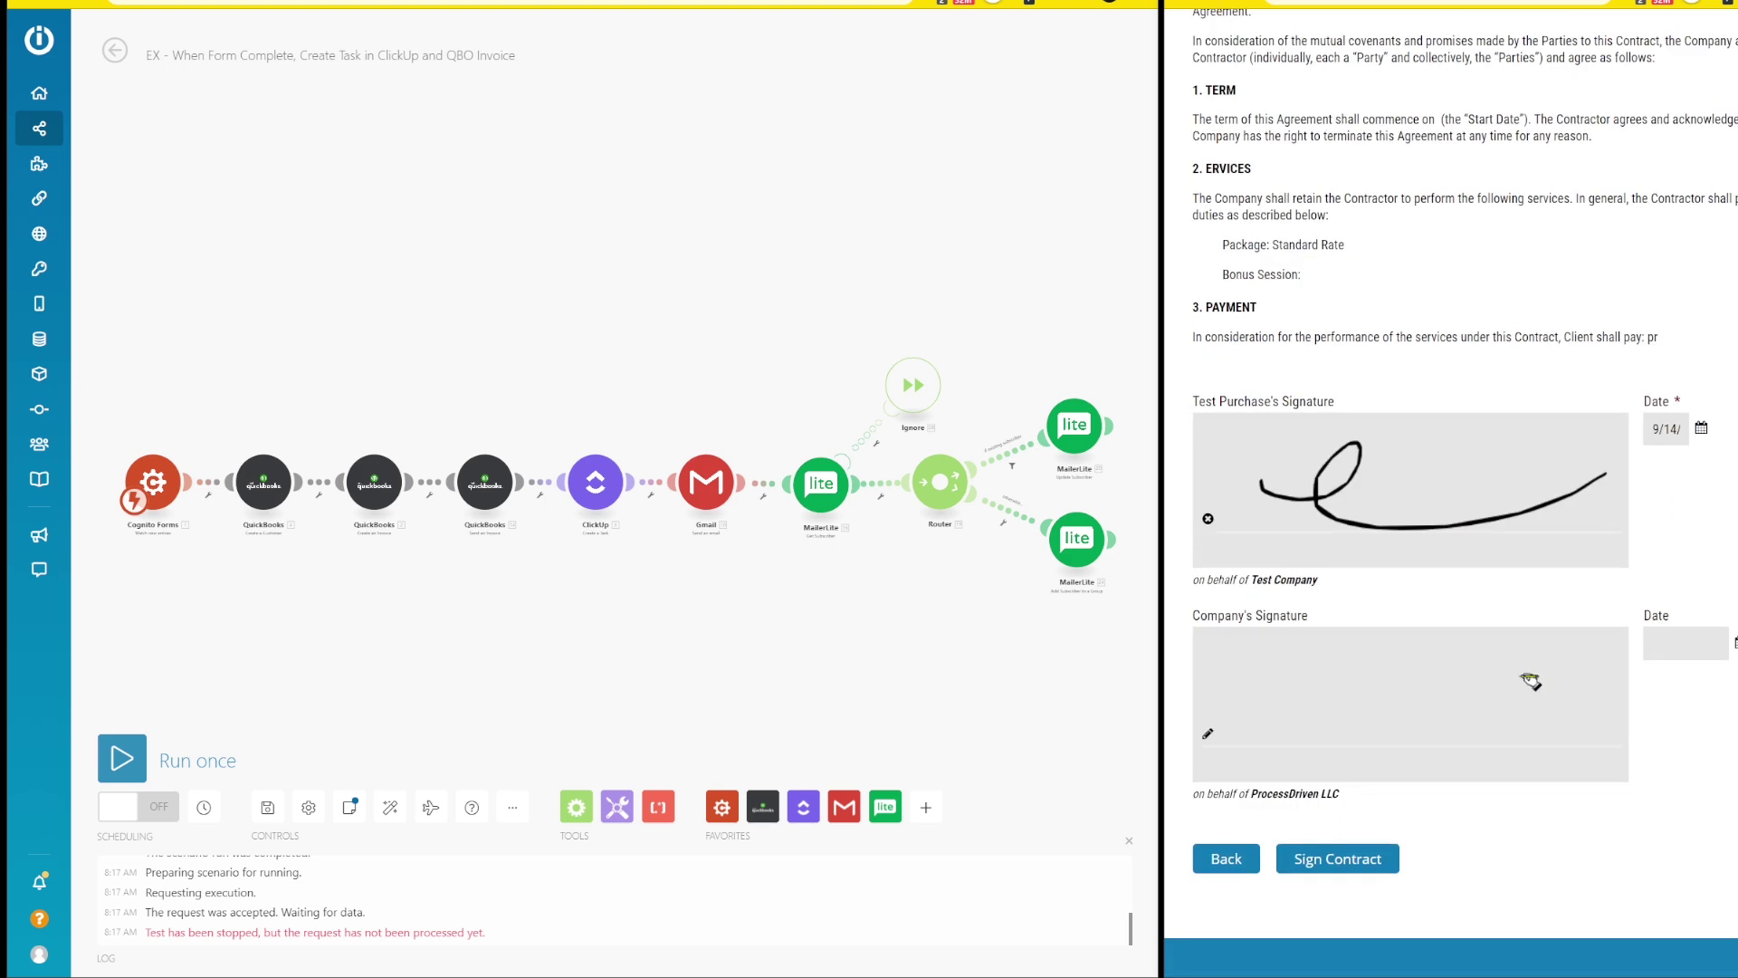
click(1319, 871)
click(122, 758)
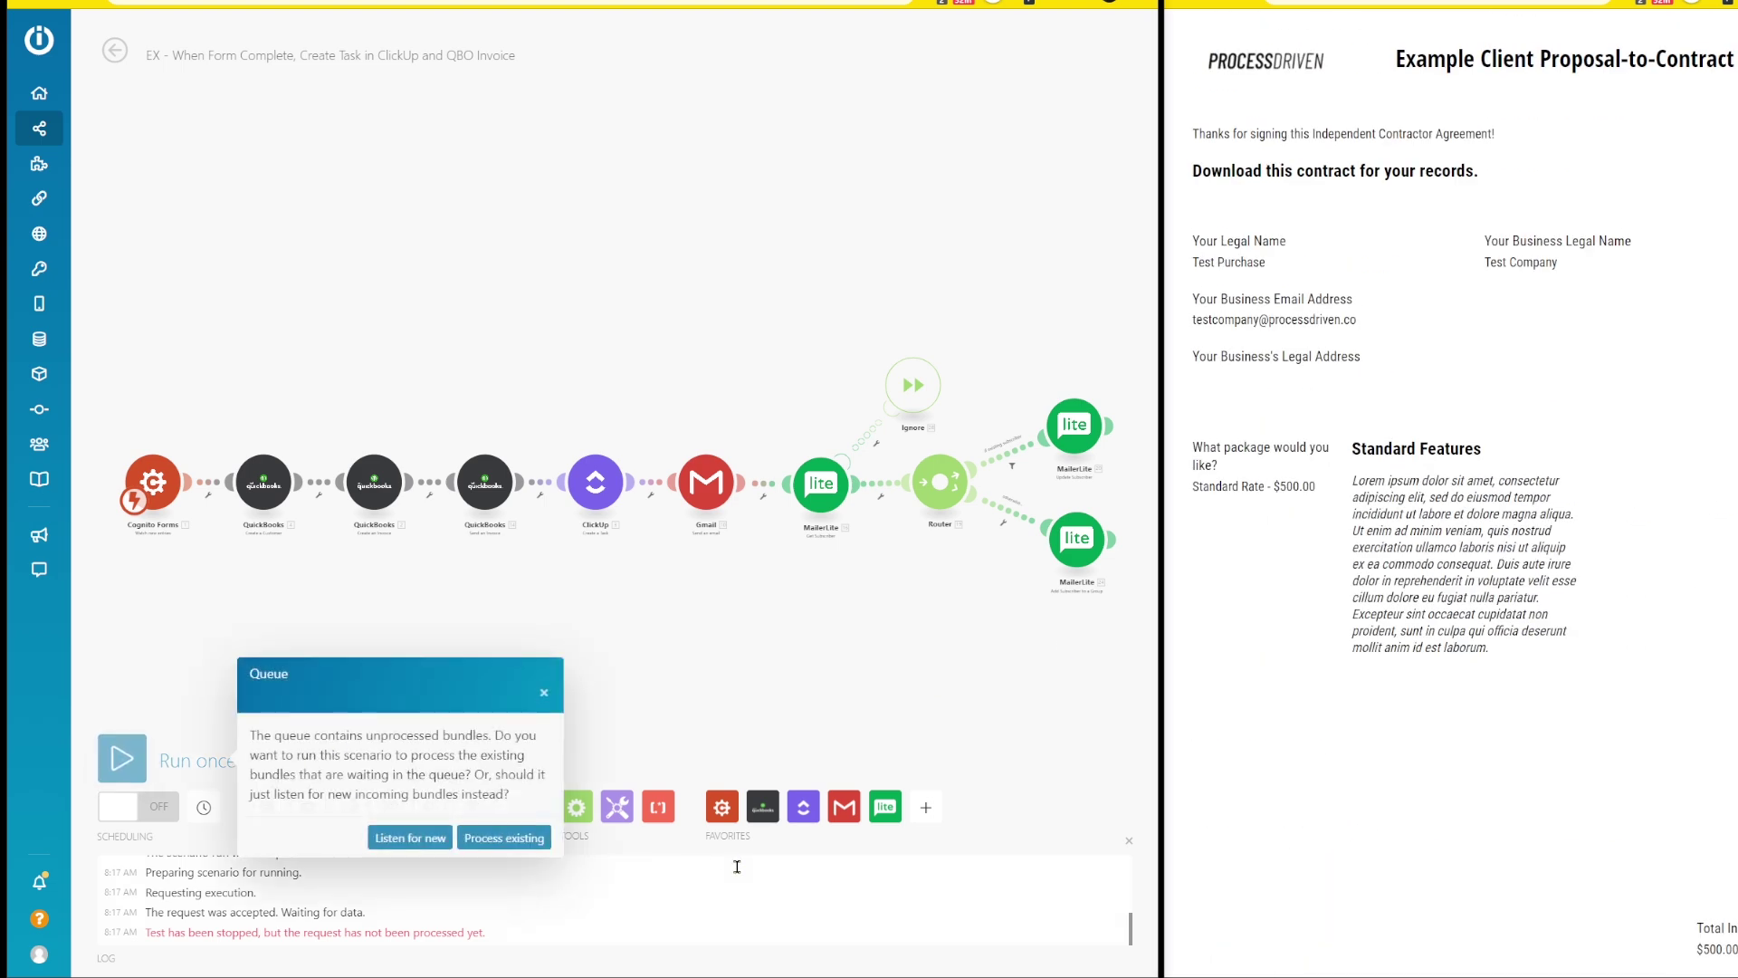
- Process the queued Cognito submission so the run completes through ClickUp, Gmail and MailerLite
click(477, 839)
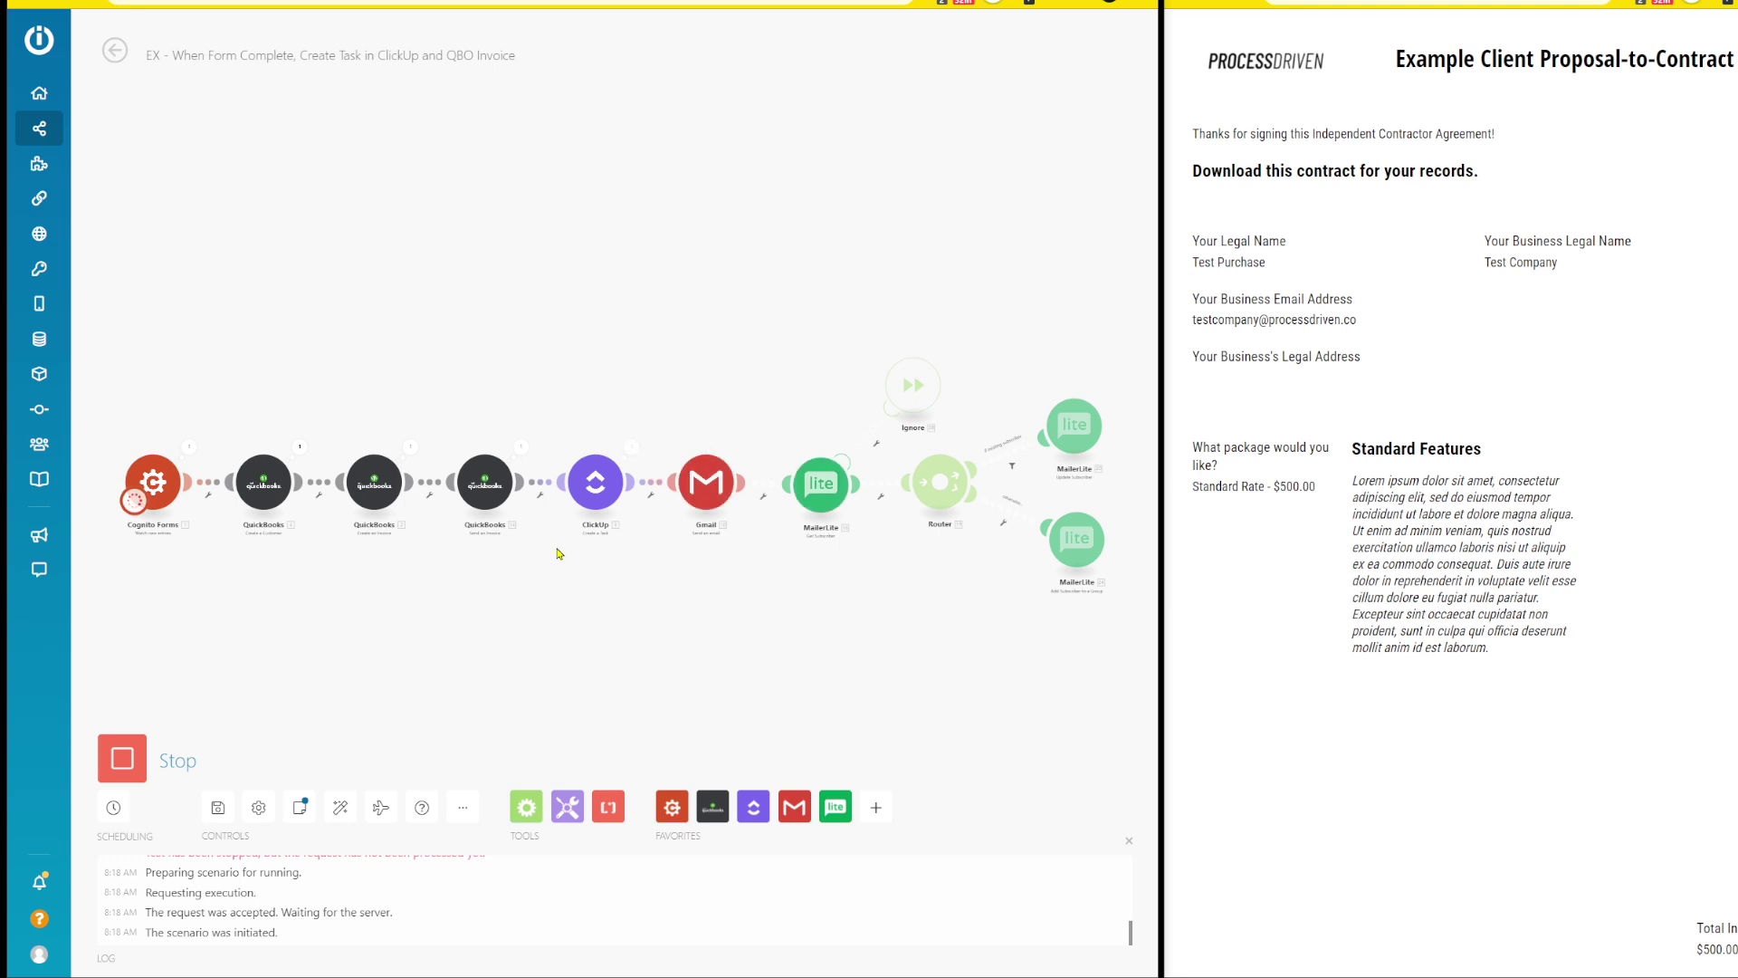
scroll(881, 617, up, 3)
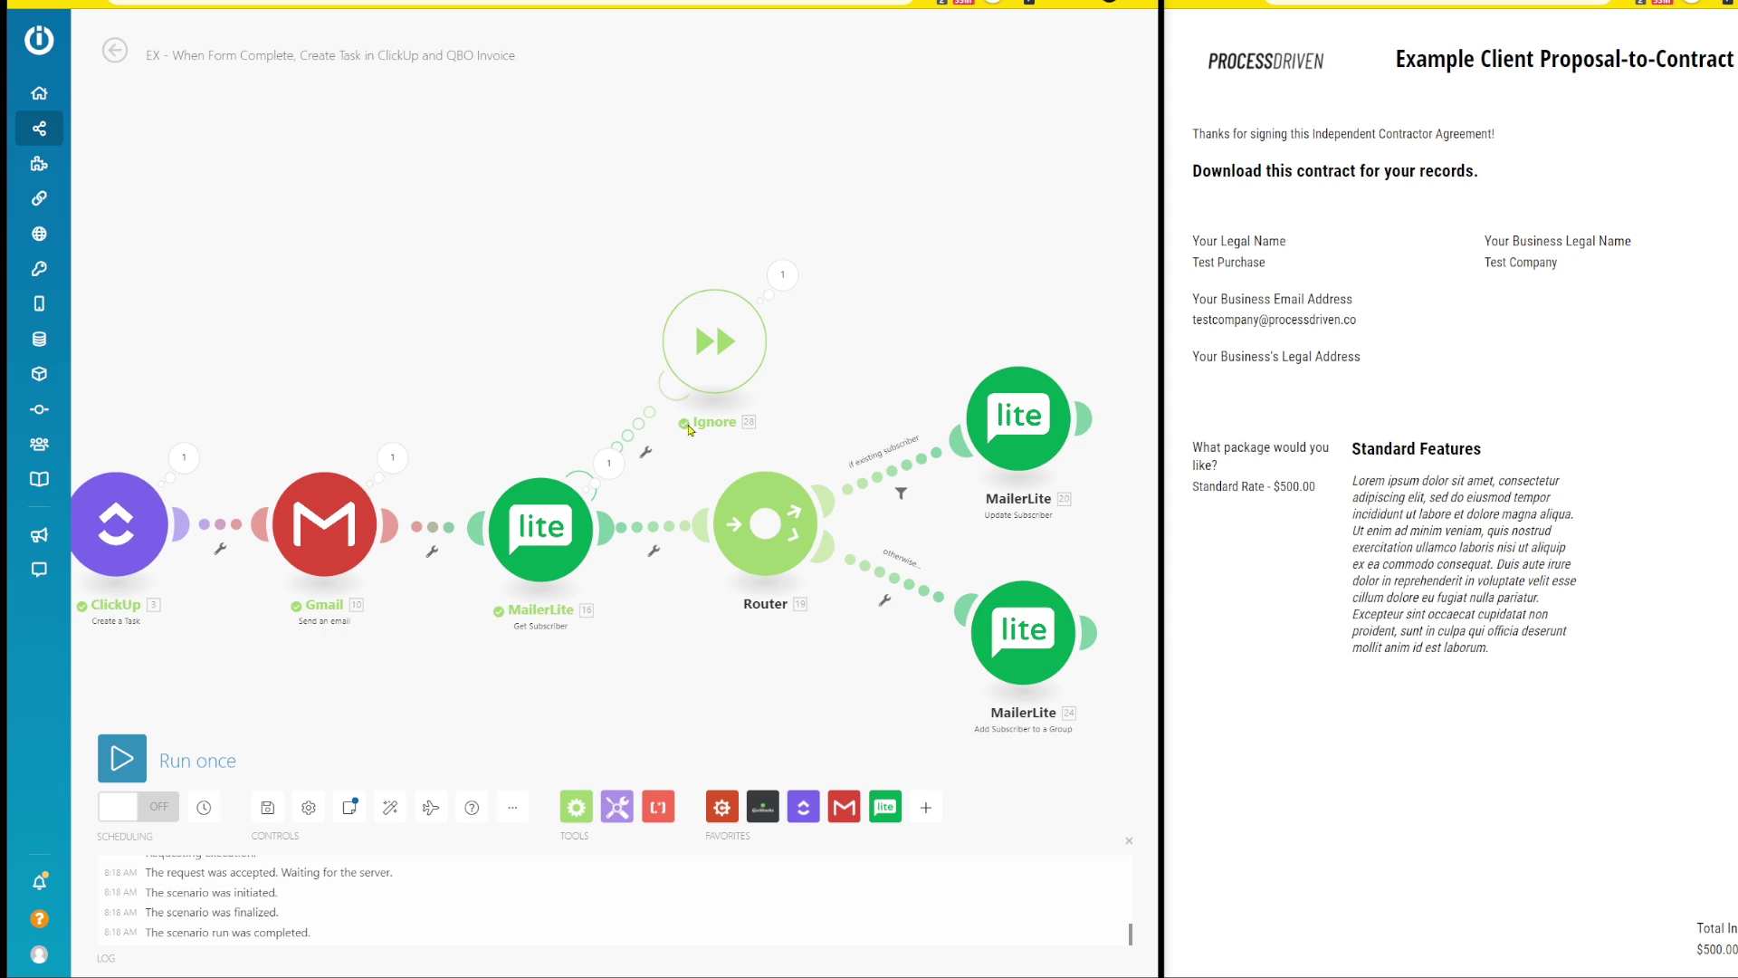
- Delete the Ignore module and give MailerLite Get Subscriber a Resume error handler instead
right_click(701, 364)
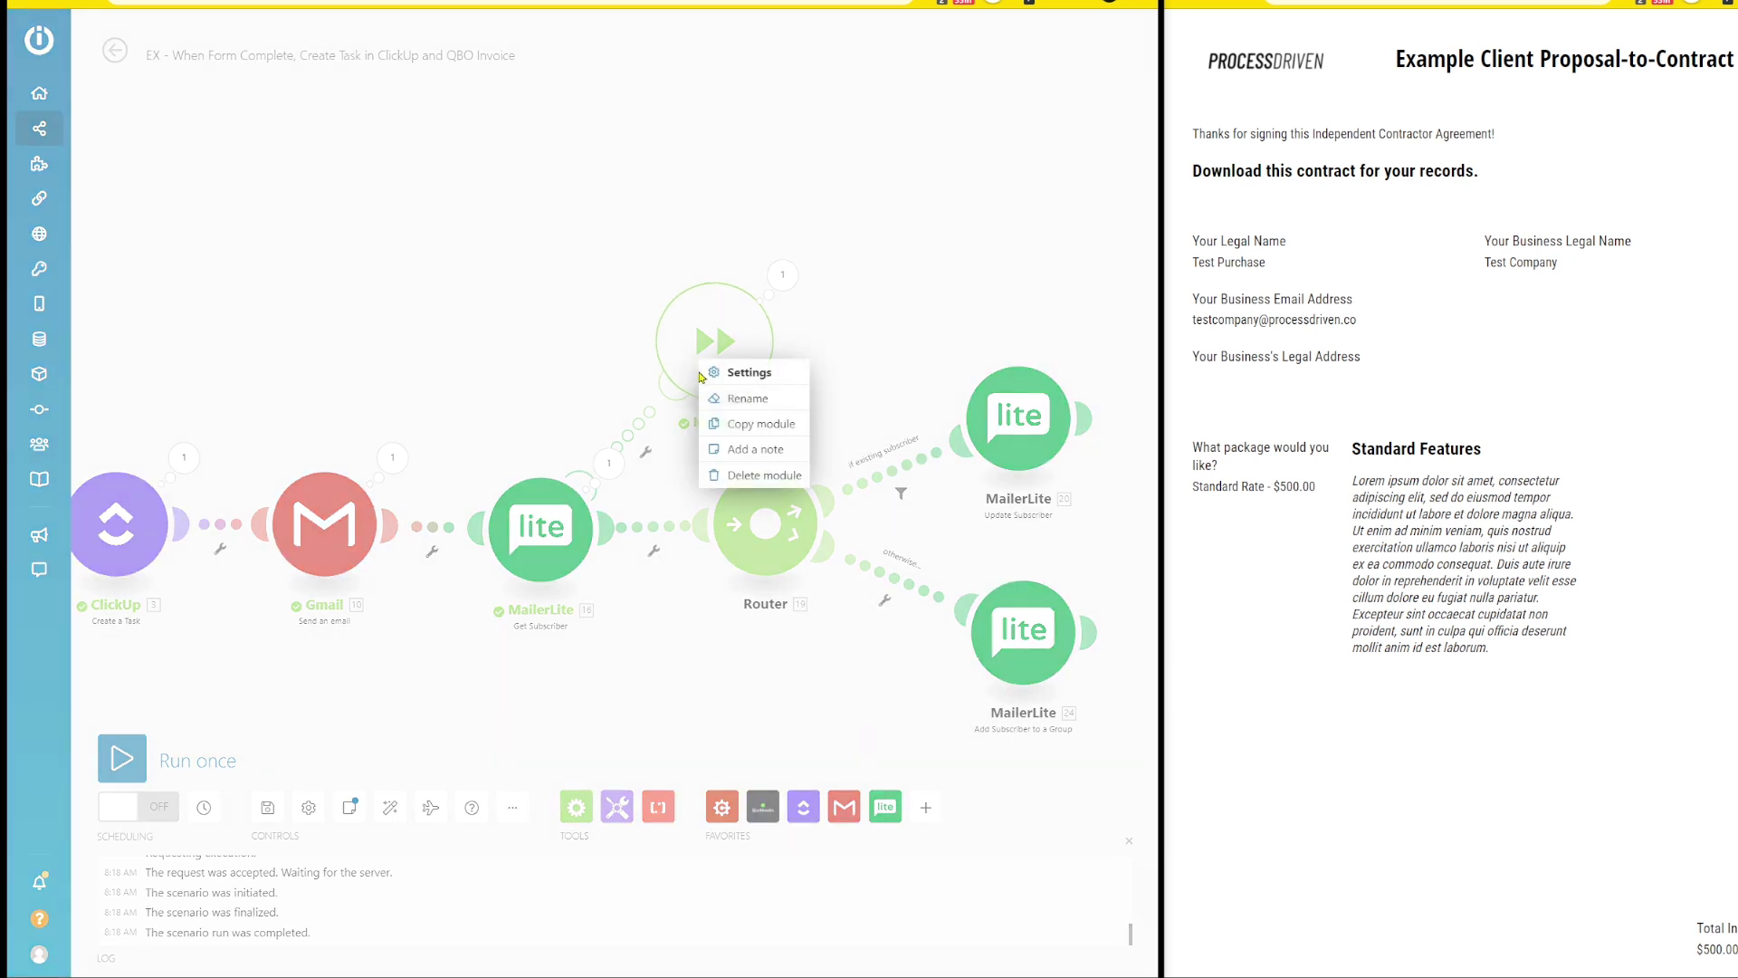
click(732, 475)
right_click(559, 508)
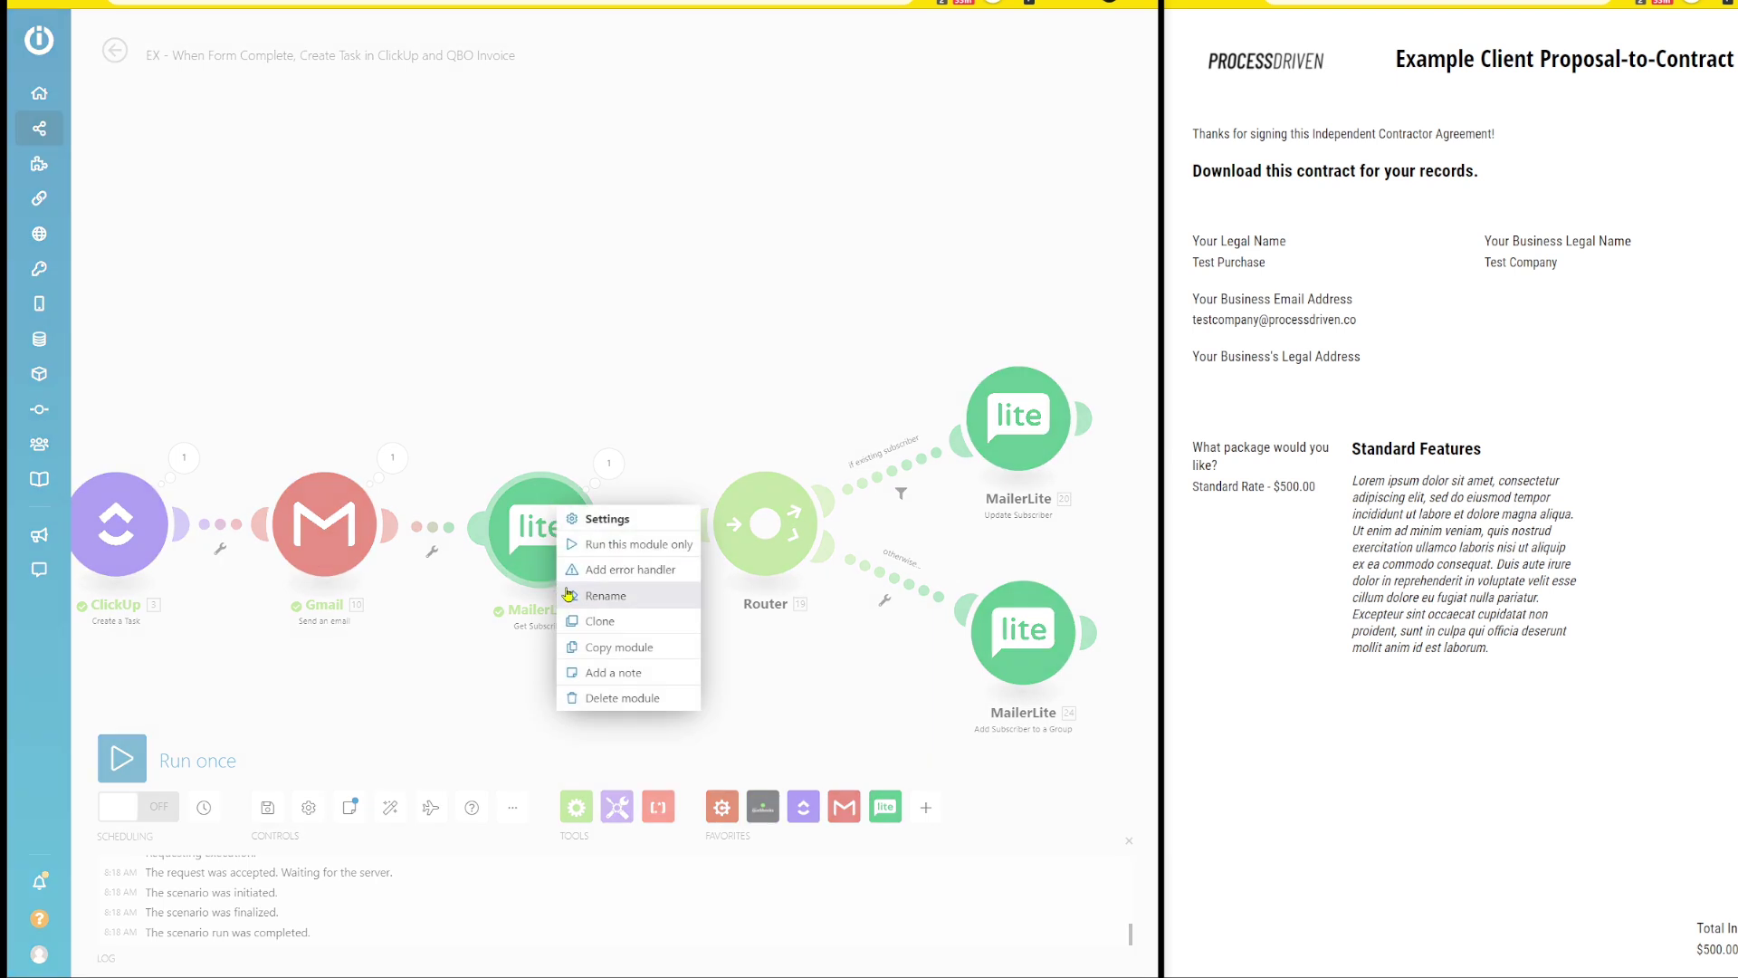
click(599, 570)
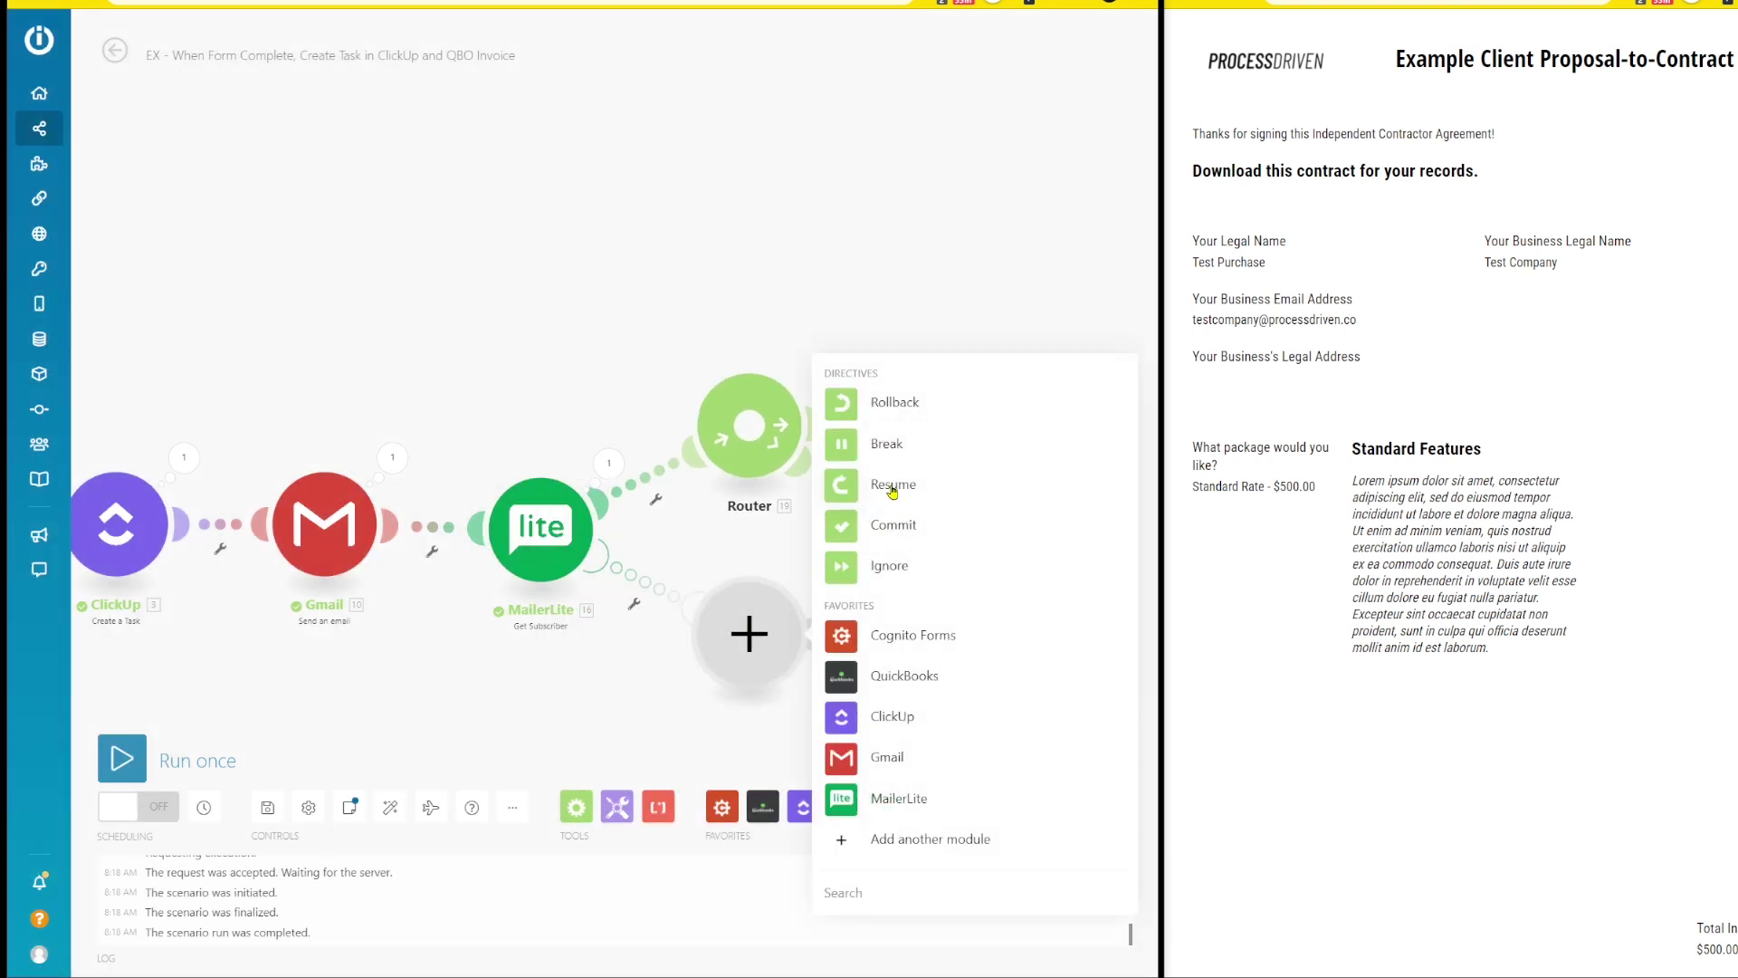
click(901, 497)
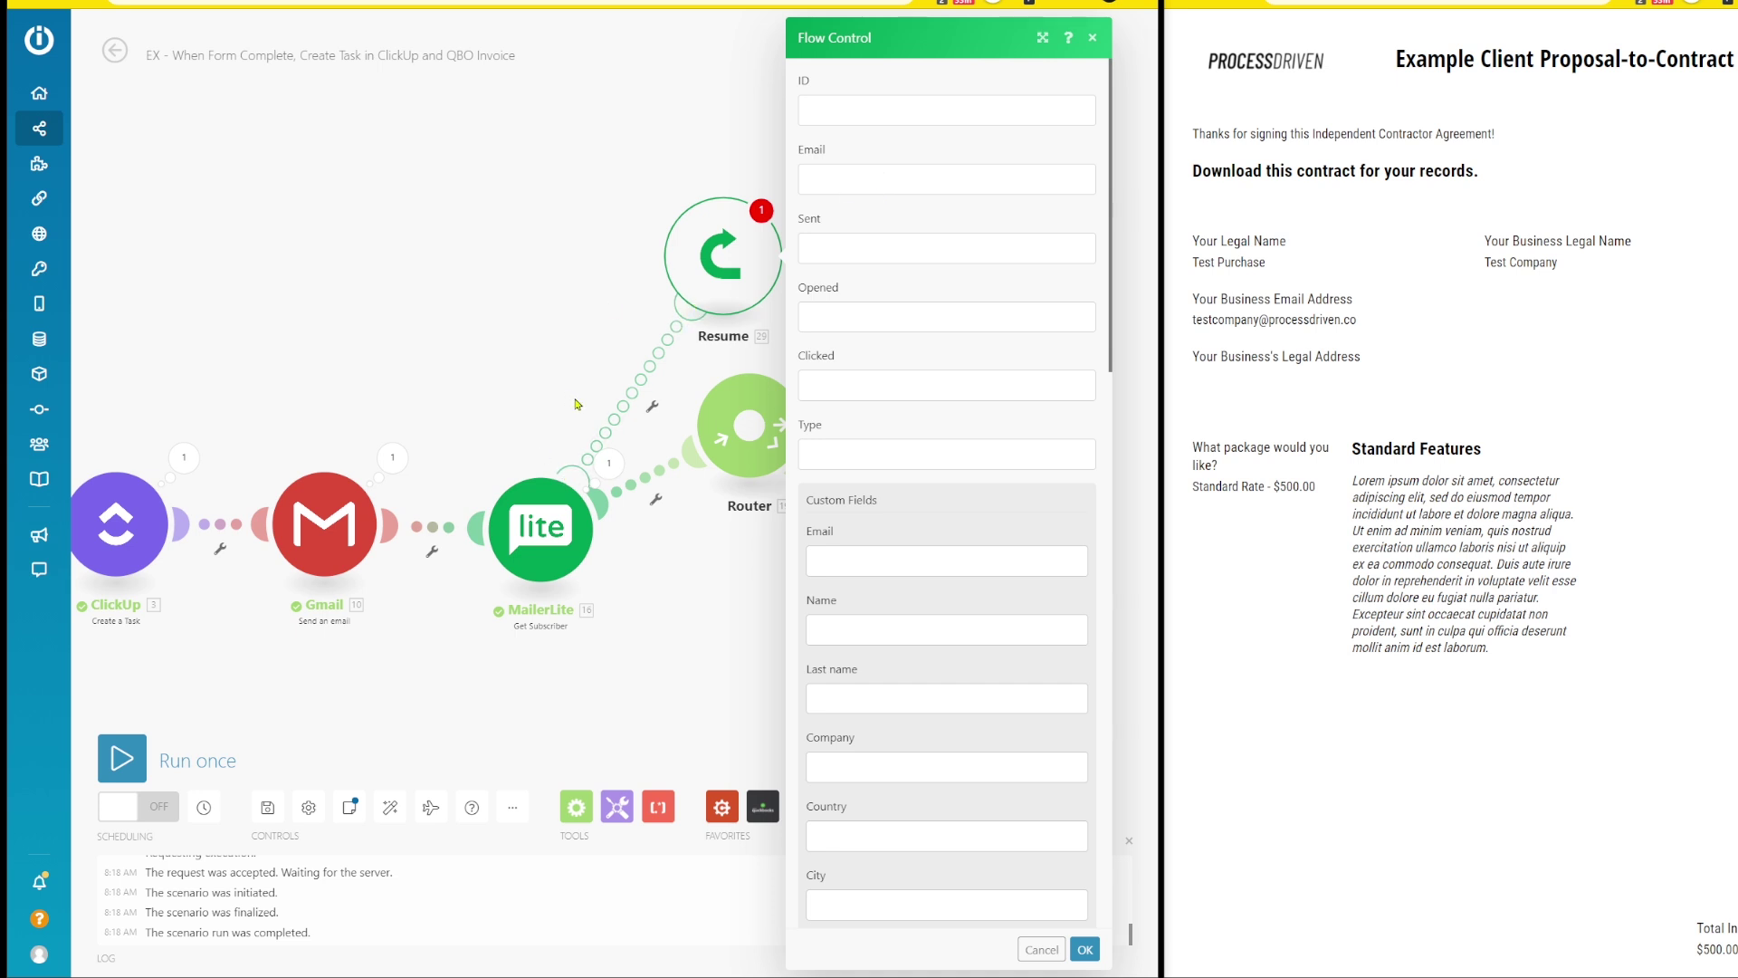
scroll(842, 322, down, 10)
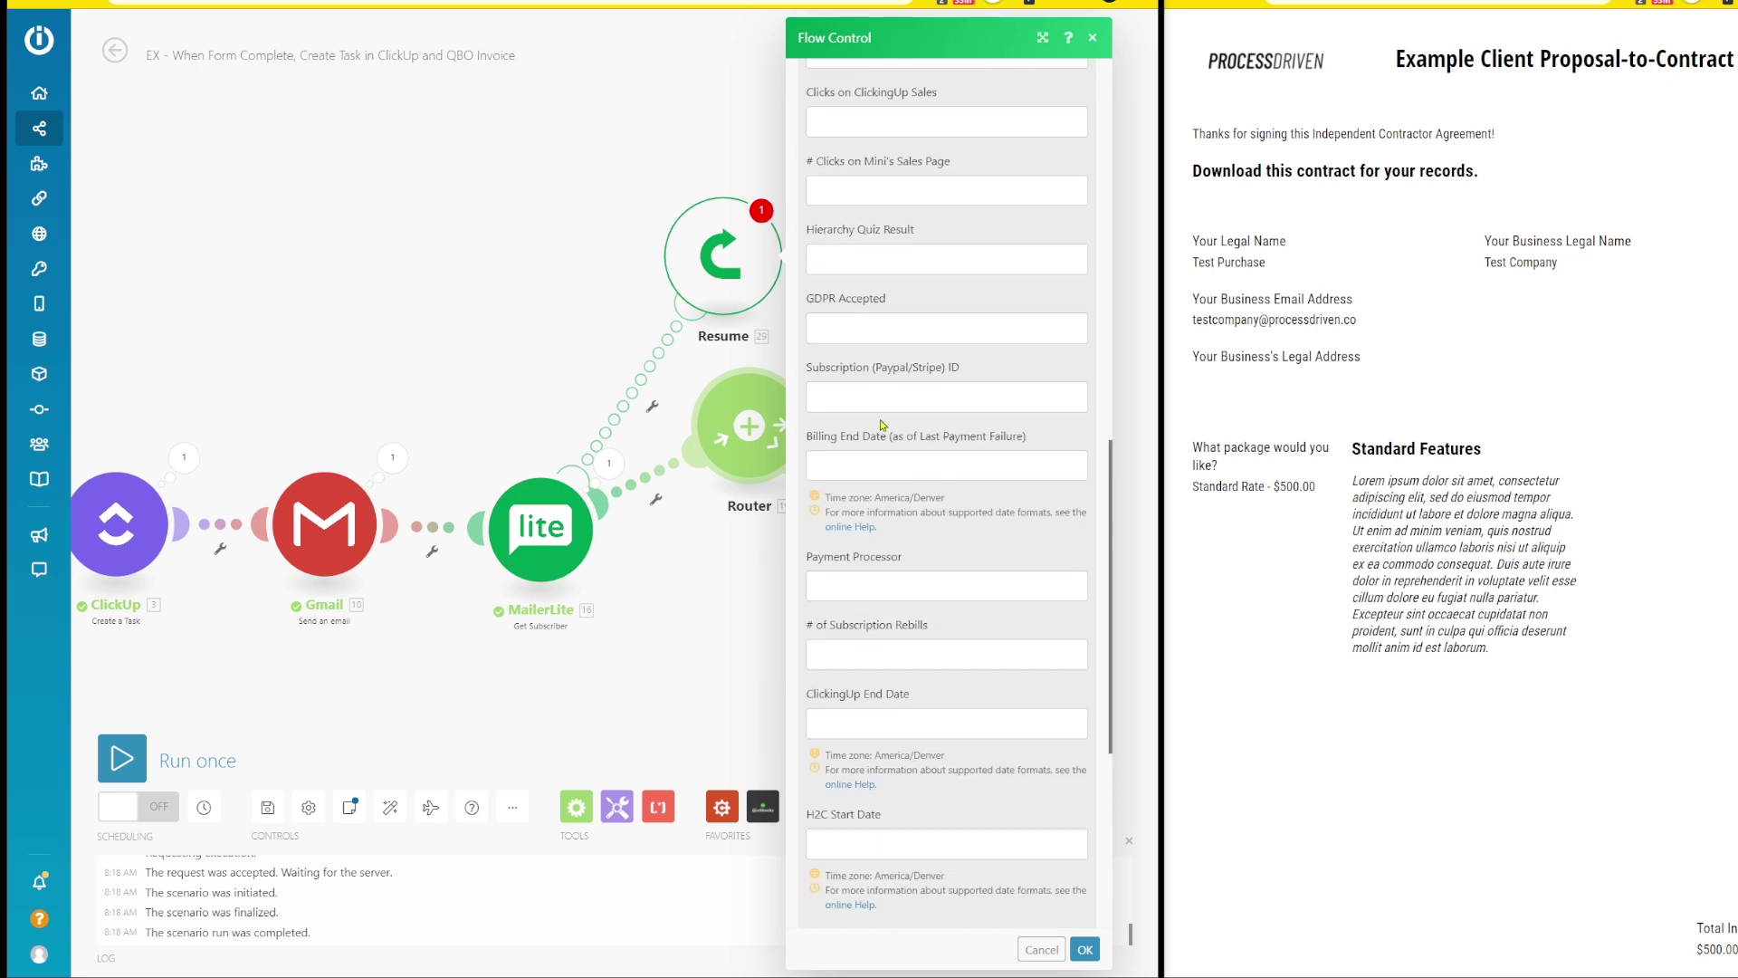
click(782, 546)
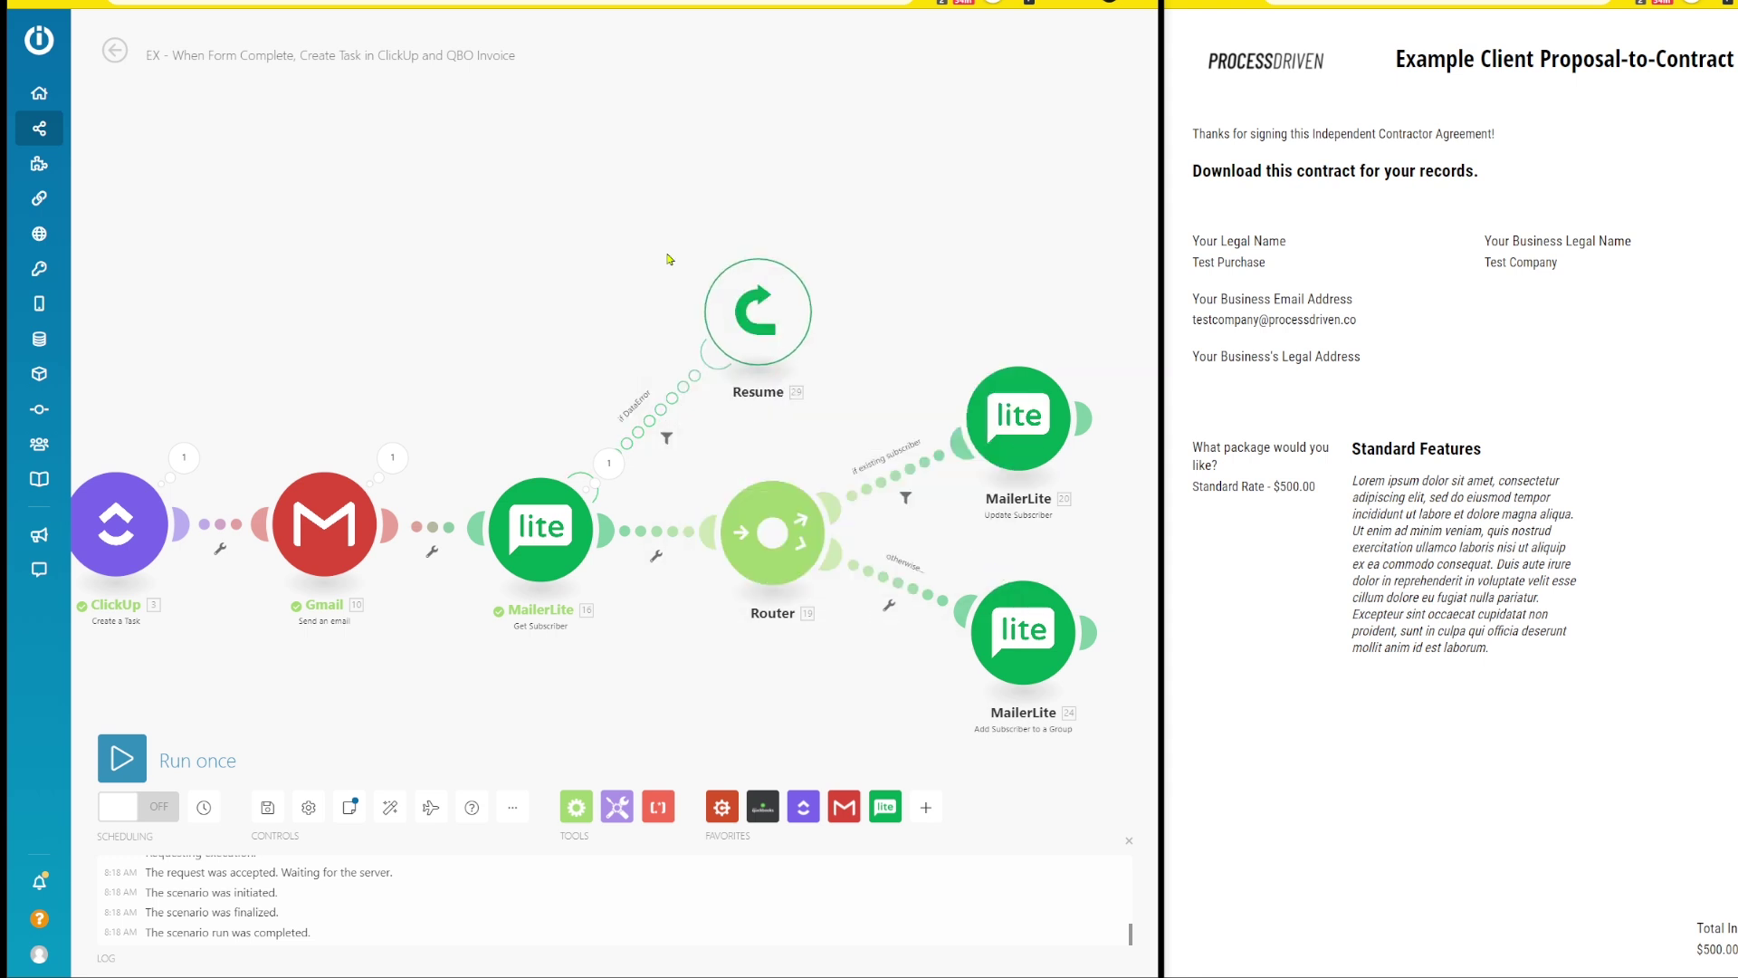
scroll(419, 280, down, 5)
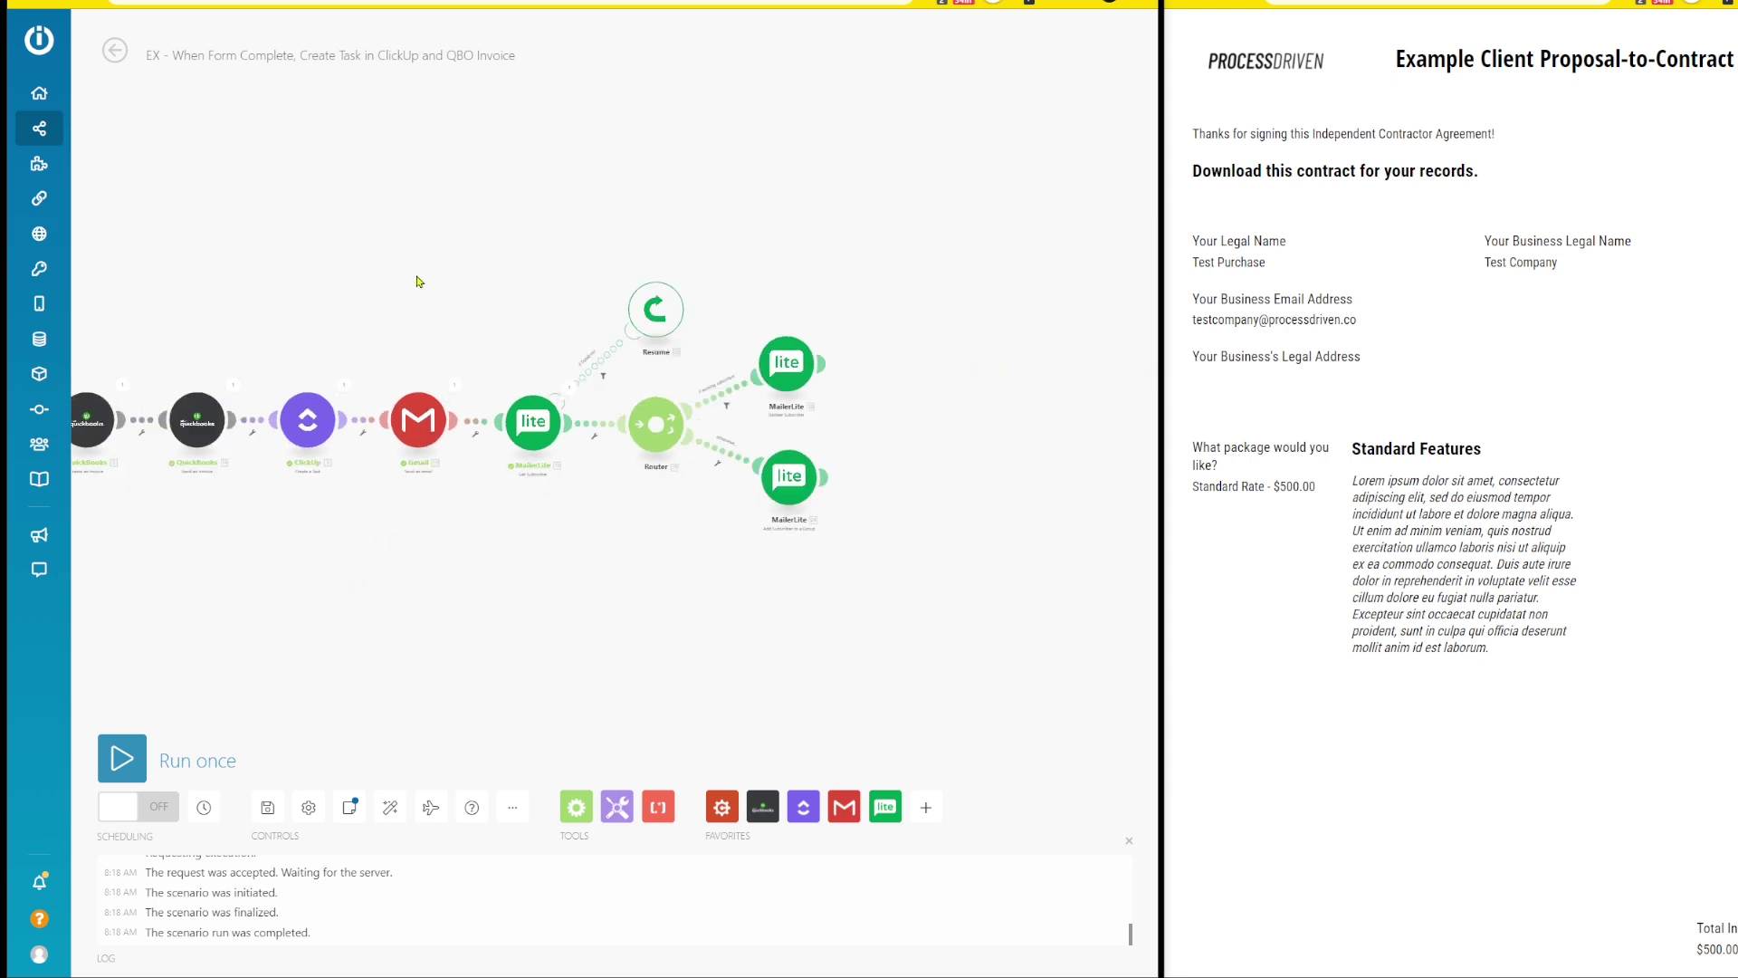
- Start a new proposal entry with the Standard Rate - $500 package selected
scroll(547, 287, up, 5)
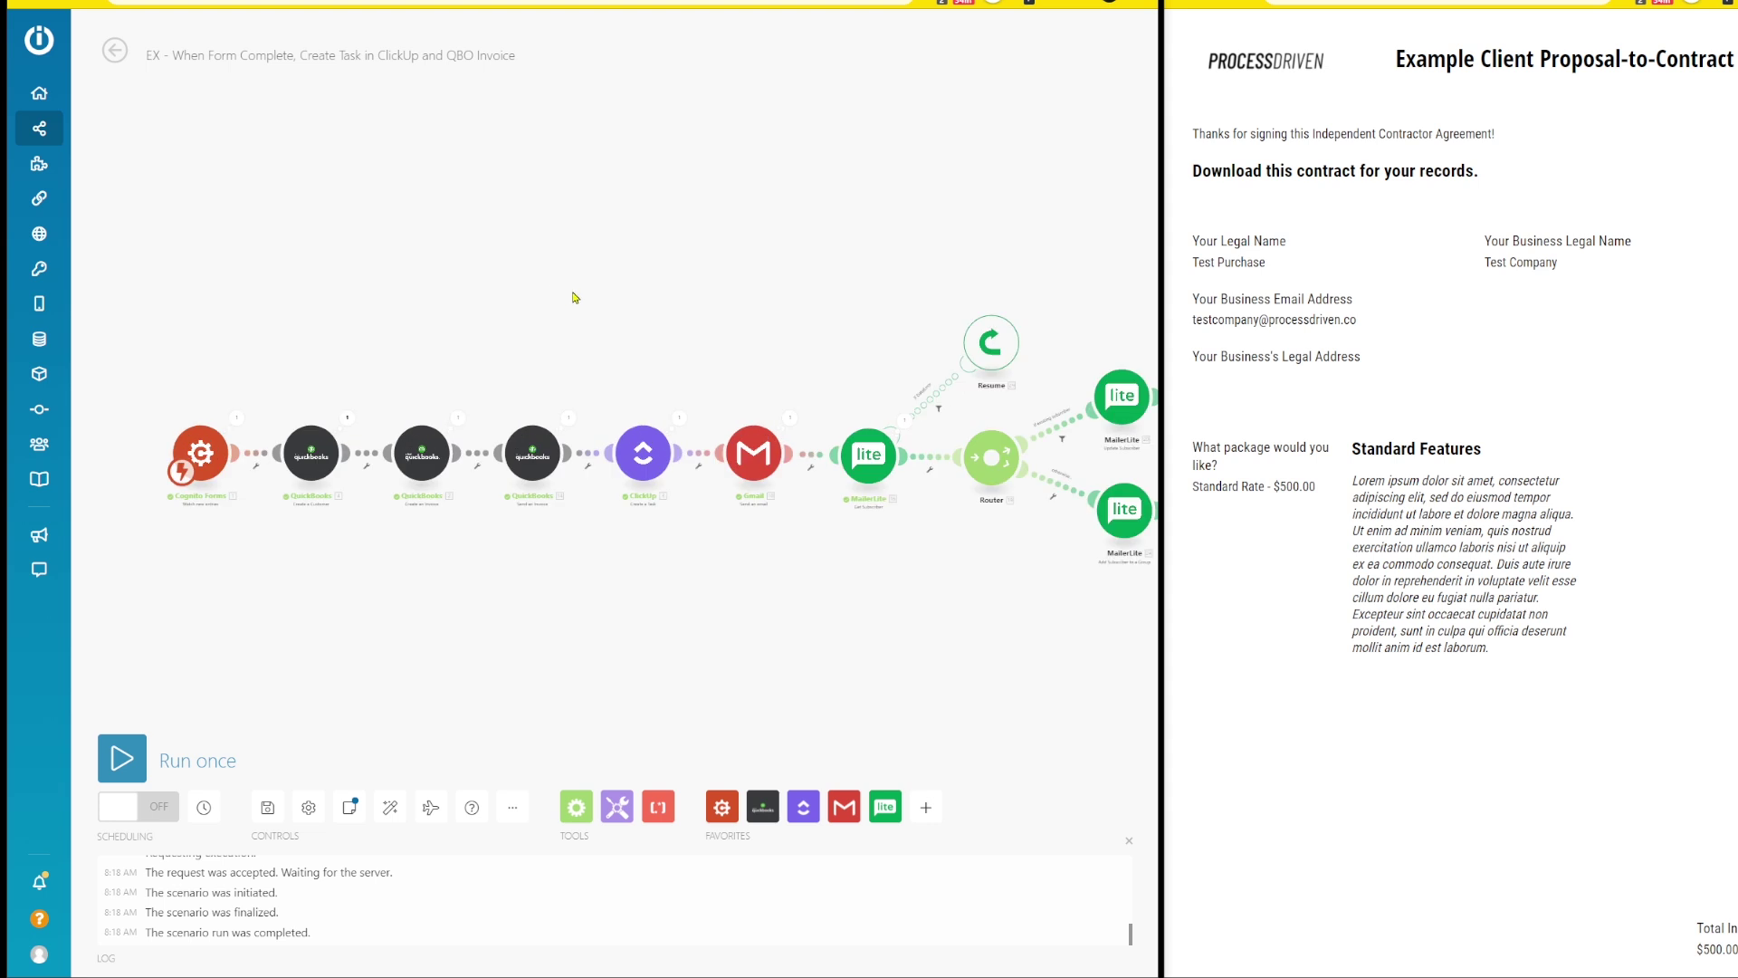
click(1238, 7)
click(1228, 672)
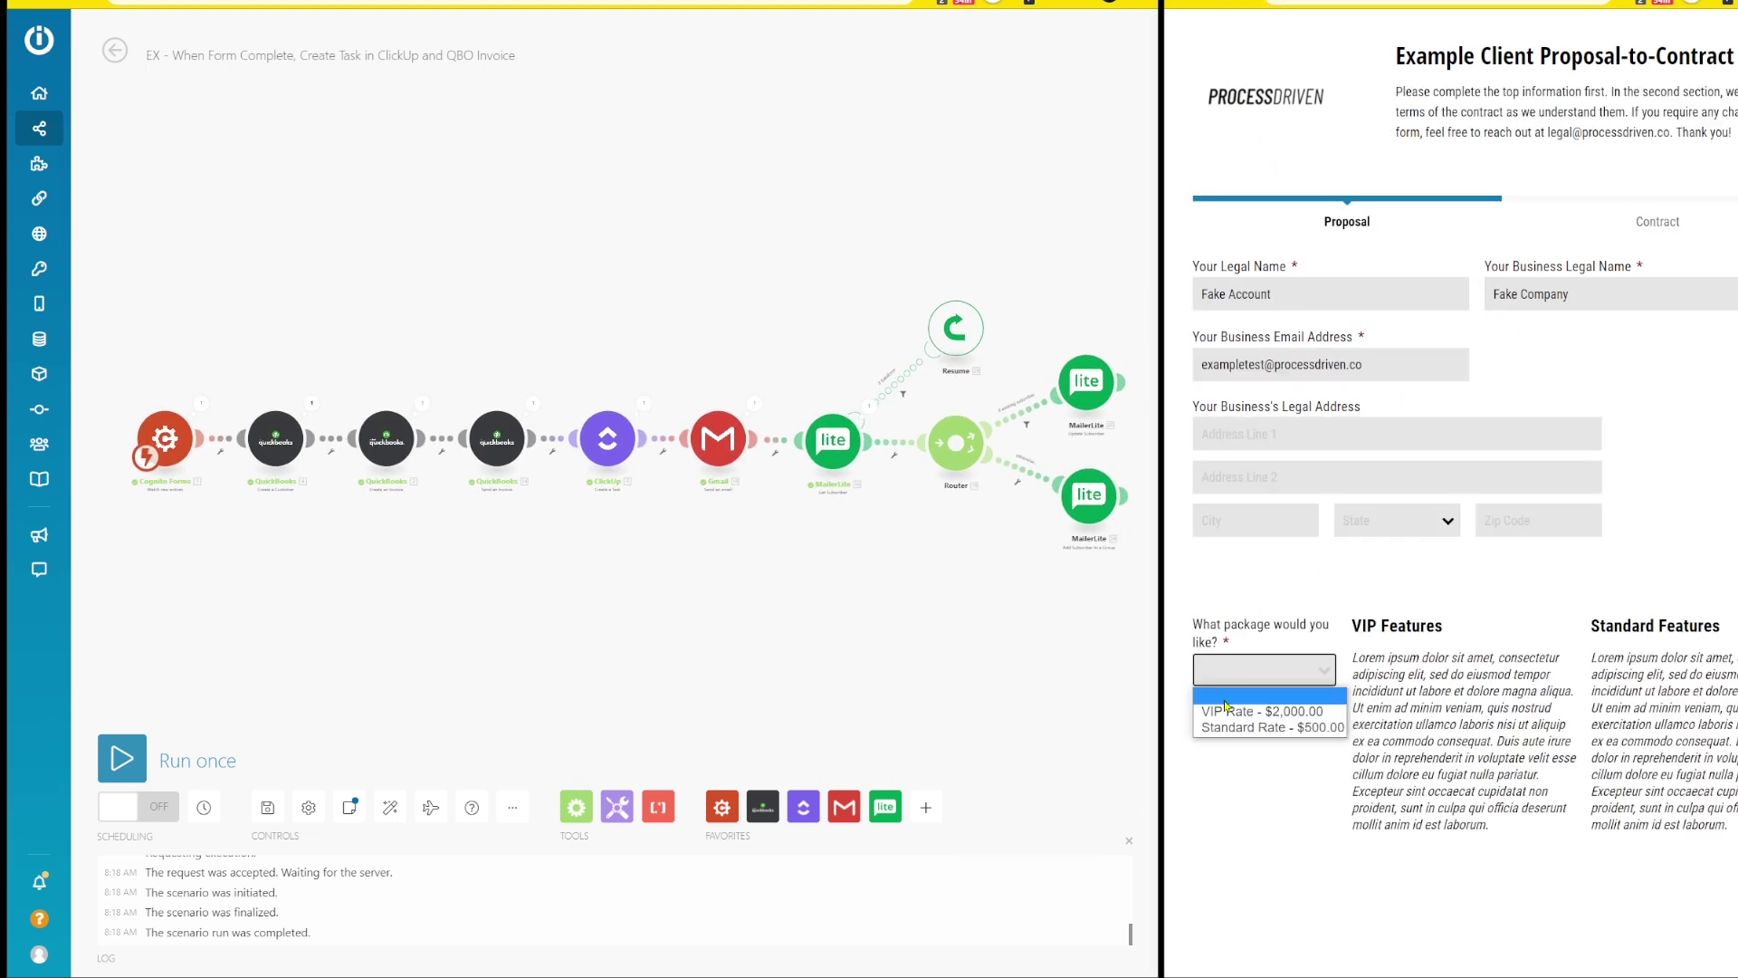
click(1226, 703)
click(1228, 672)
click(1246, 725)
- On the contract page, draw a signature, date it the 14th, and sign the contract
scroll(1245, 717, down, 3)
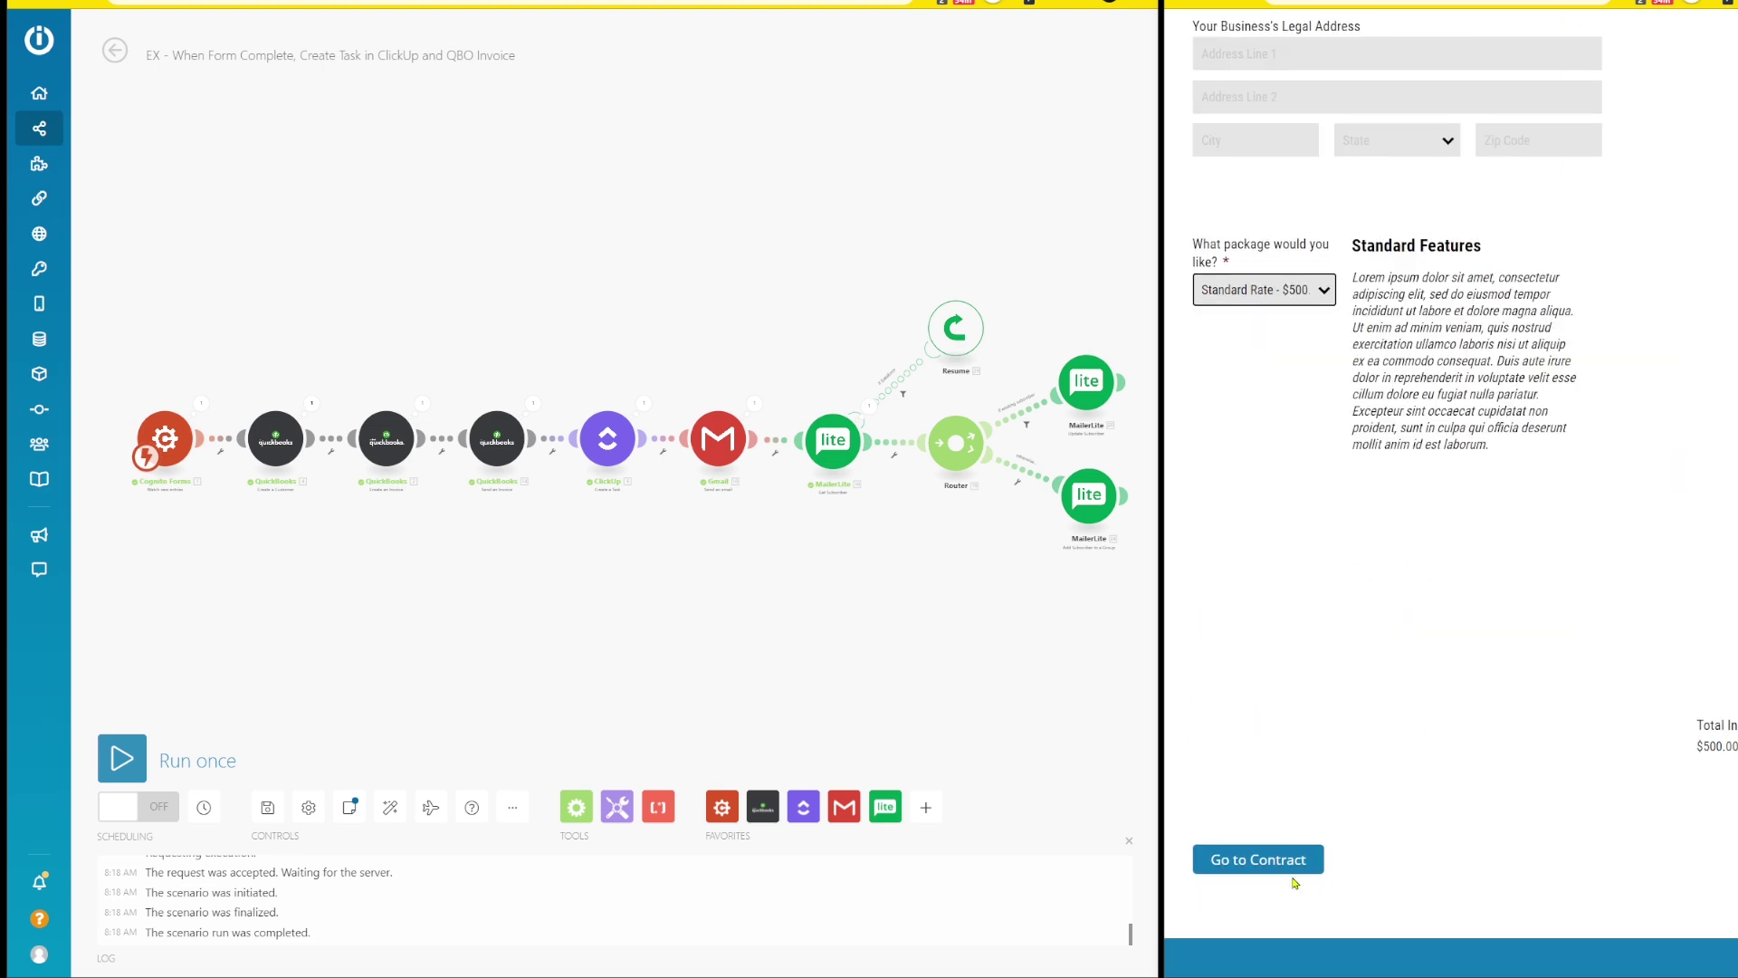
click(1254, 931)
mouse_move(1249, 627)
mouse_down()
mouse_move(1485, 648)
mouse_move(1603, 679)
mouse_up()
click(1702, 589)
click(1714, 481)
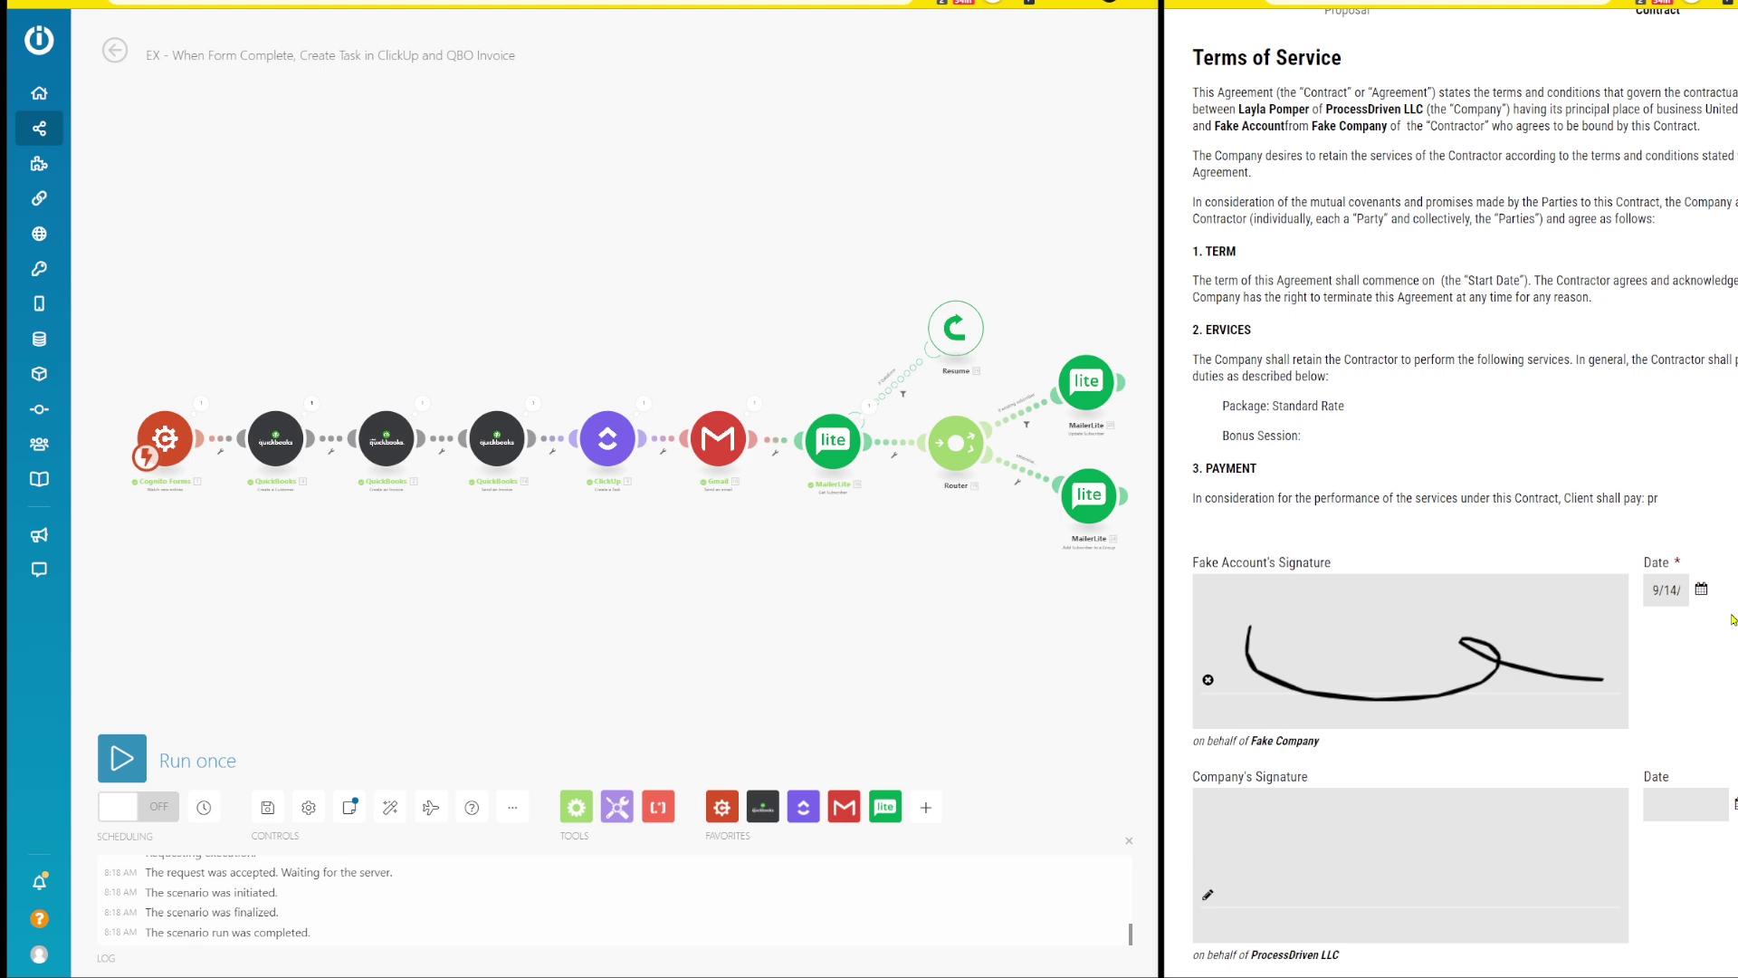
scroll(1540, 724, down, 2)
click(1322, 860)
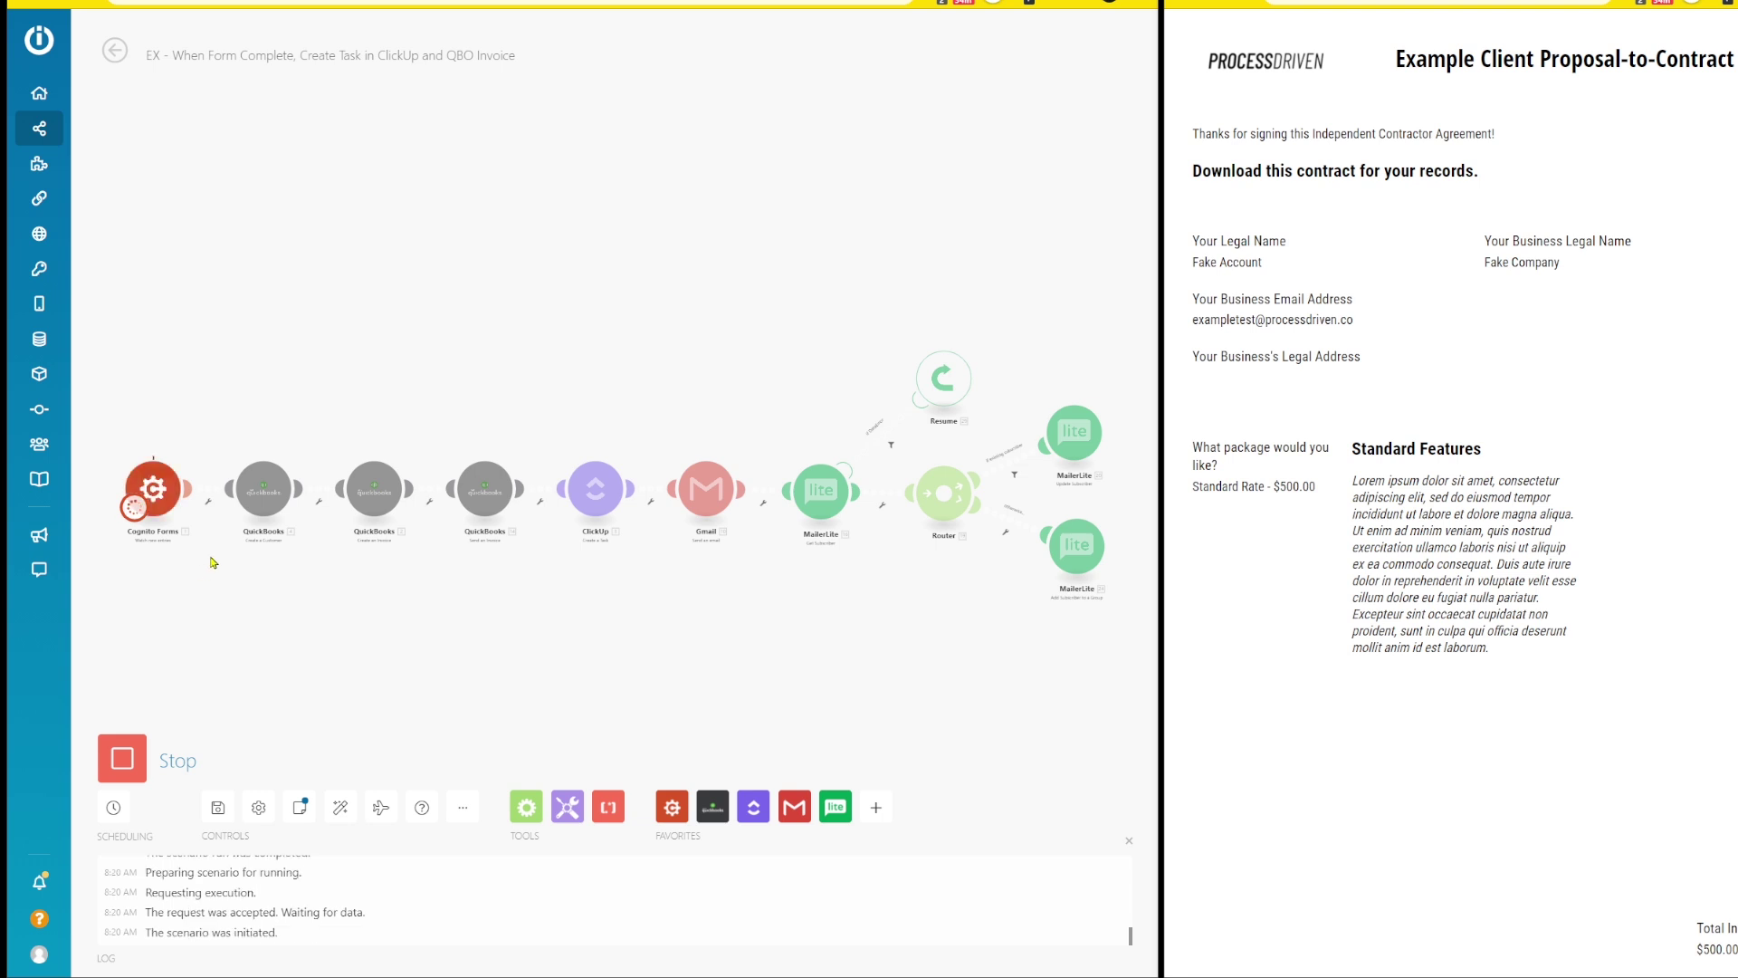
- Inspect the Cognito Forms trigger's form data and the Resume handler's operation details
click(187, 455)
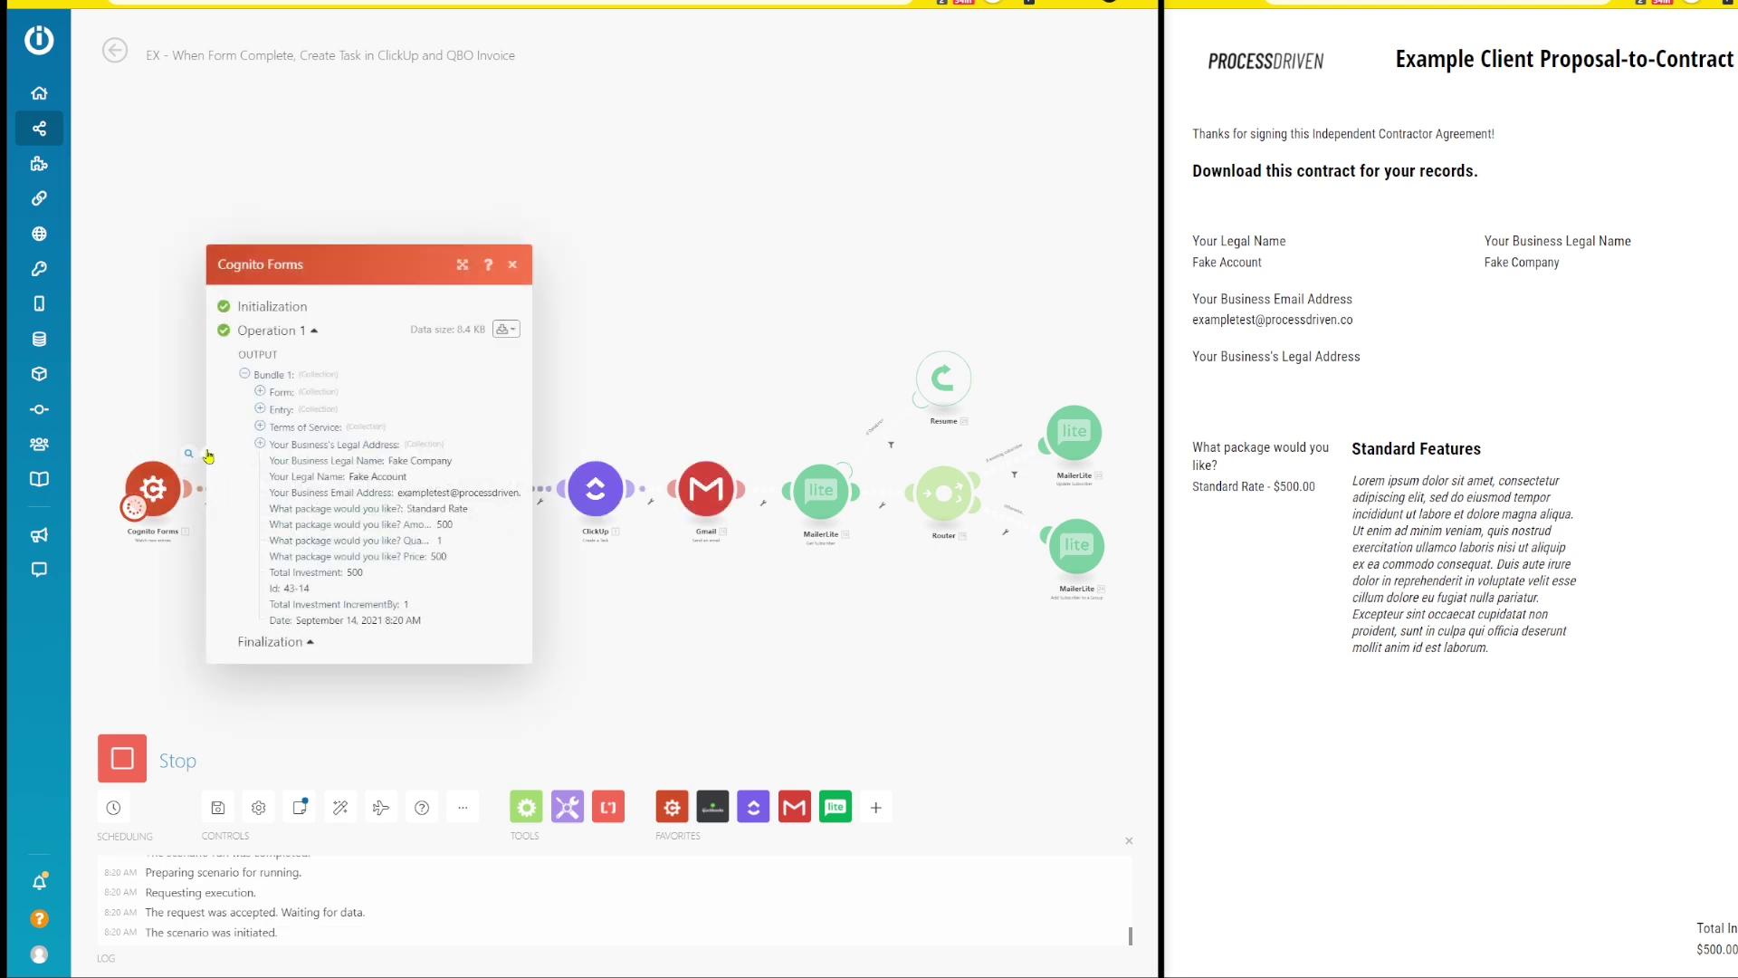
click(151, 380)
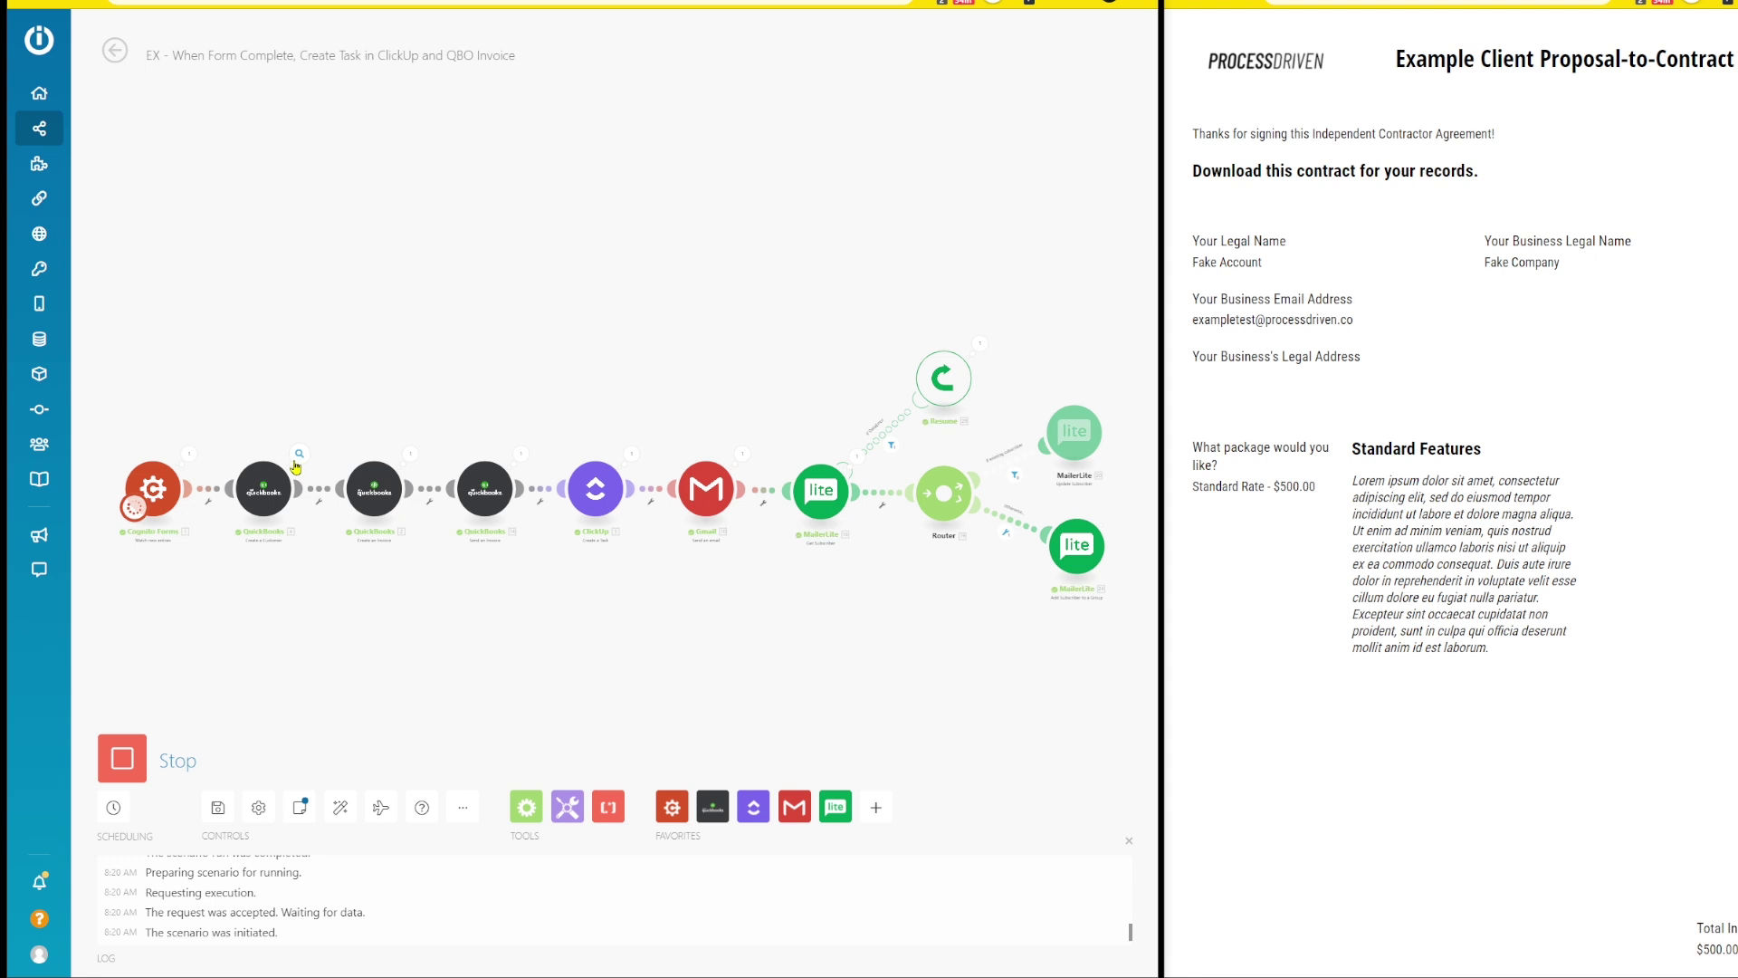
scroll(235, 628, up, 2)
scroll(295, 609, right, 5)
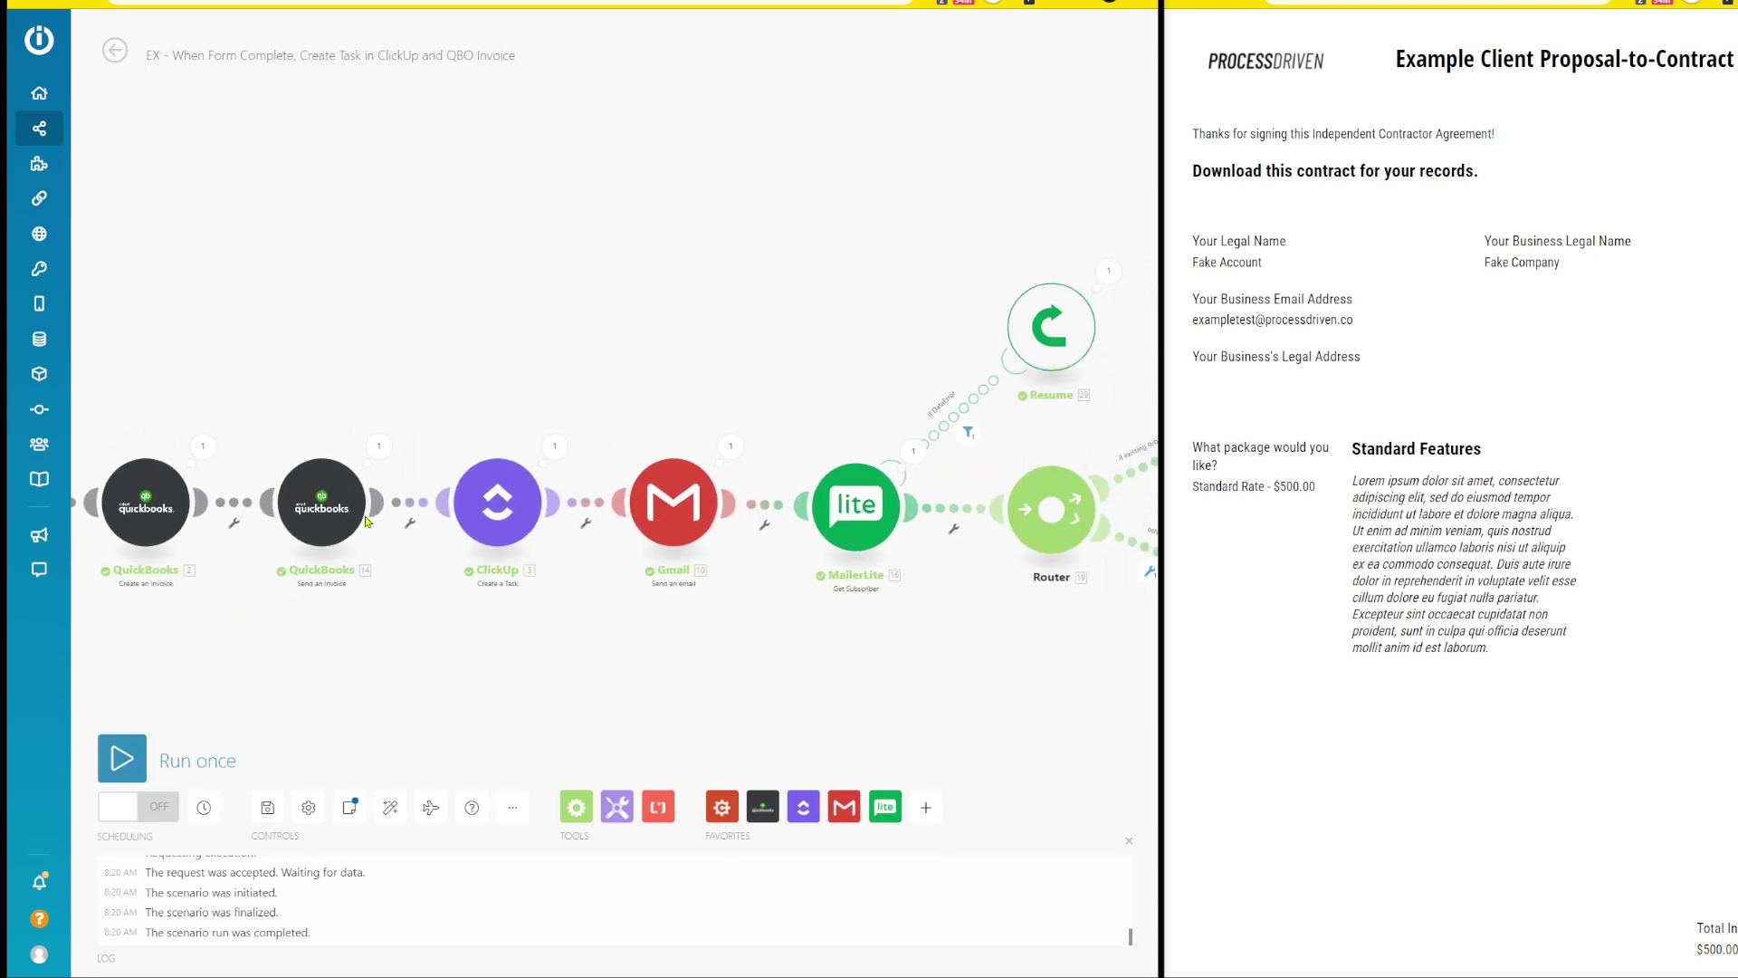
scroll(280, 516, right, 4)
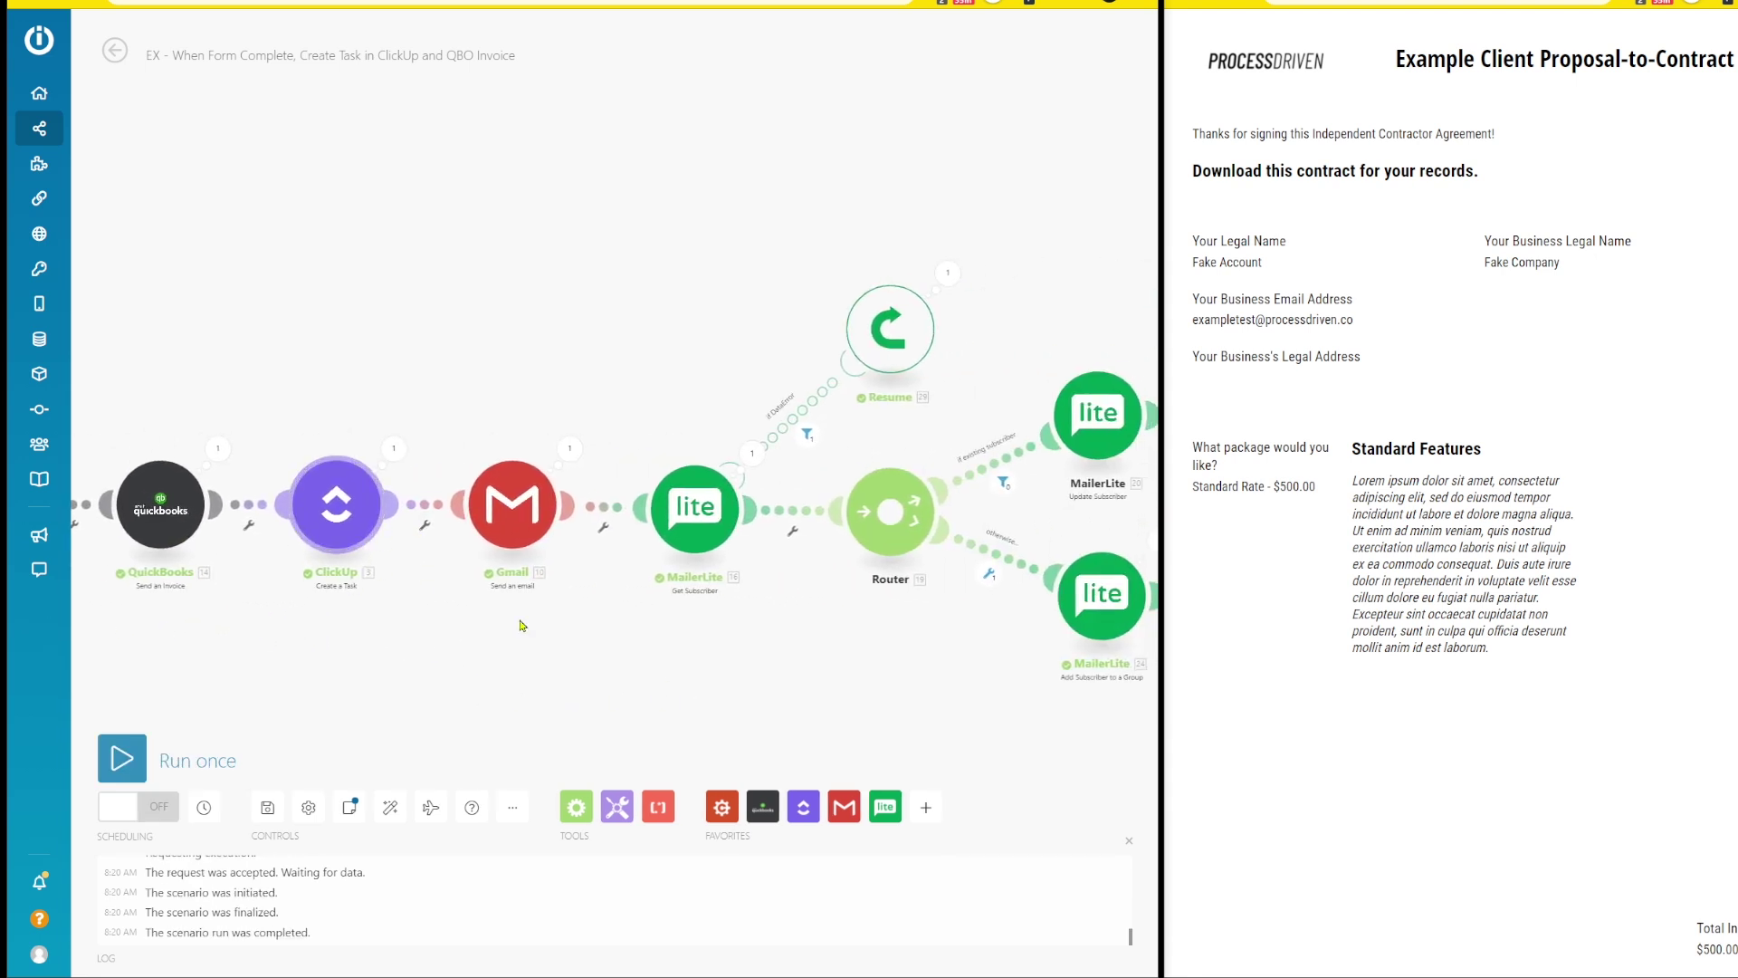
scroll(426, 661, right, 2)
scroll(425, 652, right, 3)
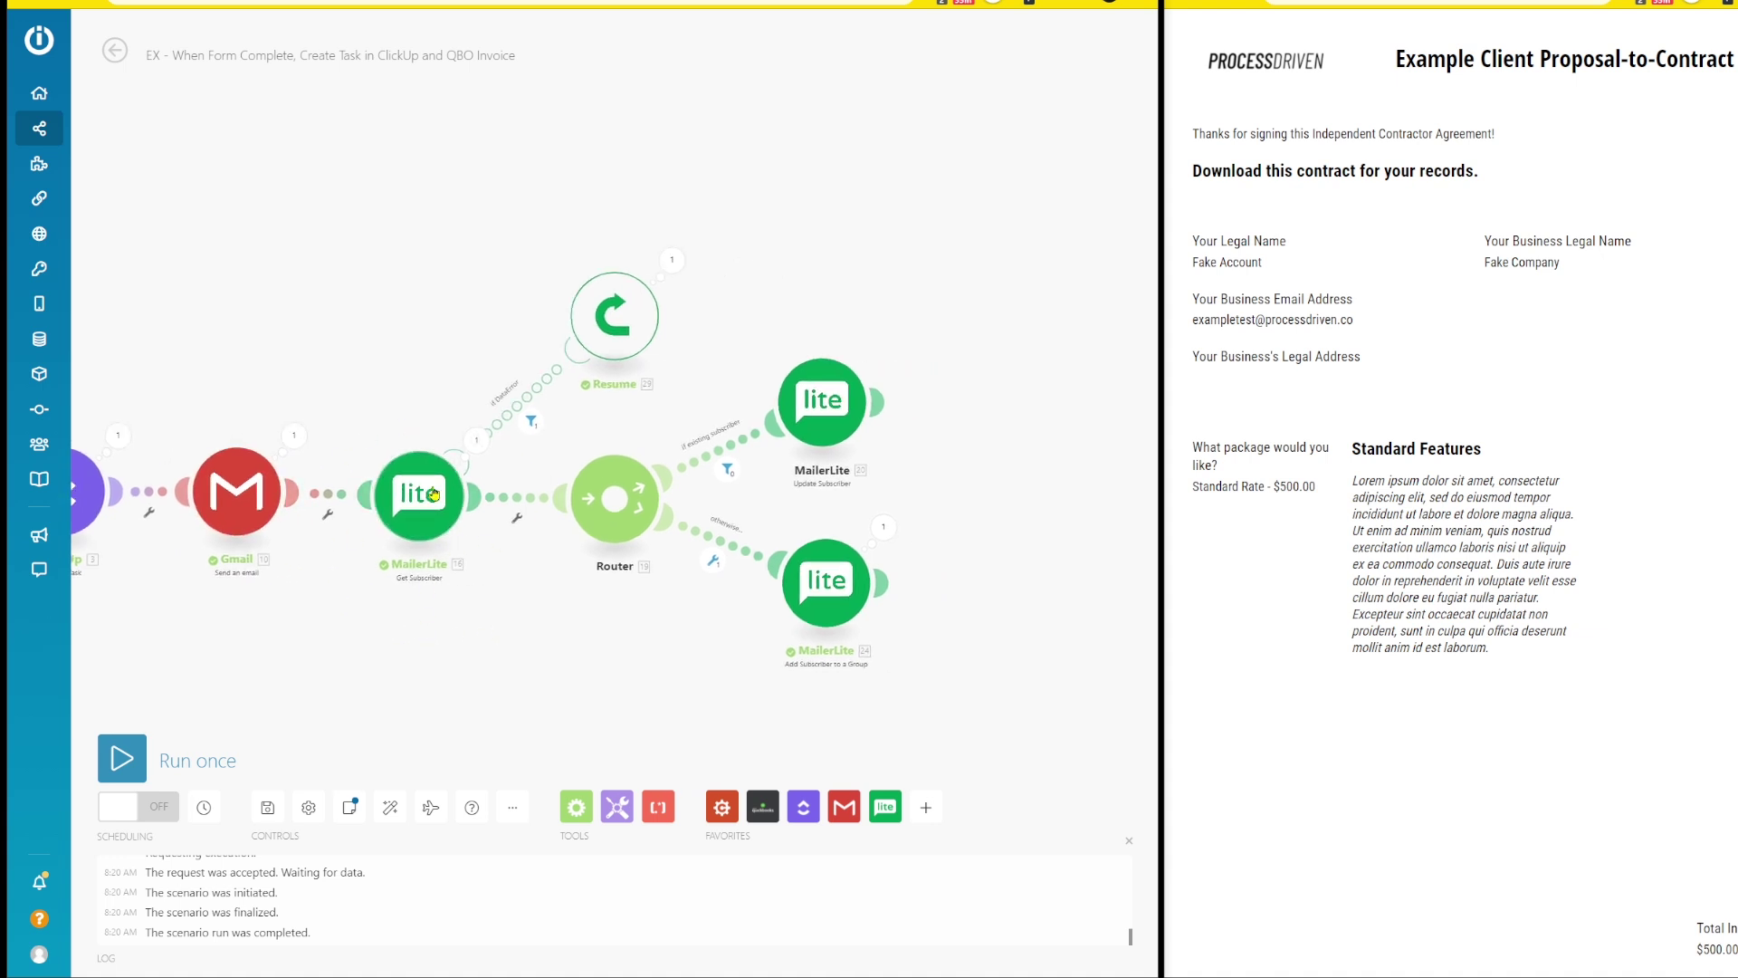
click(671, 260)
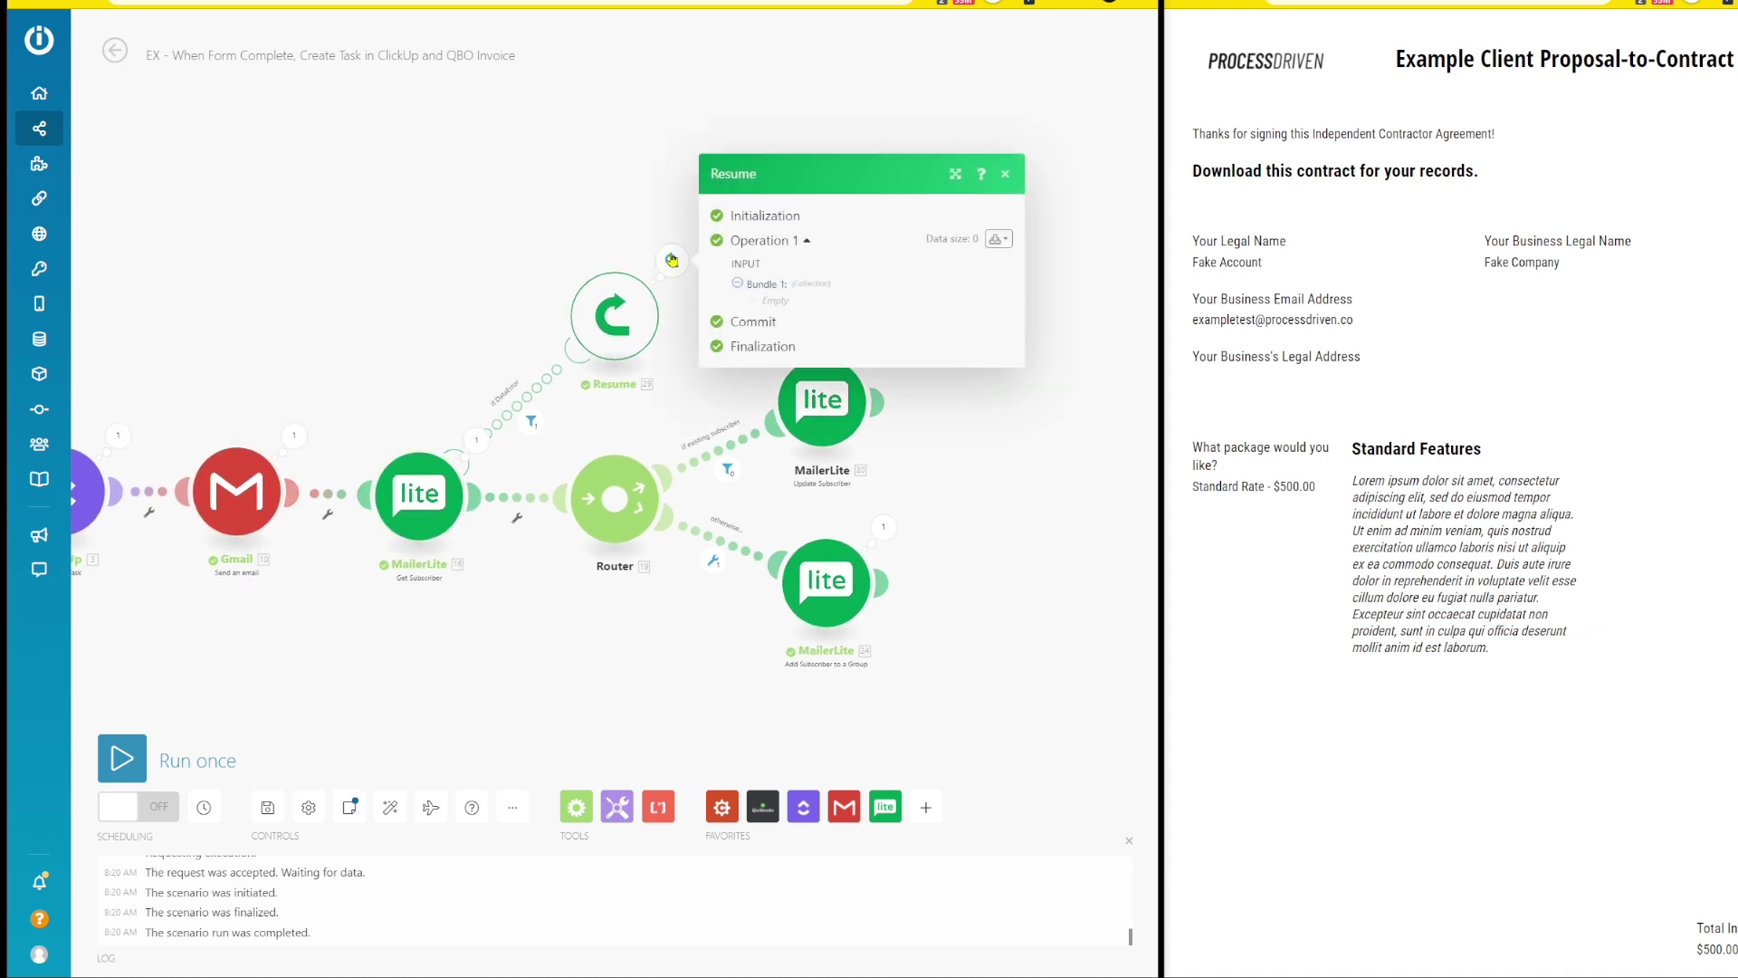
click(565, 239)
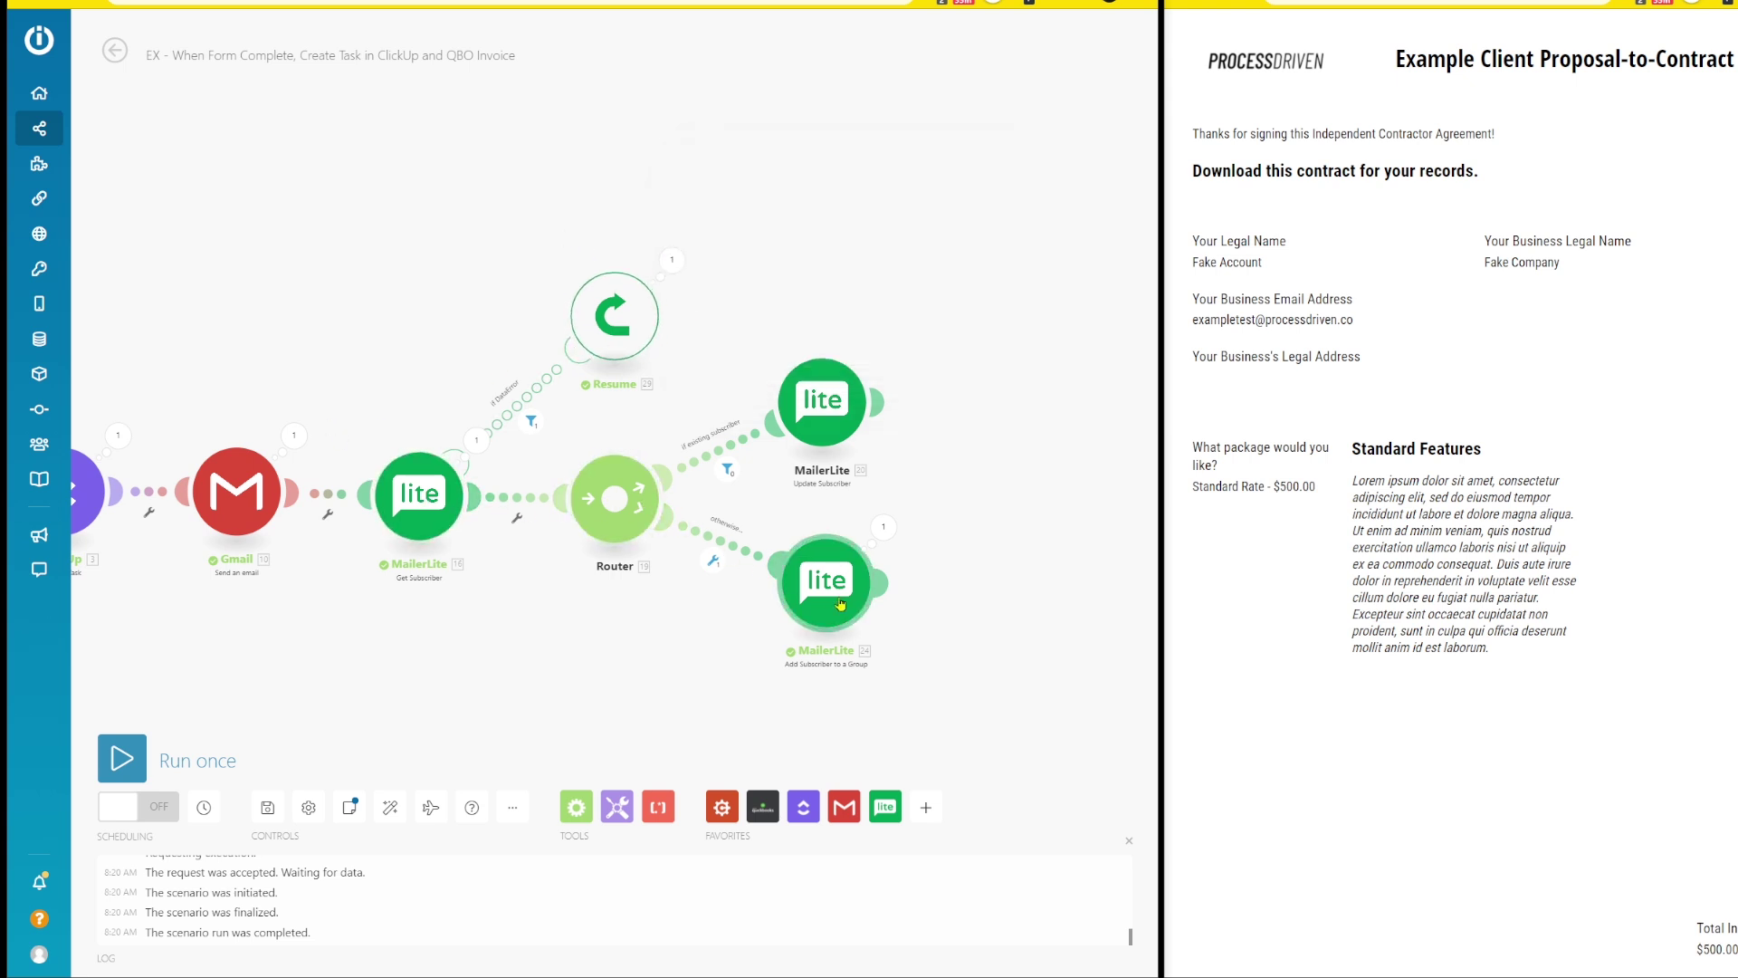
- Check the existing-subscriber route filter to confirm the bundle was blocked
click(726, 466)
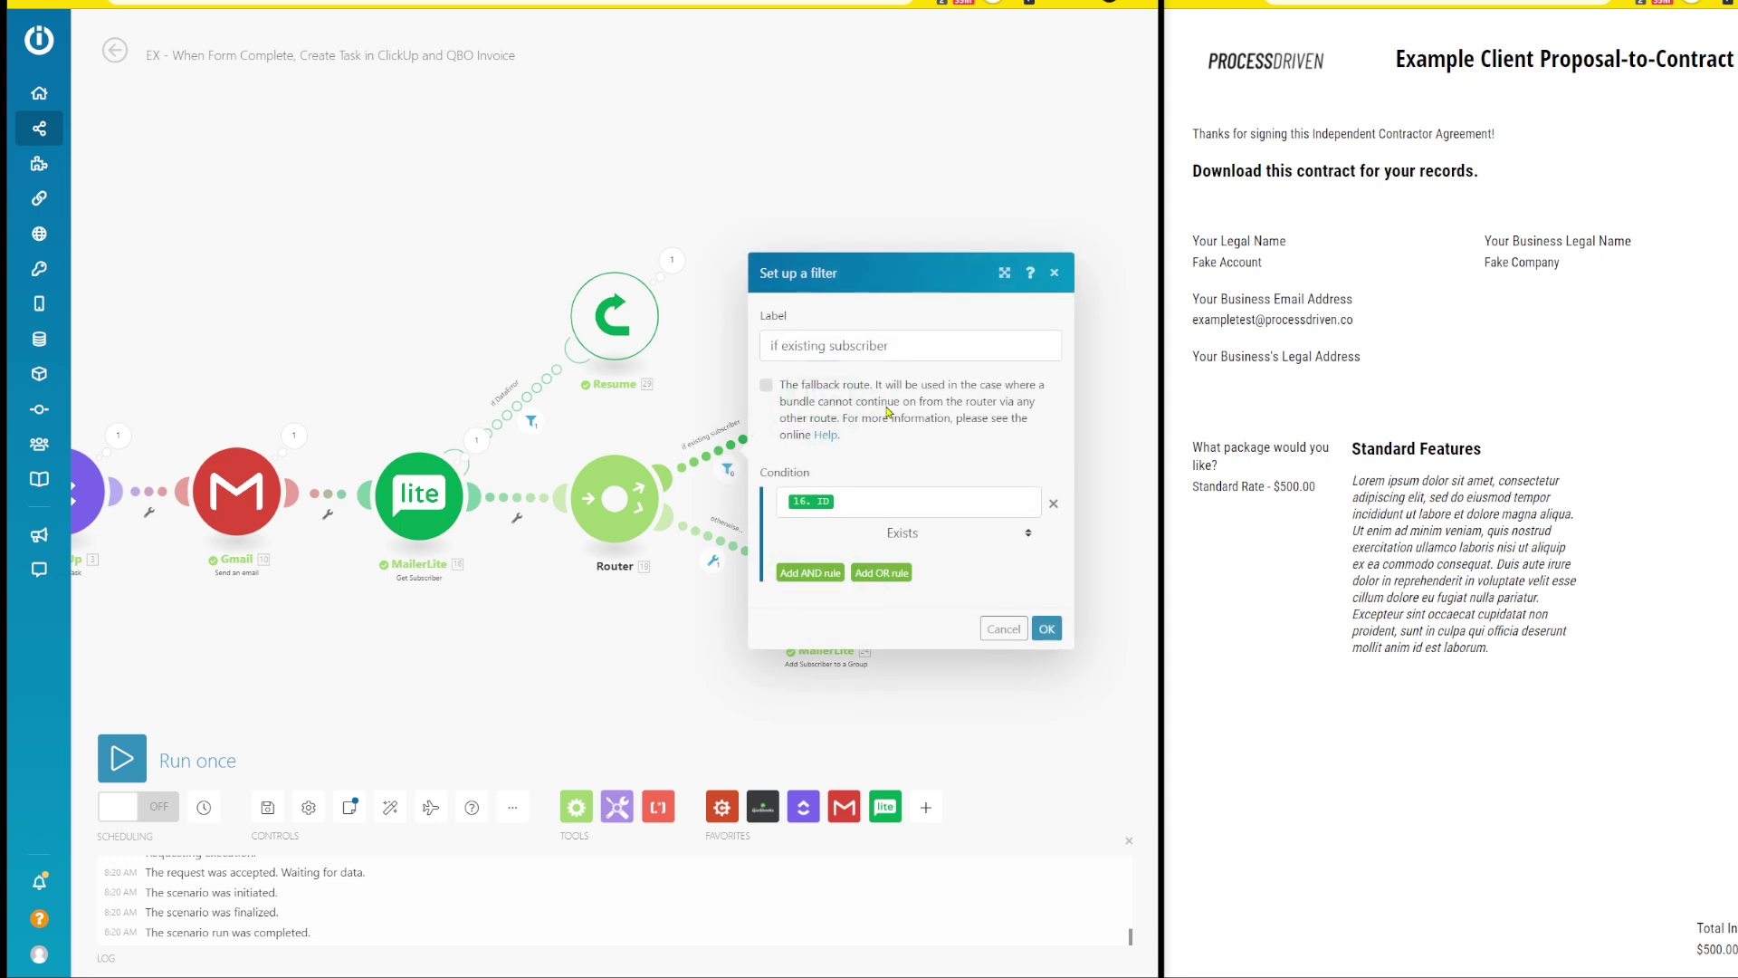
click(728, 480)
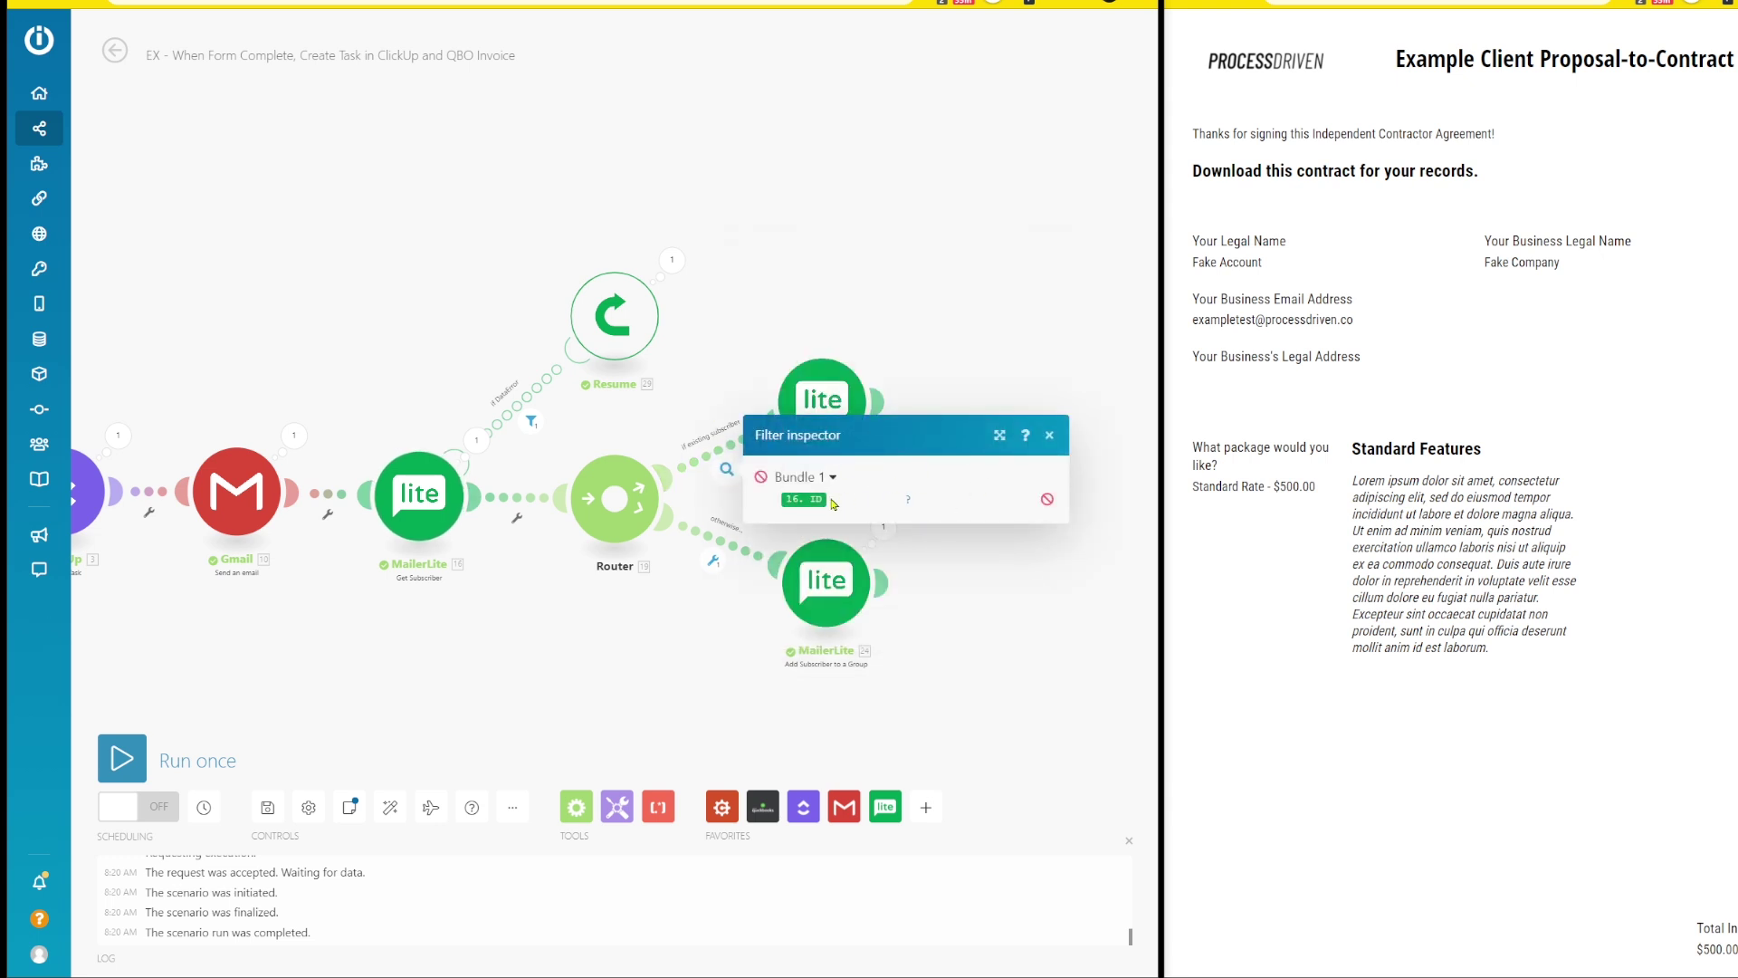
click(698, 381)
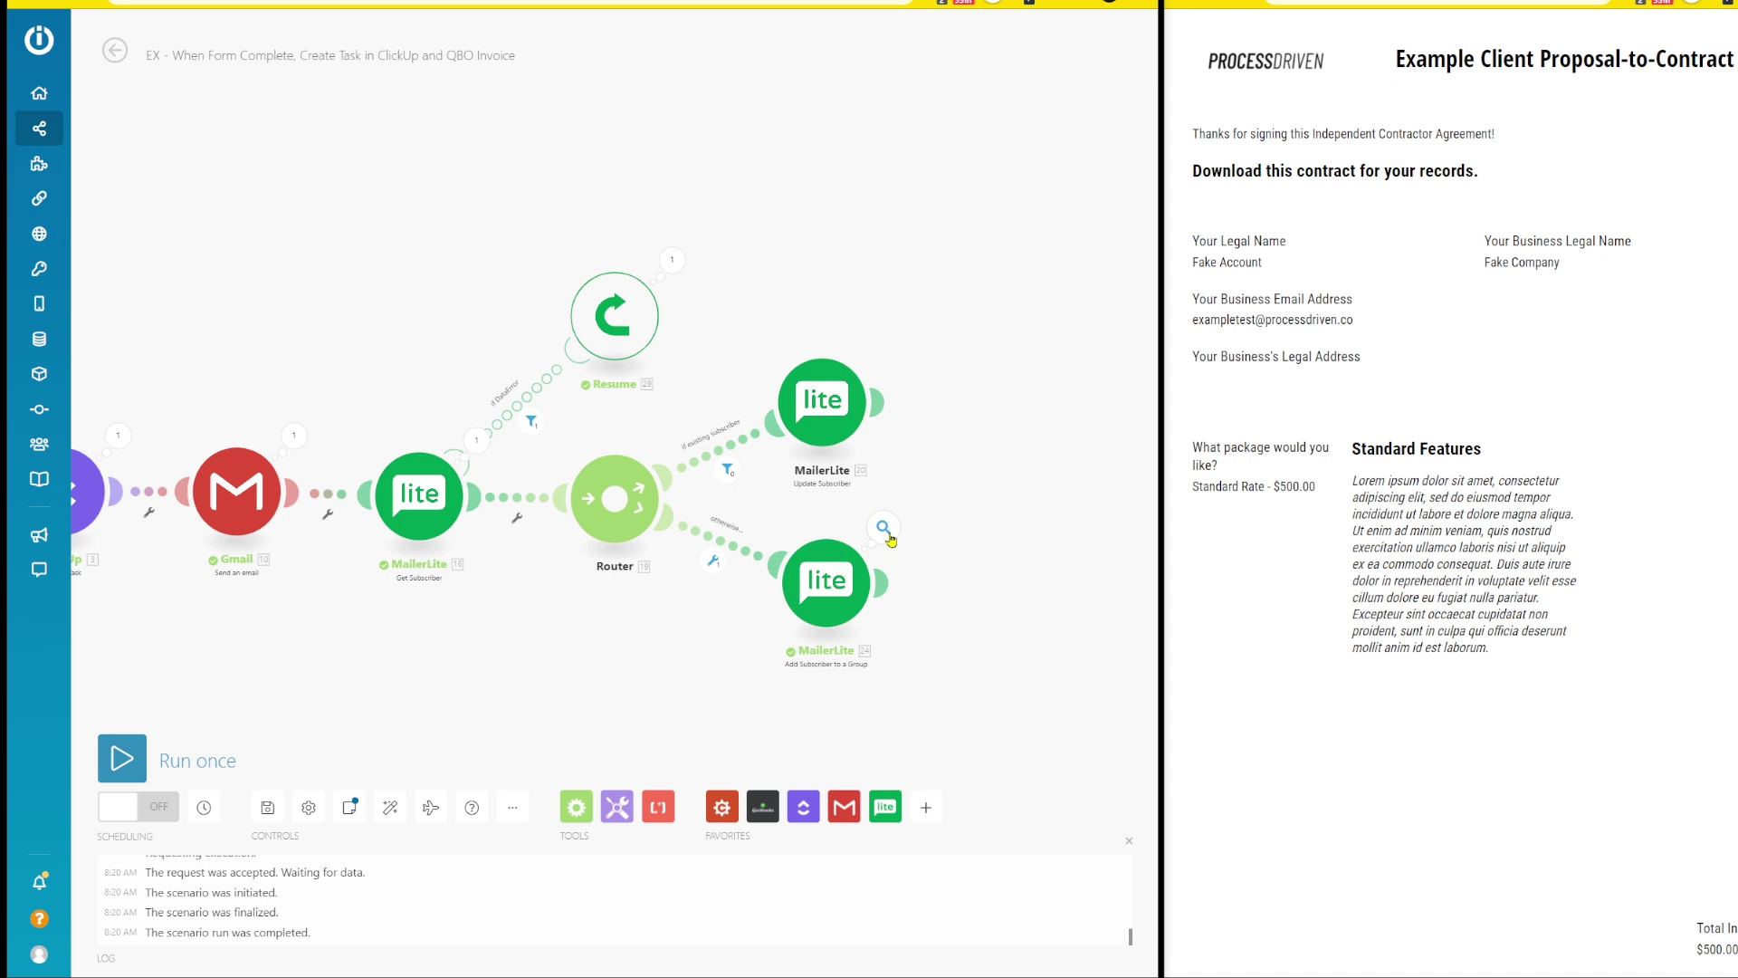
- In MailerLite, find the test subscriber and view ClickingUp Start 2021-09-14 and End 2021-10-14
key(ctrl+Tab)
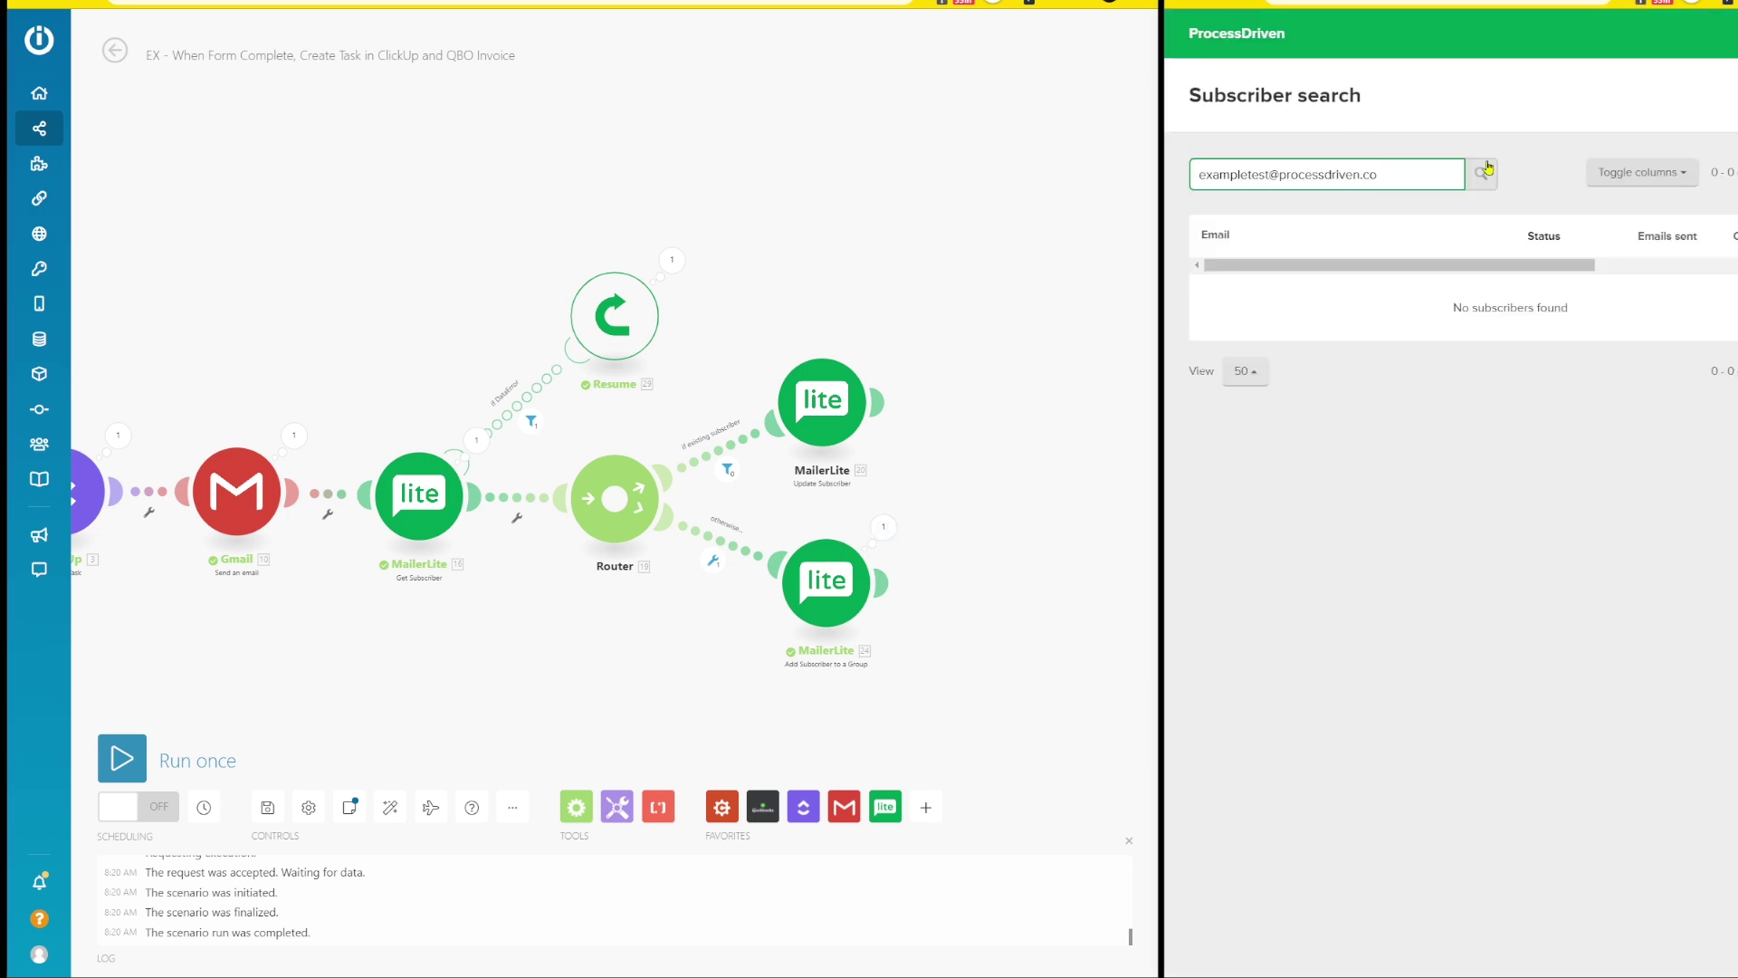
click(1485, 171)
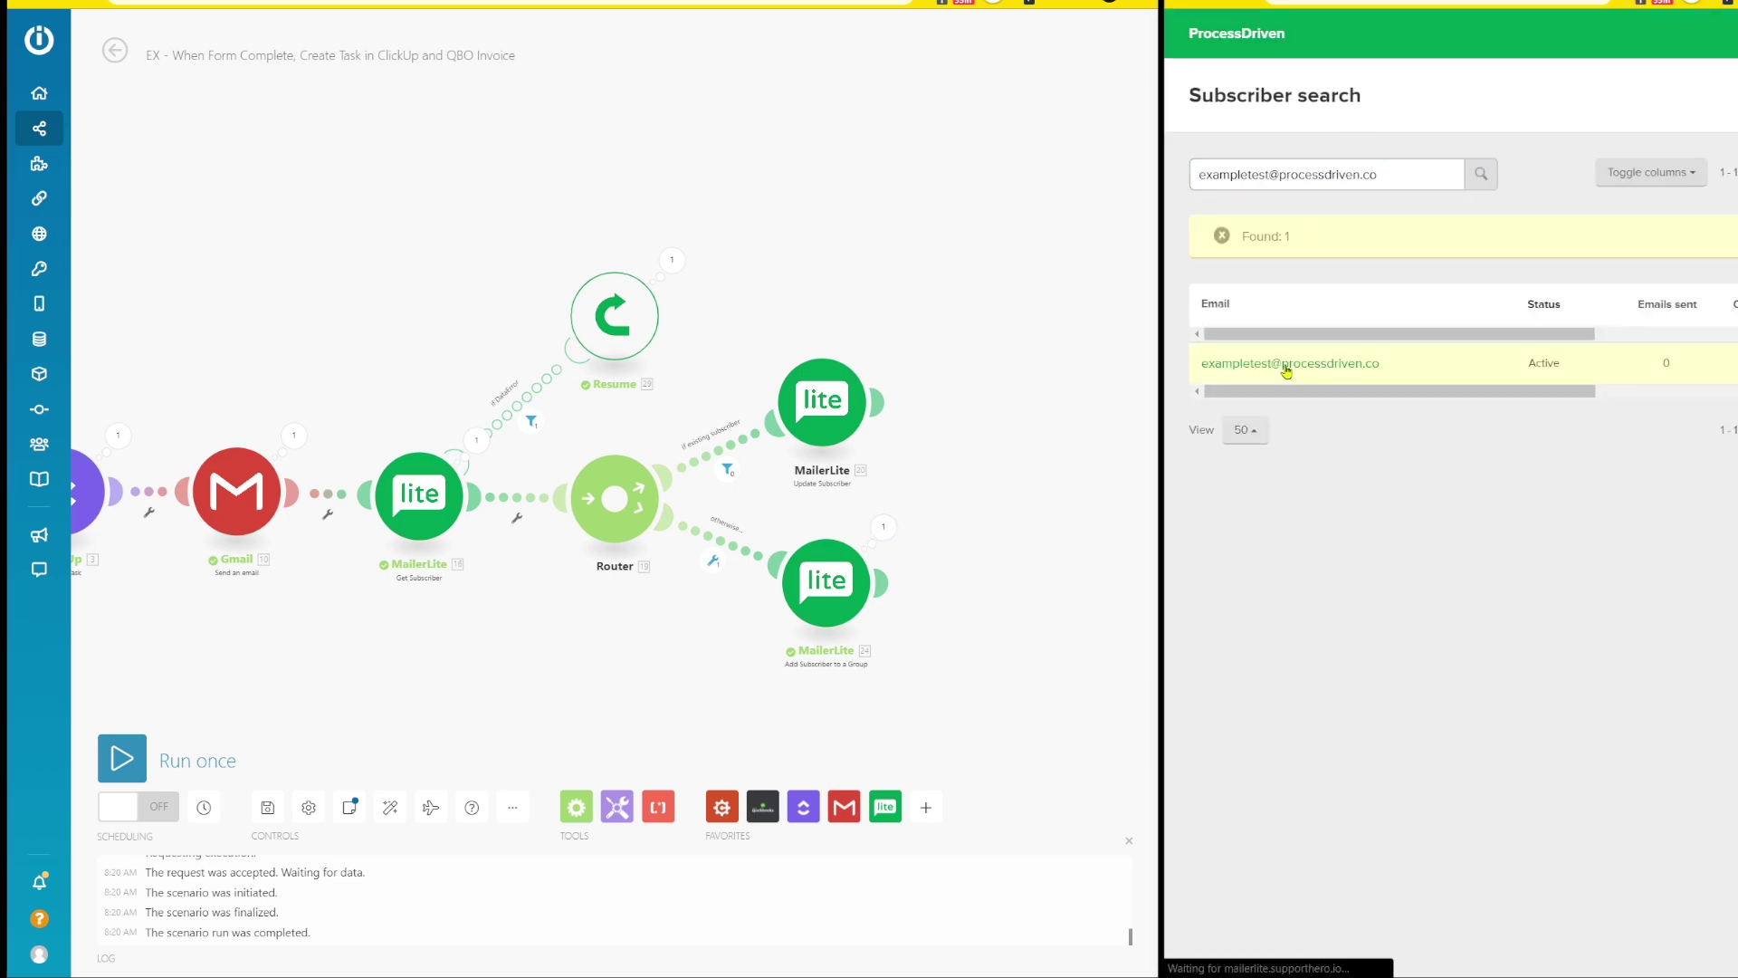
click(1286, 371)
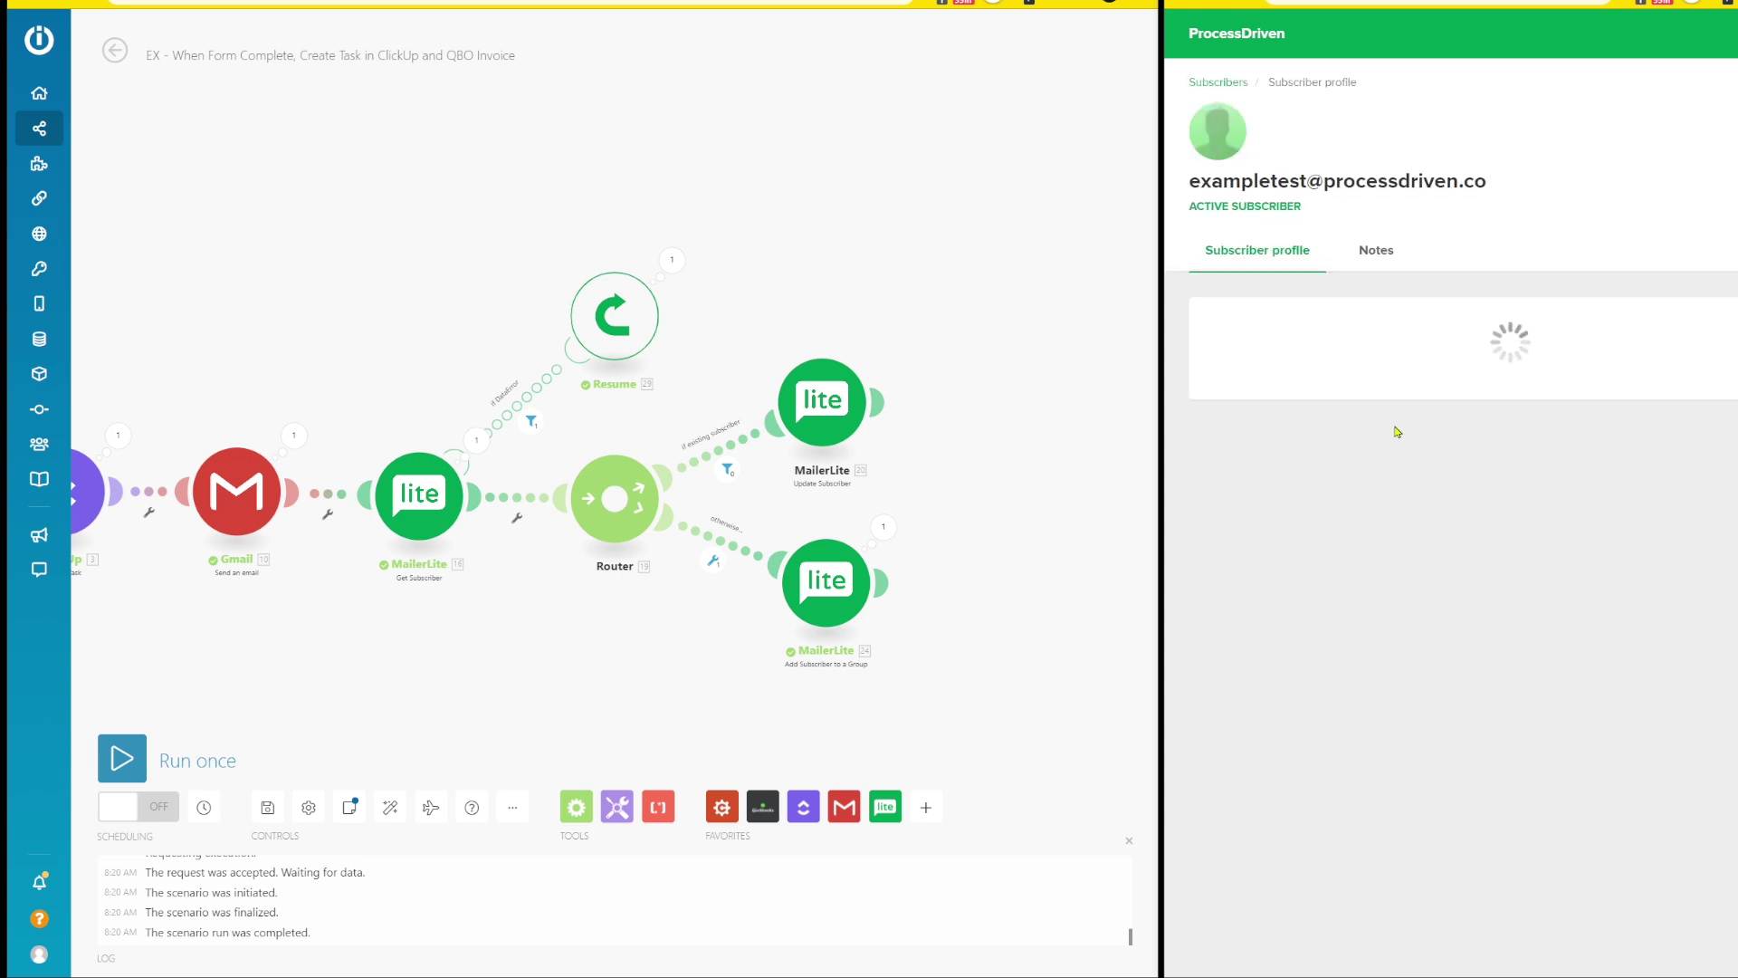
scroll(1315, 331, down, 5)
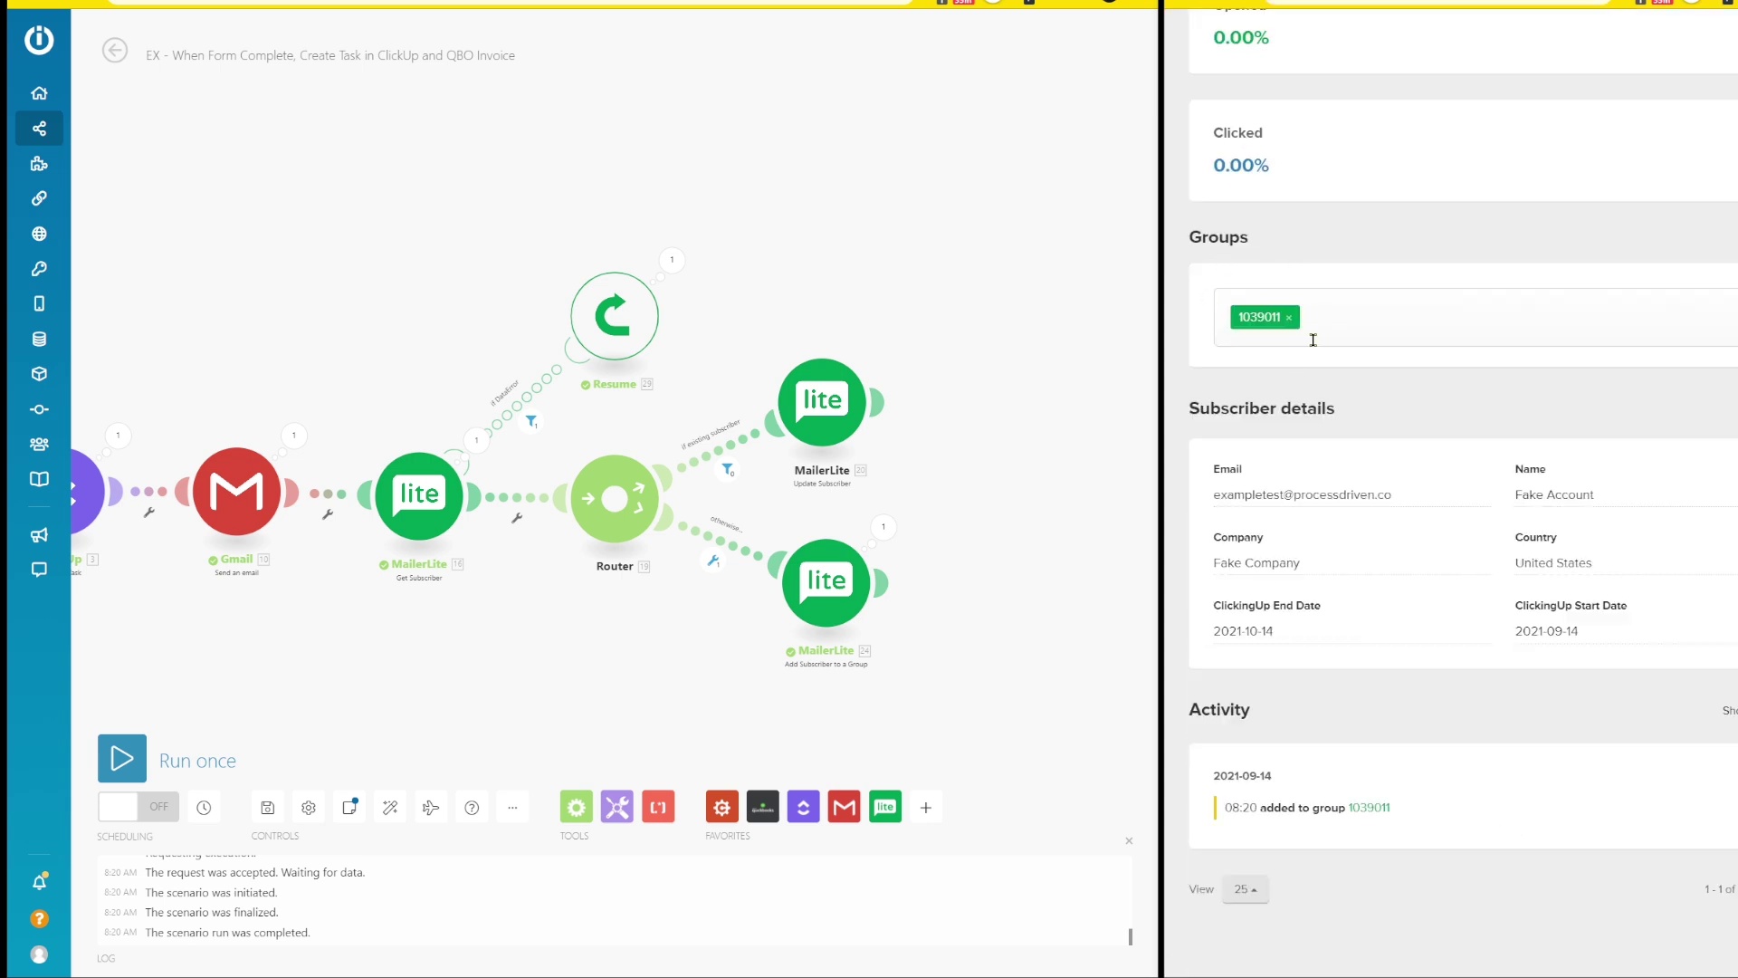